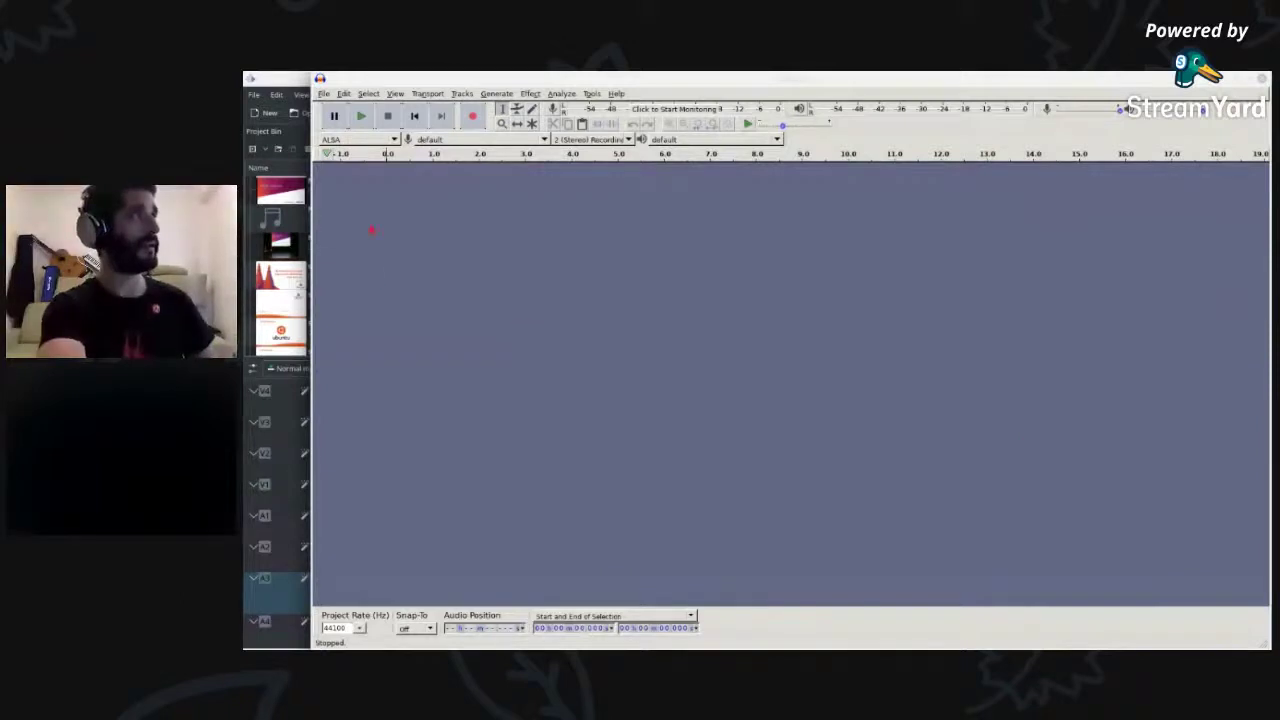
- Switch to Kdenlive and create a new HD 1080p 25 fps project with 4 video tracks and 4 audio tracks
{"action": "left_click", "coordinate": [283, 88]}
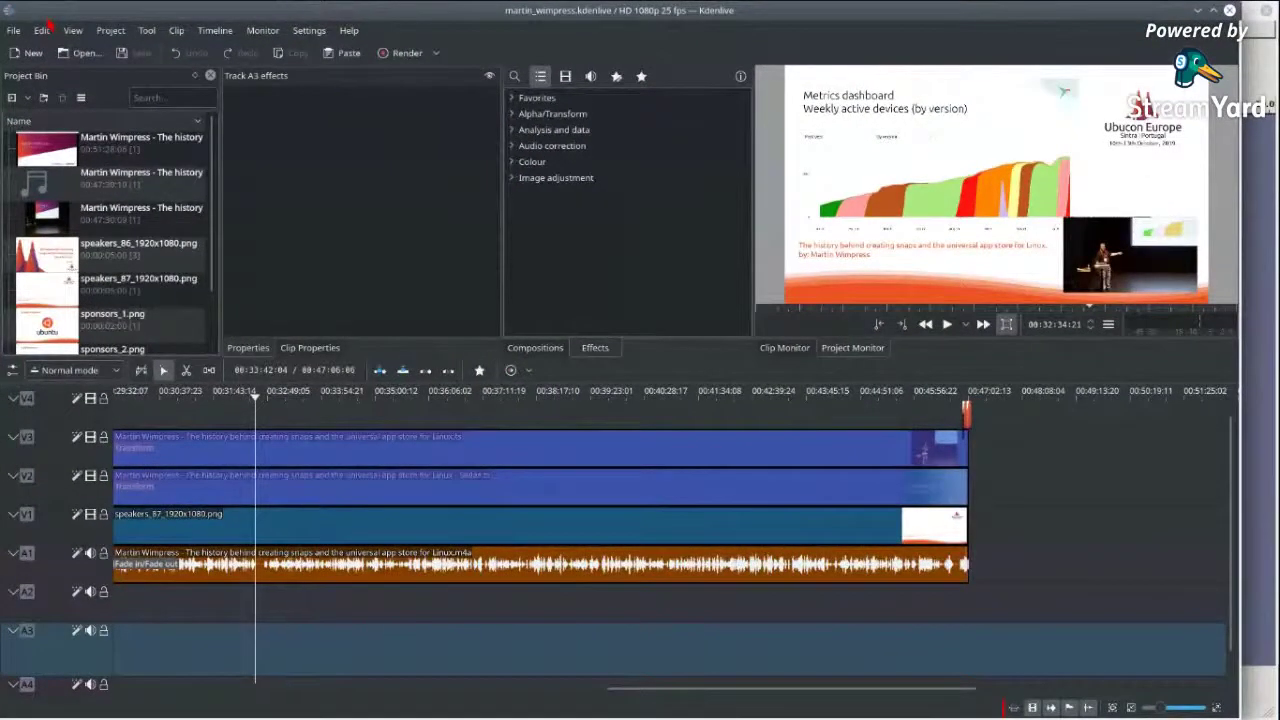
{"action": "left_click", "coordinate": [1001, 516]}
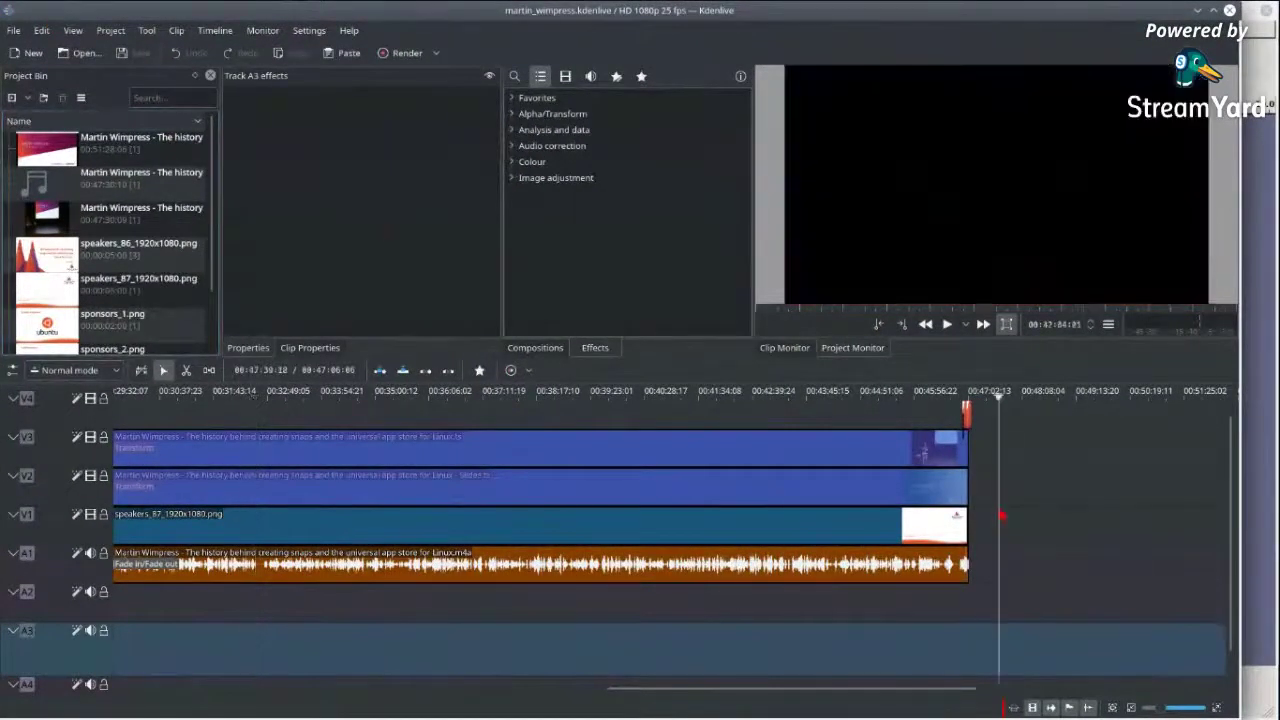
{"action": "left_click", "coordinate": [13, 30]}
{"action": "left_click", "coordinate": [28, 49]}
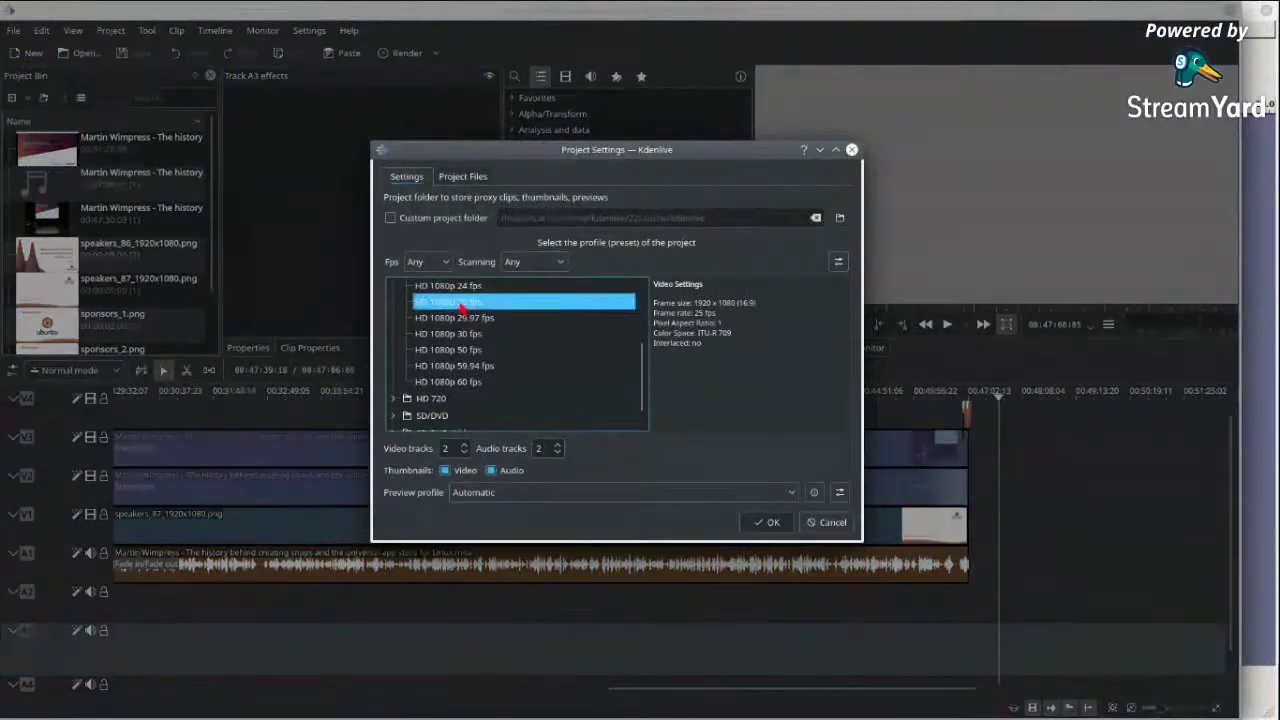
{"action": "left_click", "coordinate": [469, 450]}
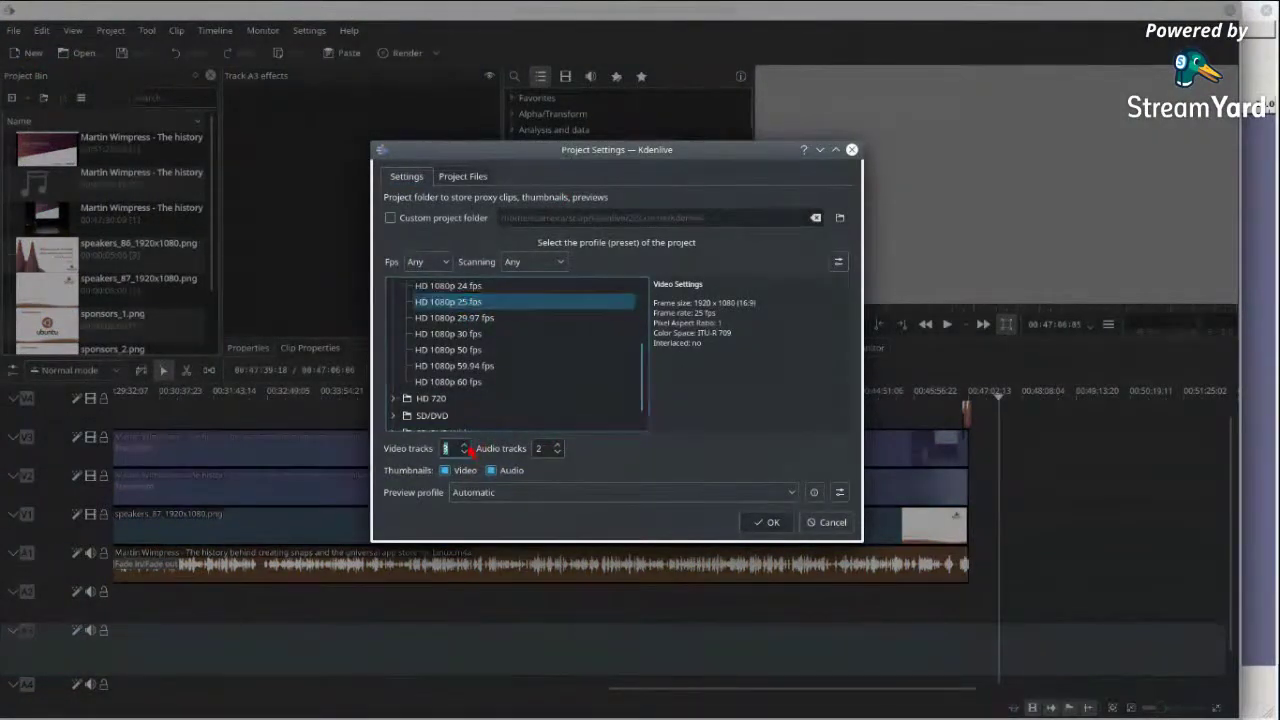
{"action": "left_click", "coordinate": [560, 450]}
{"action": "left_click", "coordinate": [771, 524]}
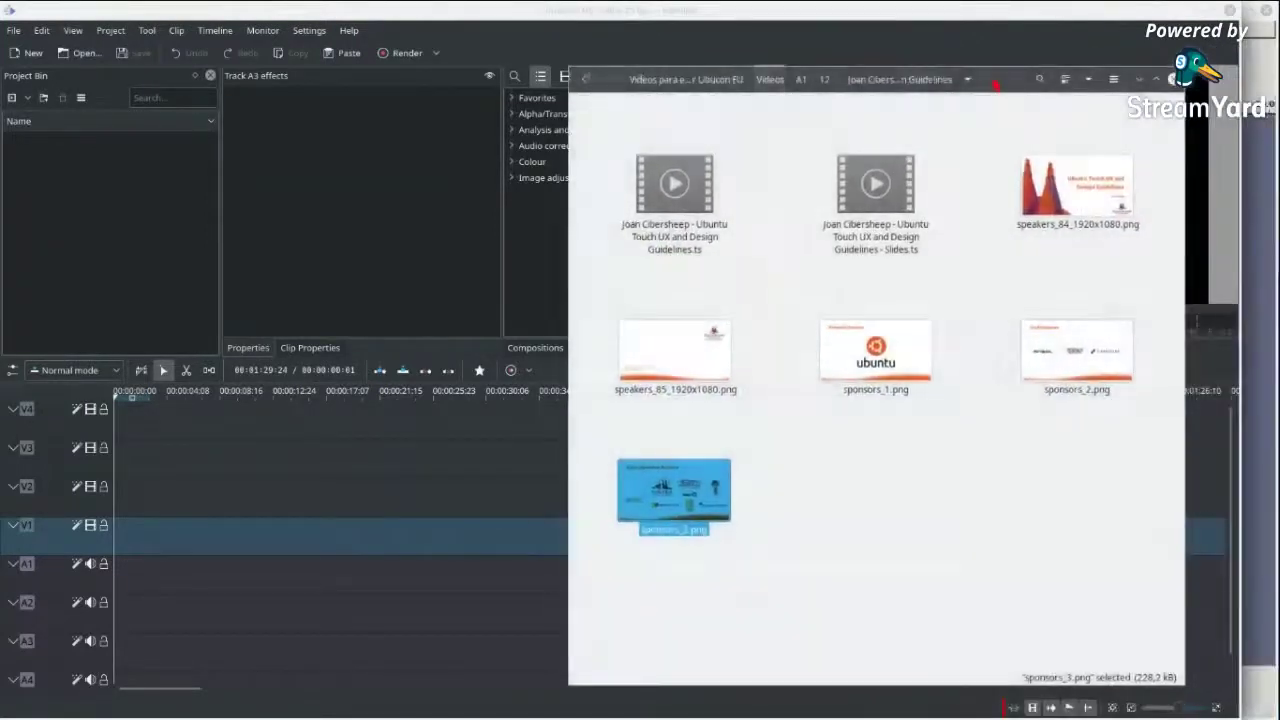
- Import both talk videos, the two speakers images and the three sponsors images from the talk's folder into the project bin, declining the profile switch
{"action": "left_click_drag", "start_coordinate": [960, 193], "coordinate": [648, 207]}
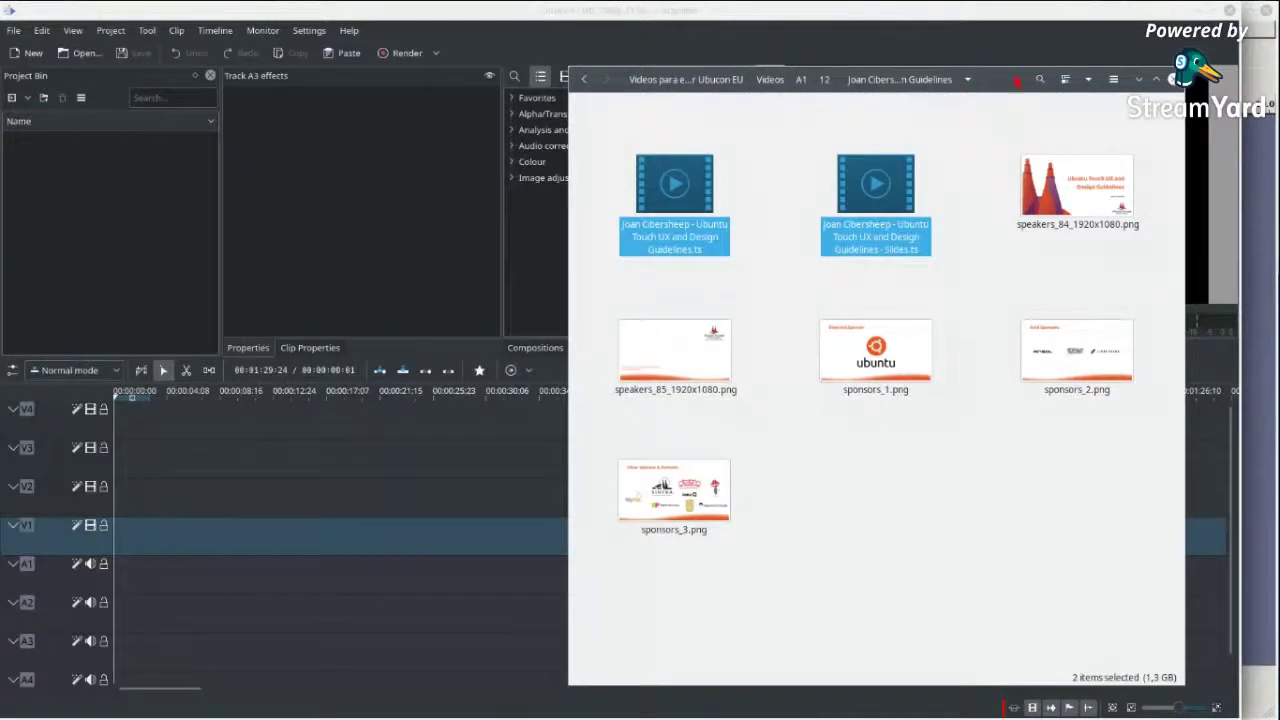
{"action": "left_click_drag", "start_coordinate": [1016, 80], "coordinate": [1279, 60]}
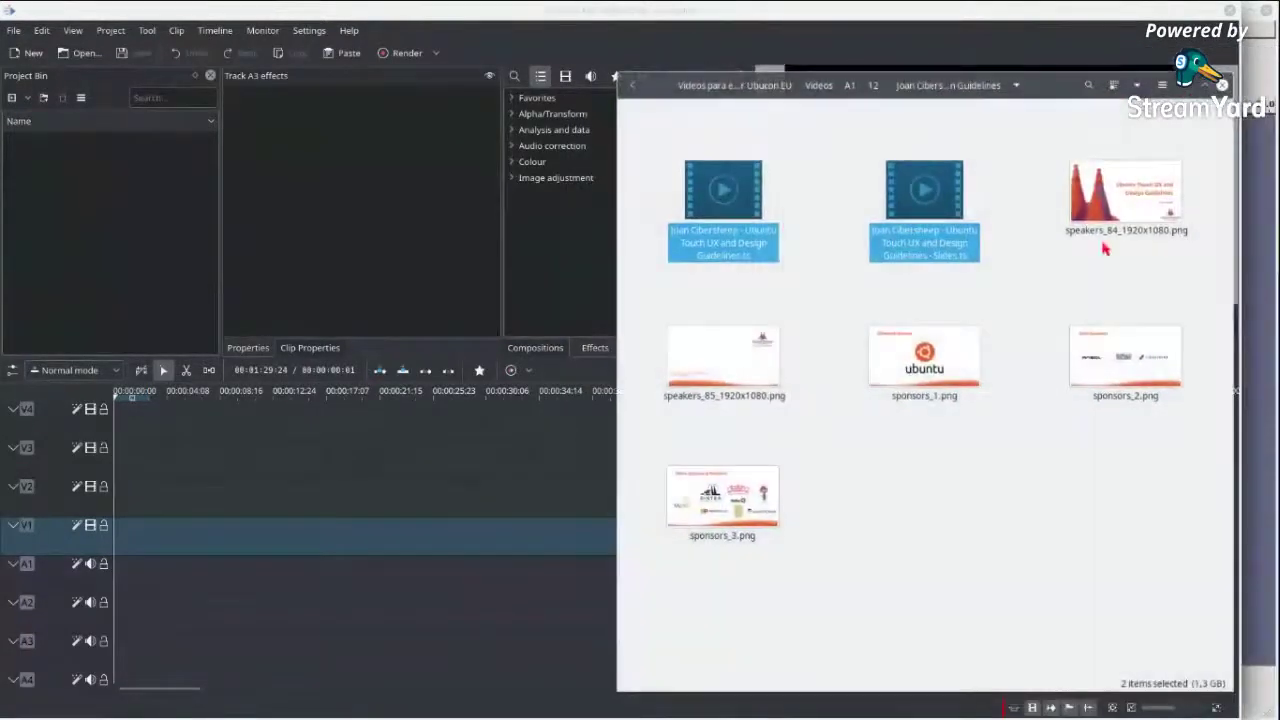
{"action": "left_click_drag", "start_coordinate": [1151, 578], "coordinate": [295, 215]}
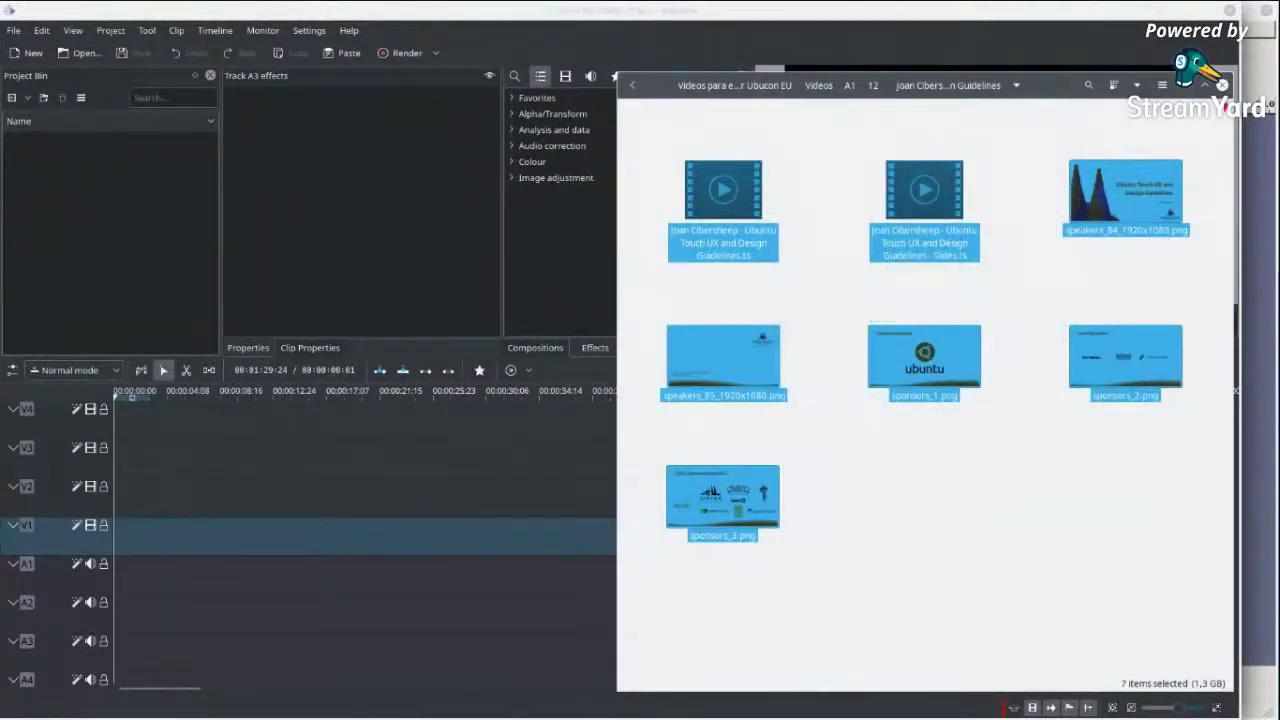
{"action": "left_click_drag", "start_coordinate": [1066, 93], "coordinate": [1195, 94]}
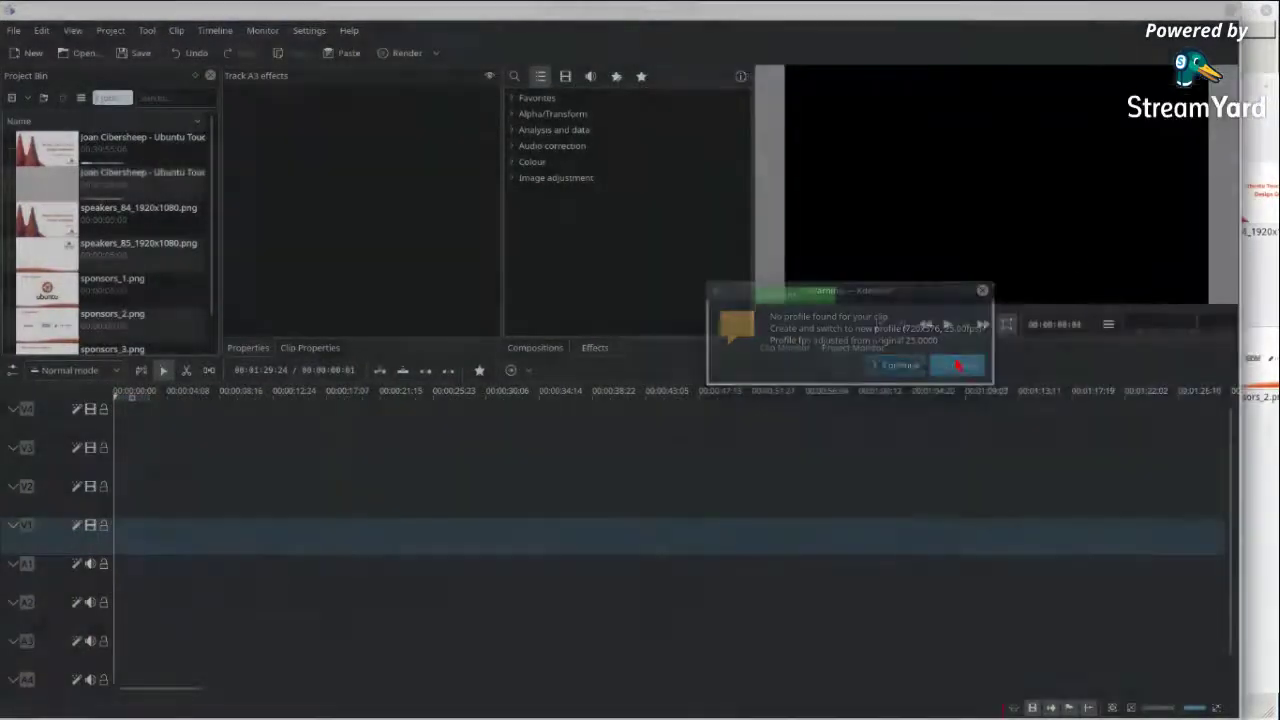
{"action": "left_click", "coordinate": [956, 365]}
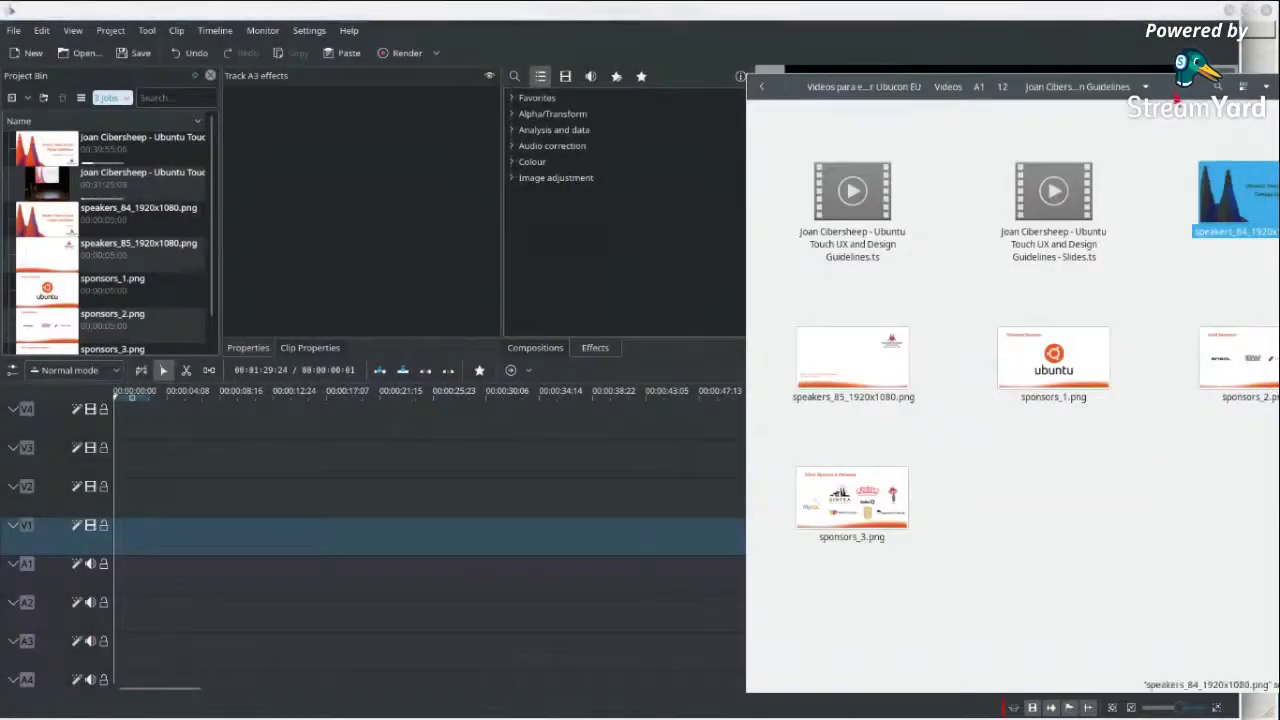
{"action": "left_click_drag", "start_coordinate": [746, 380], "coordinate": [1042, 380]}
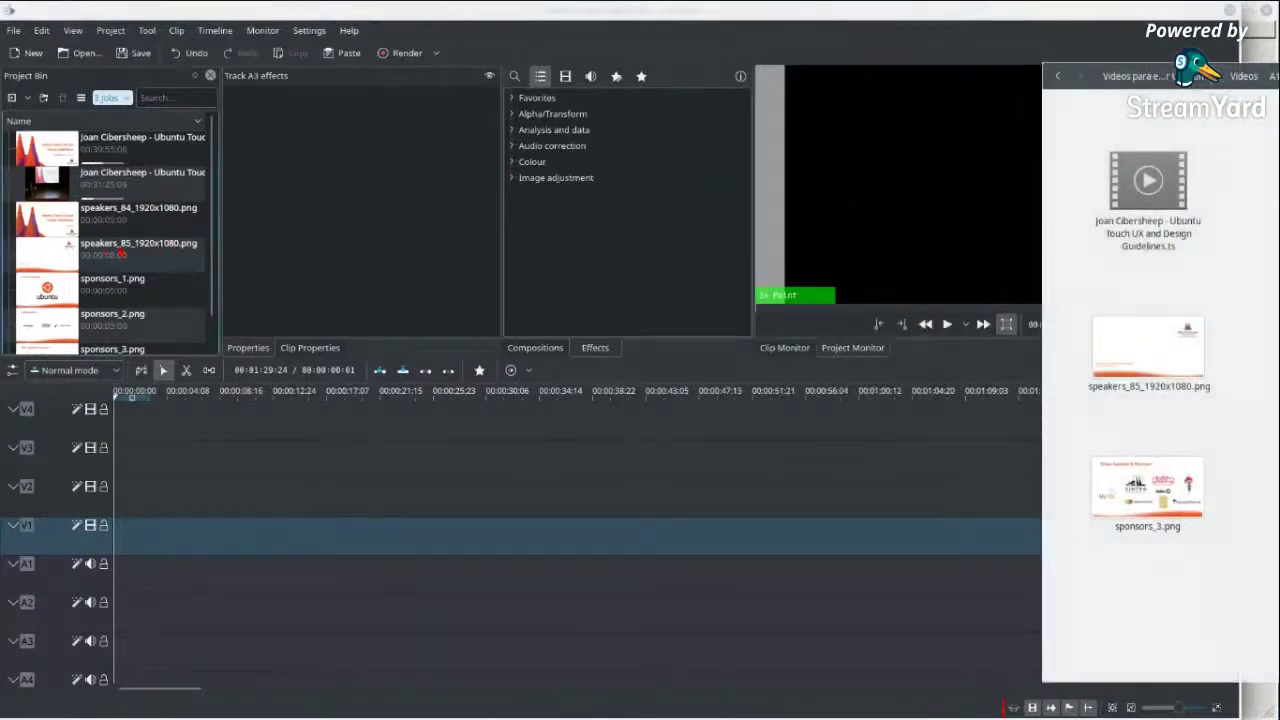
- Switch to Audacity and import the main talk video from the file manager, not the Slides recording
{"action": "left_click", "coordinate": [203, 485]}
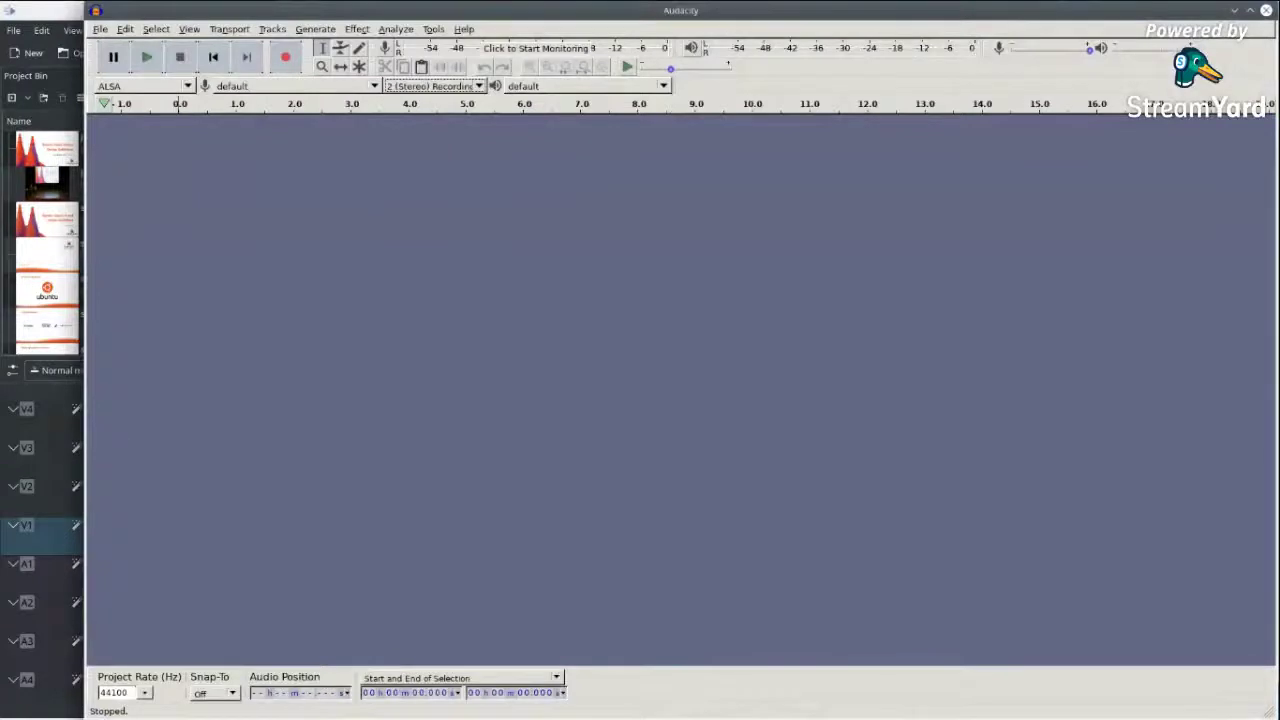
{"action": "left_click", "coordinate": [1270, 62]}
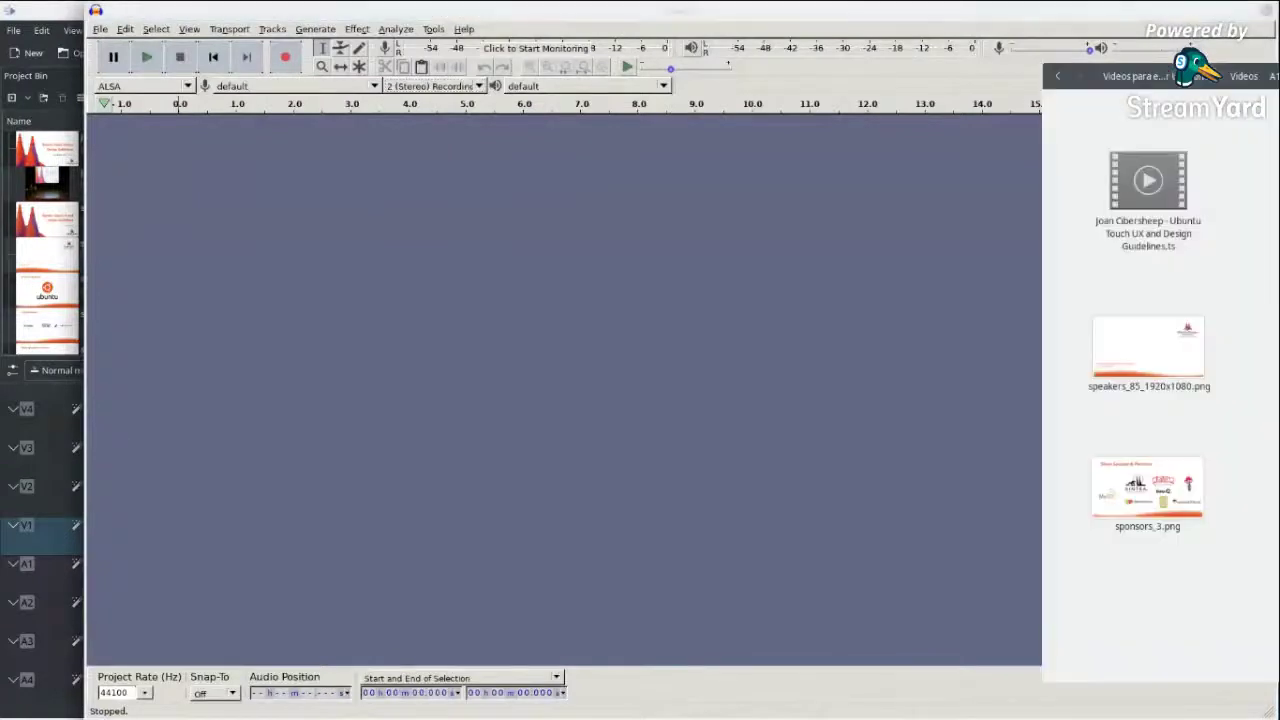
{"action": "left_click_drag", "start_coordinate": [1090, 76], "coordinate": [818, 84]}
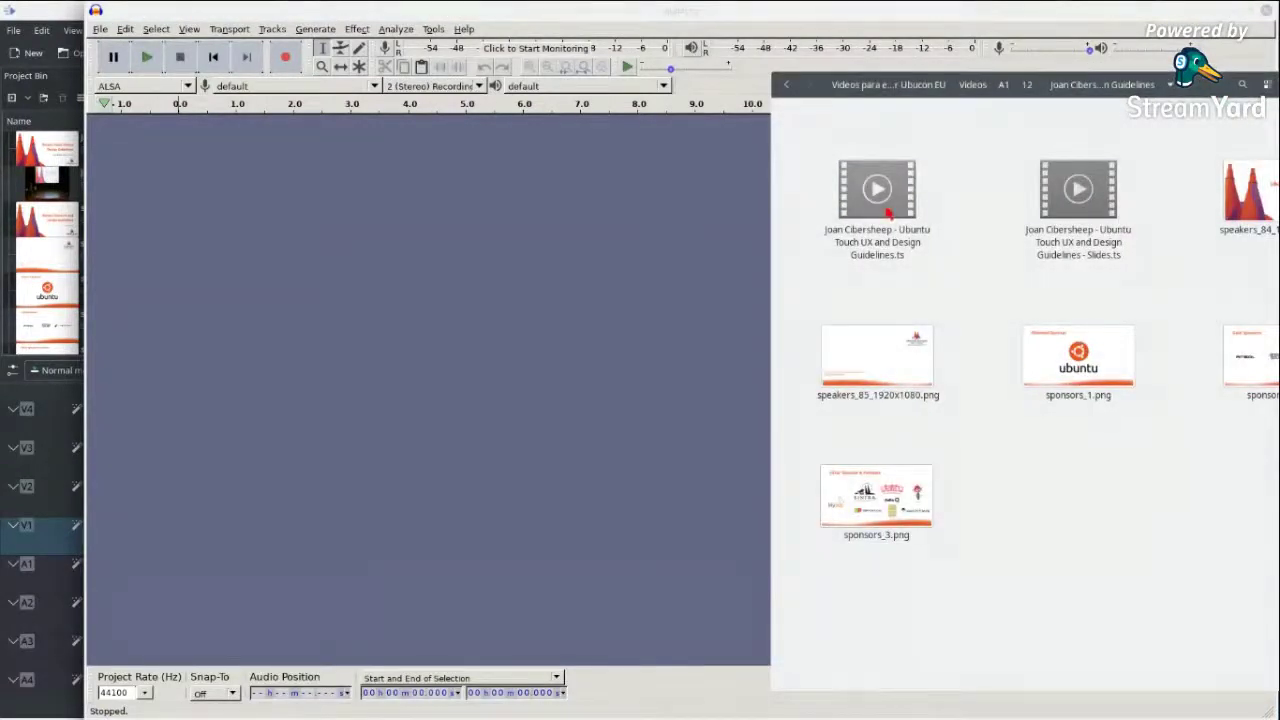
{"action": "left_click_drag", "start_coordinate": [886, 212], "coordinate": [422, 294]}
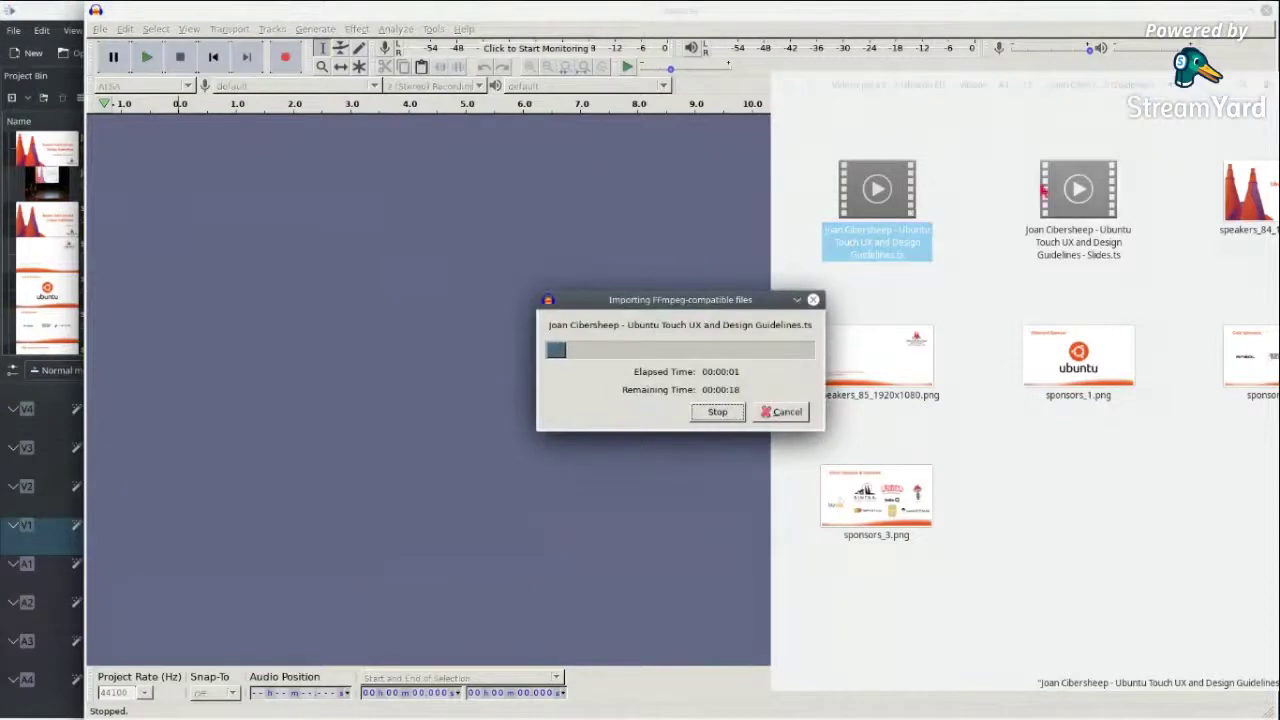
{"action": "left_click", "coordinate": [885, 205]}
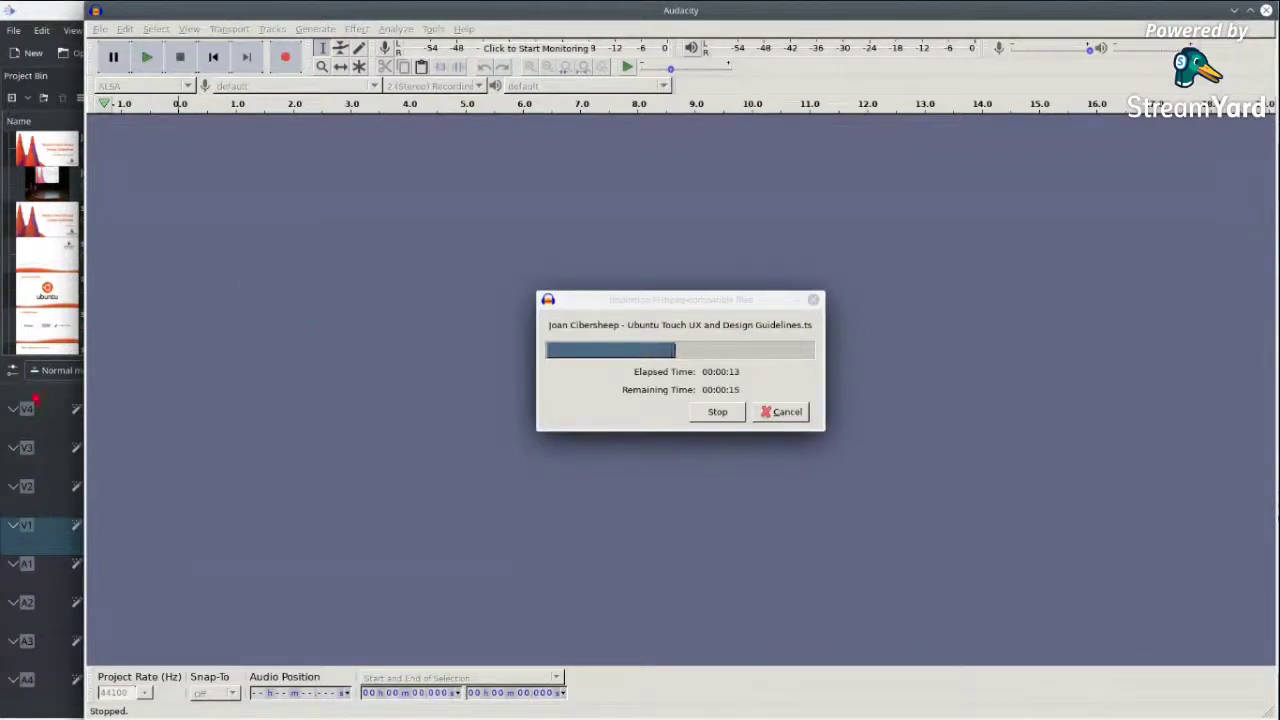
- Return to Kdenlive, place speakers_84_1920x1080.png at the start of track V4 and set the playhead at the clip's end
{"action": "left_click", "coordinate": [48, 455]}
{"action": "left_click", "coordinate": [304, 477]}
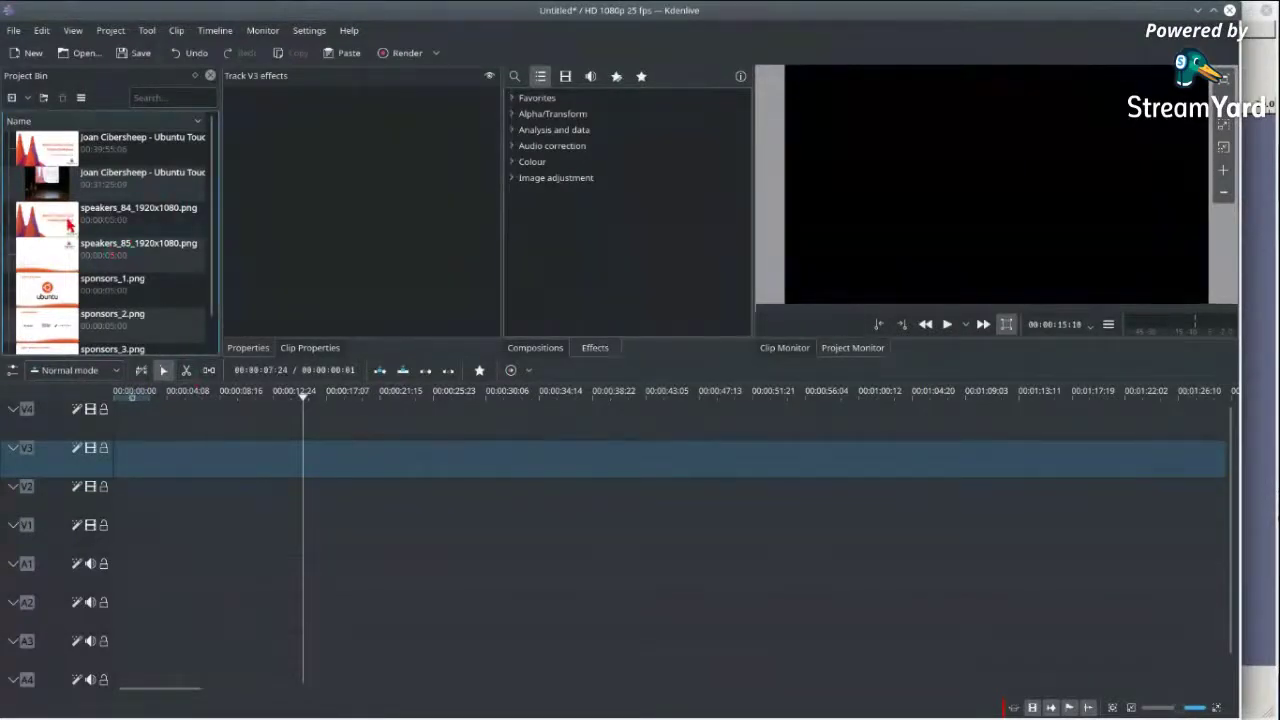
{"action": "left_click_drag", "start_coordinate": [72, 218], "coordinate": [144, 425]}
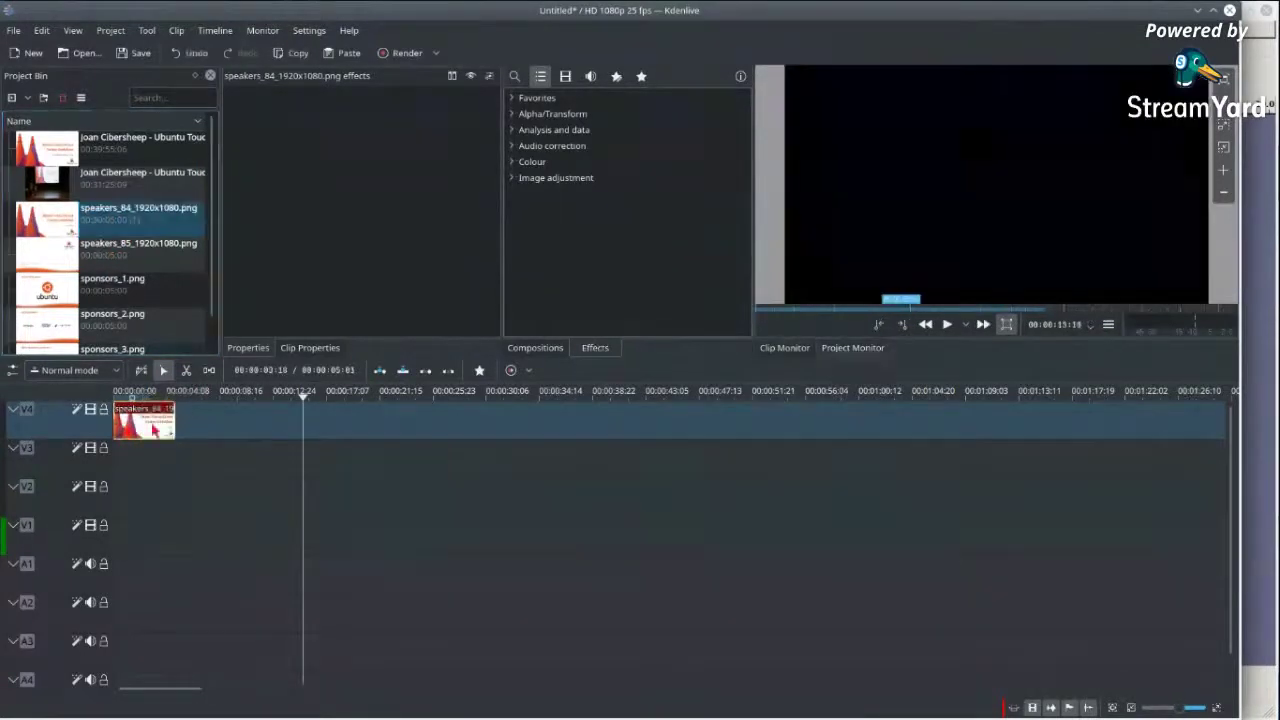
{"action": "left_click", "coordinate": [155, 392]}
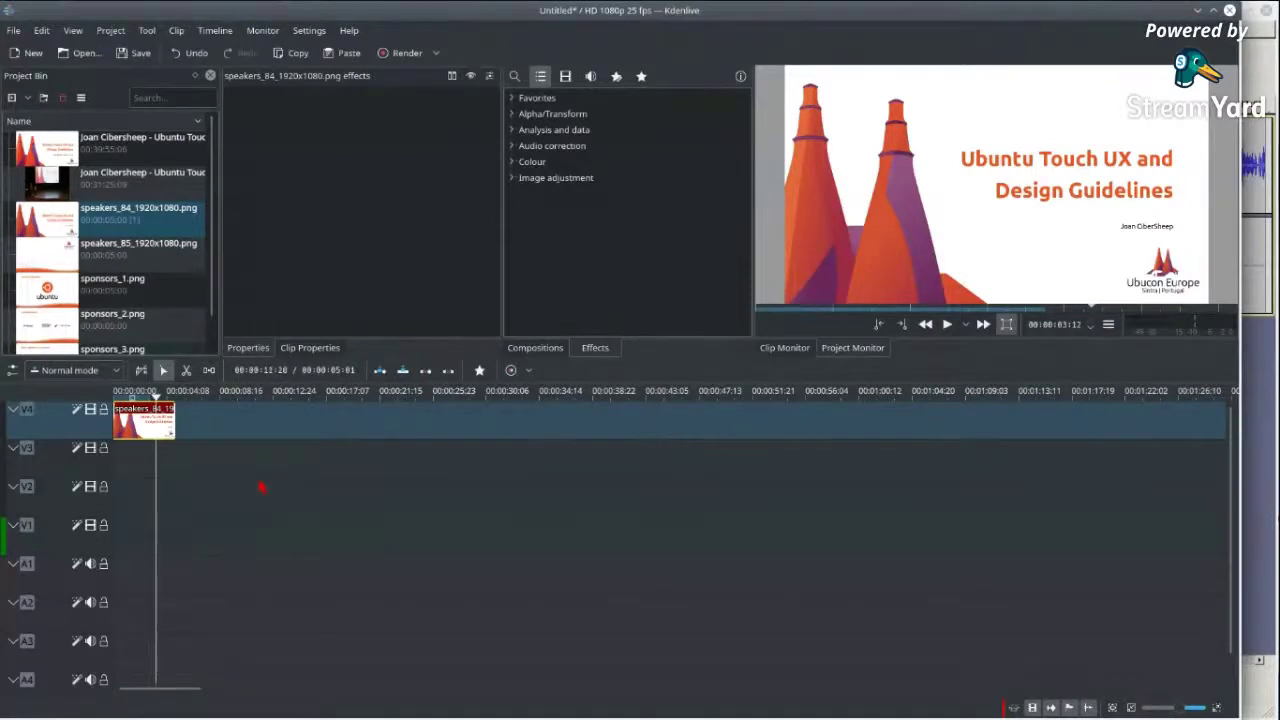
{"action": "key", "text": "End"}
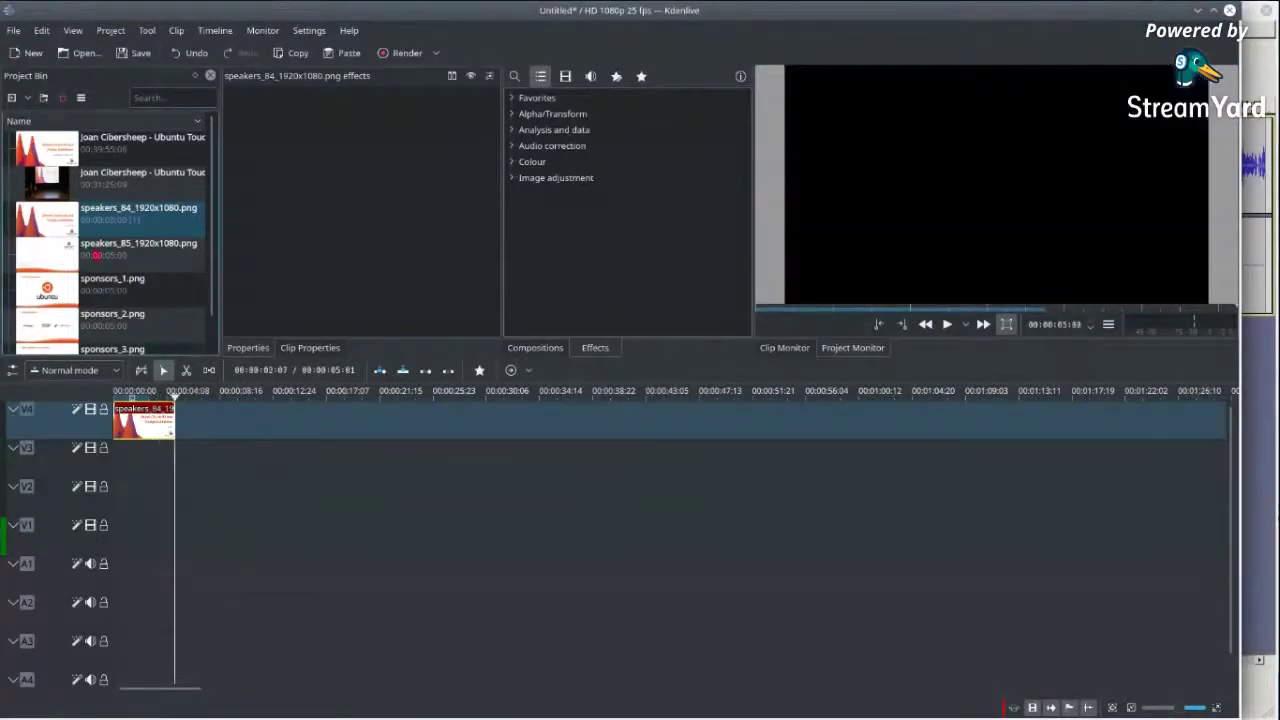
- Preview the three sponsors images in the bin and set the duration of sponsors_1.png to 2 seconds
{"action": "left_click", "coordinate": [121, 292]}
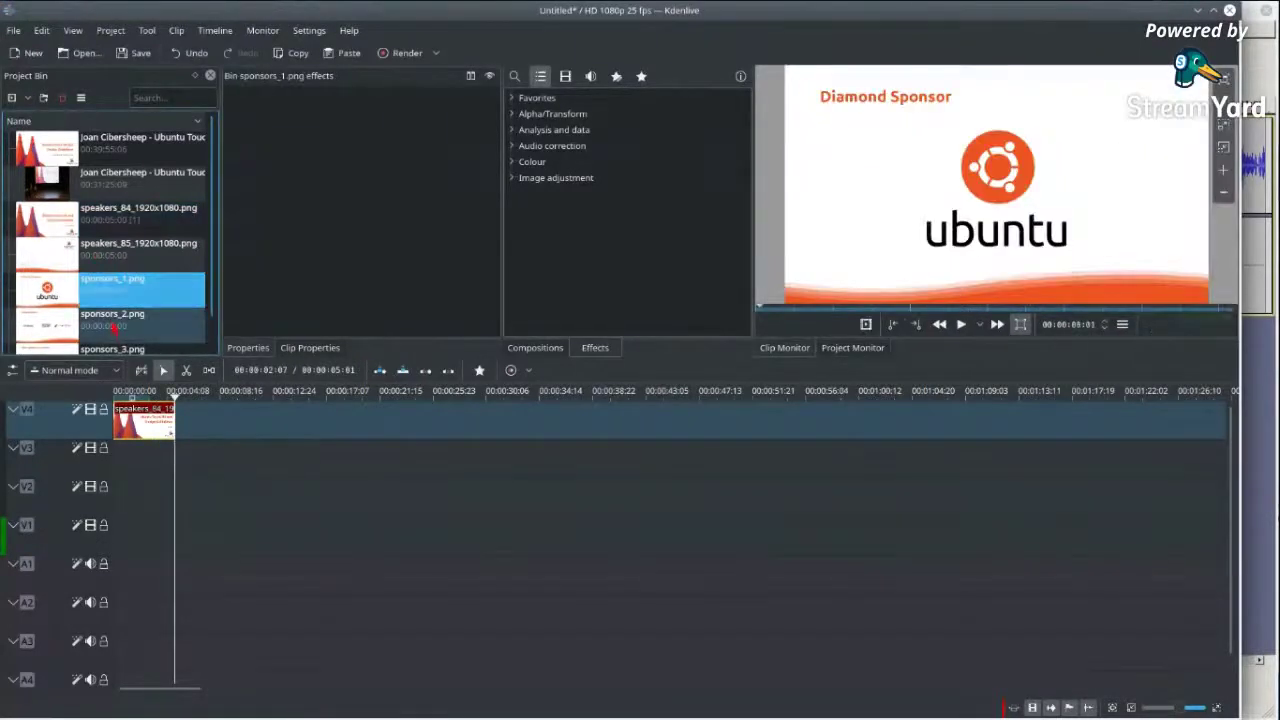
{"action": "left_click", "coordinate": [108, 322]}
{"action": "left_click", "coordinate": [105, 350]}
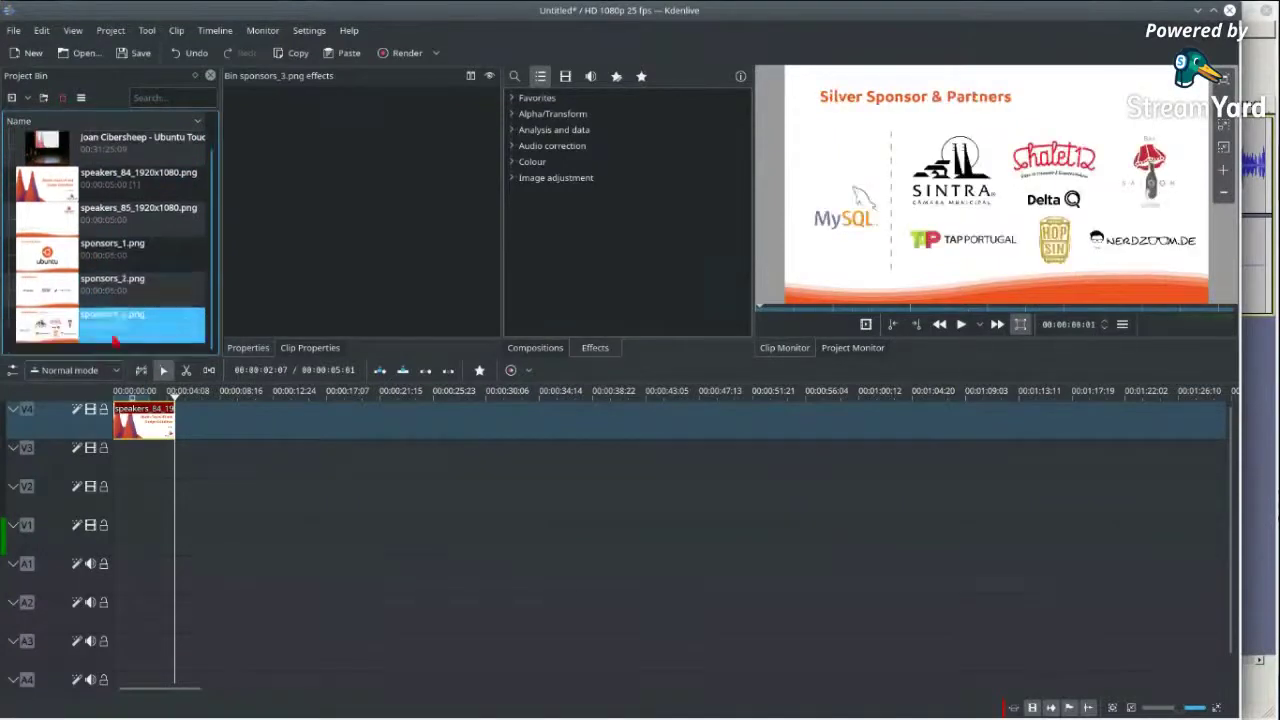
{"action": "left_click", "coordinate": [115, 298]}
{"action": "left_click", "coordinate": [118, 265]}
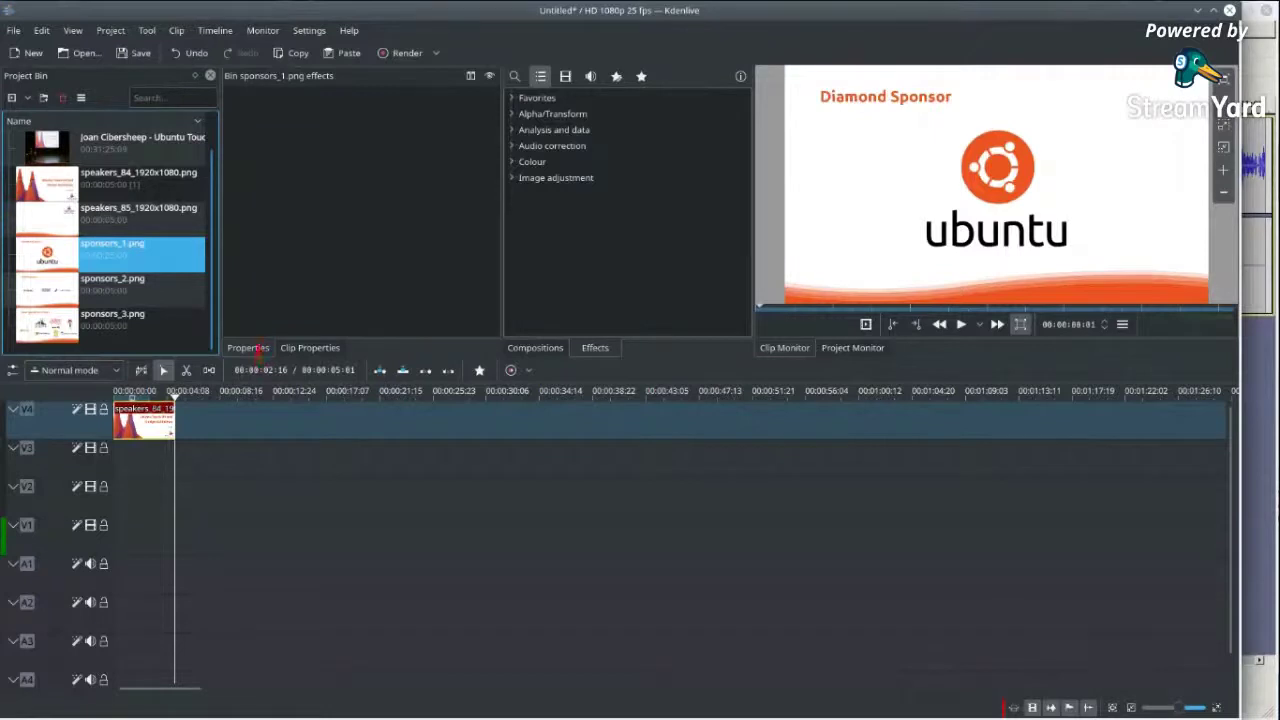
{"action": "left_click", "coordinate": [306, 348]}
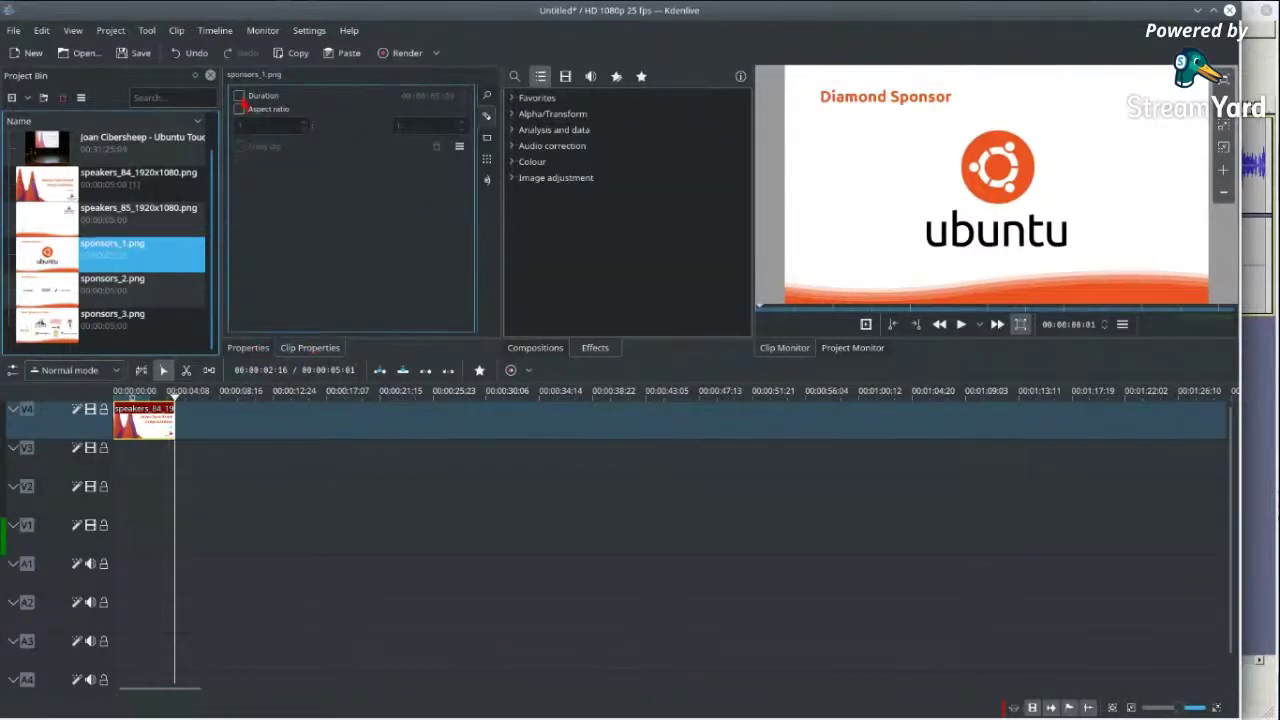
{"action": "left_click", "coordinate": [240, 97]}
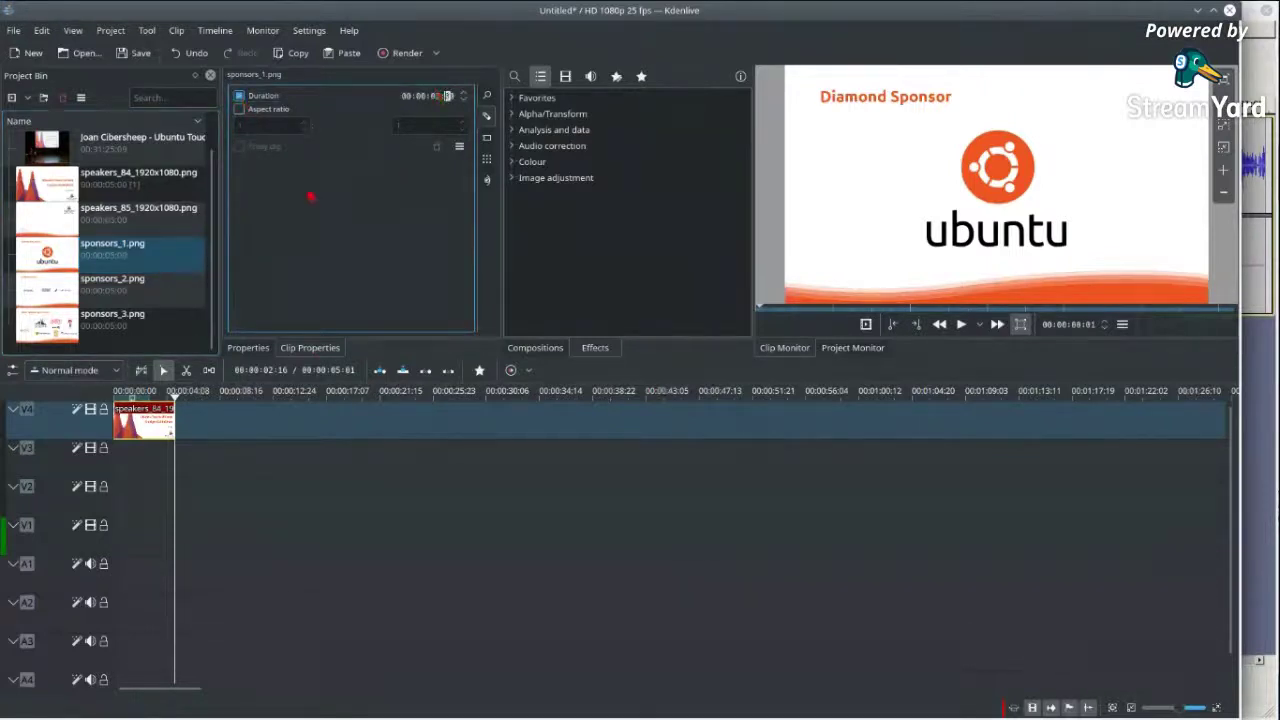
- Set the durations of sponsors_2.png and sponsors_3.png in the bin to 2 seconds each
{"action": "left_click", "coordinate": [144, 281]}
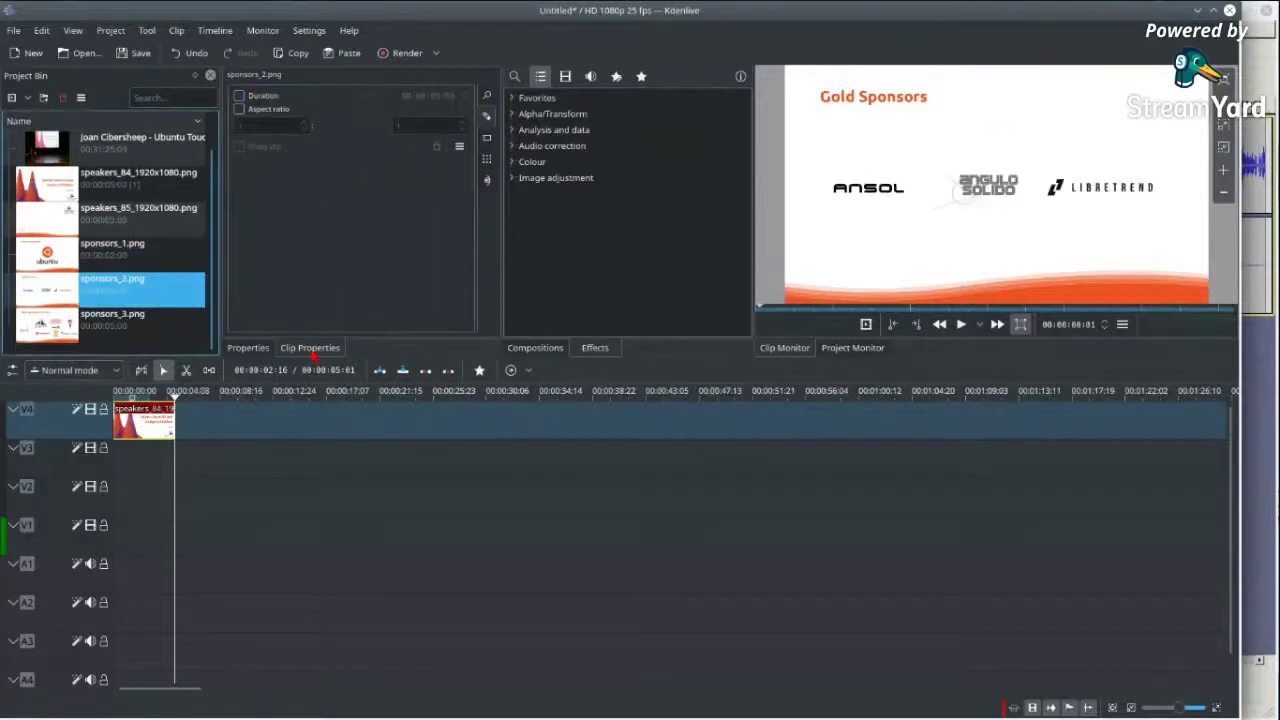
{"action": "left_click", "coordinate": [262, 96]}
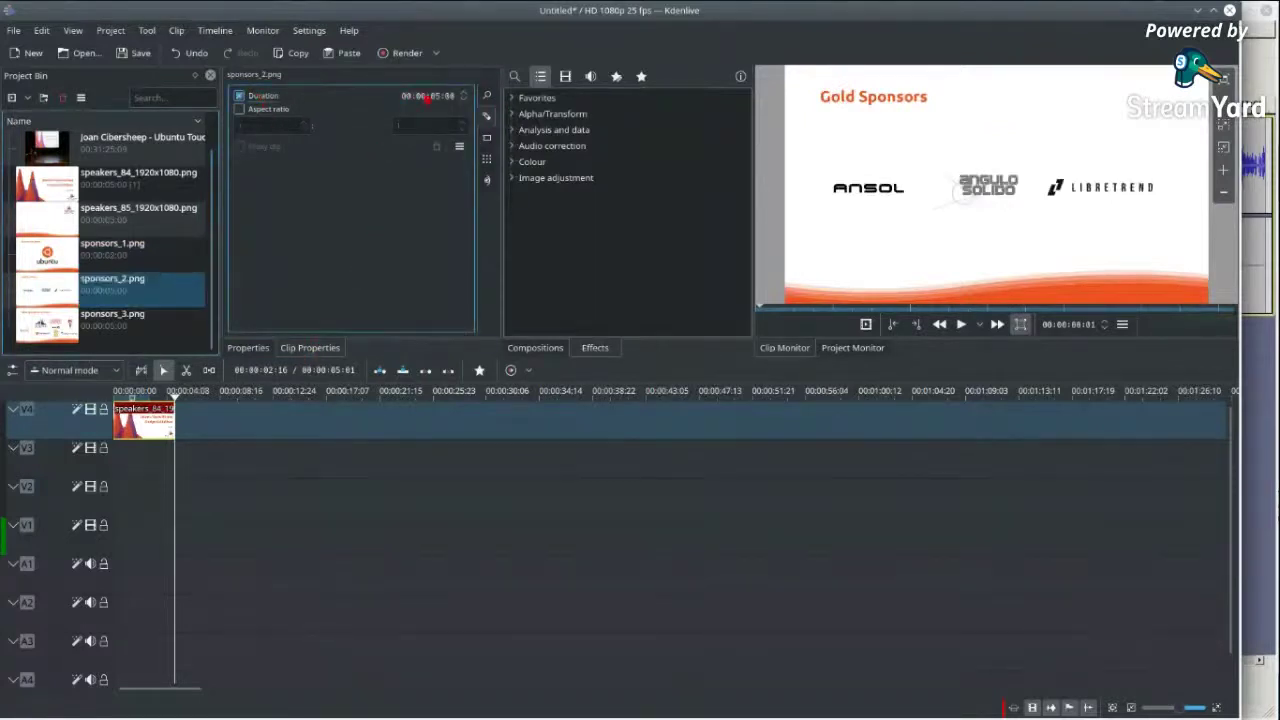
{"action": "left_click", "coordinate": [126, 325]}
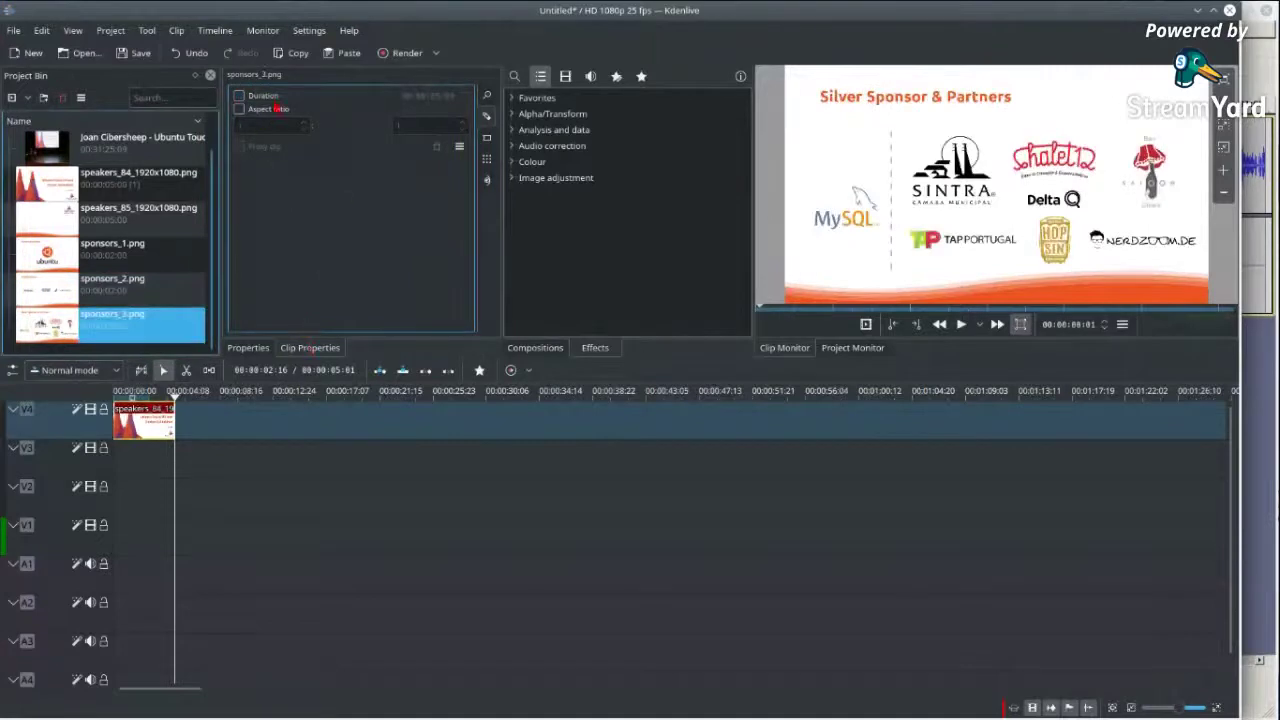
{"action": "left_click", "coordinate": [264, 97]}
{"action": "key", "text": "Return"}
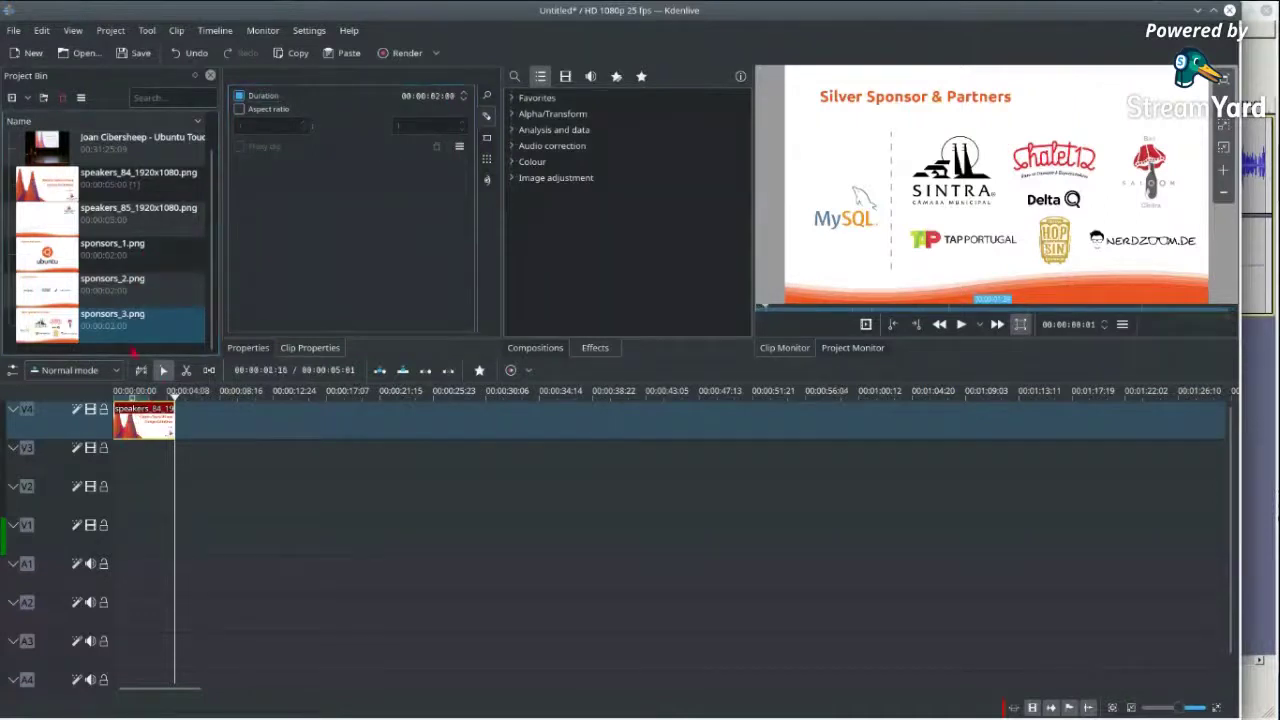
- Place the three sponsors images together on track V4, directly after the title image, and preview the sequence around the second one
{"action": "left_click", "coordinate": [133, 250]}
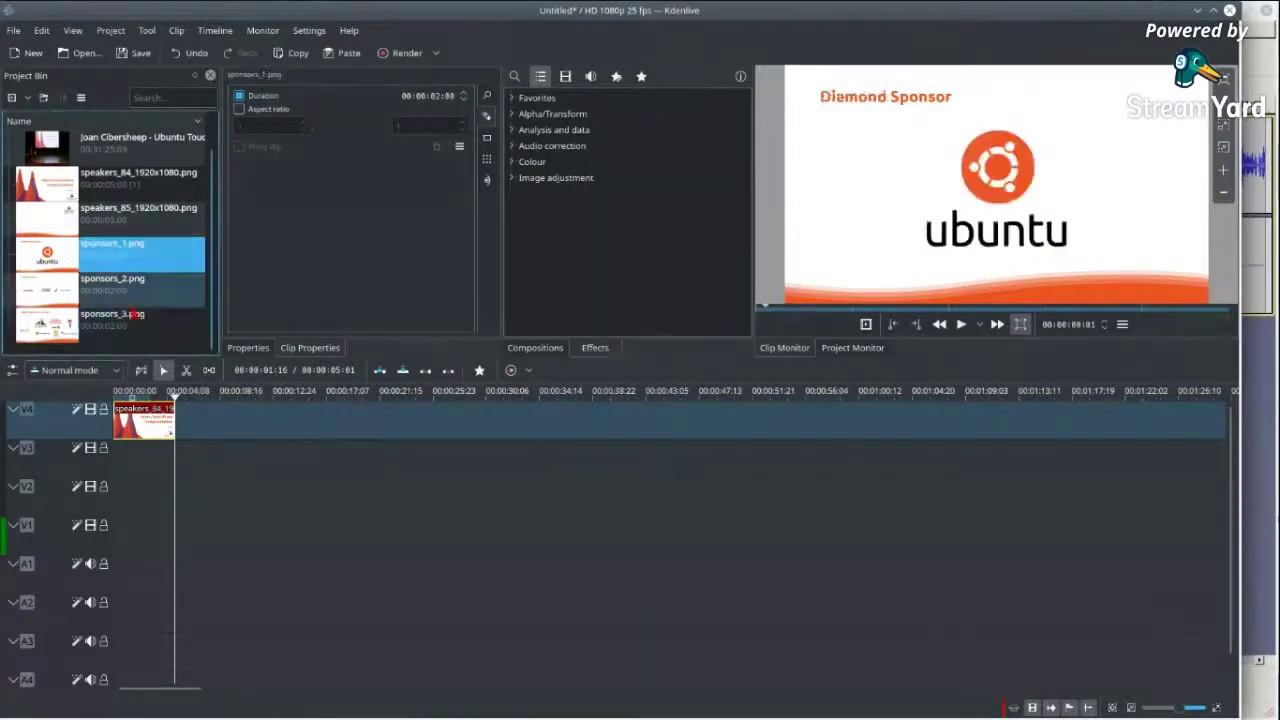
{"action": "left_click", "coordinate": [130, 328], "text": "shift"}
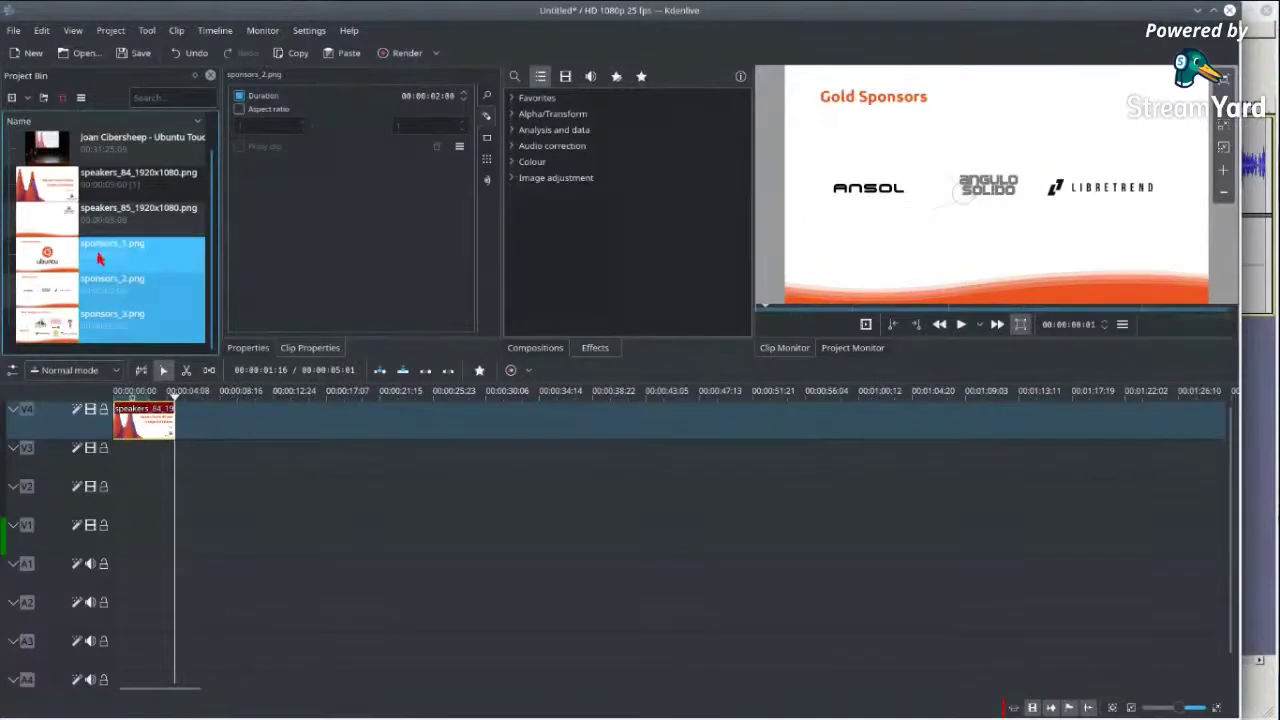
{"action": "left_click_drag", "start_coordinate": [104, 258], "coordinate": [212, 435]}
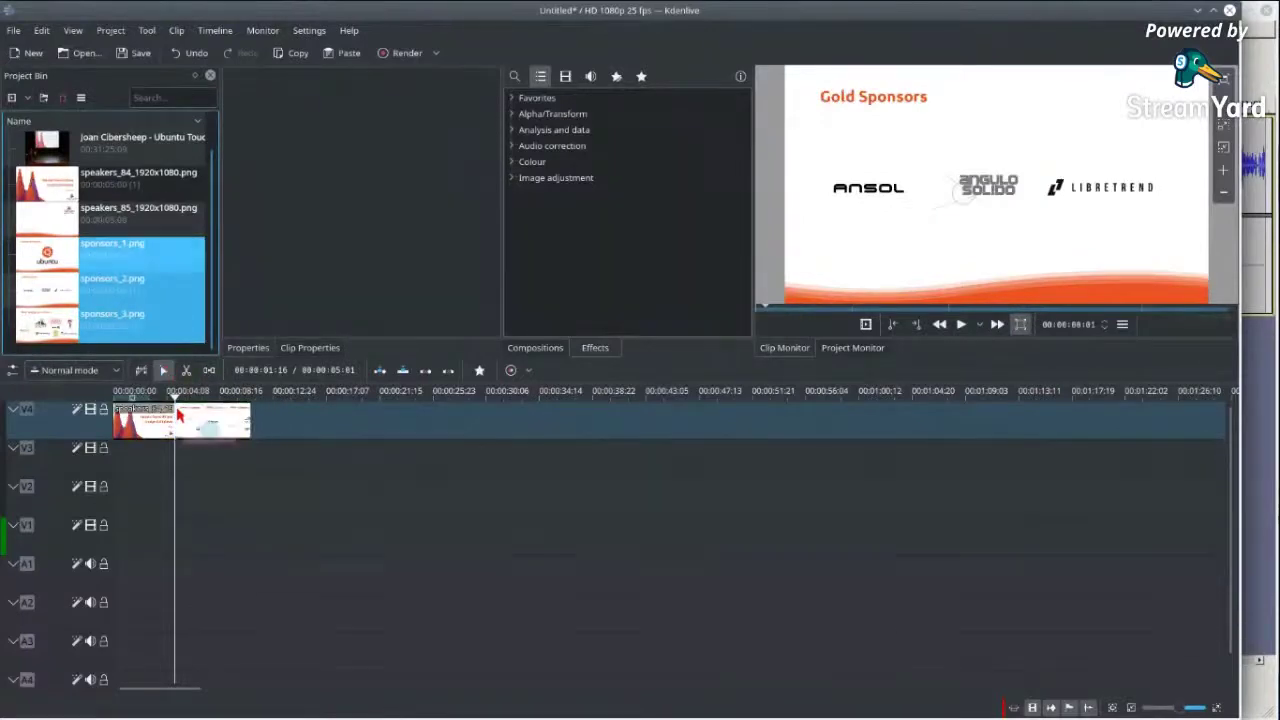
{"action": "left_click", "coordinate": [222, 489]}
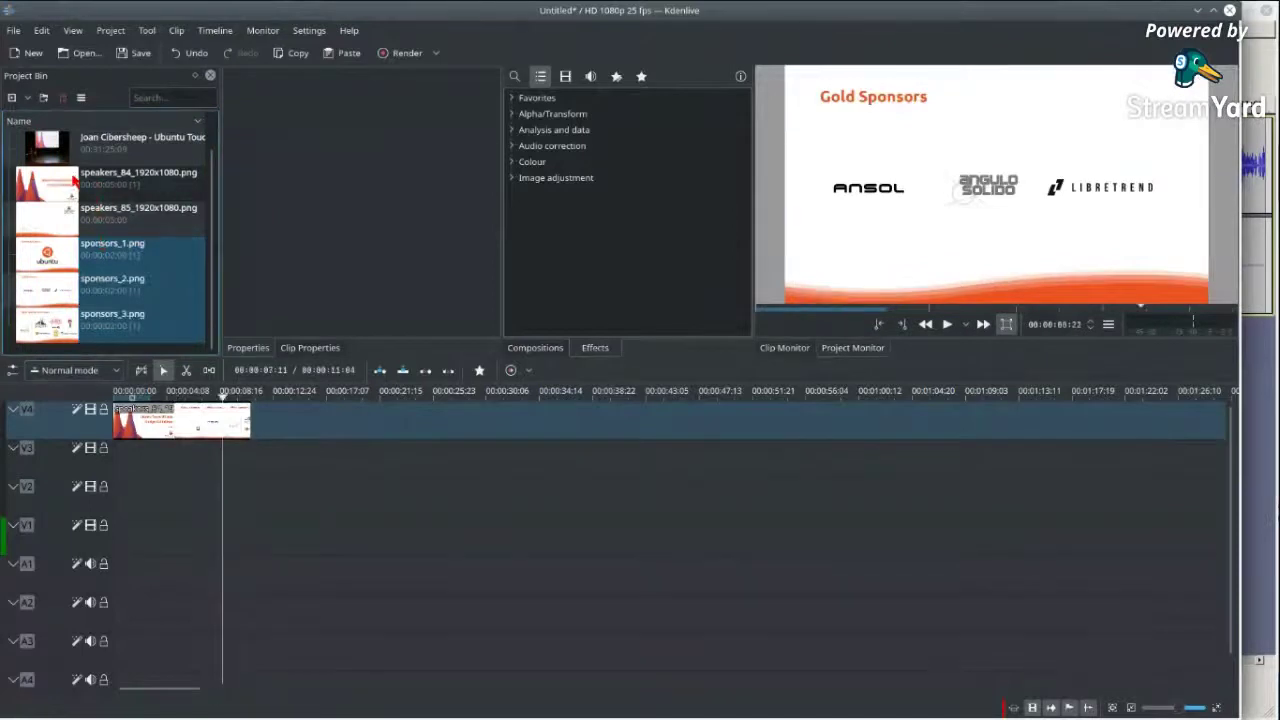
- Place speakers_85_1920x1080.png on track V1 from the title image's end, extend it to about 1 min 30 s, and preview it
{"action": "left_click_drag", "start_coordinate": [104, 224], "coordinate": [1220, 545]}
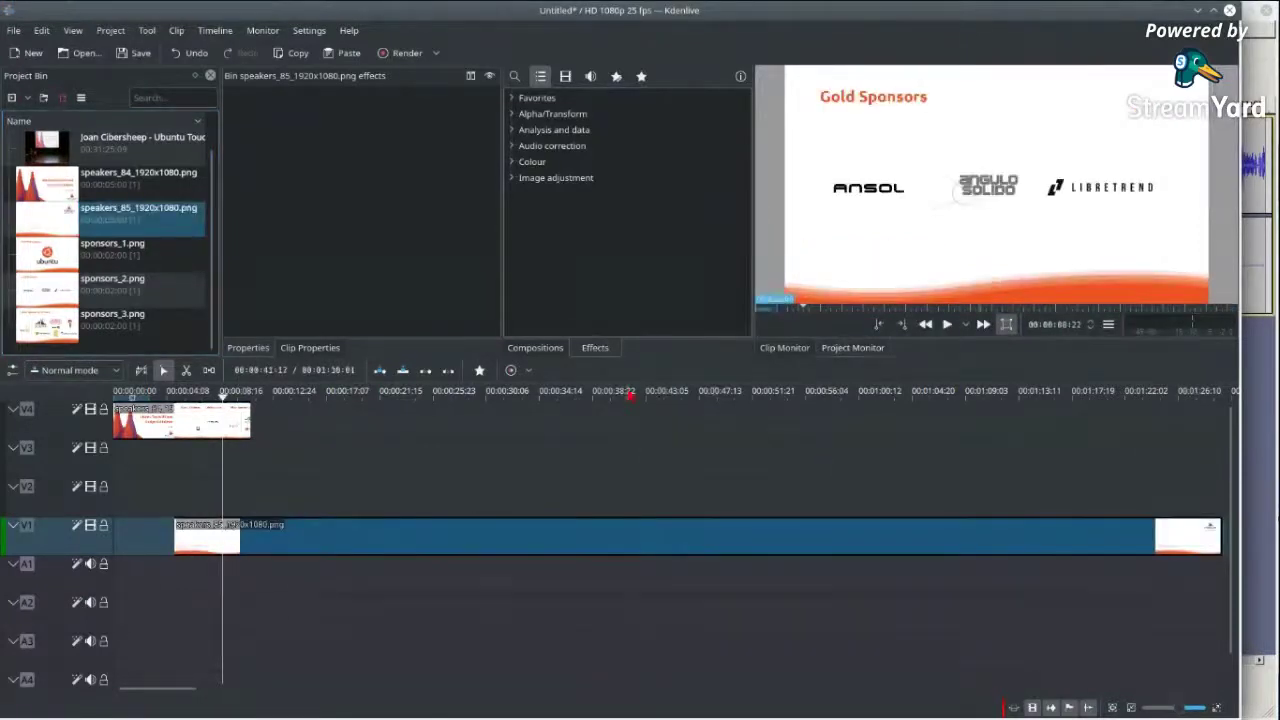
{"action": "left_click", "coordinate": [627, 395]}
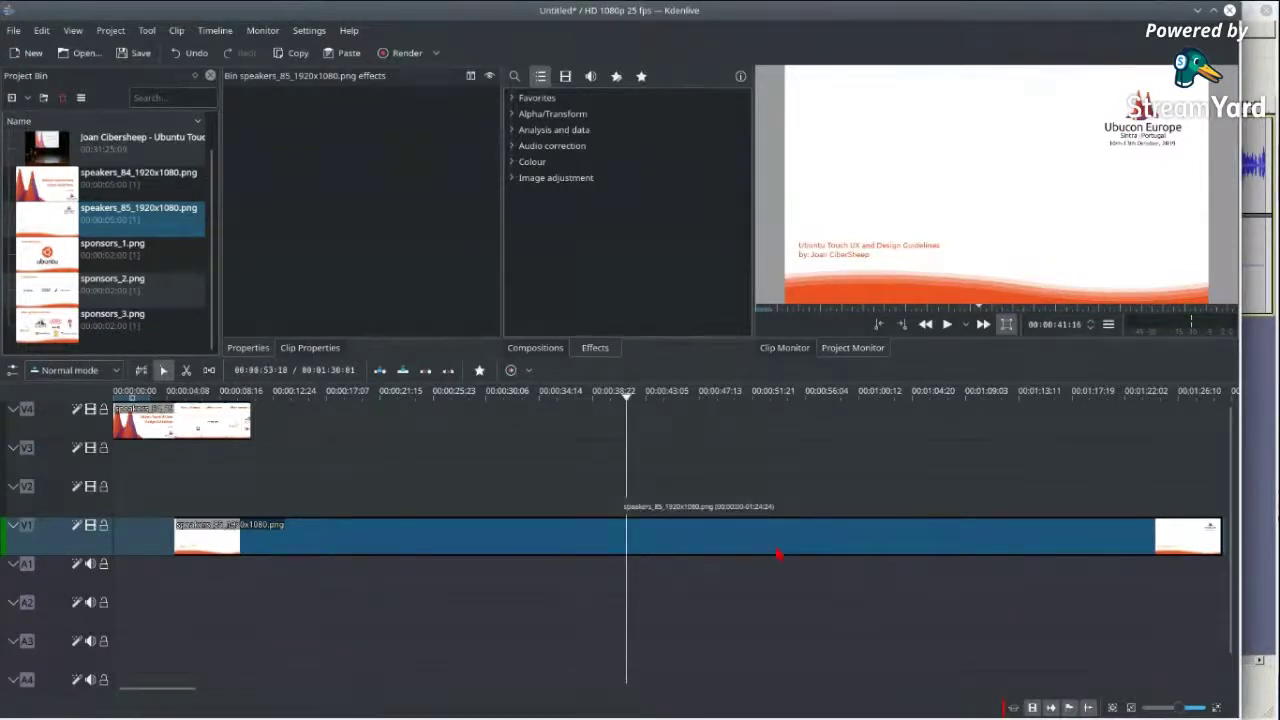
- Switch to Audacity and play short bits of the talk audio at about 18:30 and 26:30
{"action": "left_click", "coordinate": [1262, 438]}
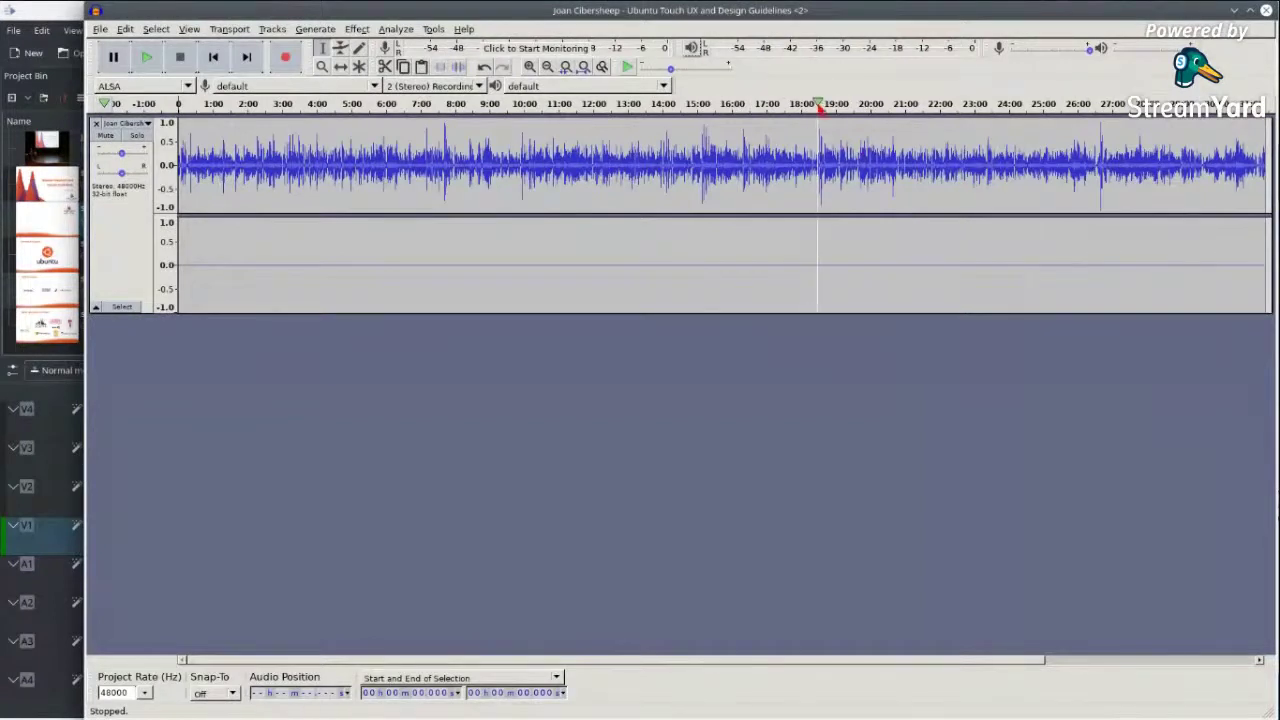
{"action": "left_click", "coordinate": [819, 106]}
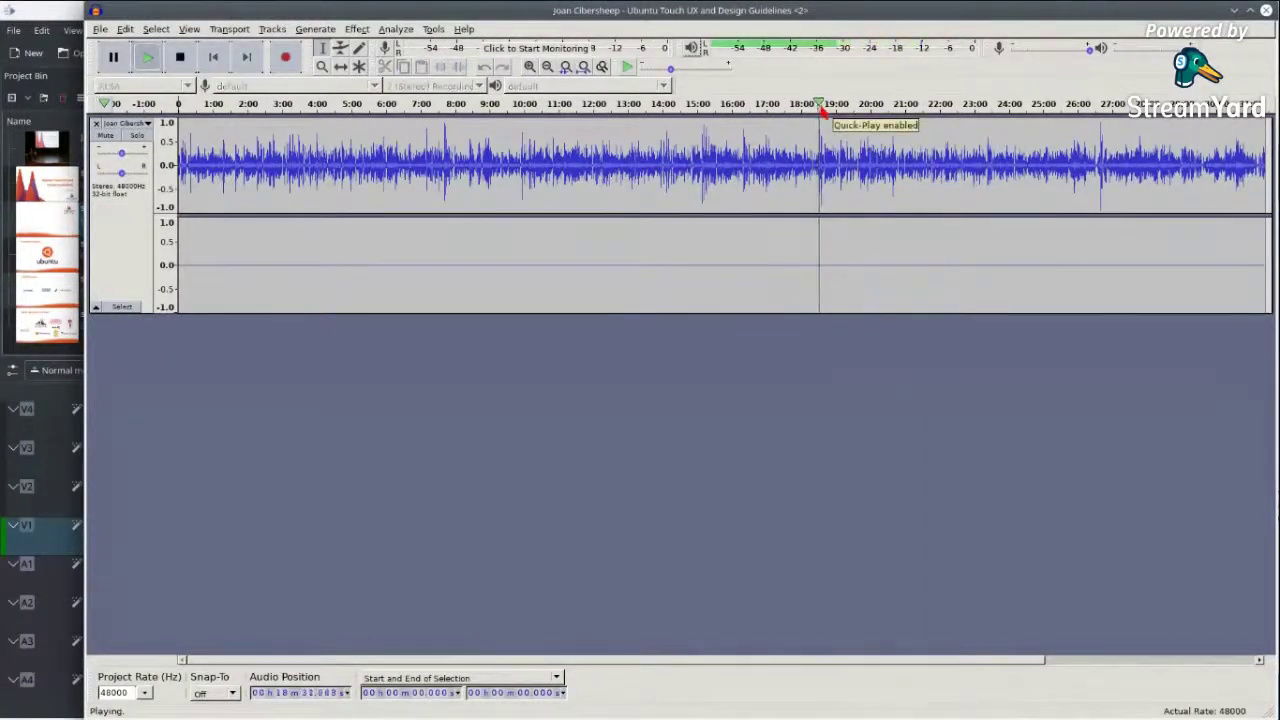
{"action": "left_click", "coordinate": [821, 110]}
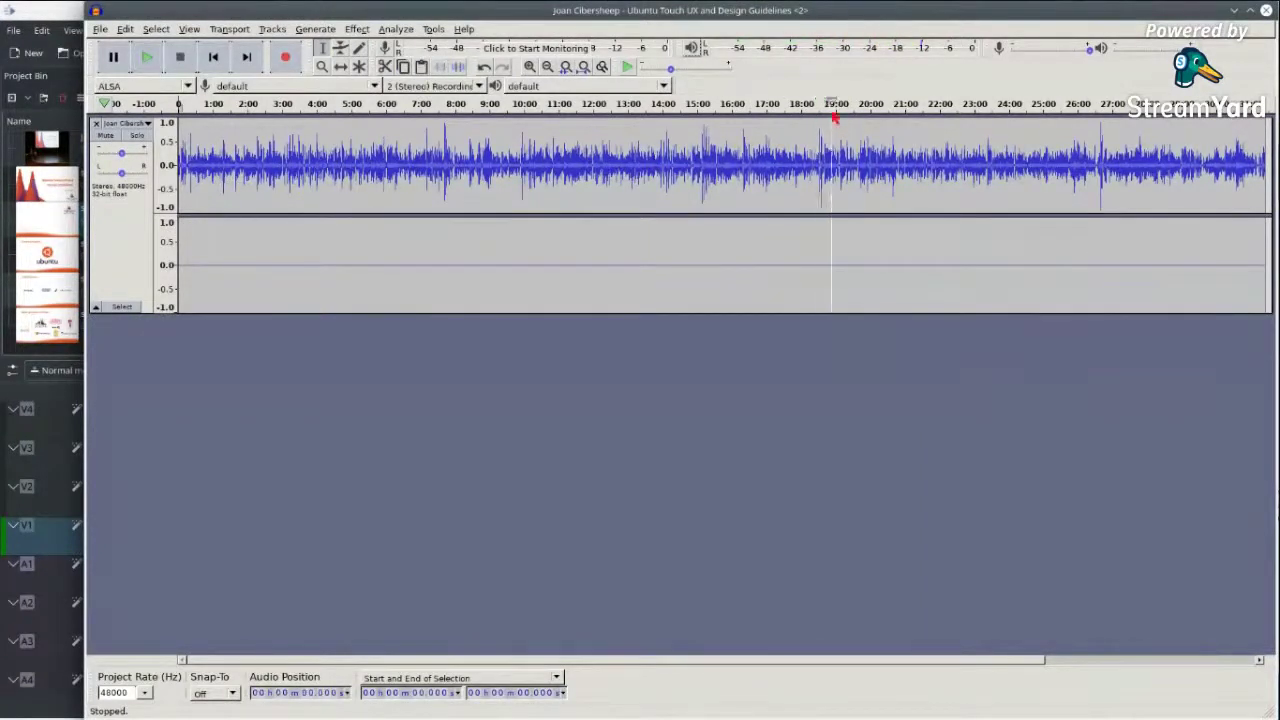
{"action": "left_click", "coordinate": [1100, 113]}
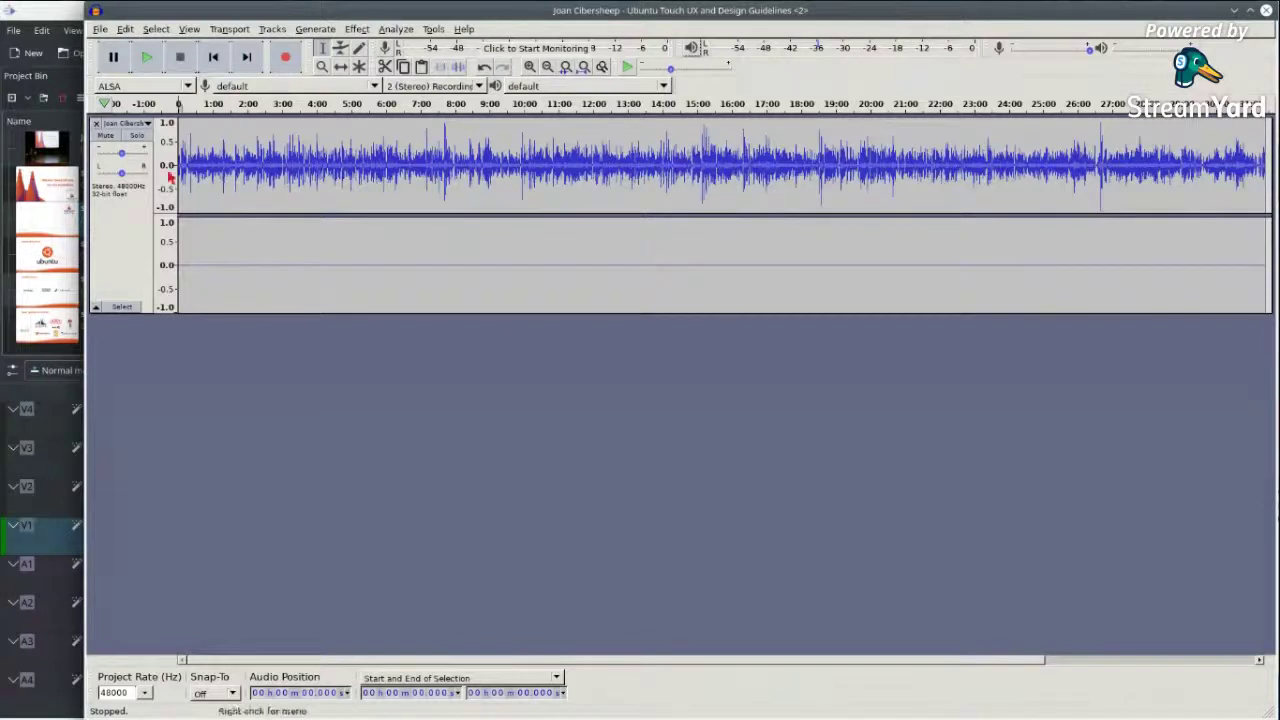
- Split the stereo talk track to mono and delete the silent second track
{"action": "left_click", "coordinate": [147, 124]}
{"action": "left_click", "coordinate": [147, 124]}
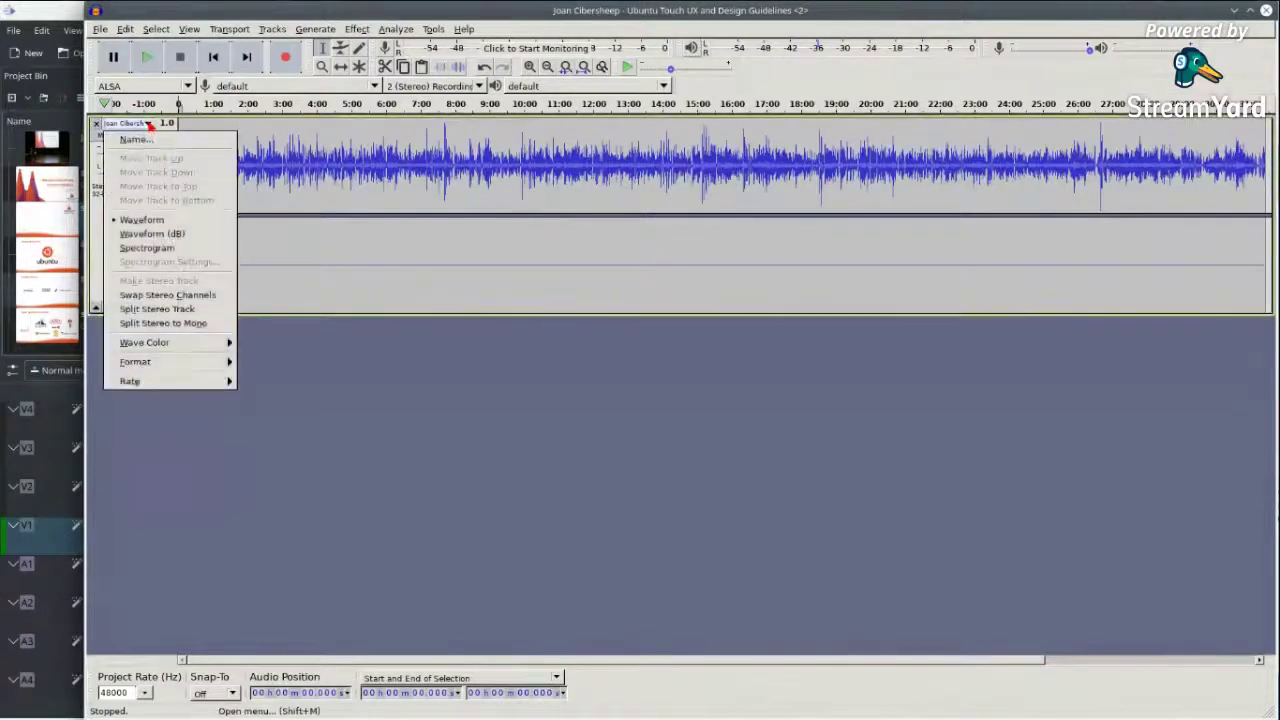
{"action": "key", "text": "Down"}
{"action": "key", "text": "Down"}
{"action": "key", "text": "Down"}
{"action": "key", "text": "Down"}
{"action": "key", "text": "Down"}
{"action": "key", "text": "Down"}
{"action": "key", "text": "Down"}
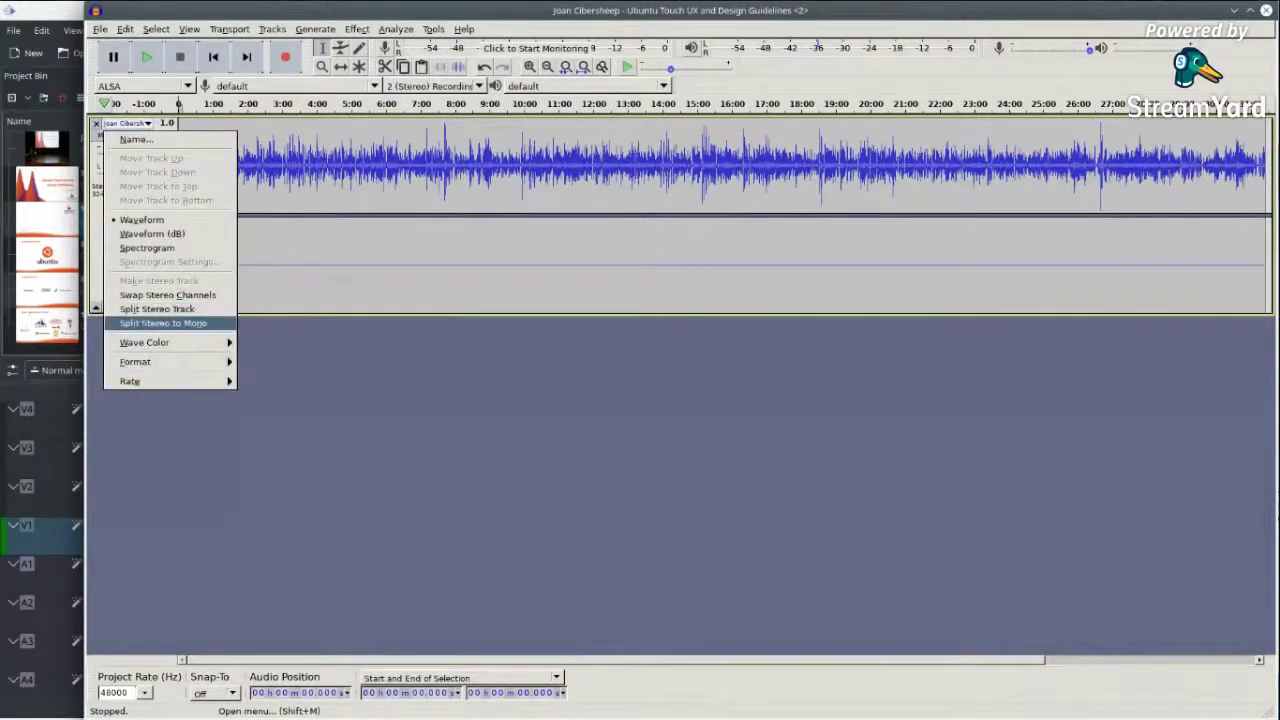
{"action": "key", "text": "Return"}
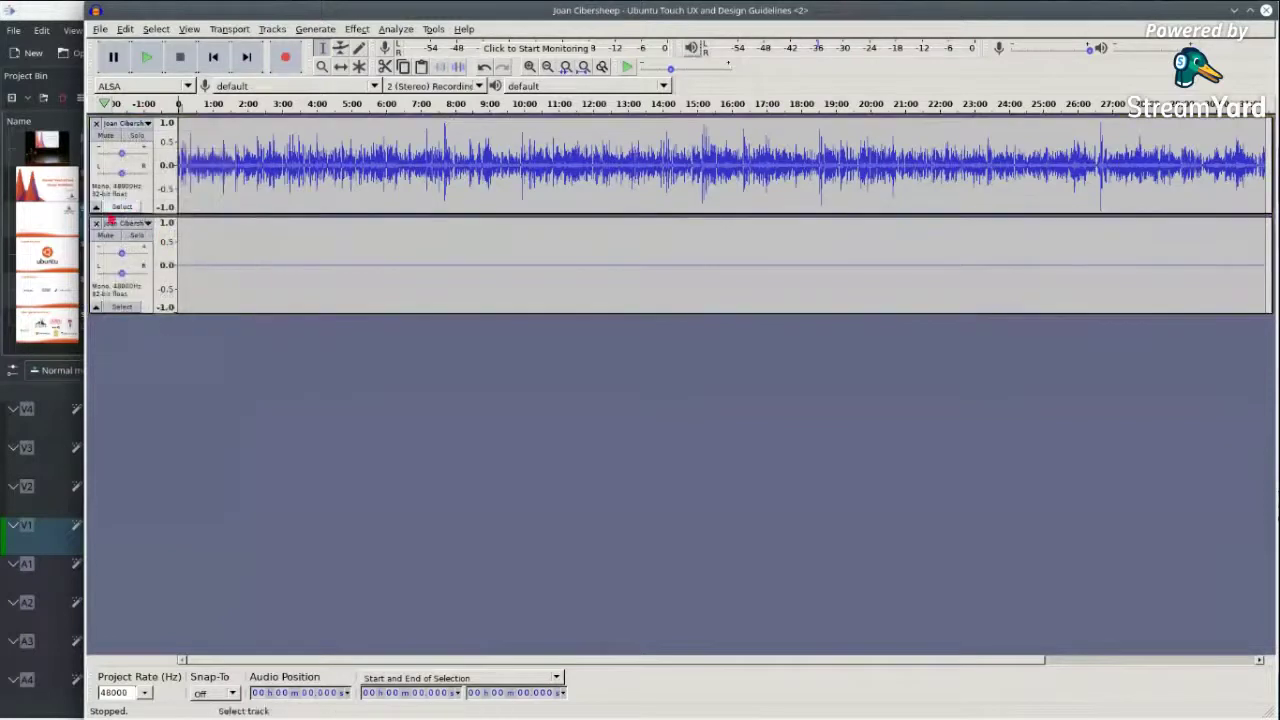
{"action": "left_click", "coordinate": [96, 226]}
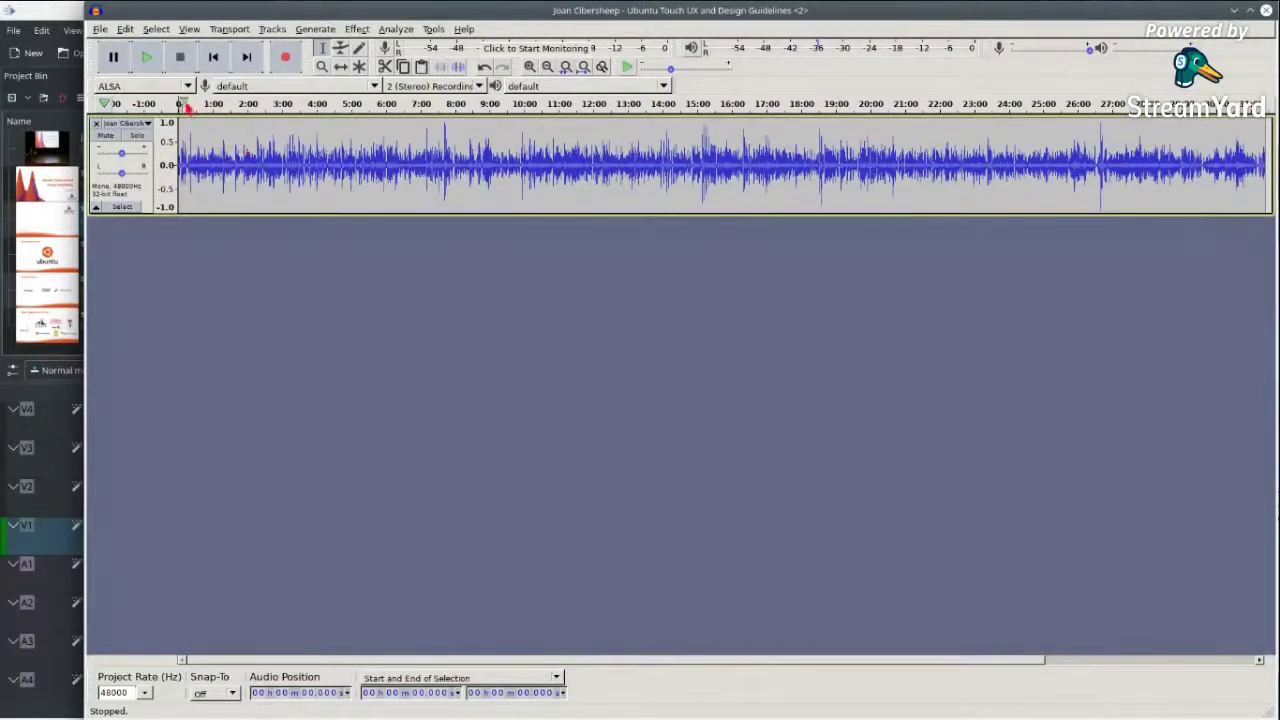
- Enlarge the remaining track's height and listen to the audio just before the loud peak at about 26:30
{"action": "left_click_drag", "start_coordinate": [181, 215], "coordinate": [200, 333]}
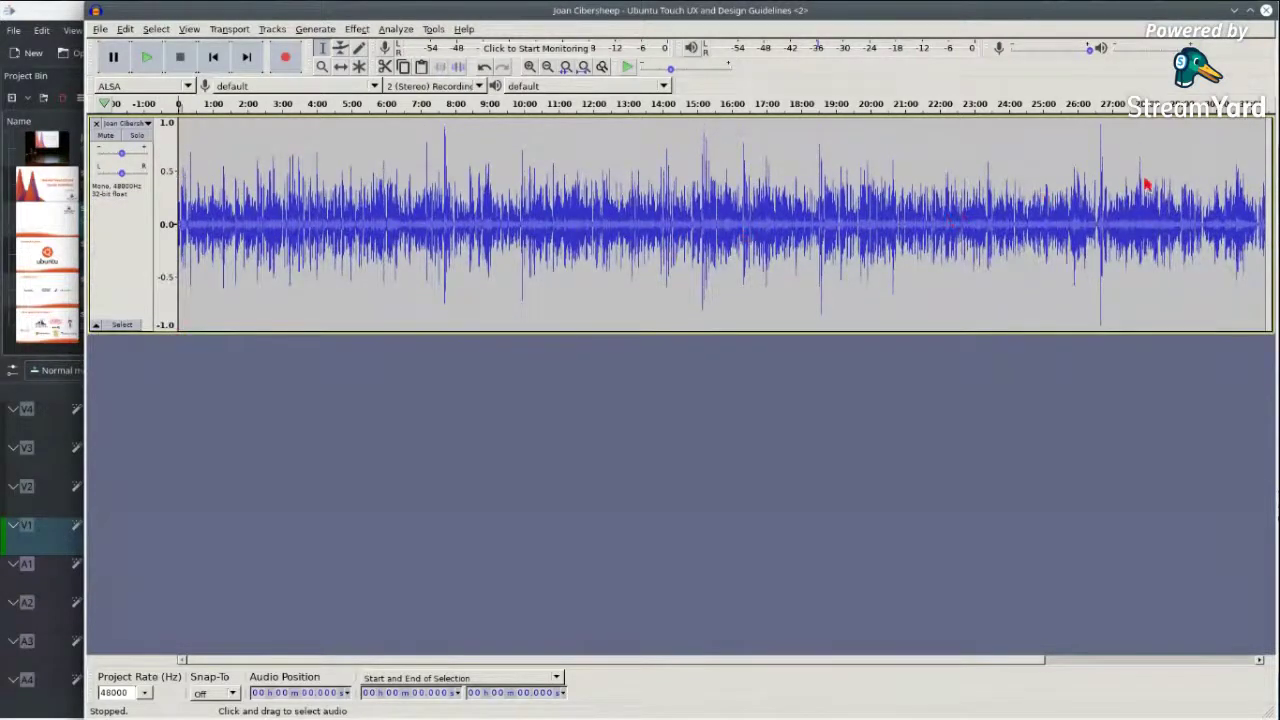
{"action": "left_click", "coordinate": [1096, 116]}
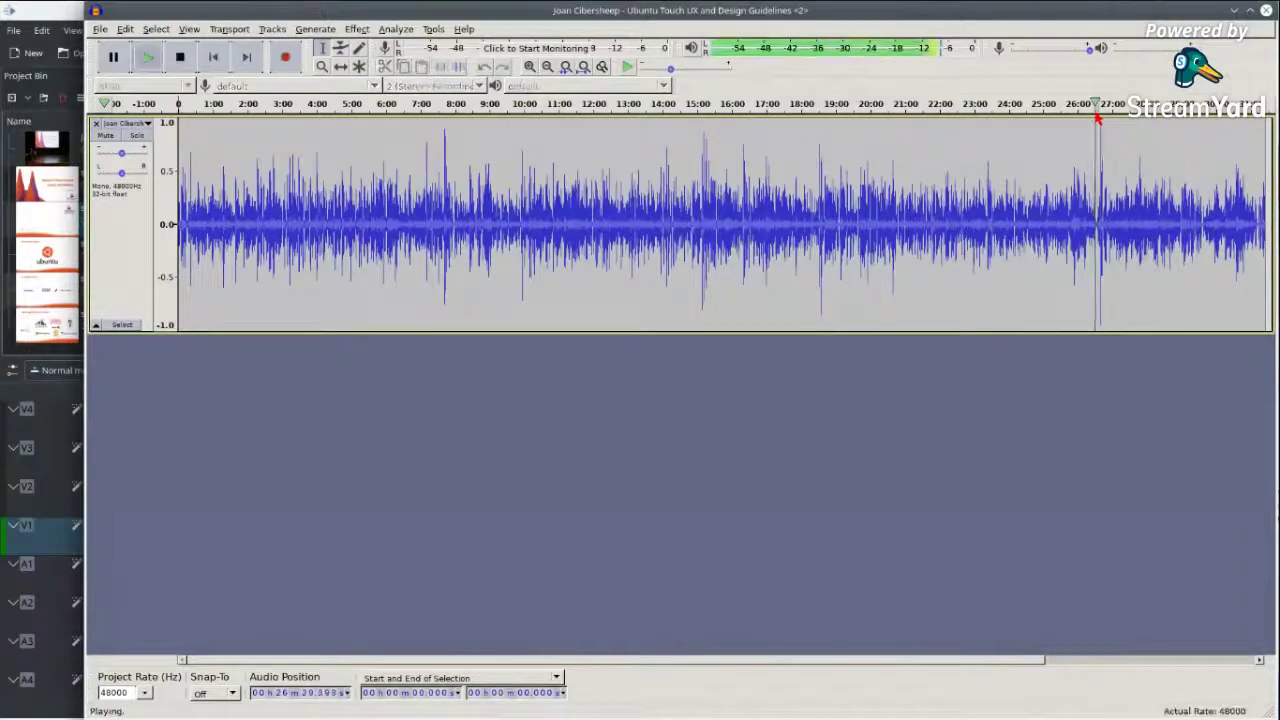
{"action": "left_click", "coordinate": [1097, 118]}
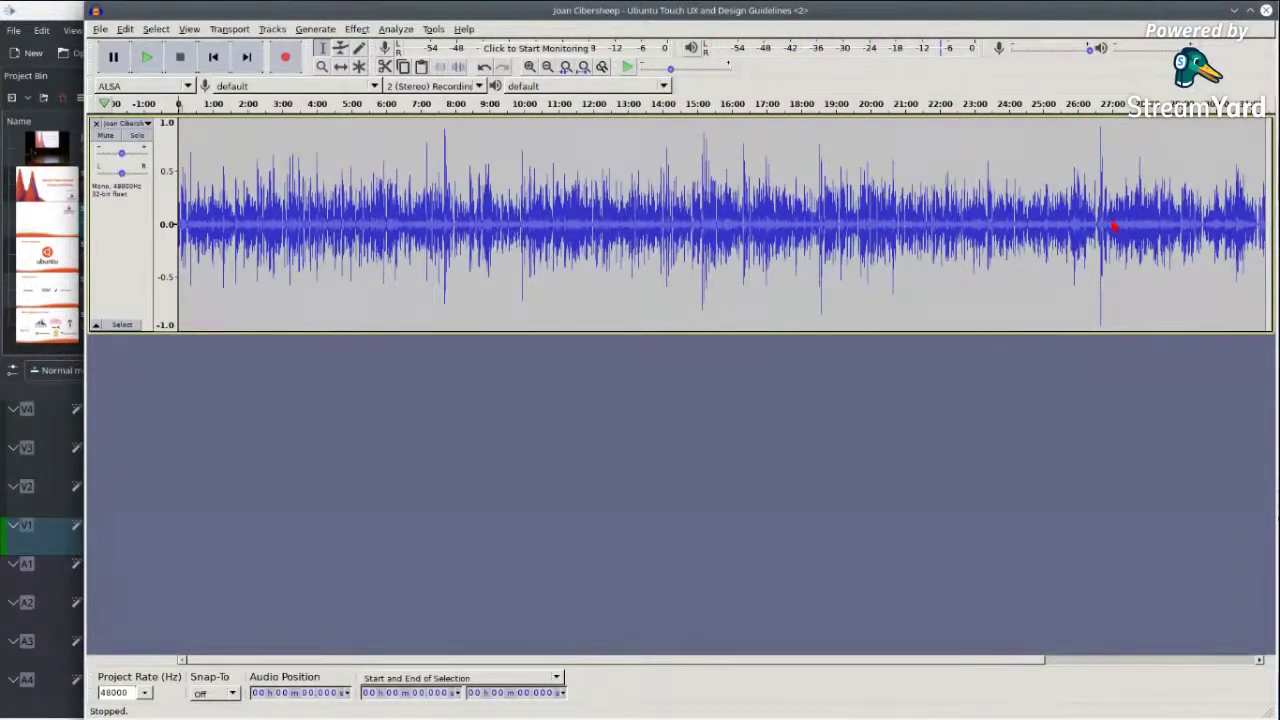
- Amplify the whole track by 3 dB
{"action": "double_click", "coordinate": [890, 243]}
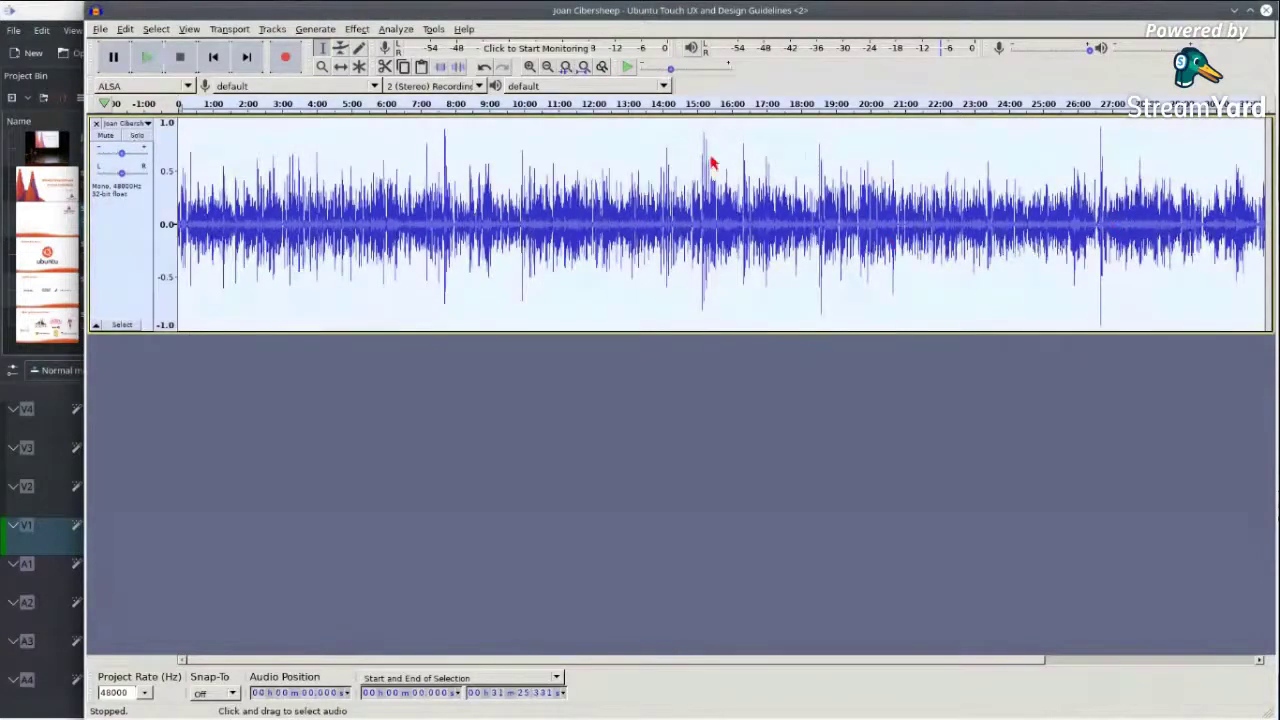
{"action": "left_click", "coordinate": [357, 30]}
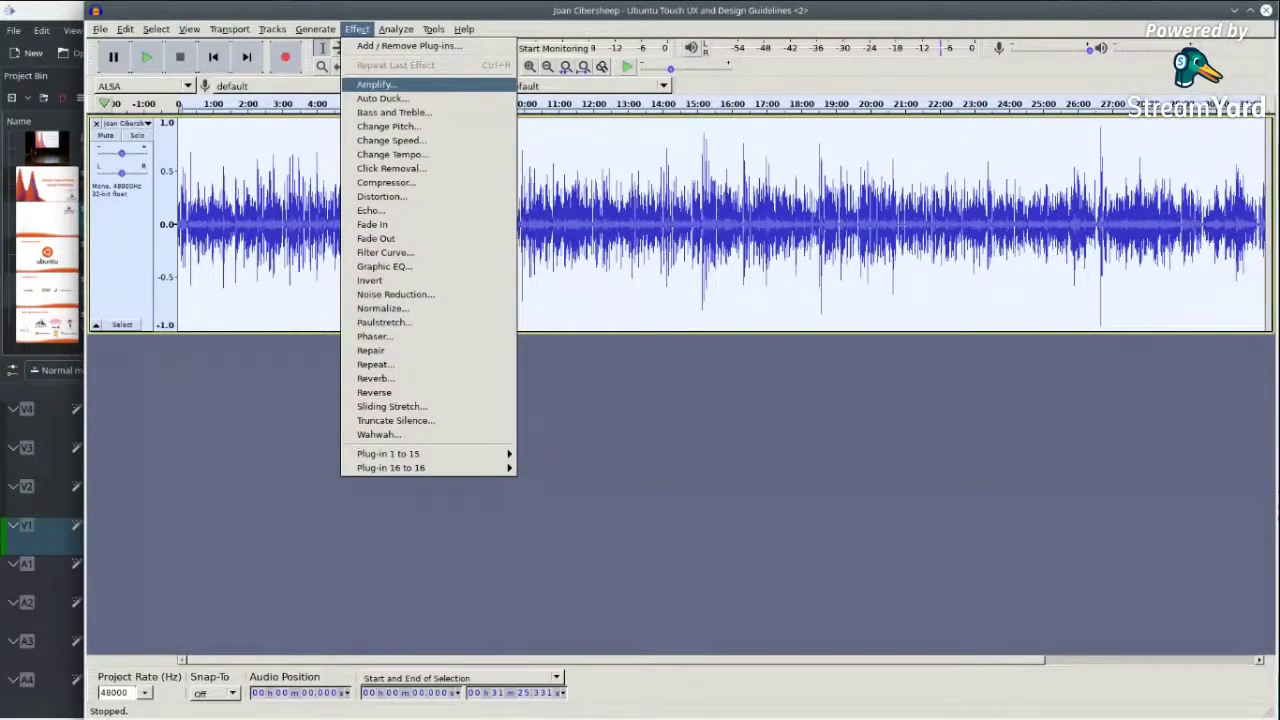
{"action": "left_click", "coordinate": [376, 84]}
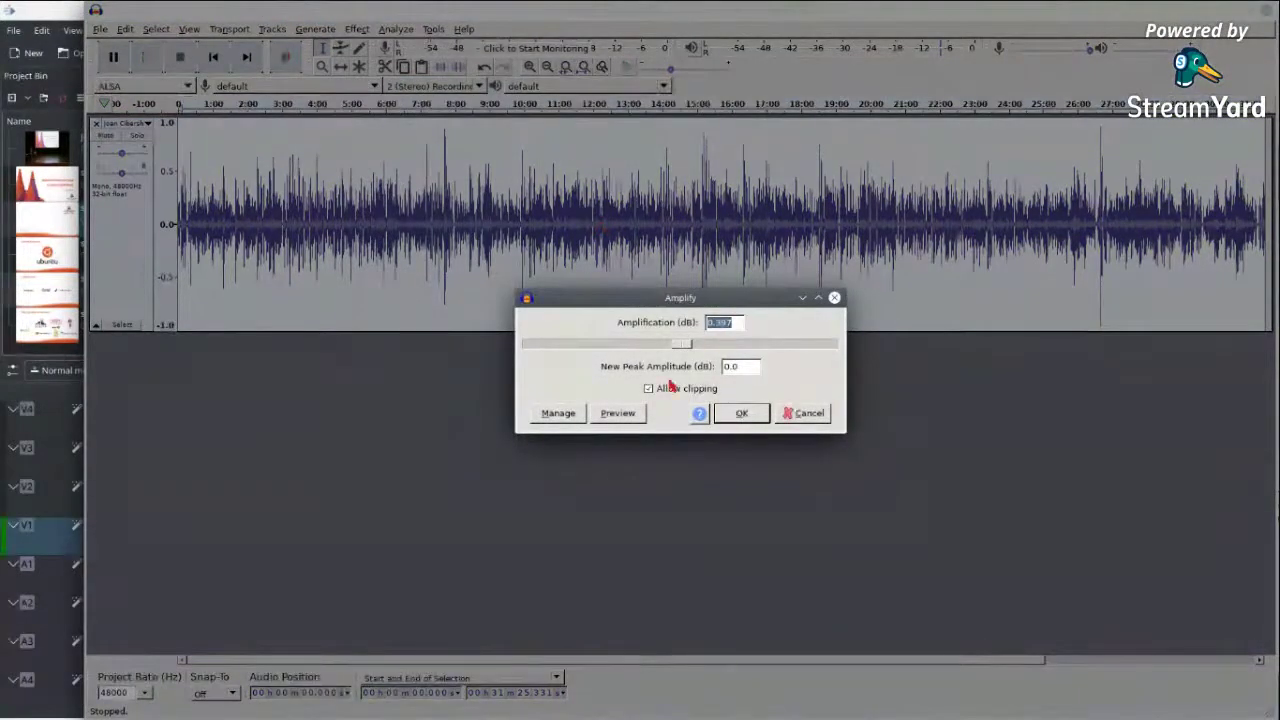
{"action": "type", "text": "2"}
{"action": "key", "text": "BackSpace"}
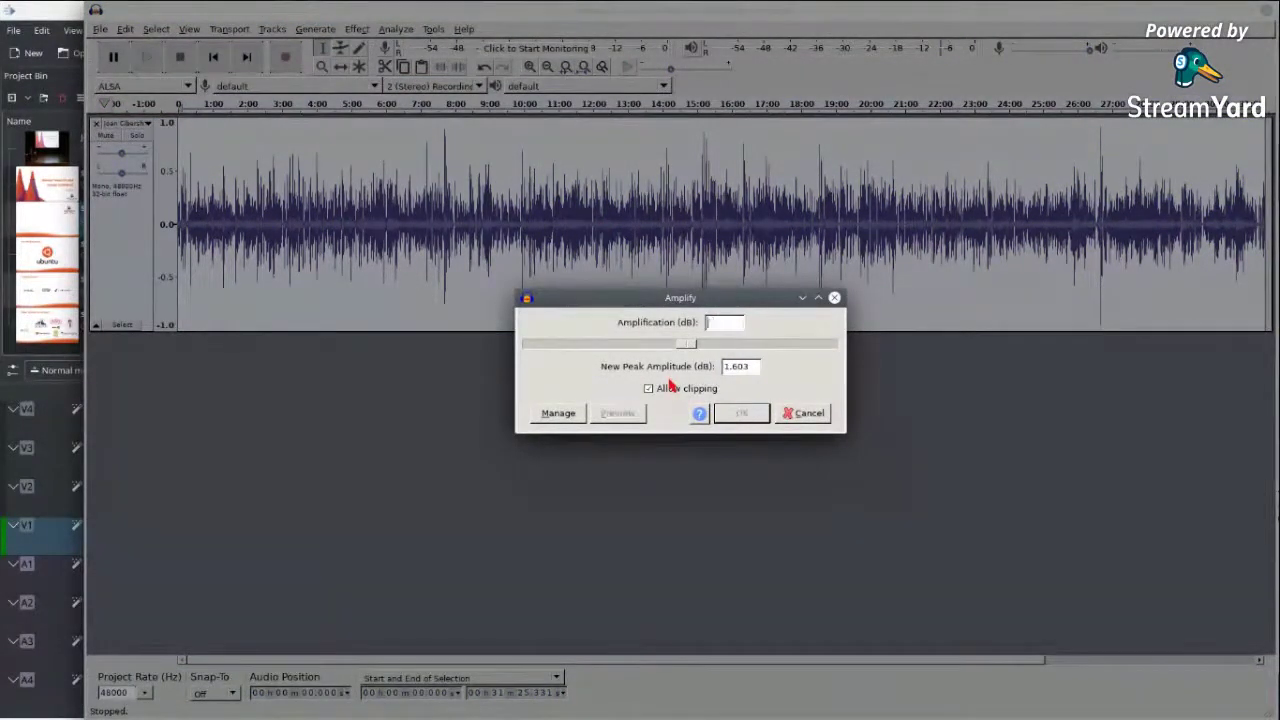
{"action": "type", "text": "4"}
{"action": "key", "text": "BackSpace"}
{"action": "type", "text": "3"}
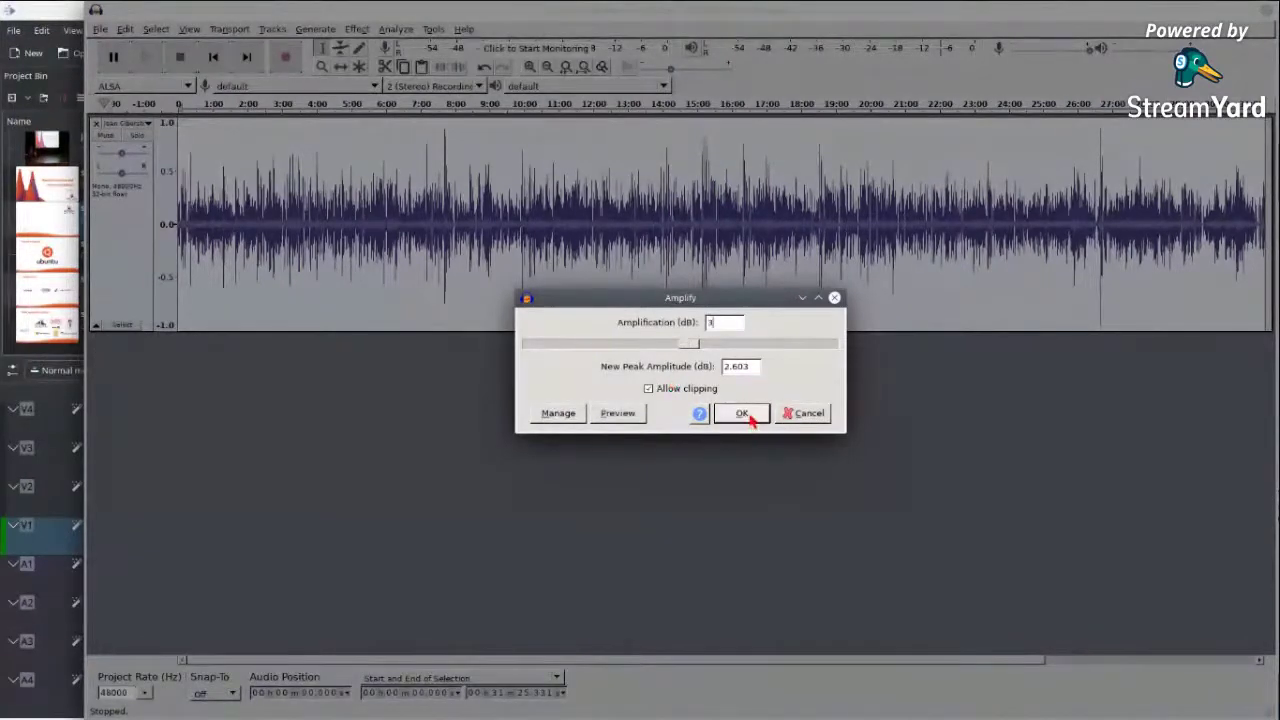
{"action": "left_click", "coordinate": [745, 415]}
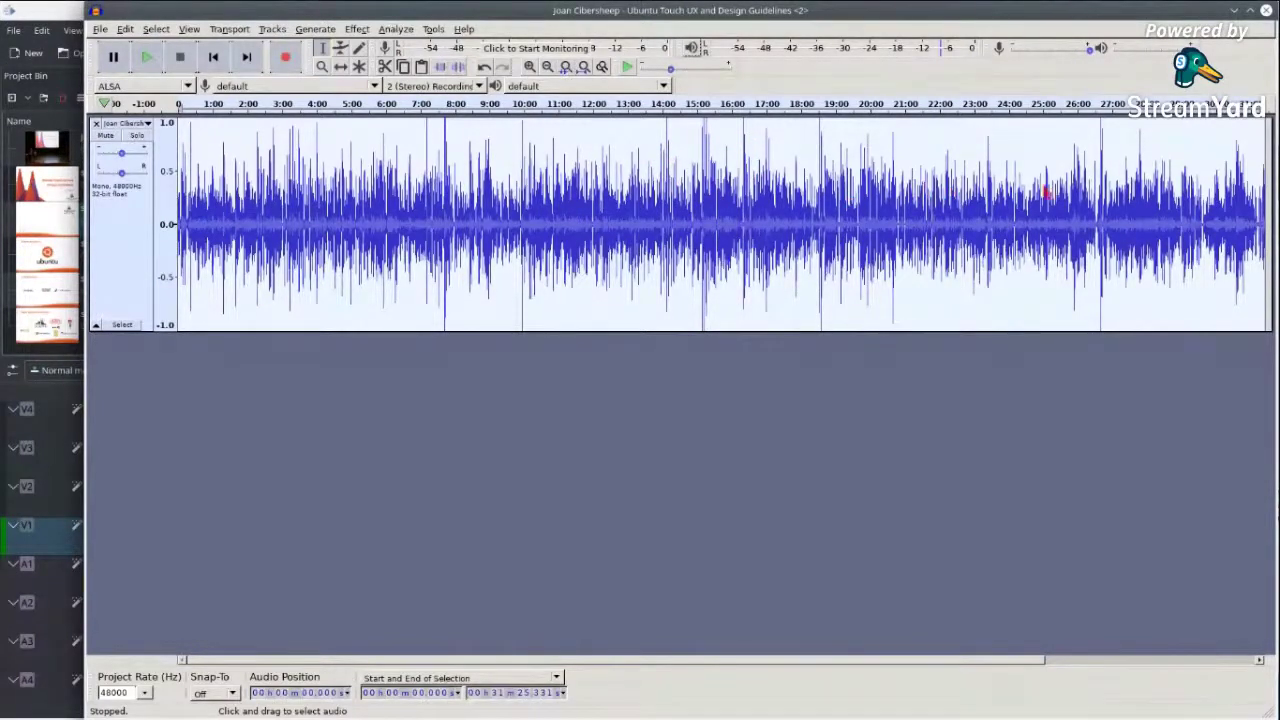
- Locate the quiet passage just before the loud peak, starting at about 26:31, and listen to it for background noise
{"action": "left_click", "coordinate": [1093, 190]}
{"action": "left_click", "coordinate": [1100, 190]}
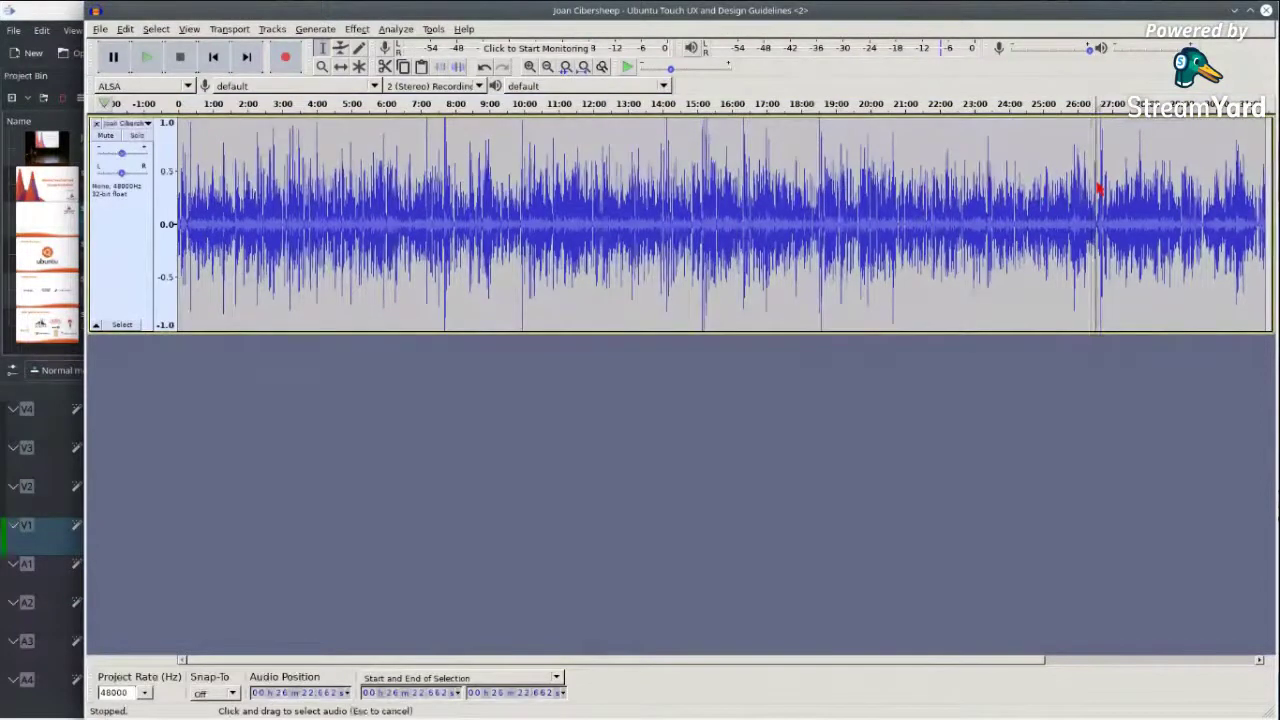
{"action": "left_click", "coordinate": [357, 29]}
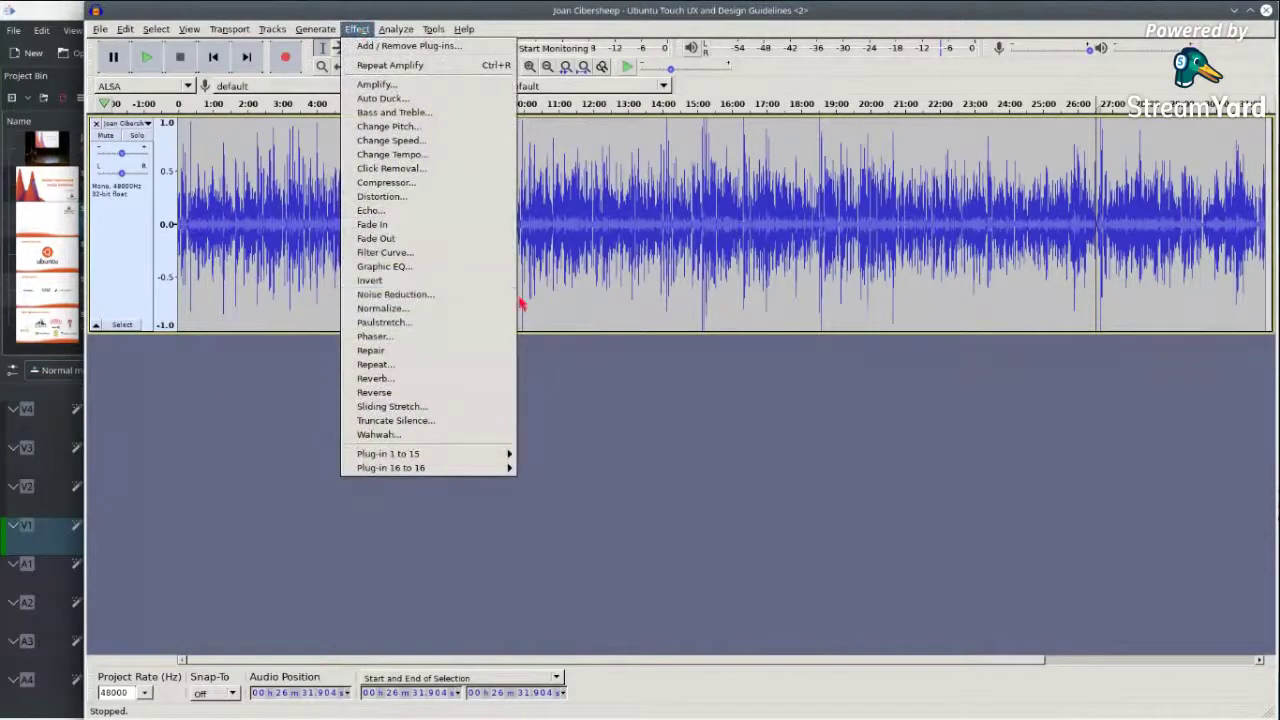
{"action": "left_click", "coordinate": [1100, 226]}
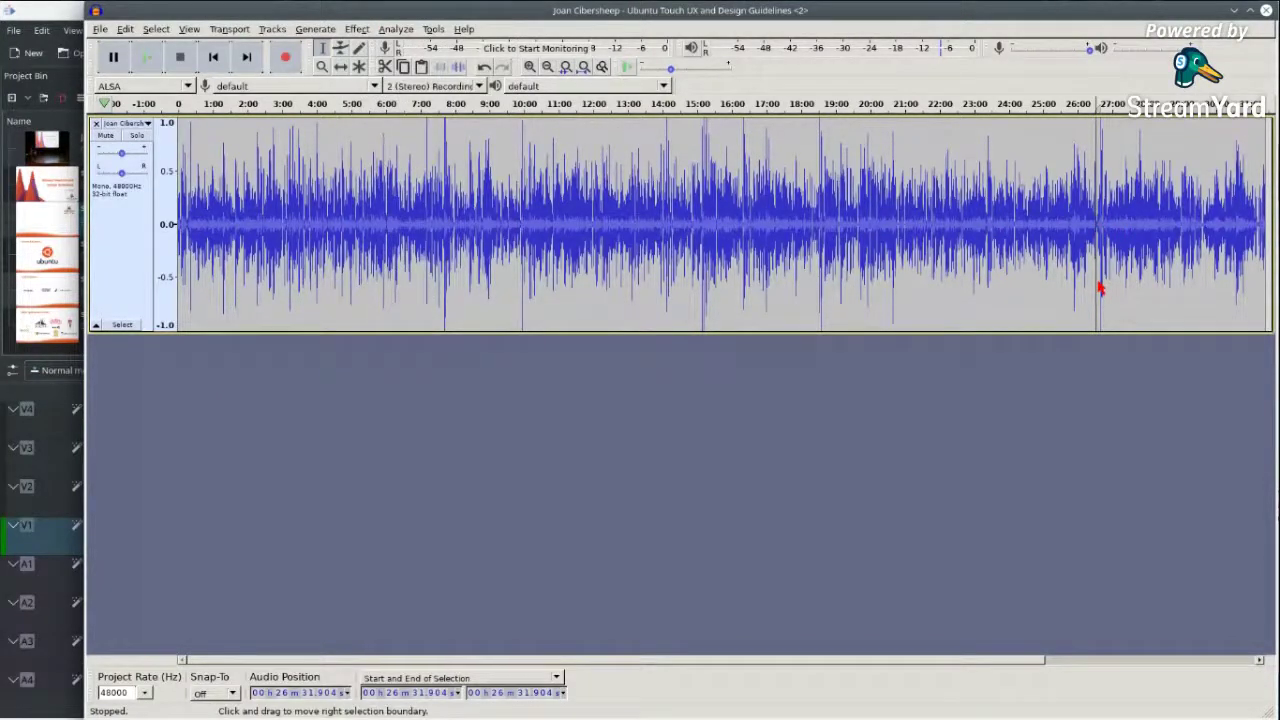
{"action": "left_click", "coordinate": [1100, 226]}
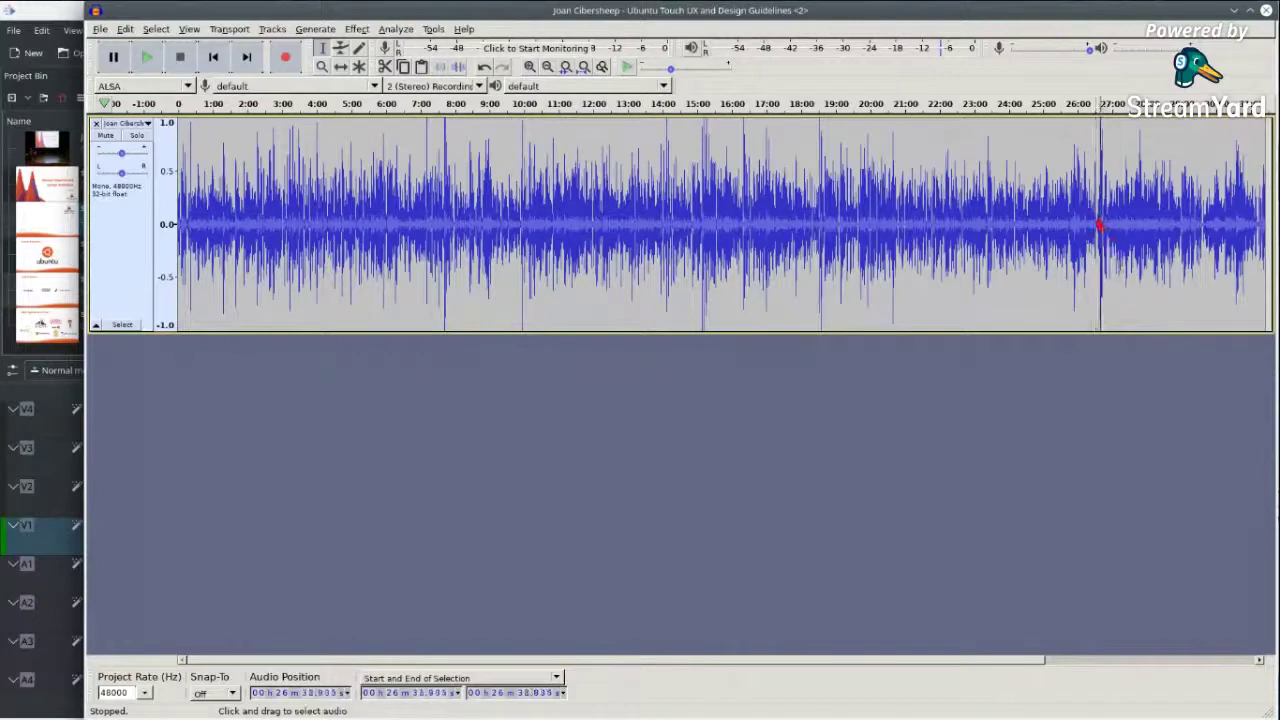
{"action": "left_click", "coordinate": [1097, 224]}
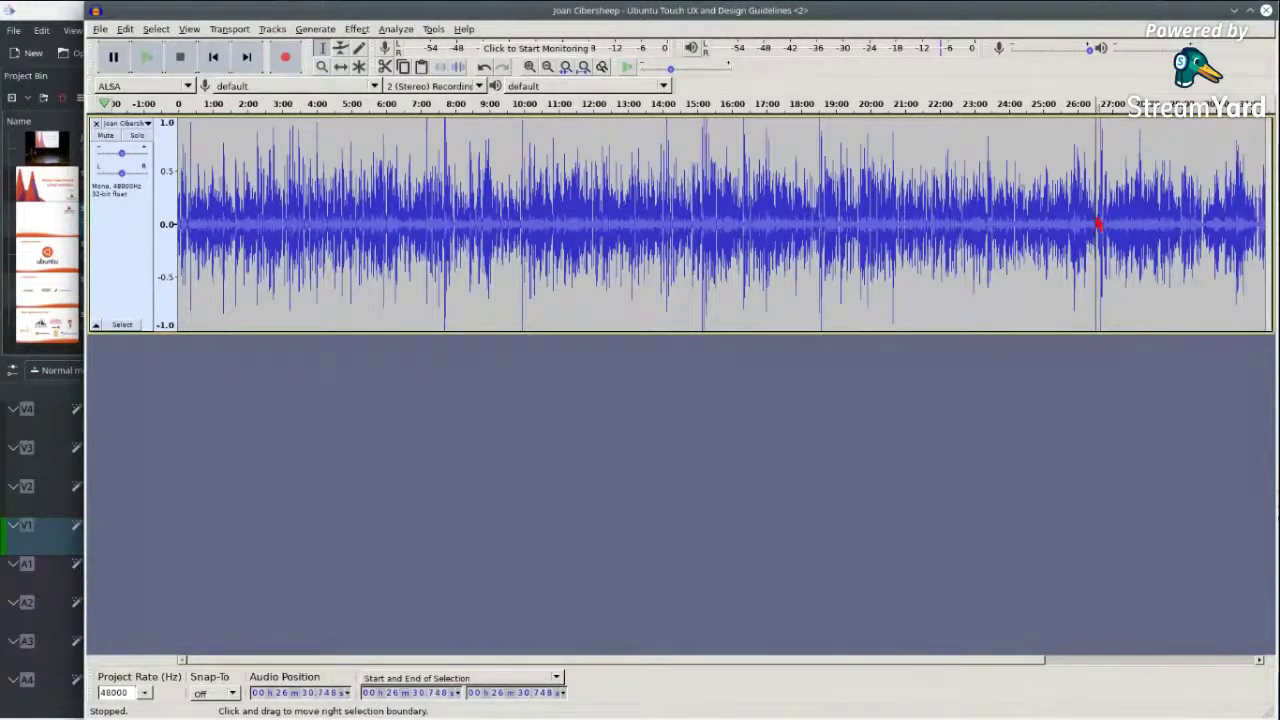
{"action": "scroll", "coordinate": [1097, 224], "scroll_direction": "up", "scroll_amount": 4}
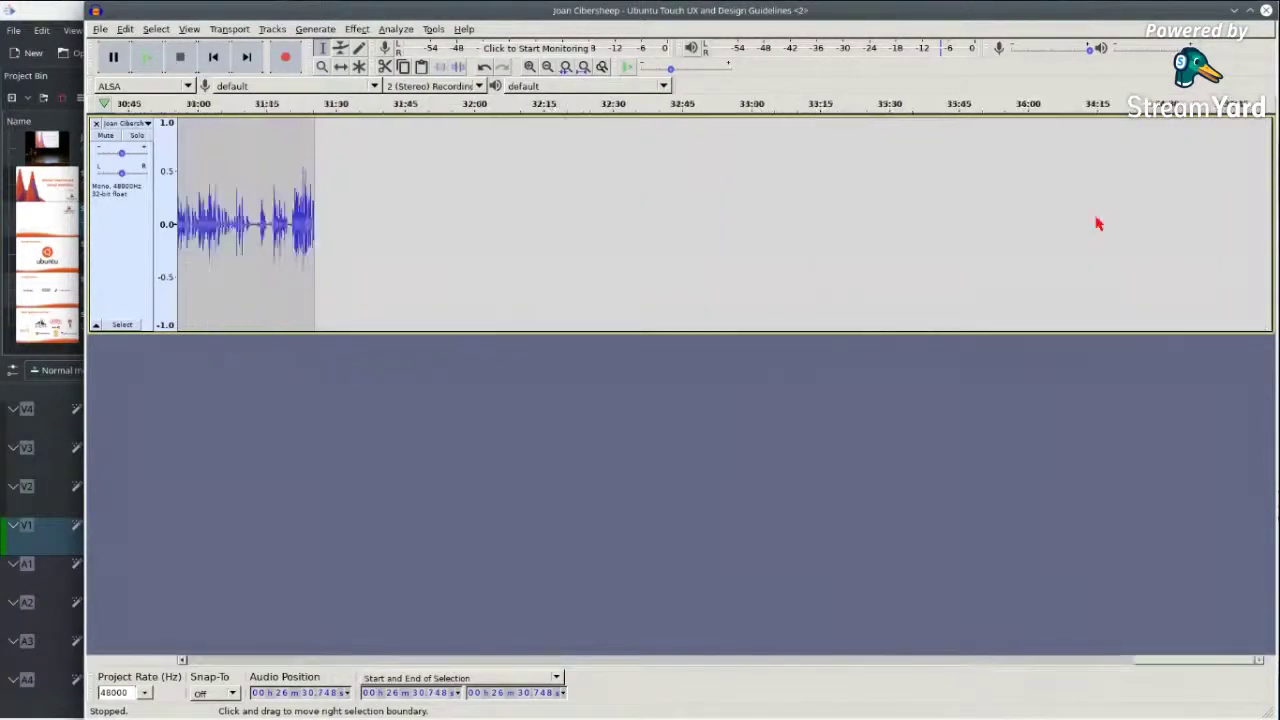
{"action": "scroll", "coordinate": [1097, 224], "scroll_direction": "left", "scroll_amount": 5}
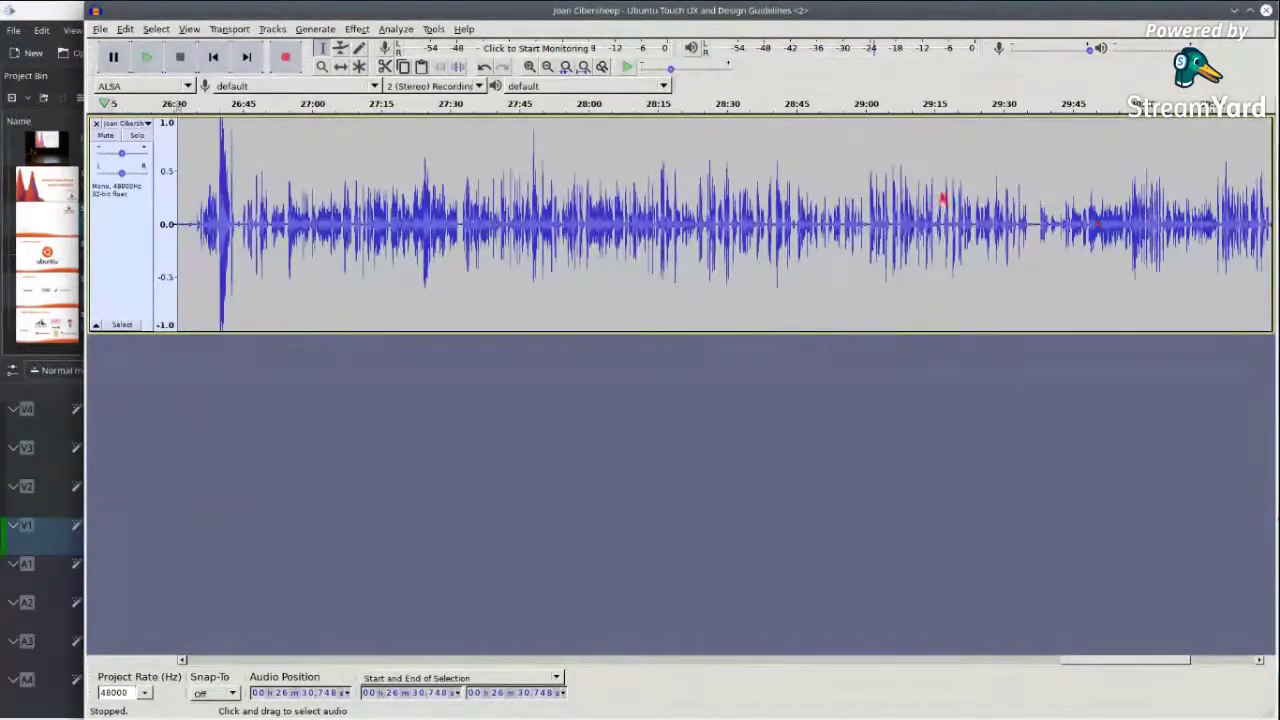
{"action": "scroll", "coordinate": [905, 207], "scroll_direction": "left", "scroll_amount": 3}
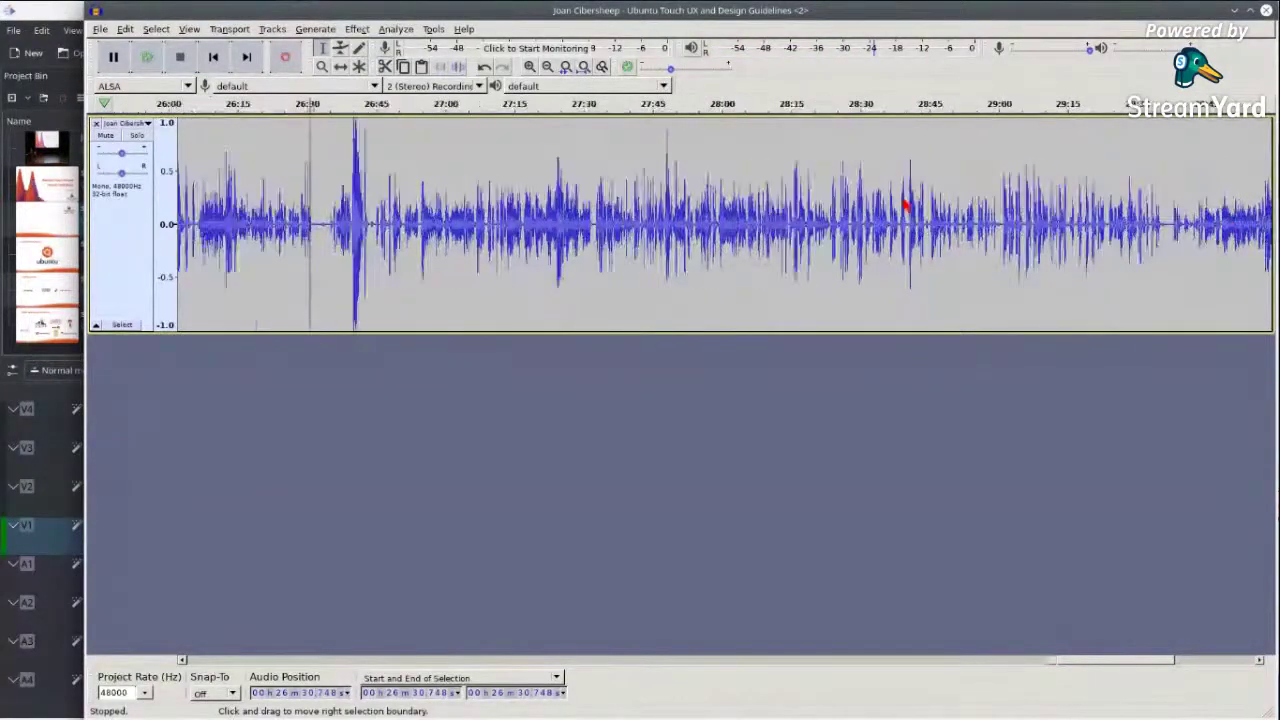
{"action": "scroll", "coordinate": [905, 207], "scroll_direction": "left", "scroll_amount": 3}
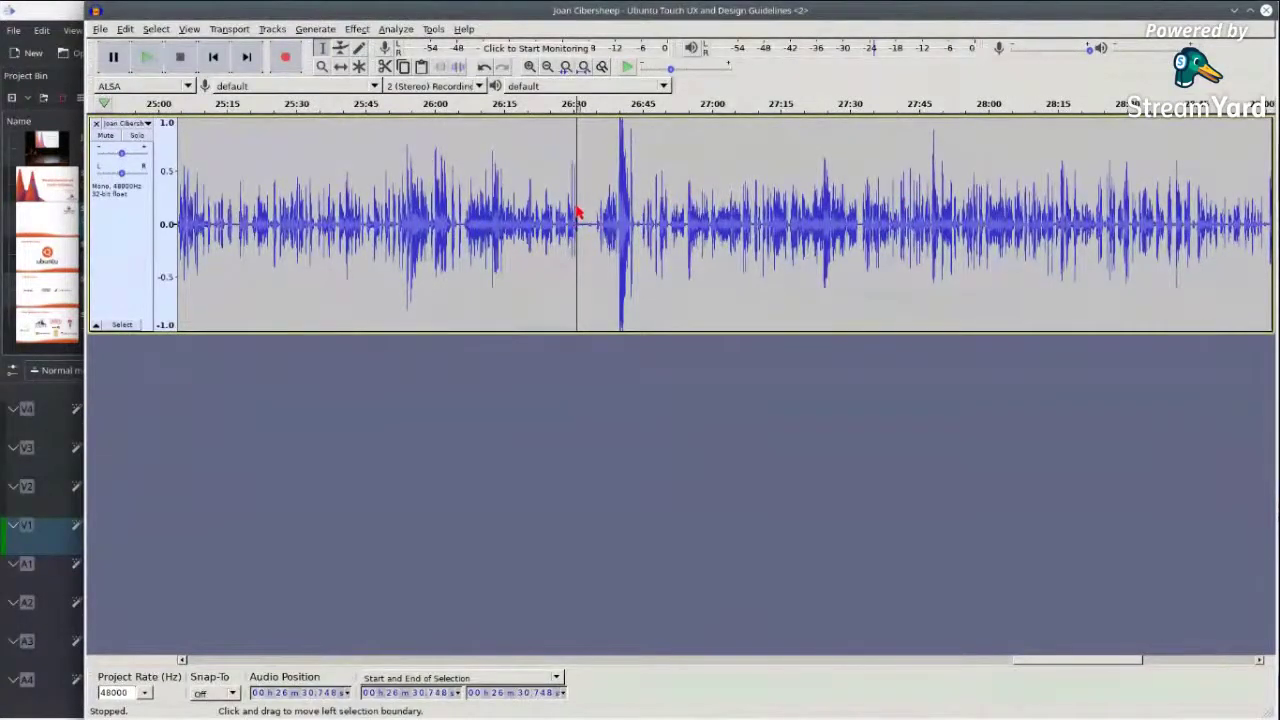
{"action": "scroll", "coordinate": [580, 212], "scroll_direction": "left", "scroll_amount": 2}
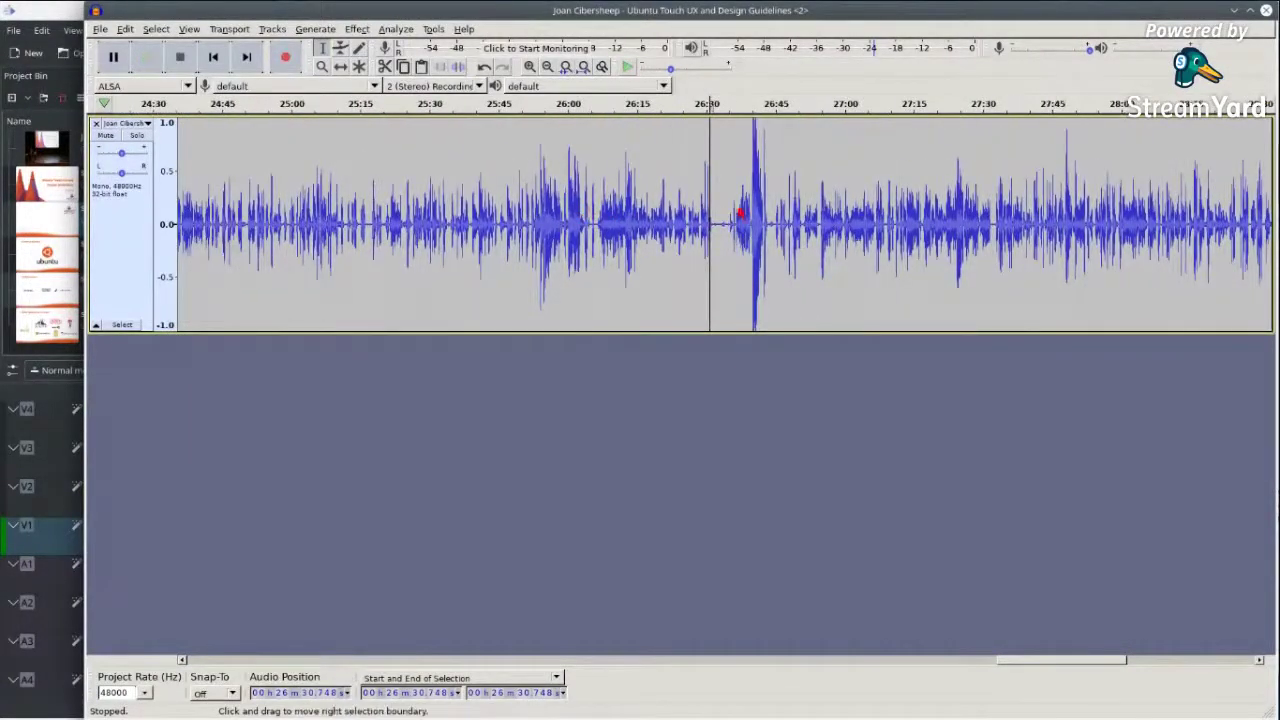
{"action": "scroll", "coordinate": [740, 212], "scroll_direction": "up", "scroll_amount": 2, "text": "ctrl"}
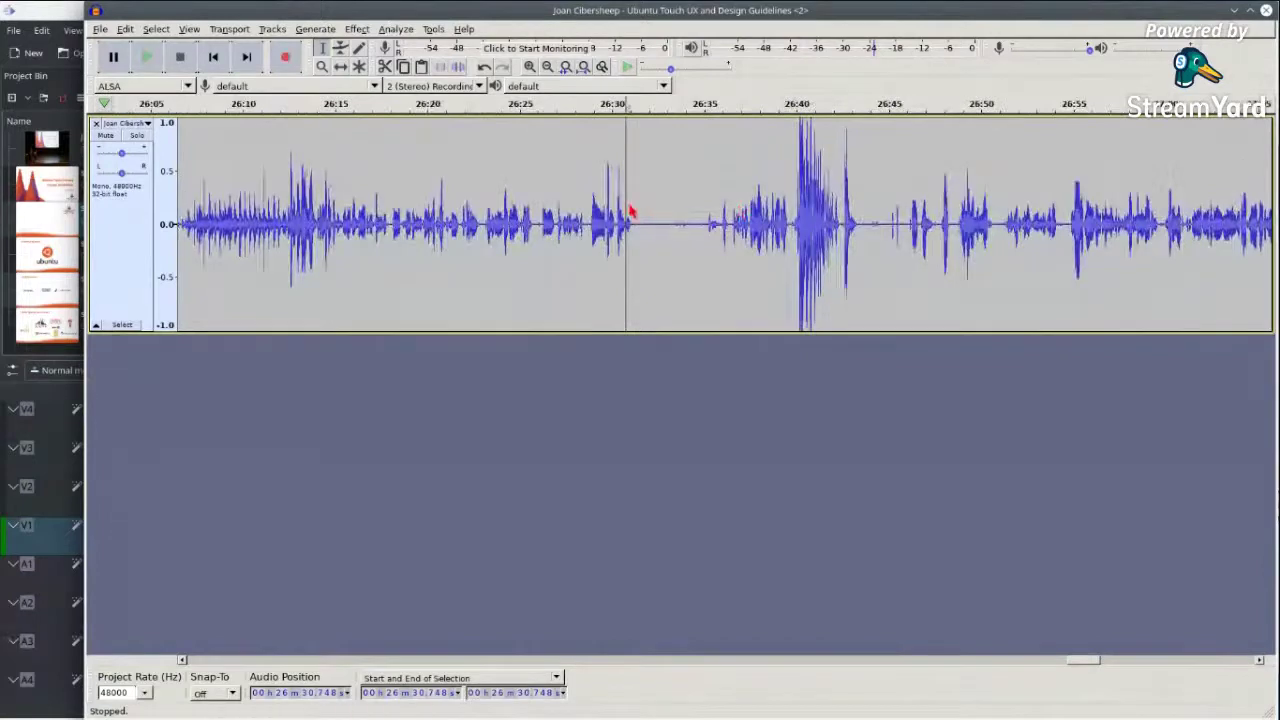
{"action": "key", "text": "space"}
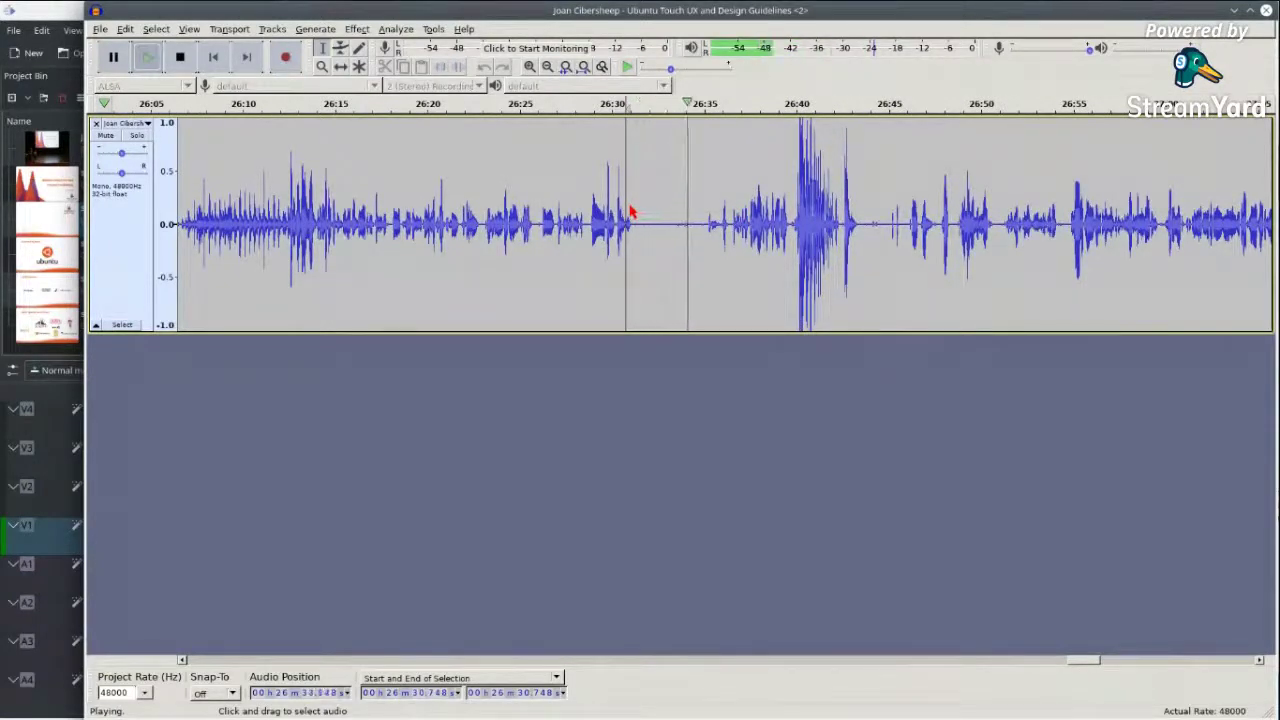
{"action": "key", "text": "space"}
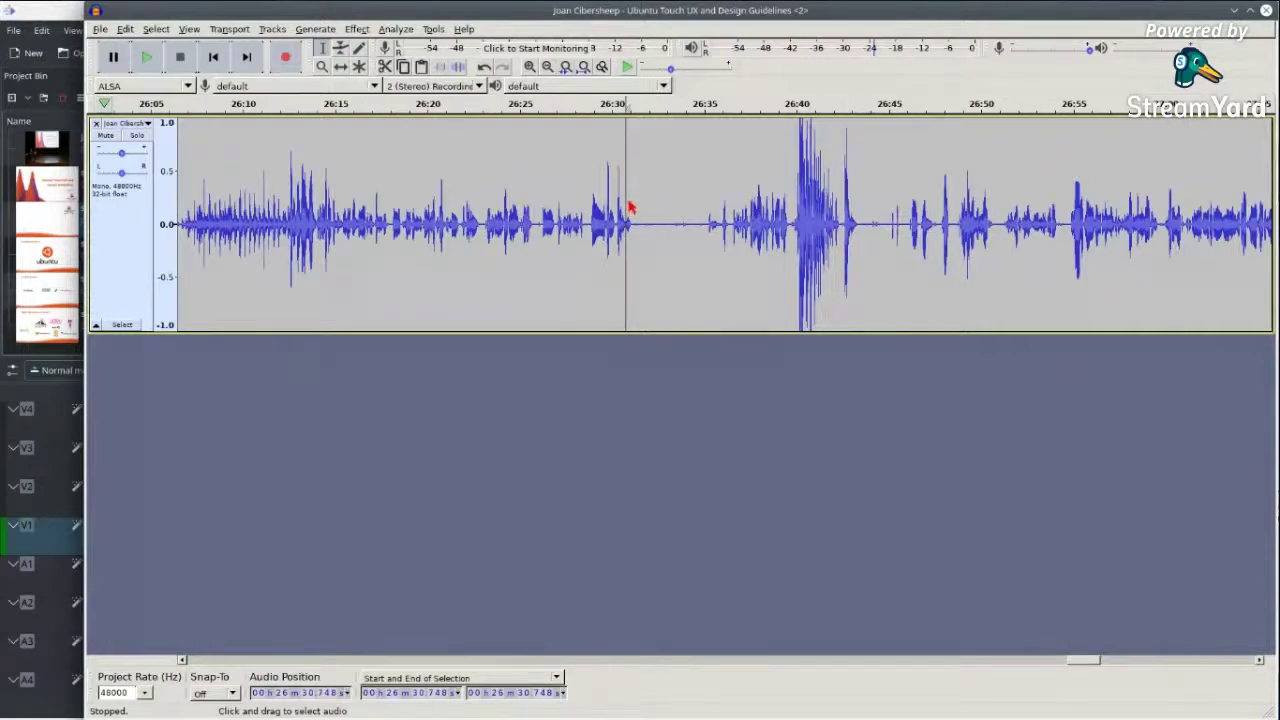
- Capture a noise profile for Noise Reduction from the quiet stretch at about 26:31 to 26:35, and select the whole track
{"action": "left_click", "coordinate": [637, 206]}
{"action": "left_click_drag", "start_coordinate": [634, 205], "coordinate": [707, 199]}
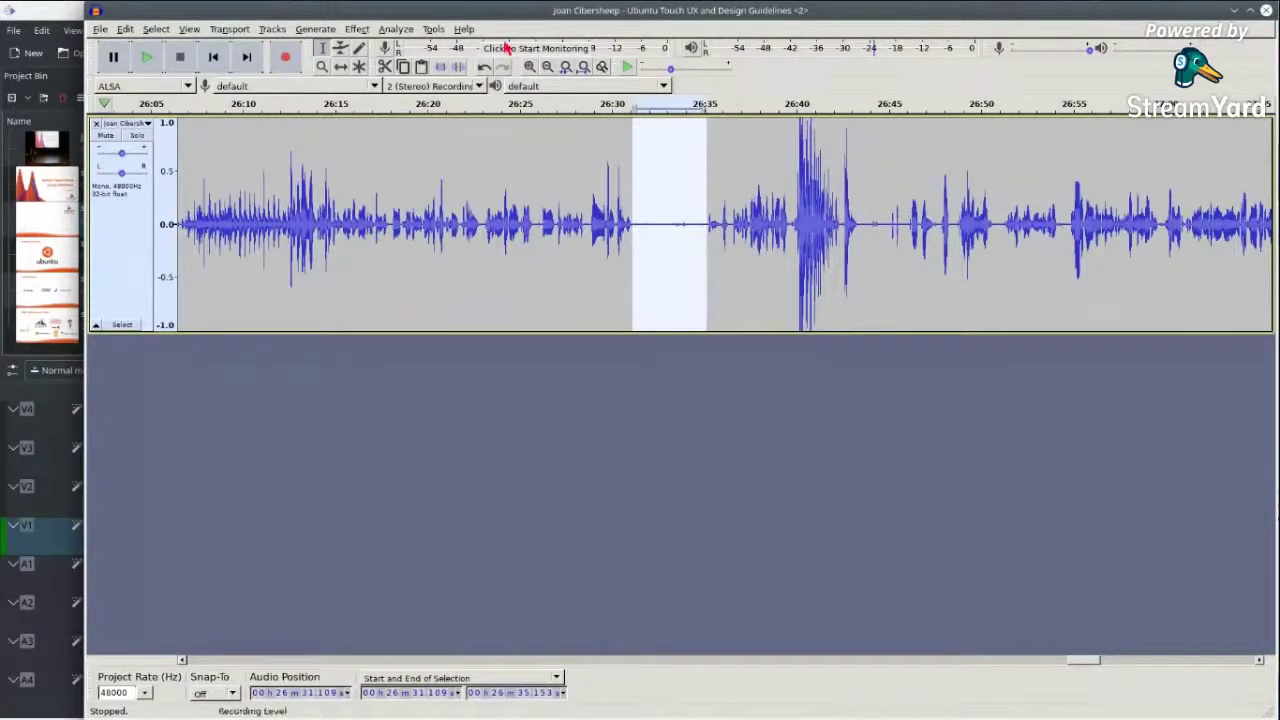
{"action": "left_click", "coordinate": [358, 29]}
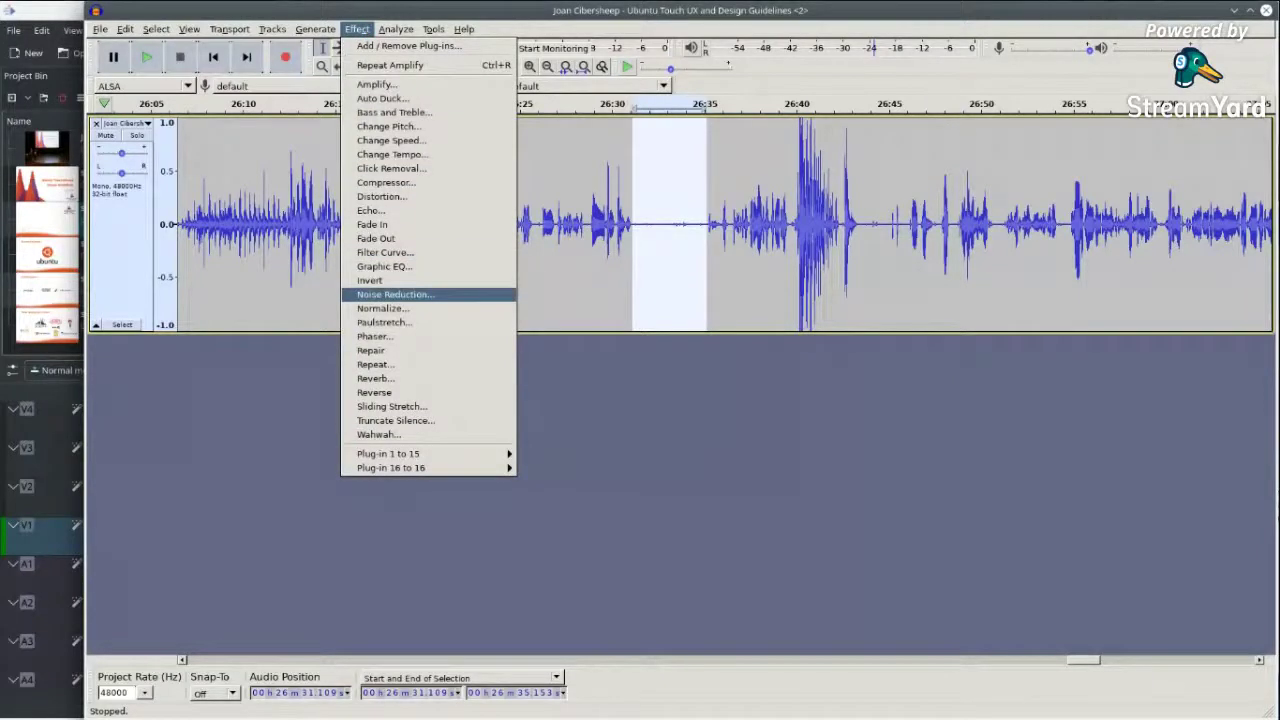
{"action": "left_click", "coordinate": [423, 295]}
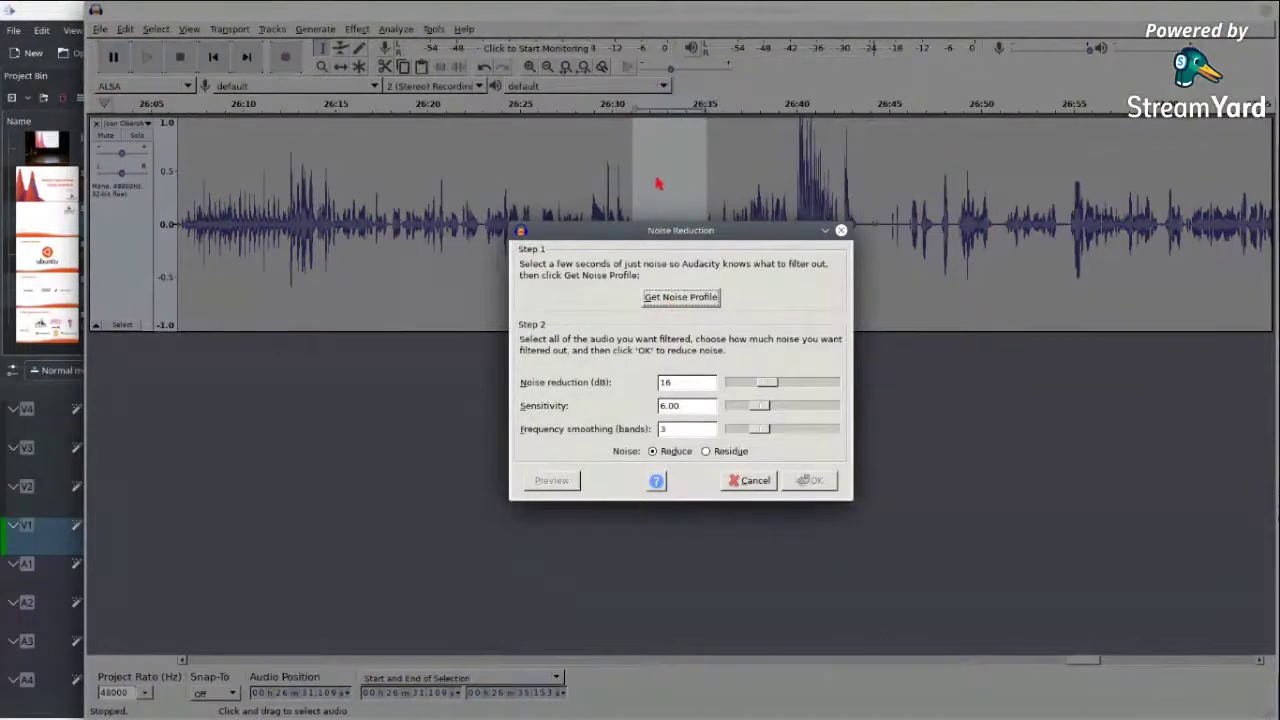
{"action": "left_click", "coordinate": [663, 300]}
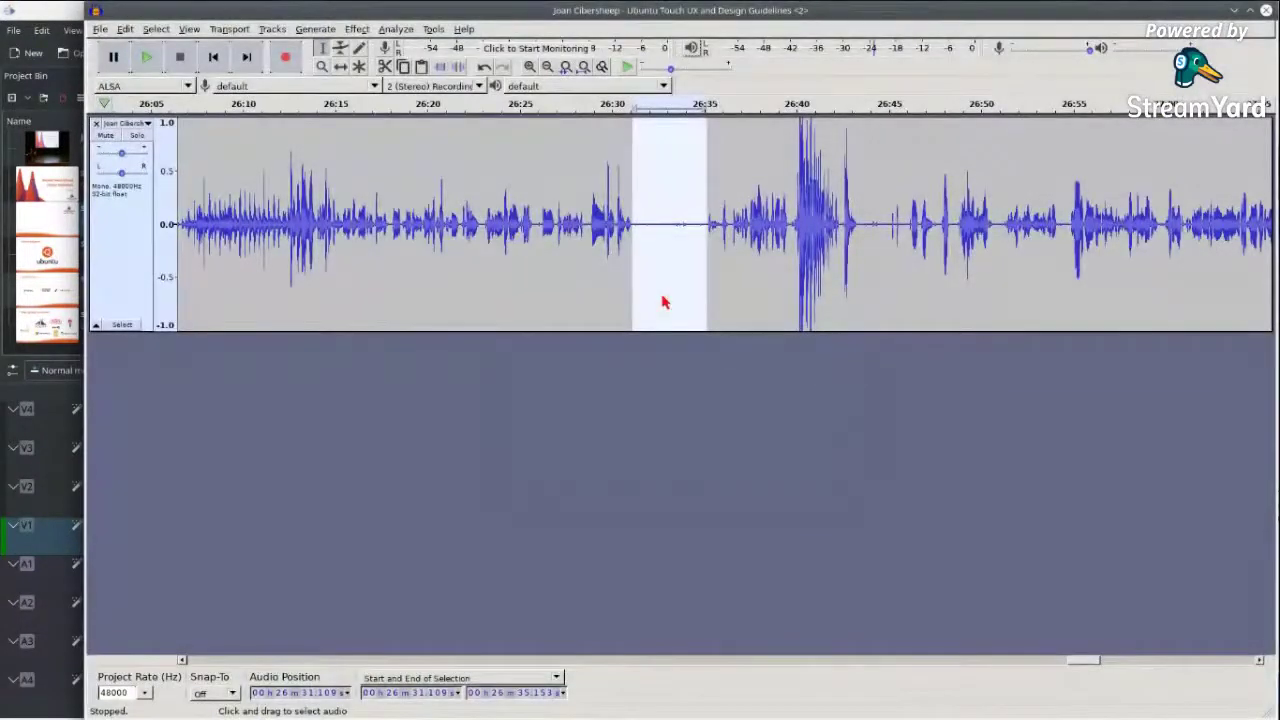
{"action": "key", "text": "ctrl+a"}
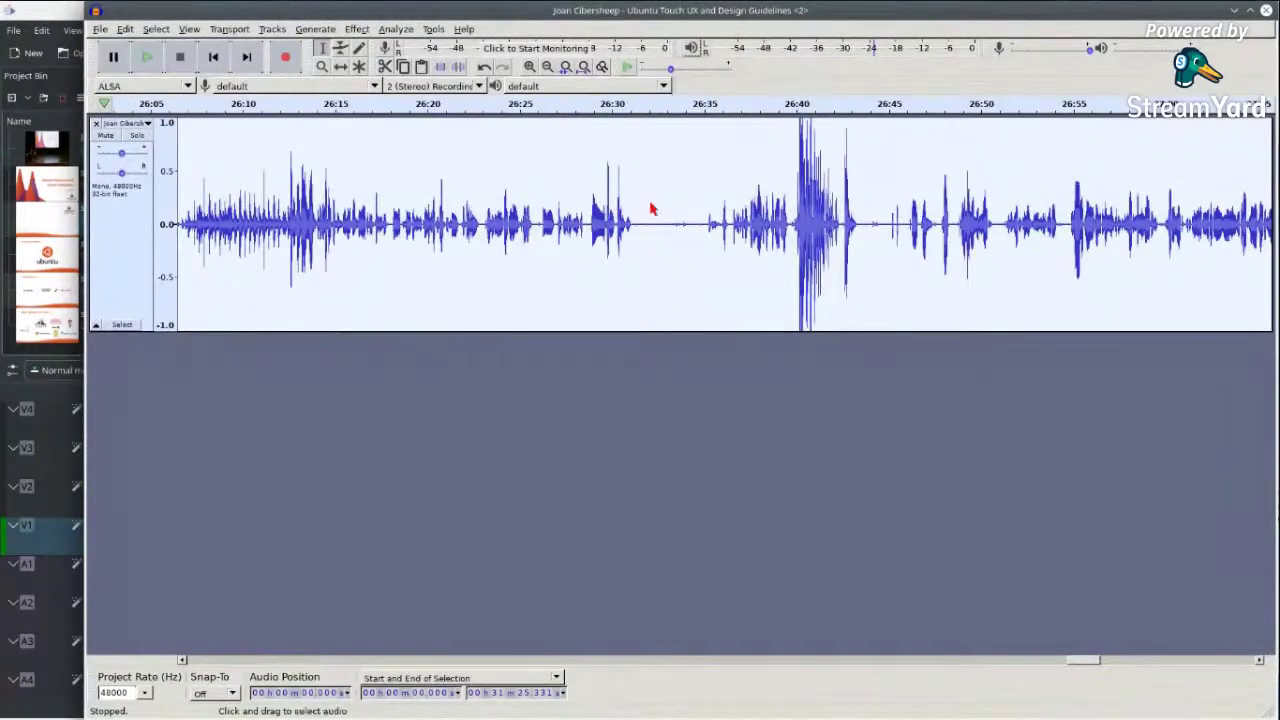
- Apply Noise Reduction to the whole track with 16 dB reduction, sensitivity 6.00 and 3 frequency smoothing bands
{"action": "left_click", "coordinate": [350, 30]}
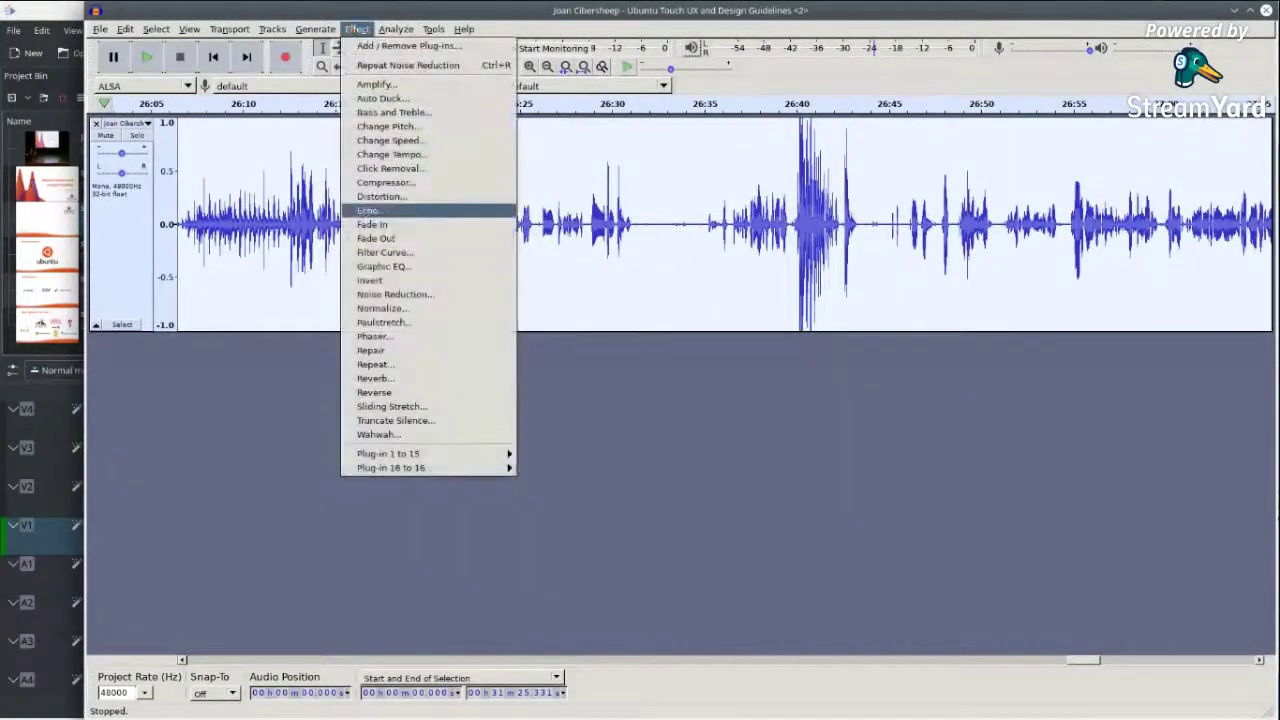
{"action": "left_click", "coordinate": [416, 296]}
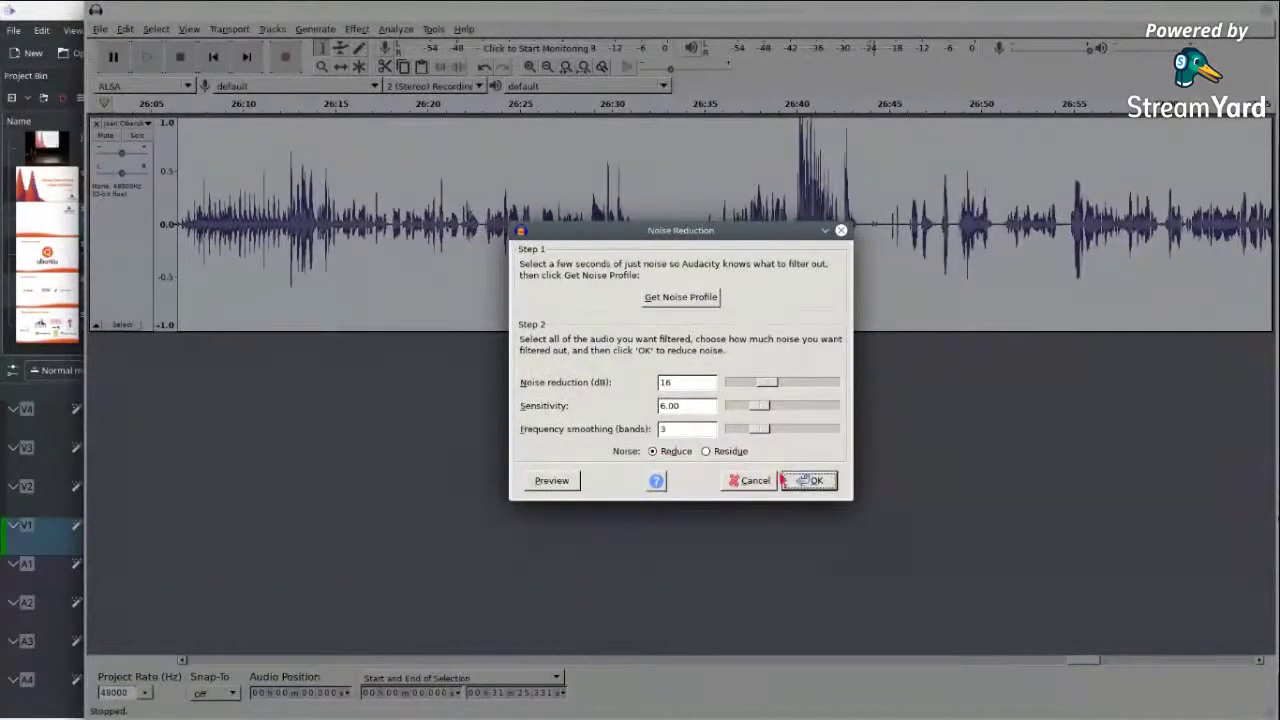
{"action": "left_click", "coordinate": [811, 482]}
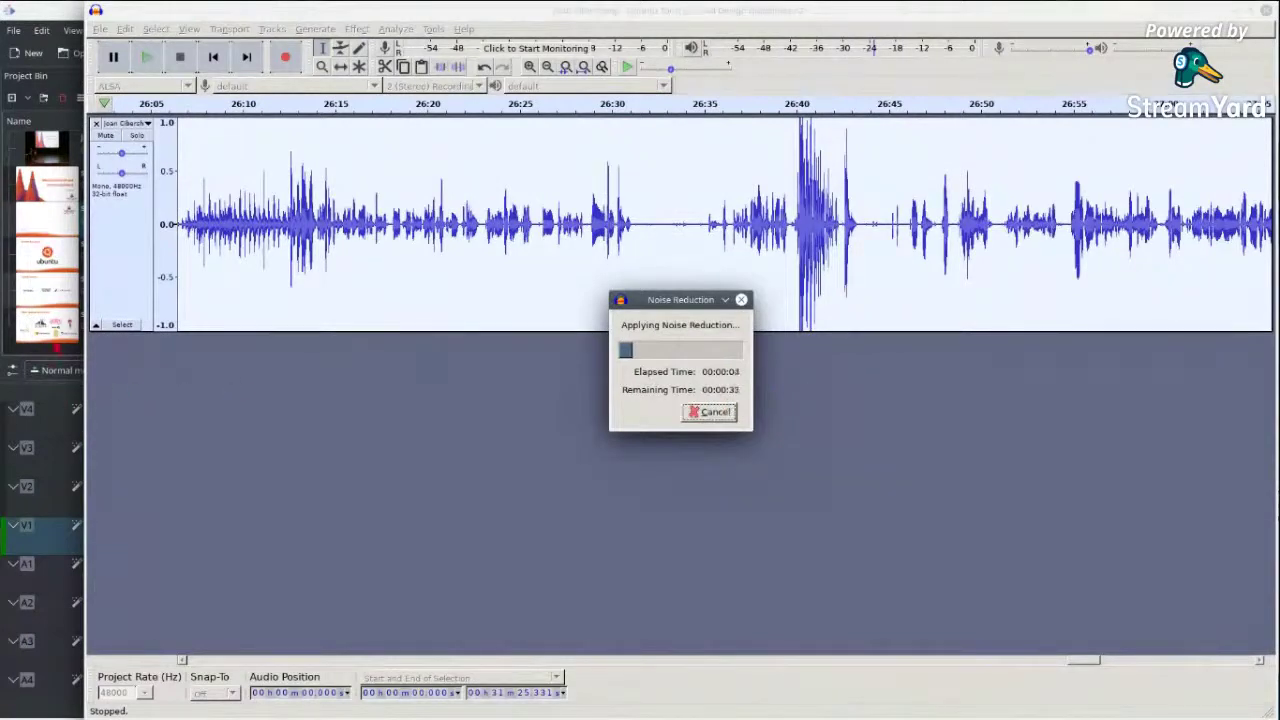
- Switch to Kdenlive and preview the timeline at the sponsor images and on the plain background after them
{"action": "left_click", "coordinate": [43, 276]}
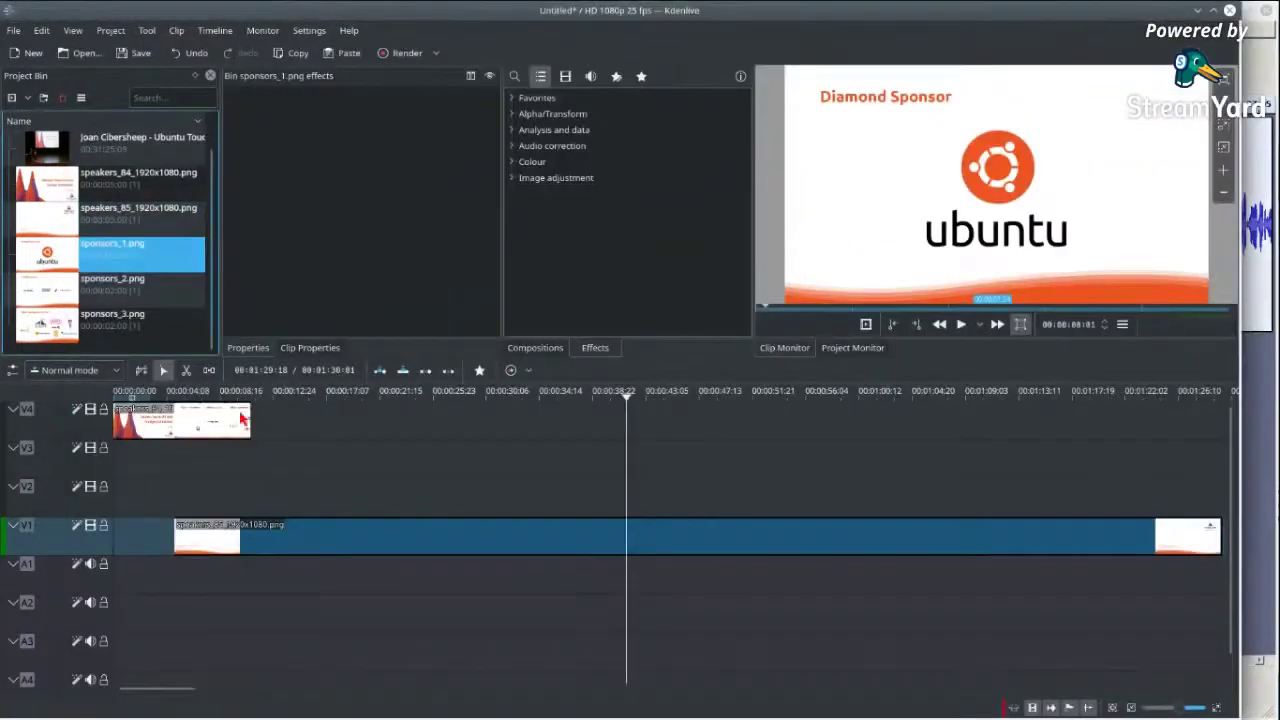
{"action": "left_click", "coordinate": [334, 480]}
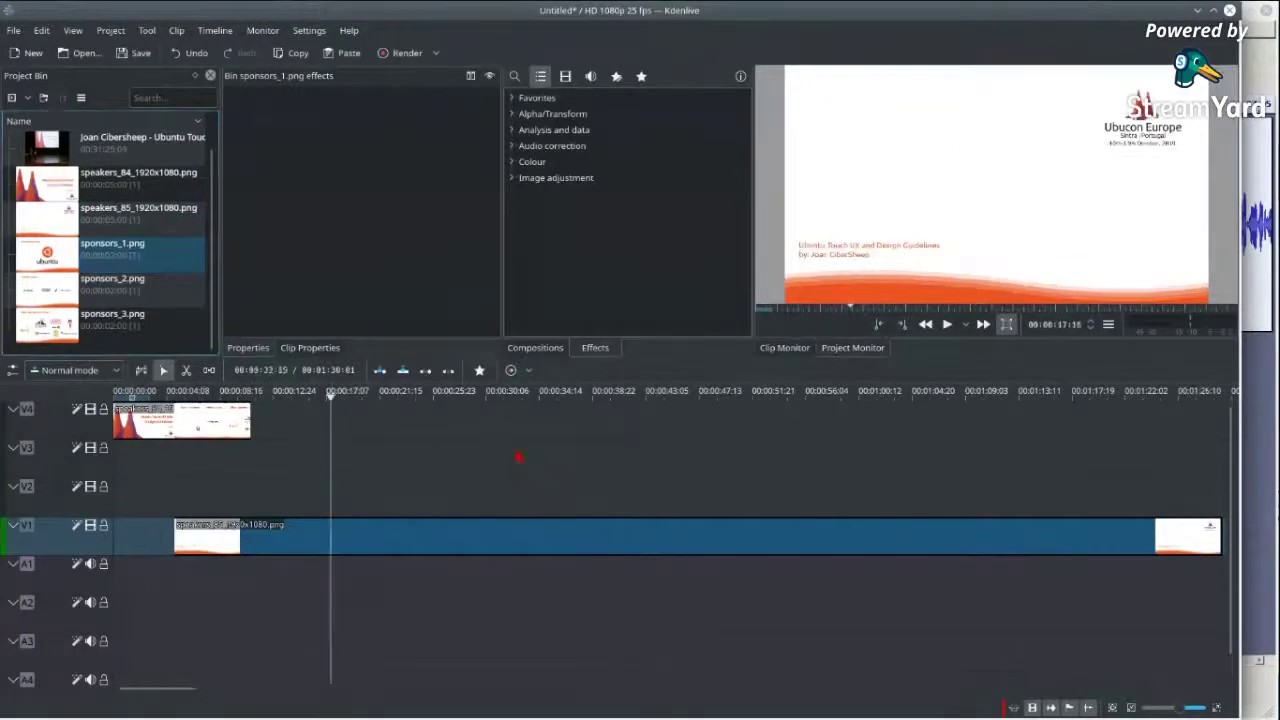
{"action": "left_click", "coordinate": [217, 393]}
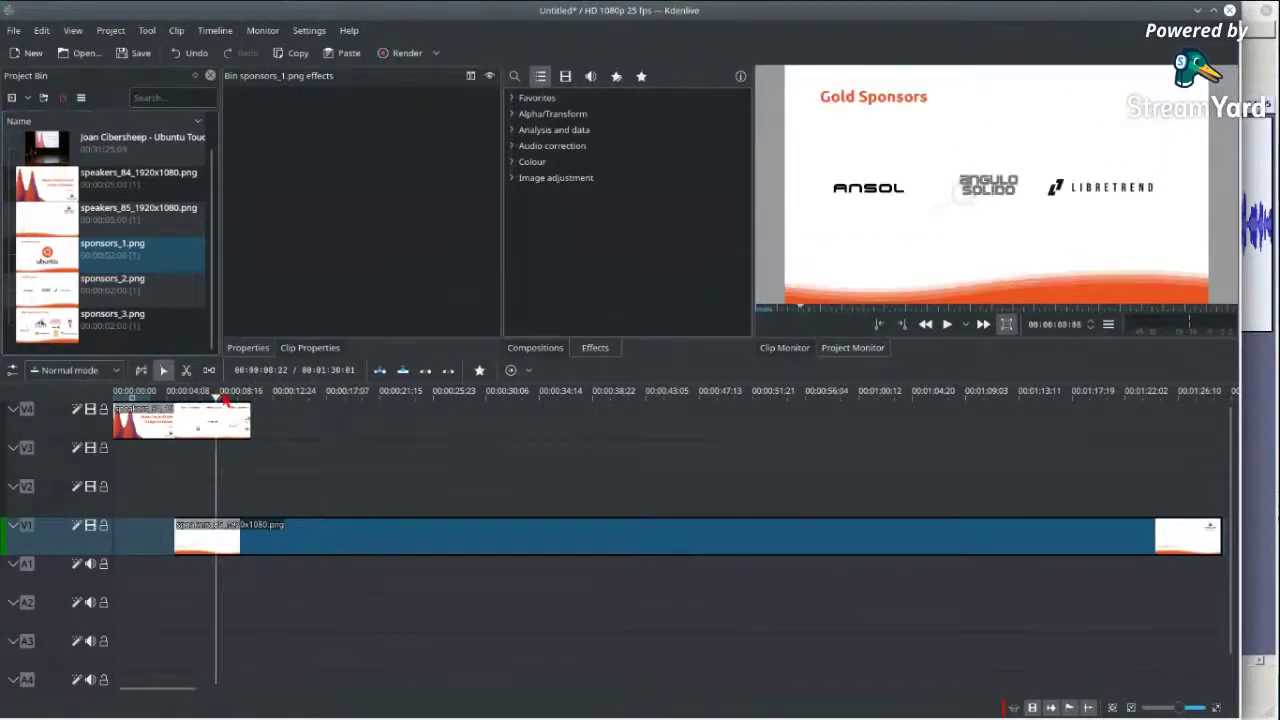
{"action": "left_click", "coordinate": [373, 393]}
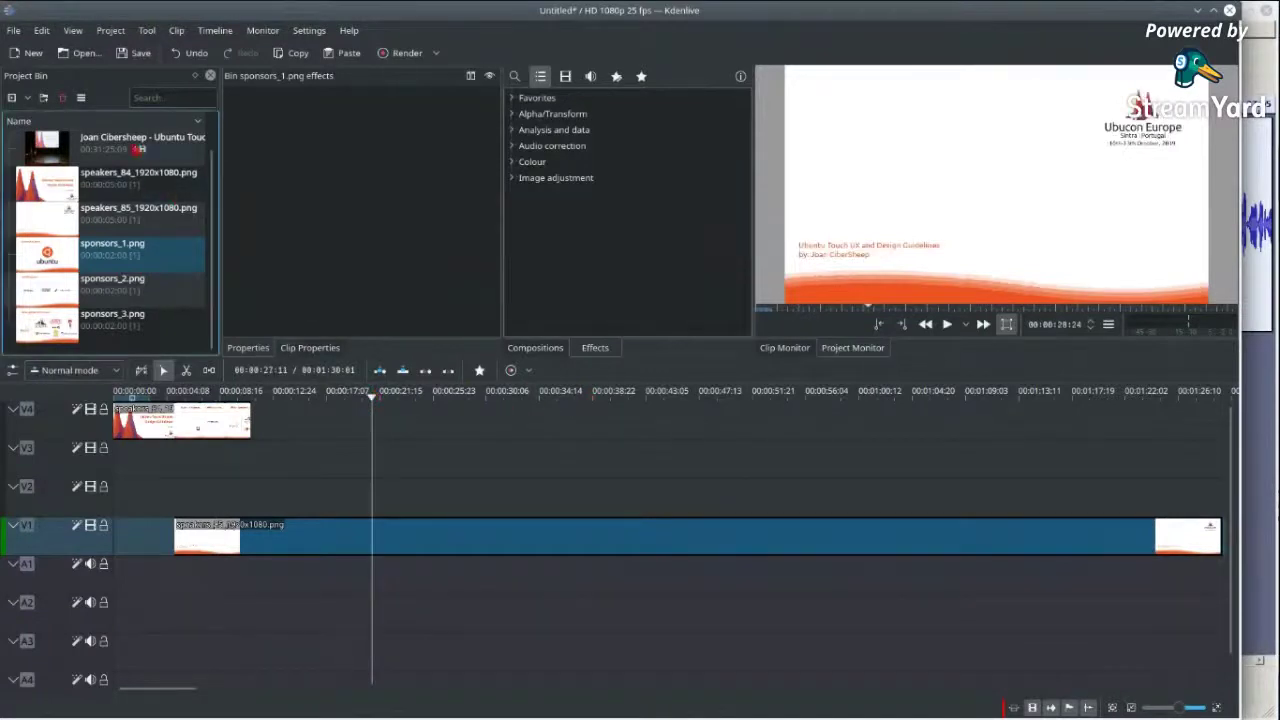
- Place the stage camera recording on track V3 from about 18 s and the slides recording on V2 from about 16 s, and preview at about 30 s
{"action": "left_click", "coordinate": [104, 150]}
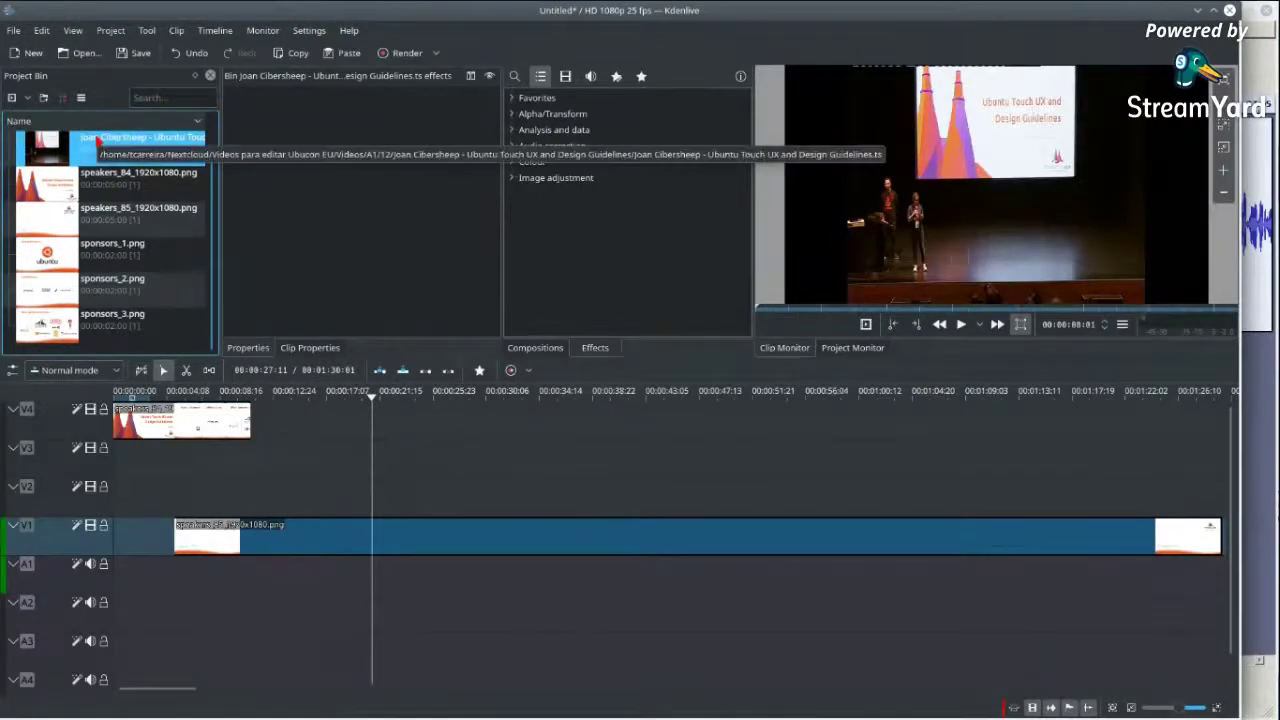
{"action": "left_click_drag", "start_coordinate": [97, 140], "coordinate": [343, 470]}
{"action": "scroll", "coordinate": [140, 160], "scroll_direction": "up", "scroll_amount": 1}
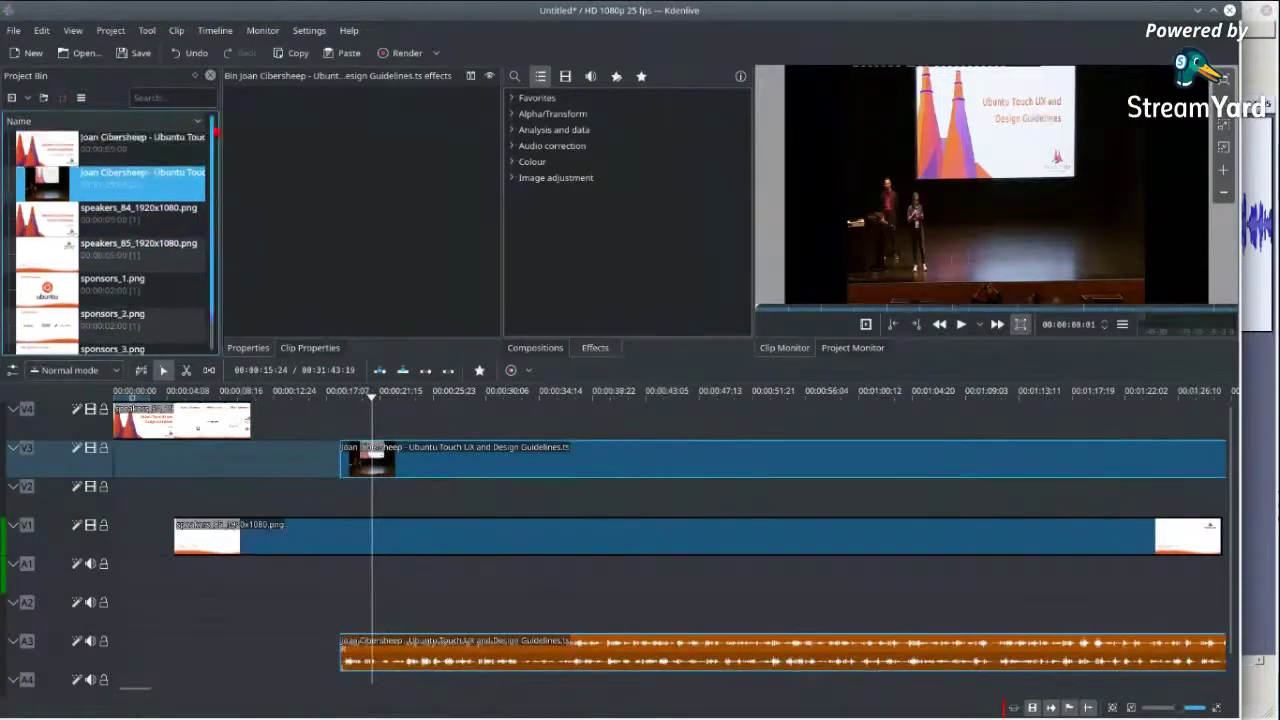
{"action": "left_click", "coordinate": [101, 148]}
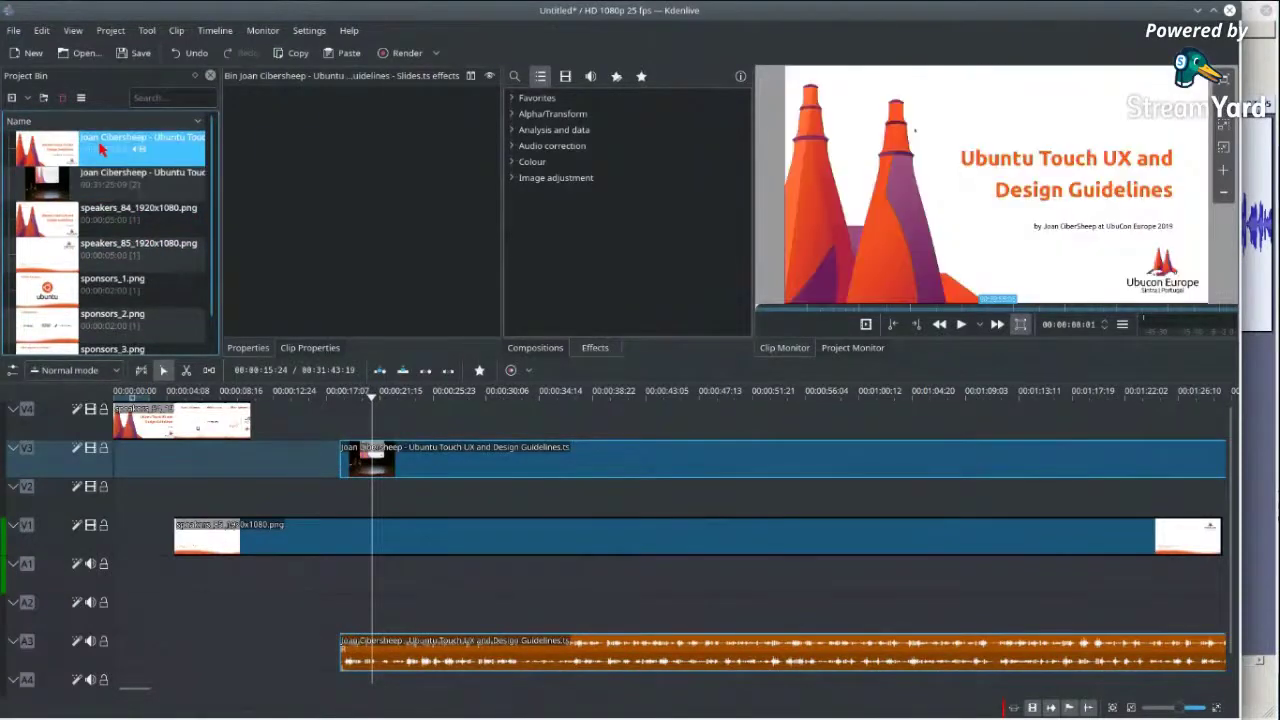
{"action": "left_click_drag", "start_coordinate": [110, 158], "coordinate": [315, 500]}
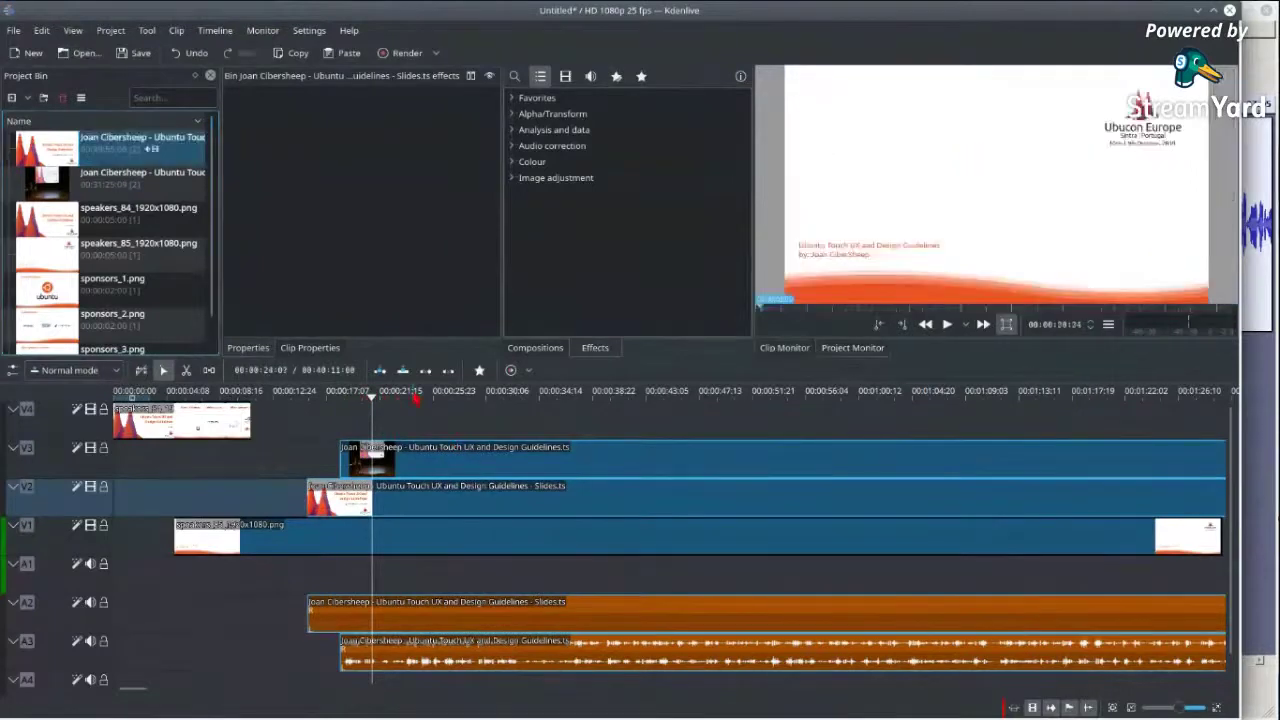
{"action": "left_click", "coordinate": [488, 398]}
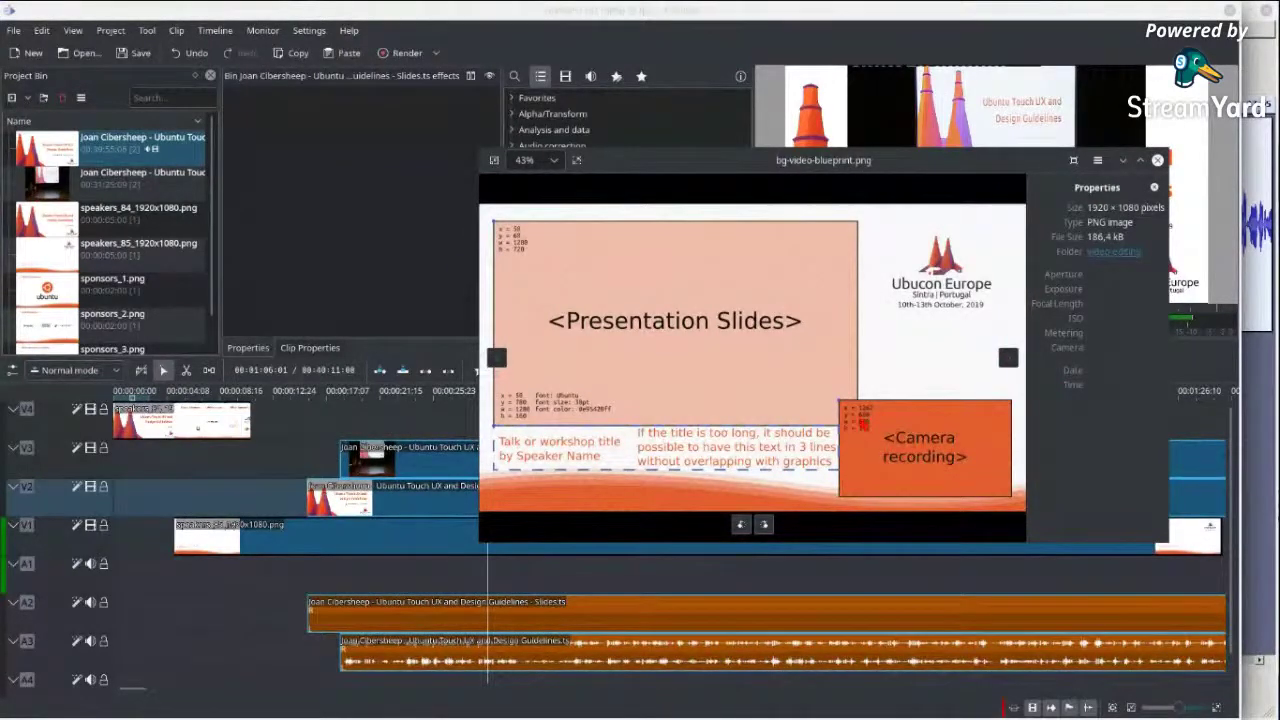
- Enlarge the bg-video-blueprint.png image and read the position and size values for the presentation slides and camera recording
{"action": "double_click", "coordinate": [636, 168]}
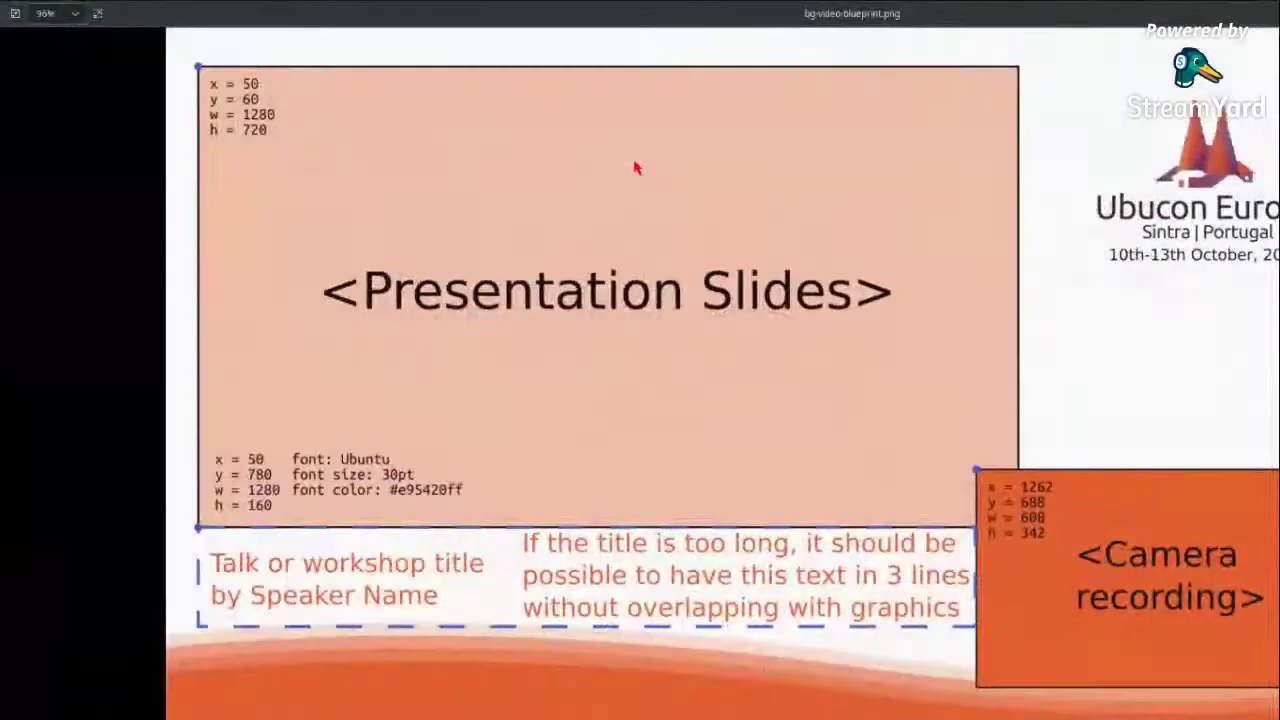
{"action": "double_click", "coordinate": [930, 27]}
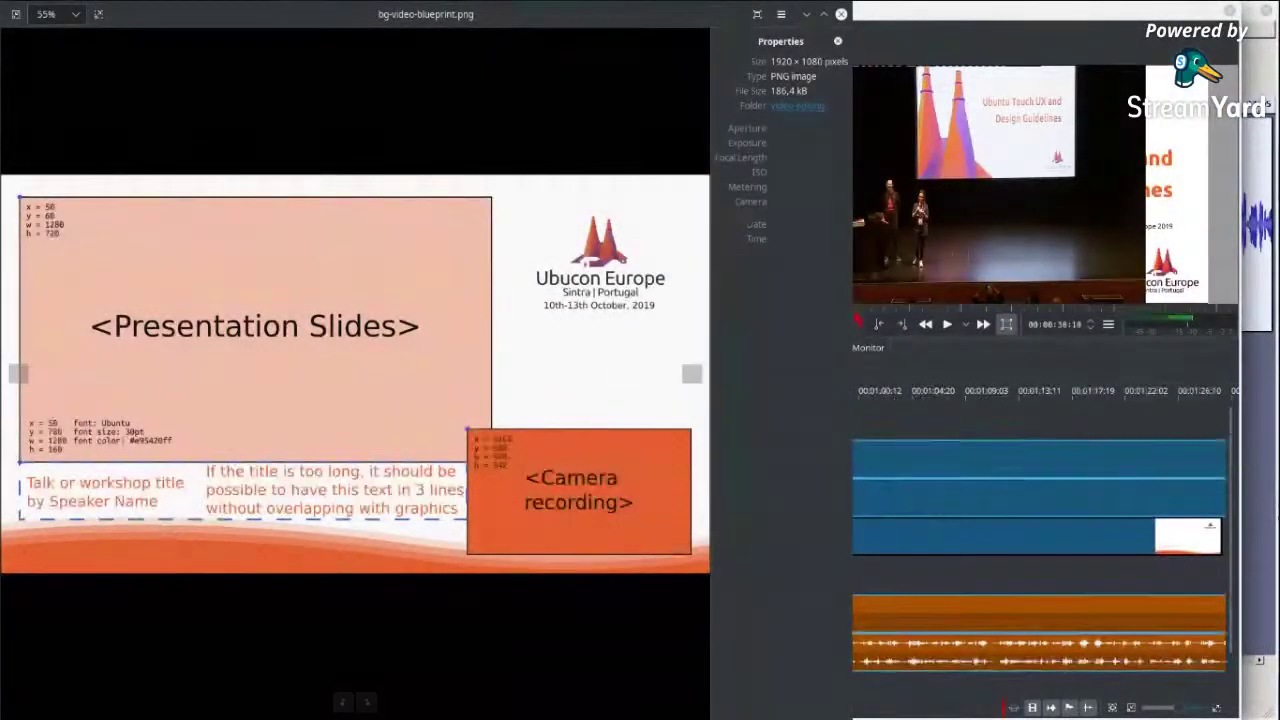
{"action": "key", "text": "super+Up"}
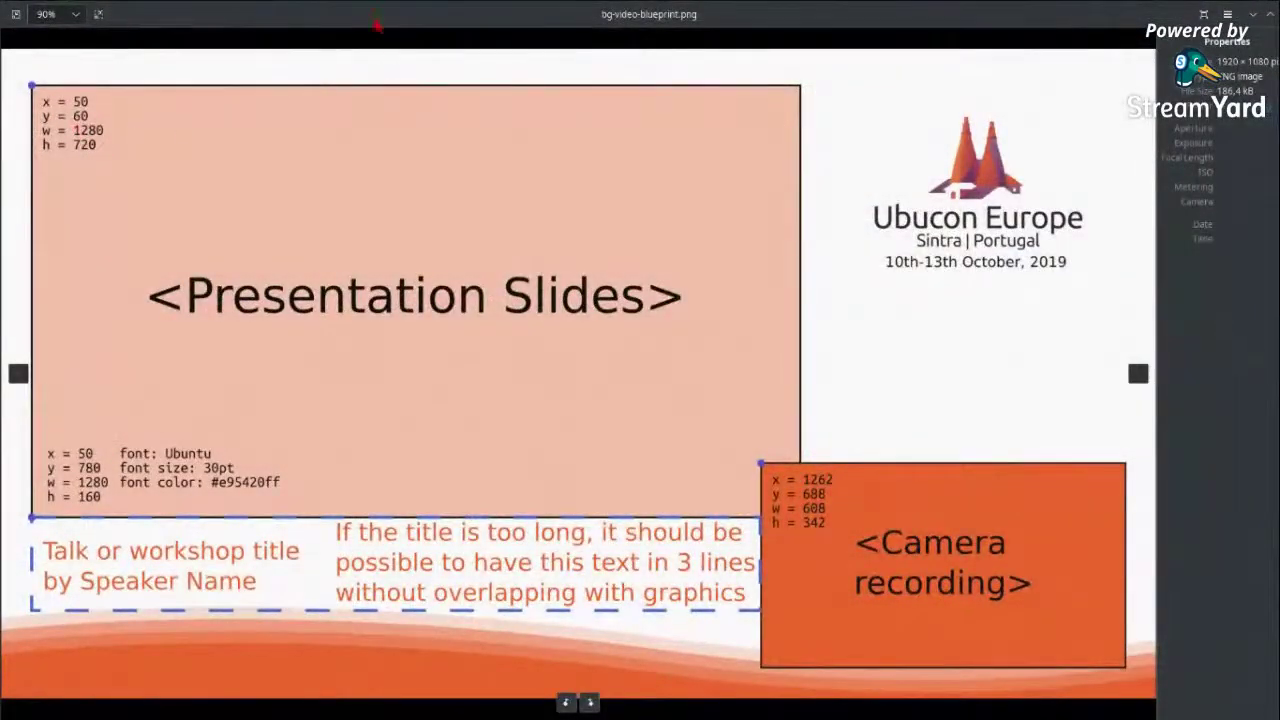
{"action": "key", "text": "super+Down"}
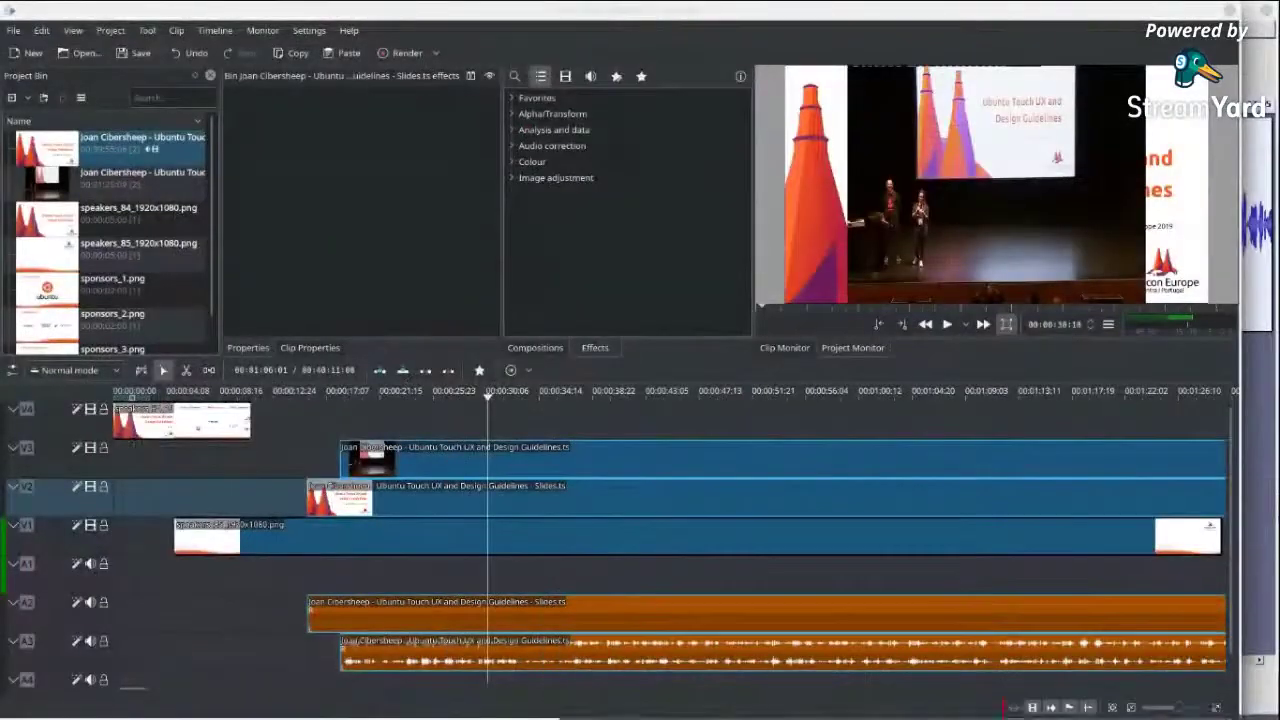
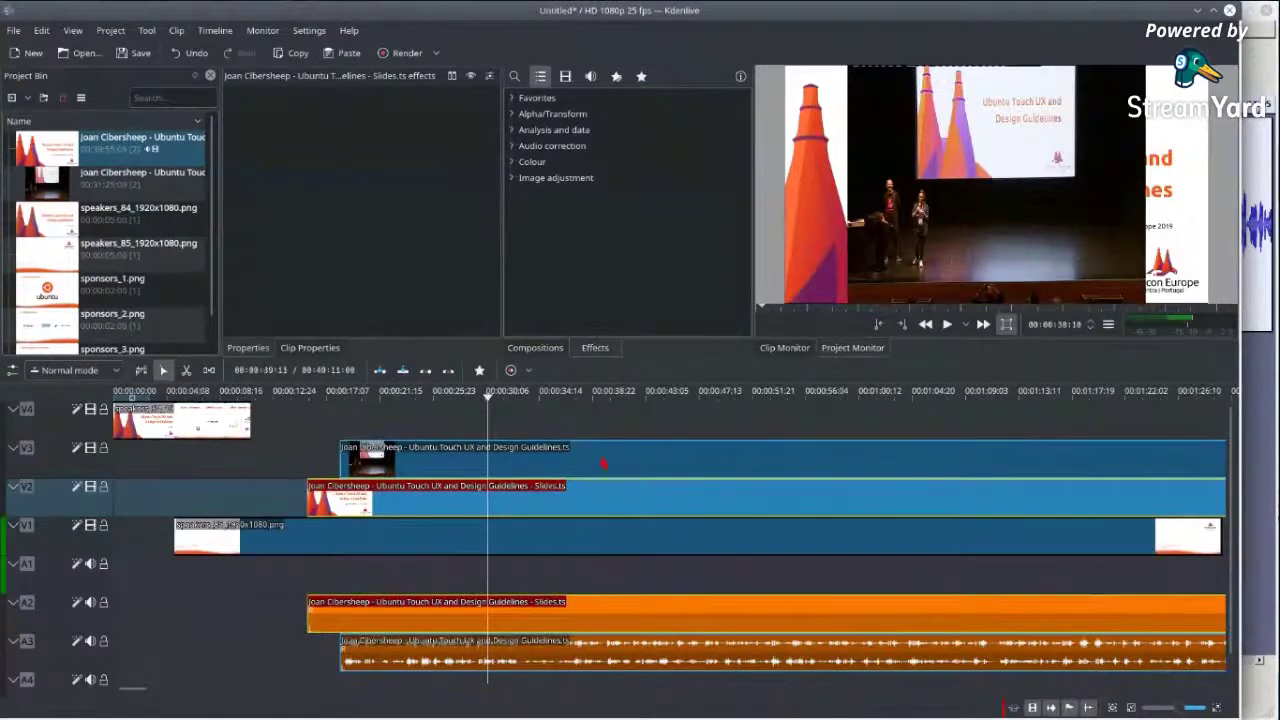
- Find the Transform effect and add it to the slides clip on track V2
{"action": "left_click", "coordinate": [603, 462]}
{"action": "left_click", "coordinate": [586, 505]}
{"action": "left_click", "coordinate": [625, 116]}
{"action": "left_click", "coordinate": [514, 77]}
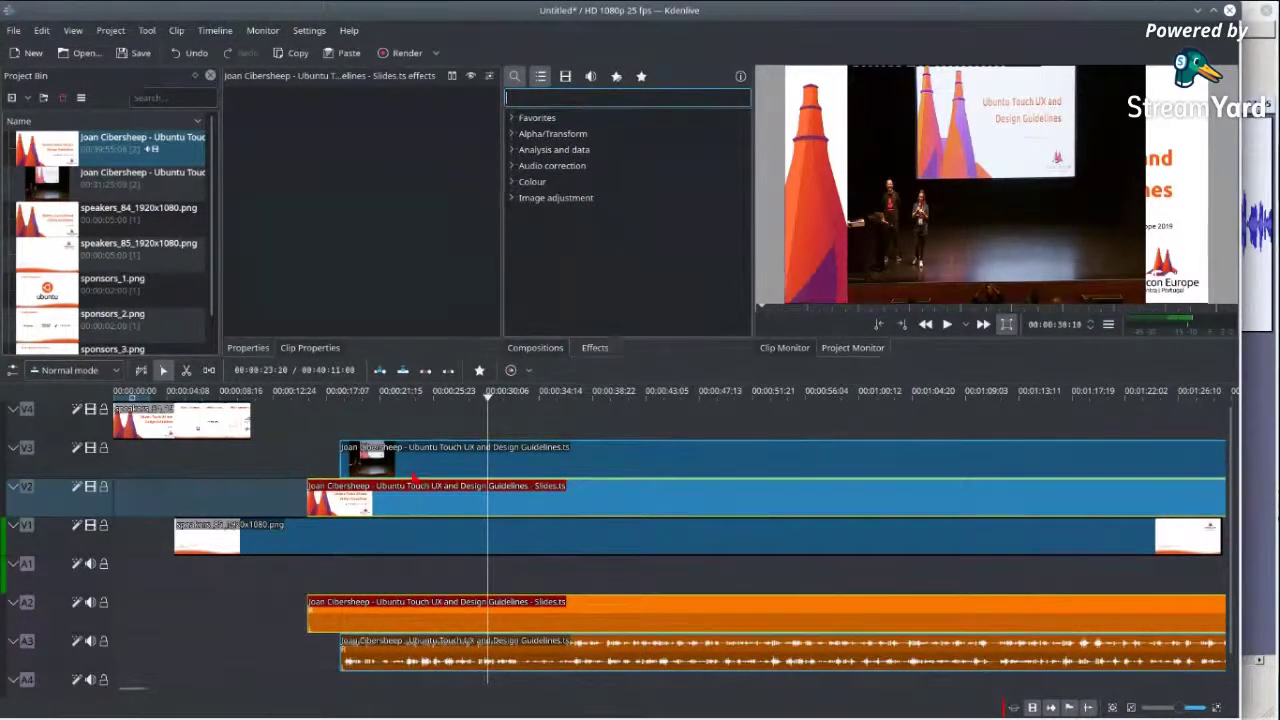
{"action": "left_click", "coordinate": [414, 506]}
{"action": "left_click", "coordinate": [581, 101]}
{"action": "type", "text": "trans"}
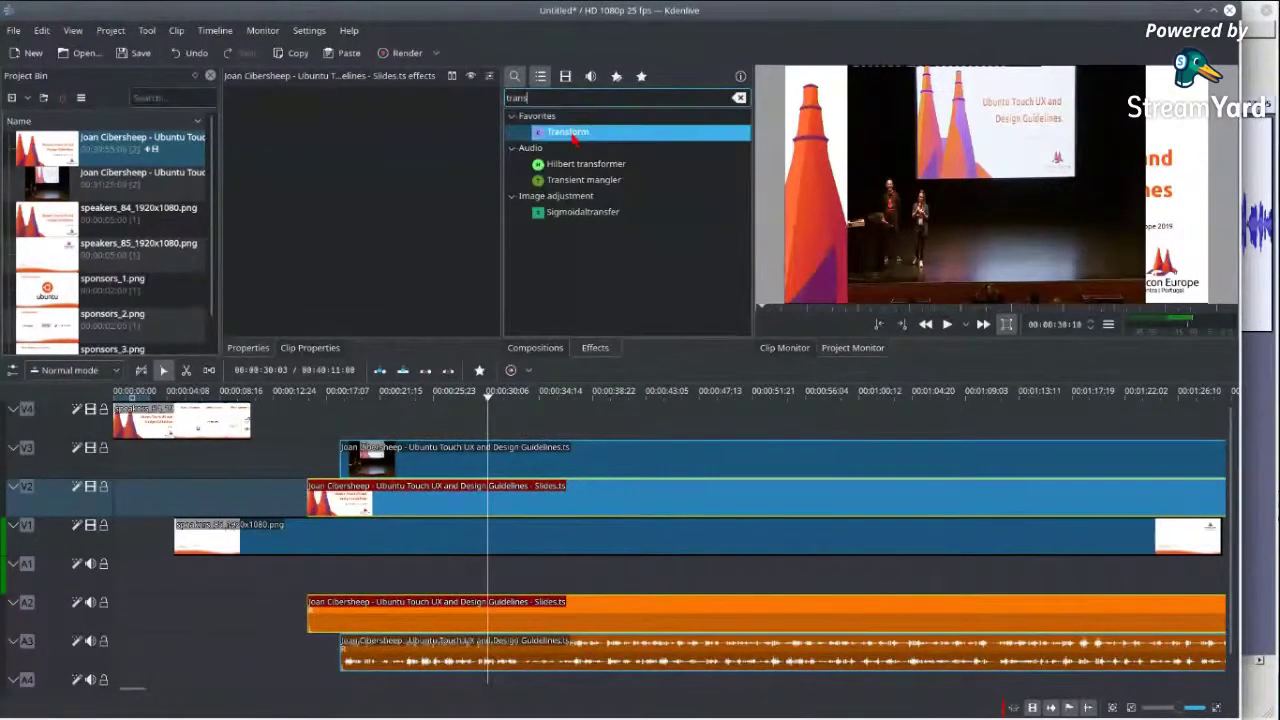
{"action": "left_click", "coordinate": [573, 136]}
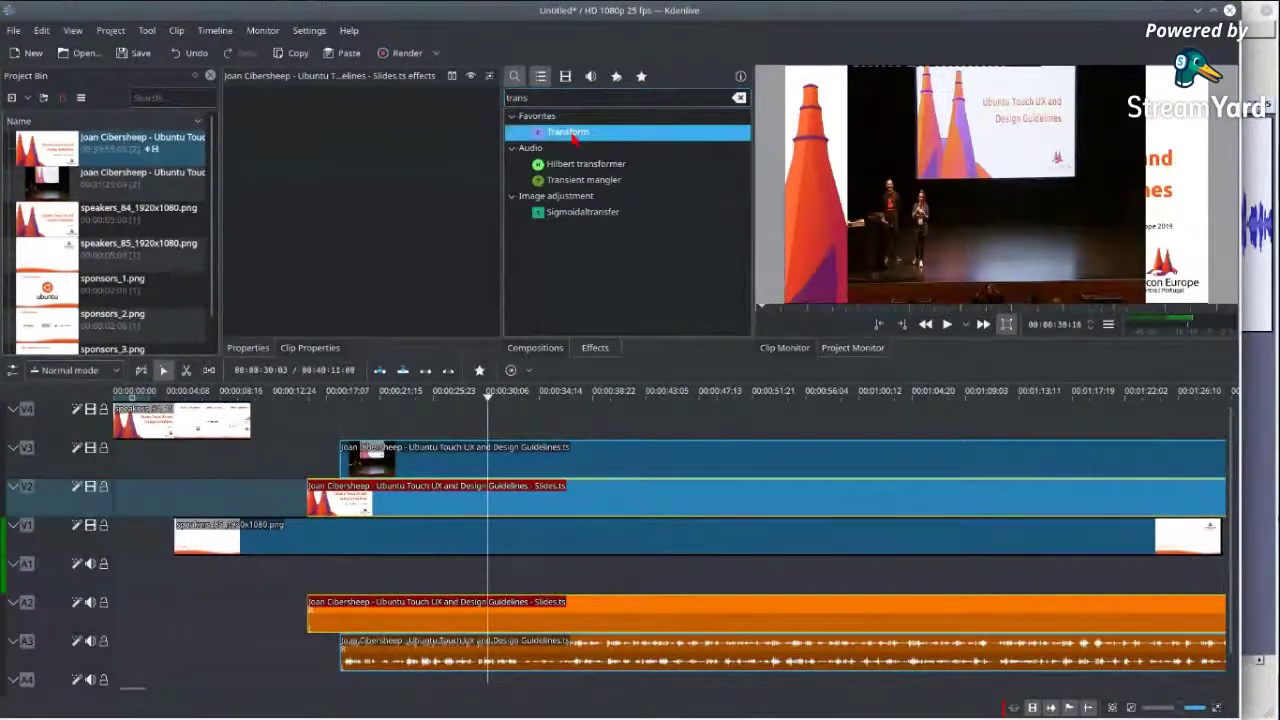
{"action": "double_click", "coordinate": [573, 136]}
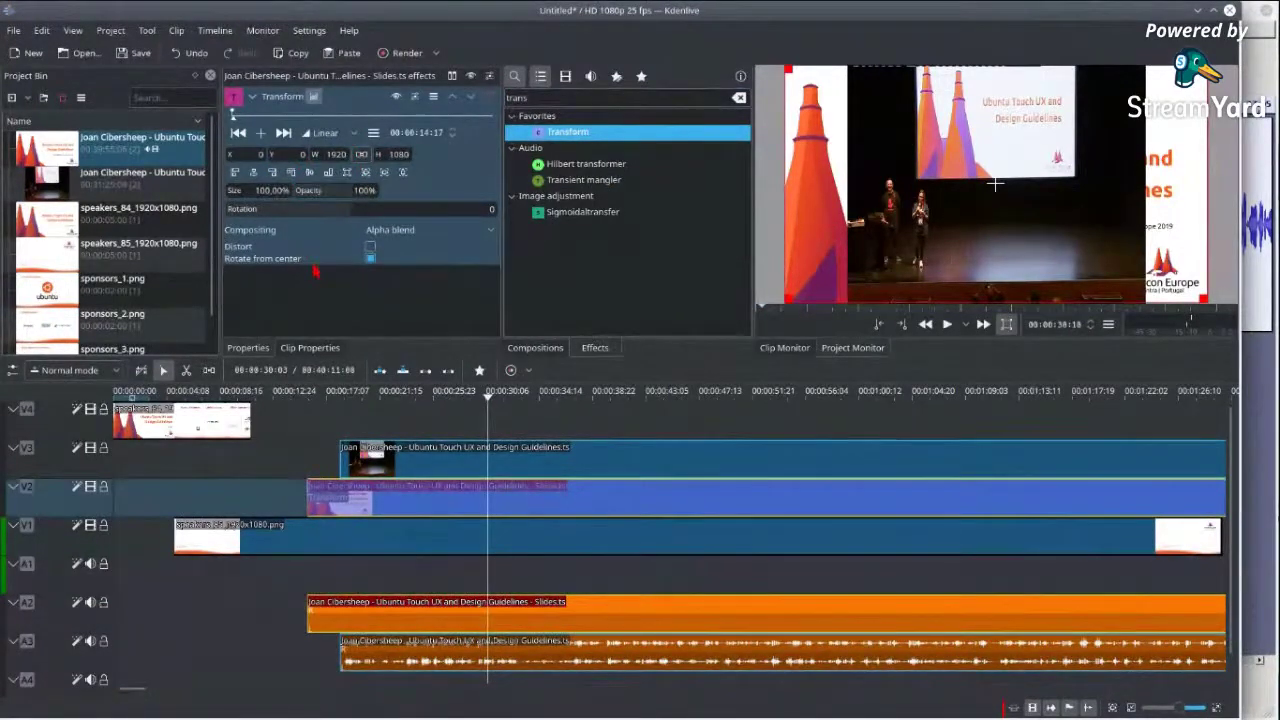
- Set the slides clip's Transform to X 50, Y 60, width 1280 and height 720, and enable Distort
{"action": "left_click", "coordinate": [255, 158]}
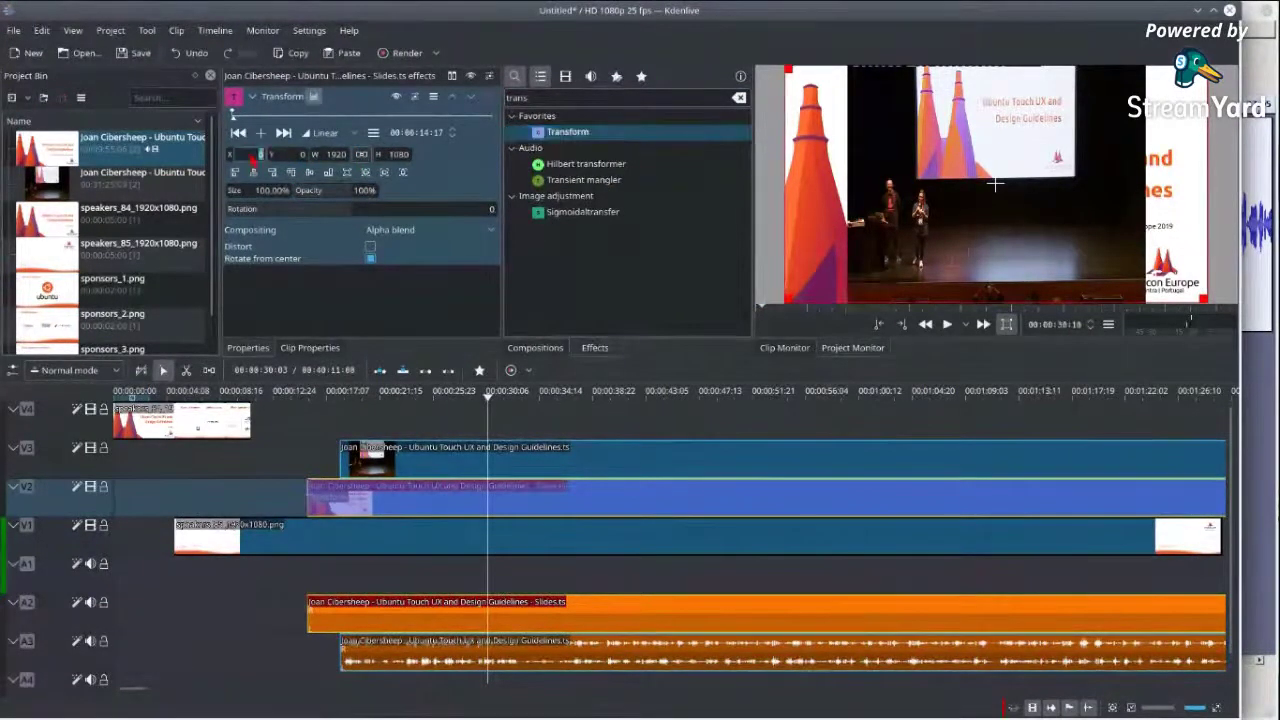
{"action": "type", "text": "50"}
{"action": "key", "text": "Return"}
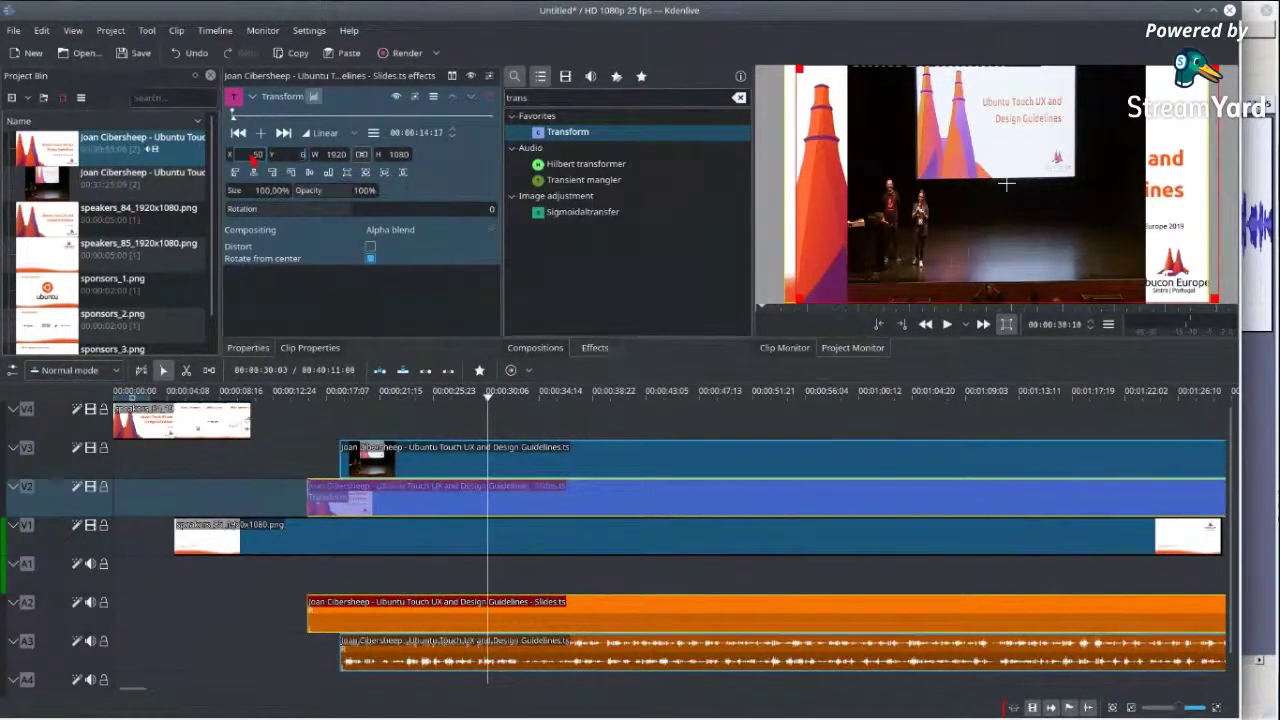
{"action": "type", "text": "60"}
{"action": "key", "text": "Tab"}
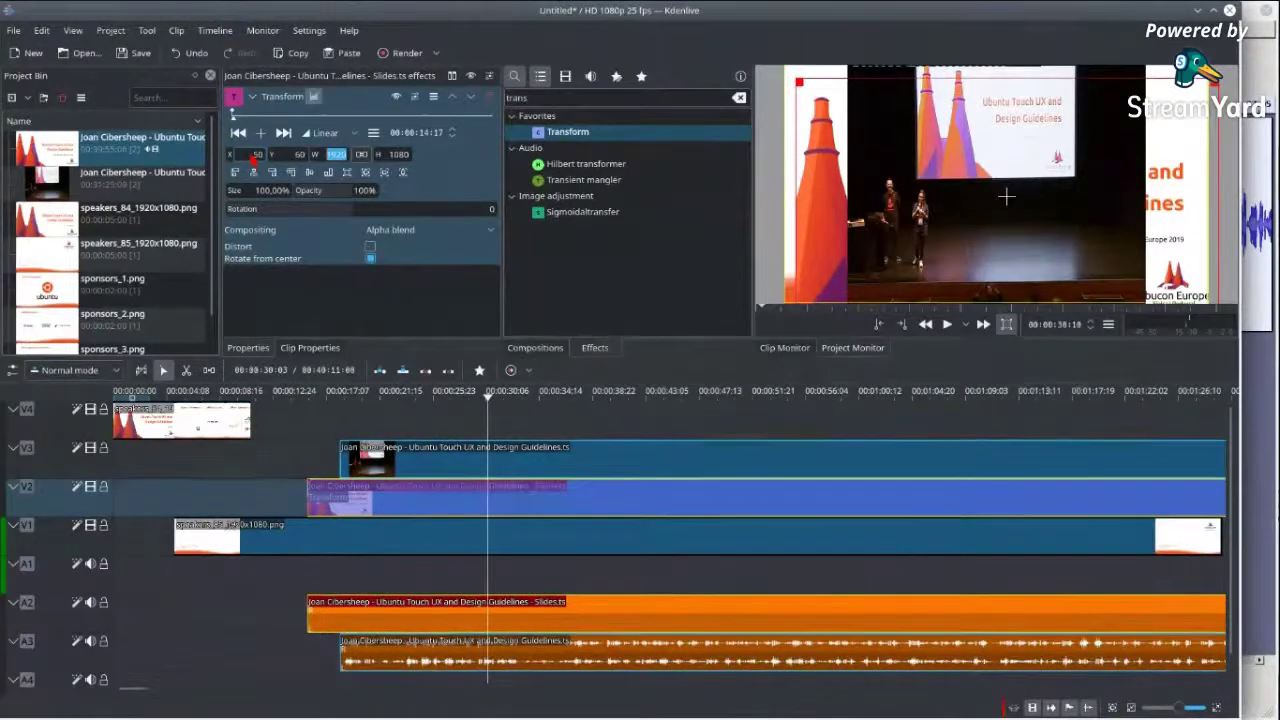
{"action": "type", "text": "1280"}
{"action": "key", "text": "Tab"}
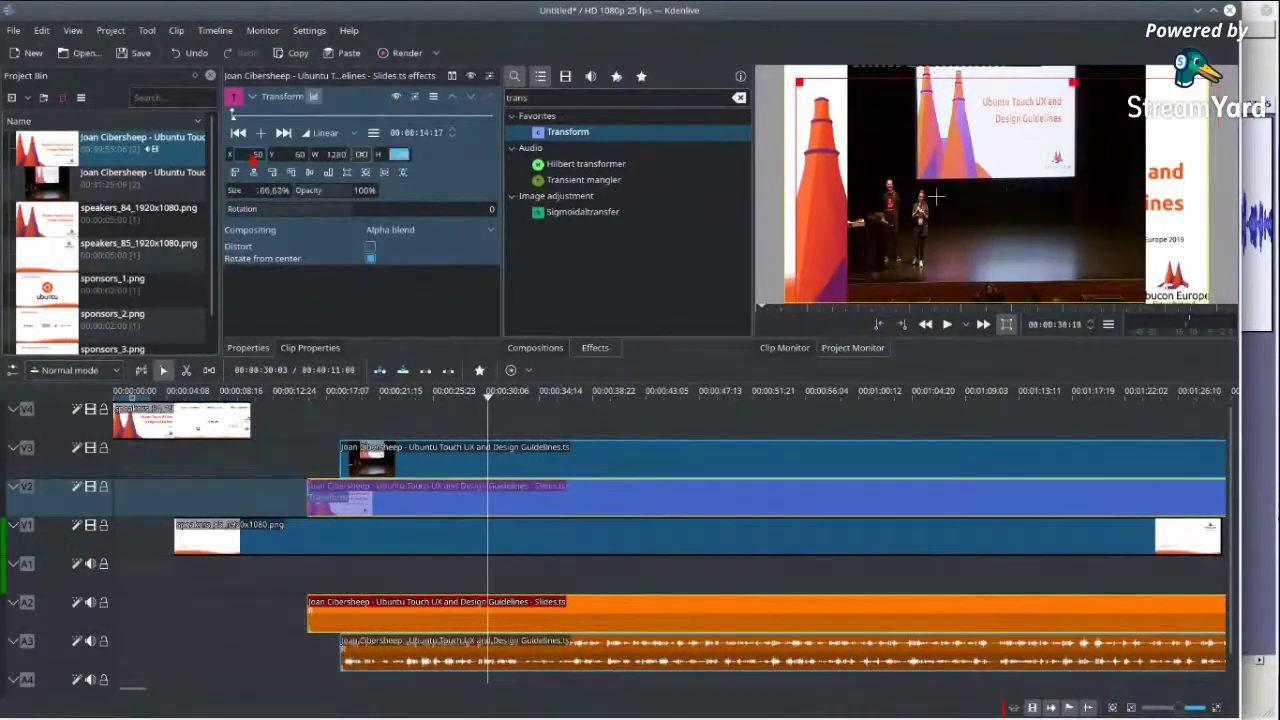
{"action": "type", "text": "720"}
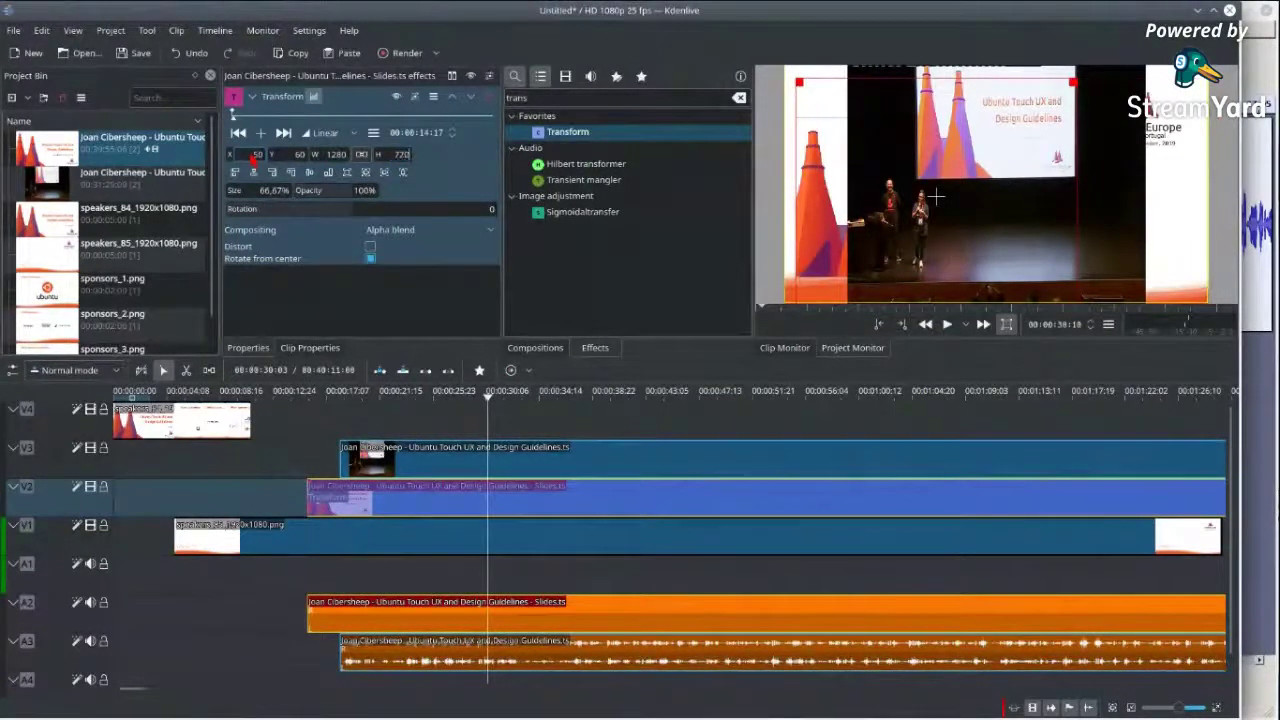
{"action": "key", "text": "Tab"}
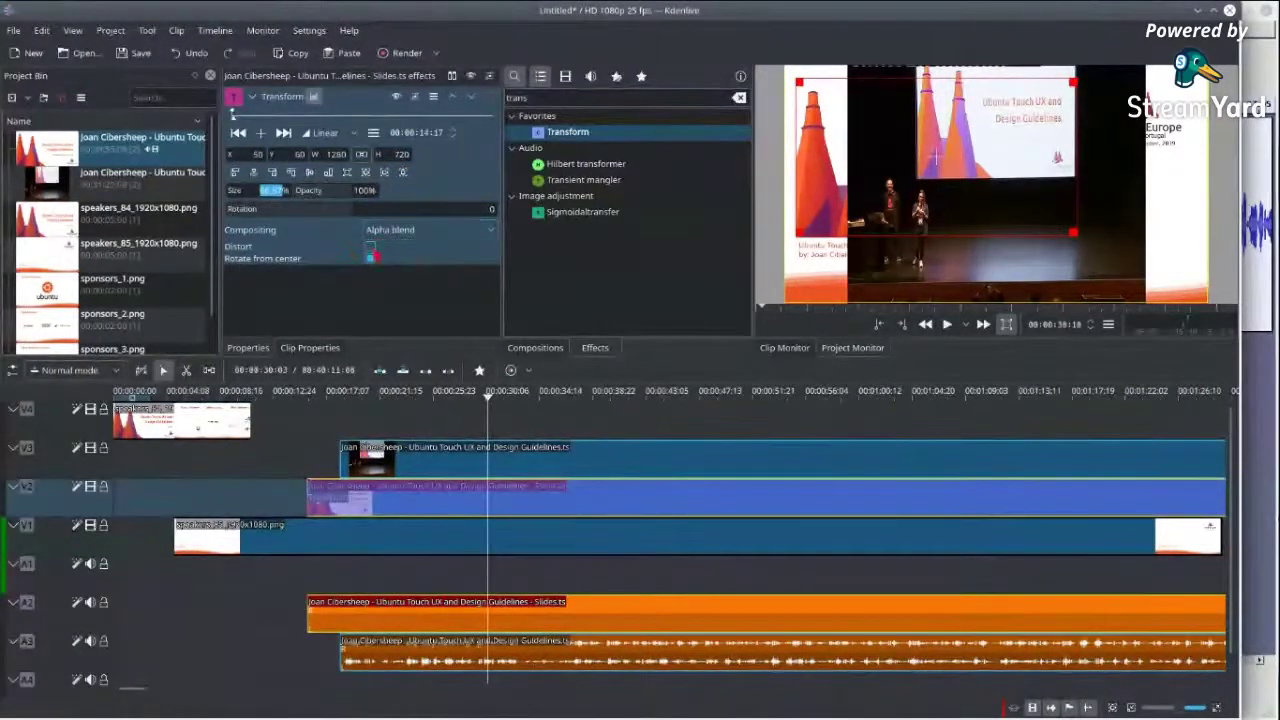
{"action": "left_click", "coordinate": [370, 247]}
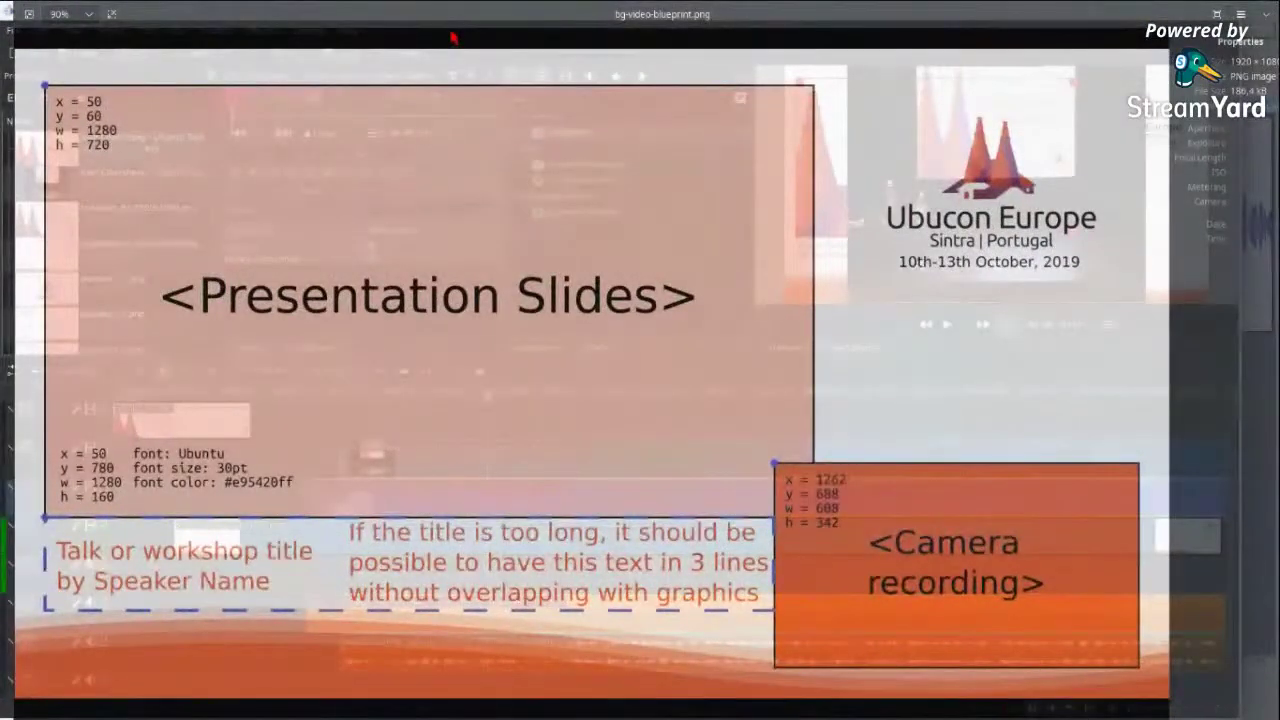
- Leave the layout blueprint and add a Transform effect to the camera recording clip on track V3
{"action": "key", "text": "ctrl+q"}
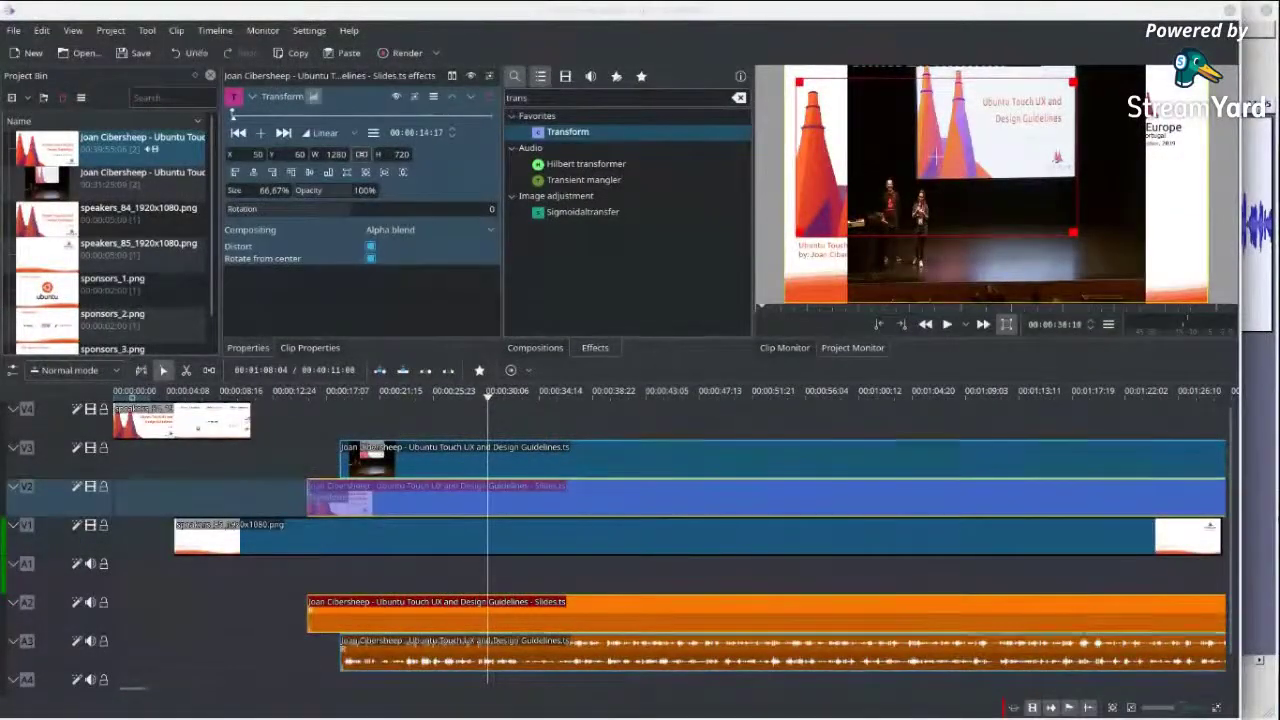
{"action": "left_click", "coordinate": [614, 455]}
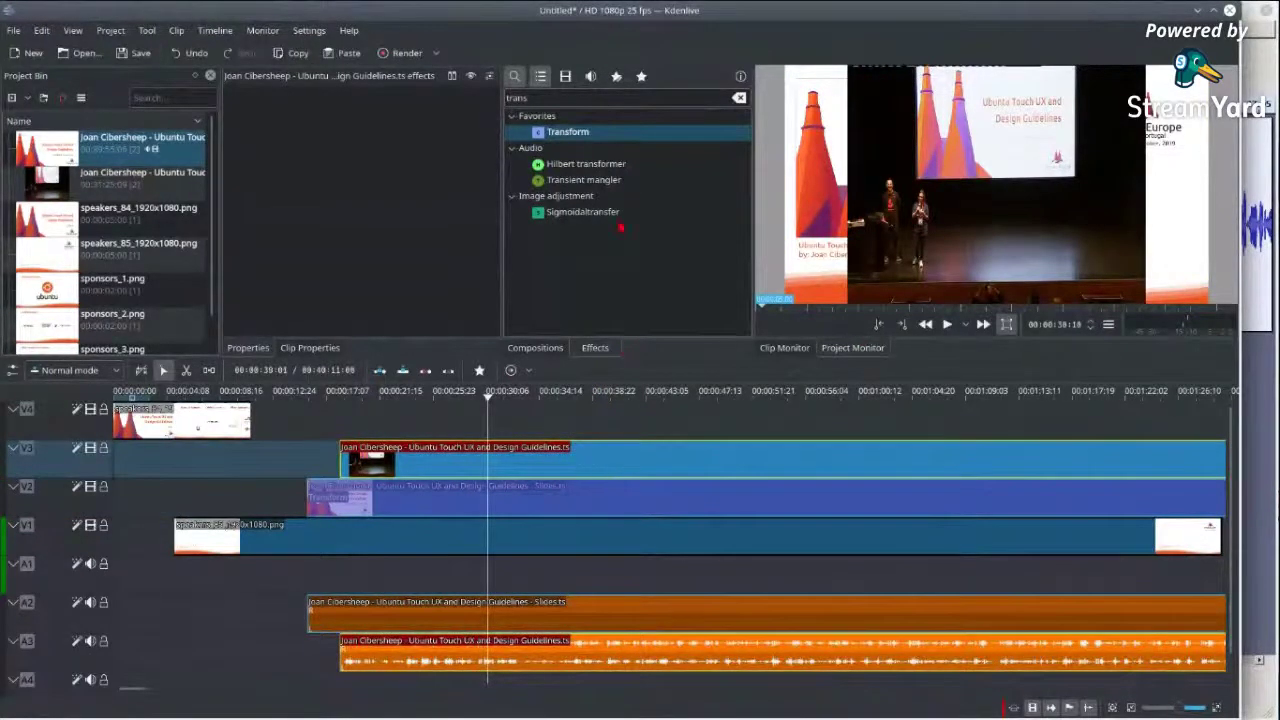
{"action": "left_click", "coordinate": [575, 139]}
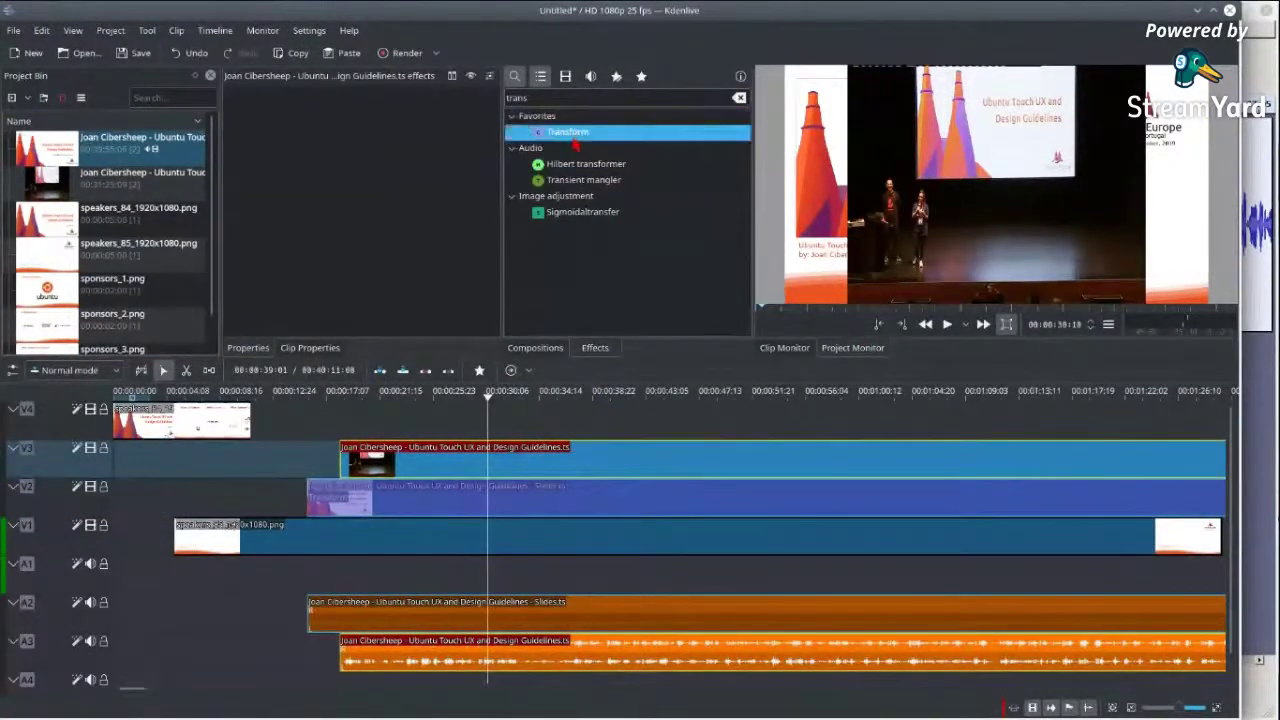
{"action": "double_click", "coordinate": [575, 139]}
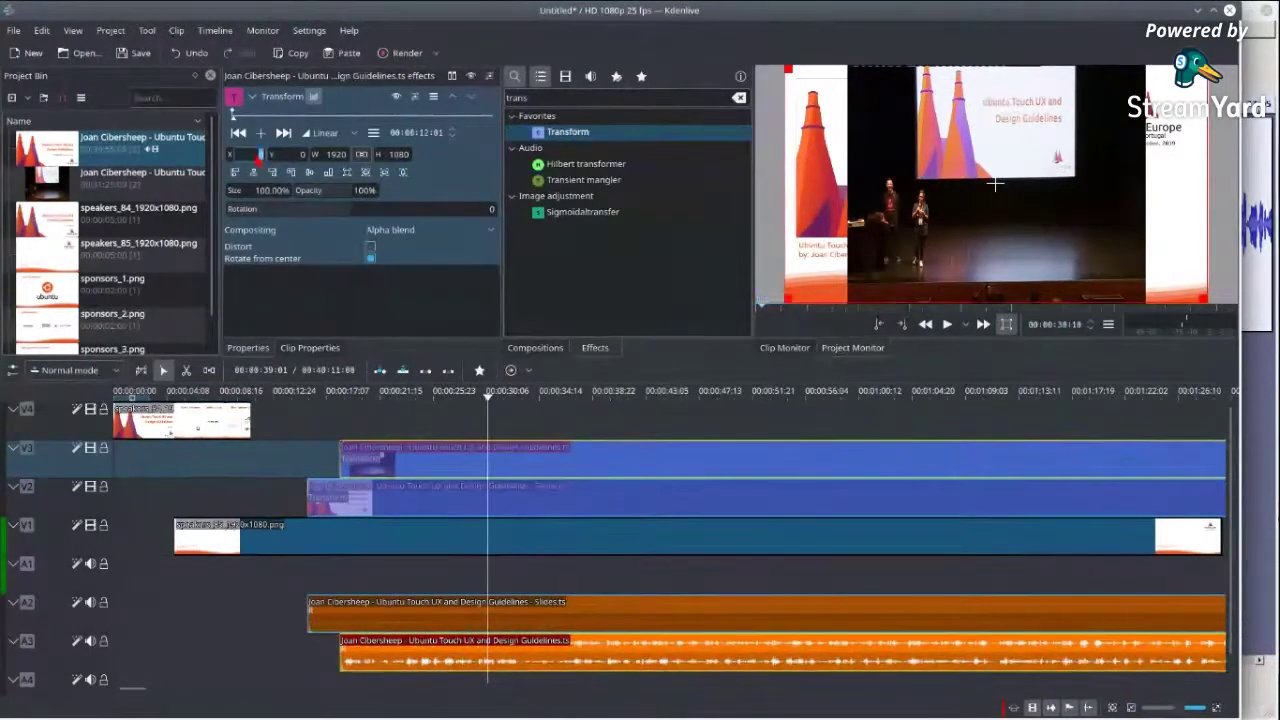
- Set the camera recording's Transform to X 1262, Y 688, width 608 and height 342
{"action": "type", "text": "70"}
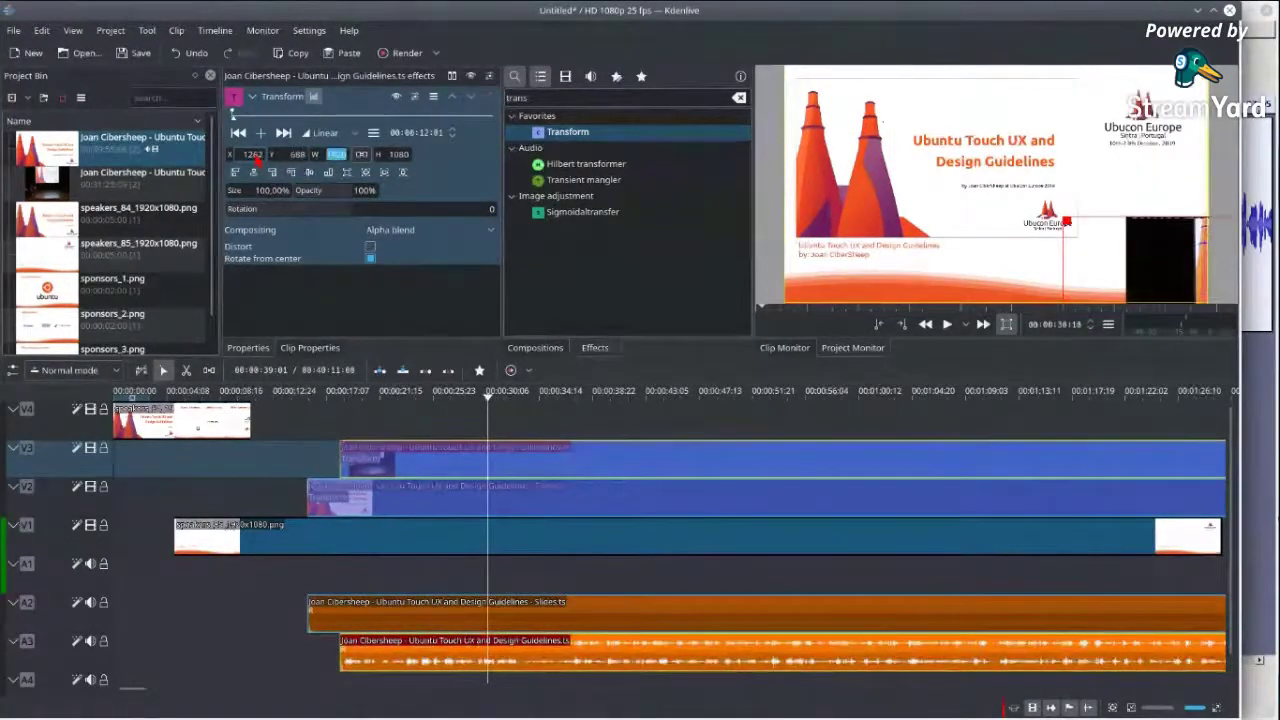
{"action": "left_click", "coordinate": [336, 154]}
{"action": "type", "text": "608"}
{"action": "key", "text": "Tab"}
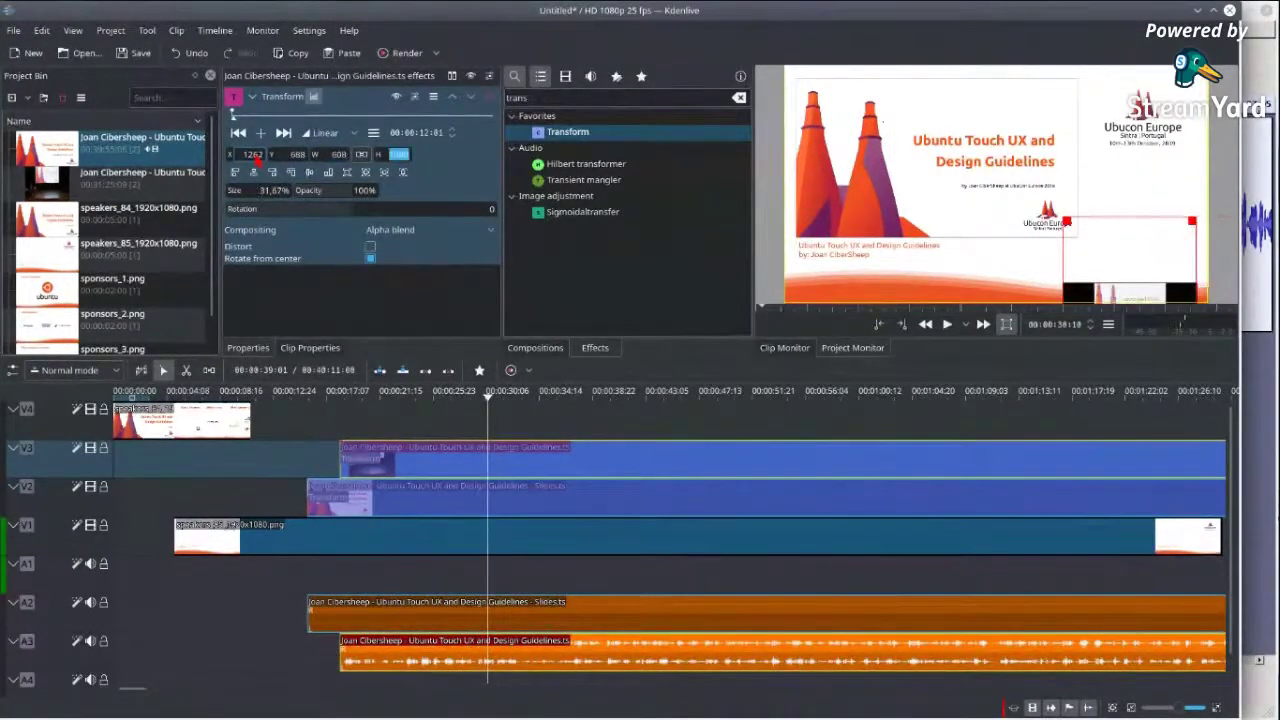
{"action": "type", "text": "342"}
{"action": "key", "text": "Tab"}
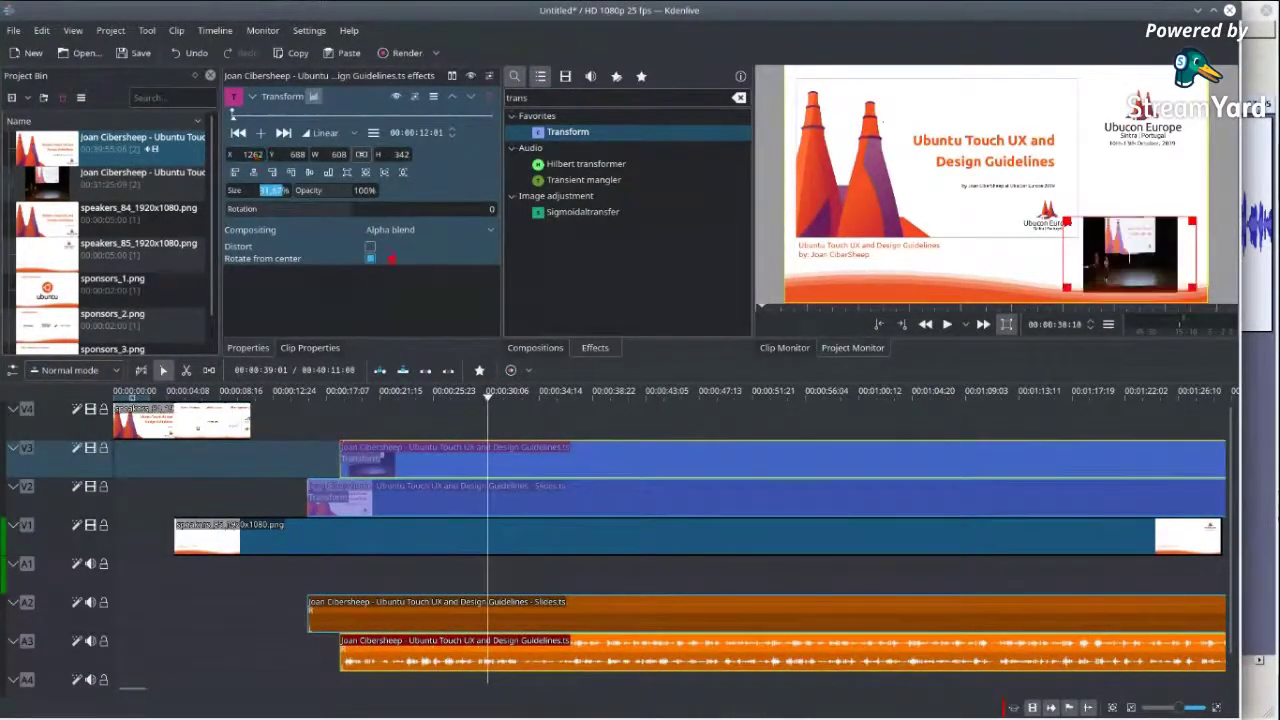
- Enable Distort in the camera recording's Transform effect and save the project as cibersheep in the Videos folder
{"action": "left_click", "coordinate": [370, 247]}
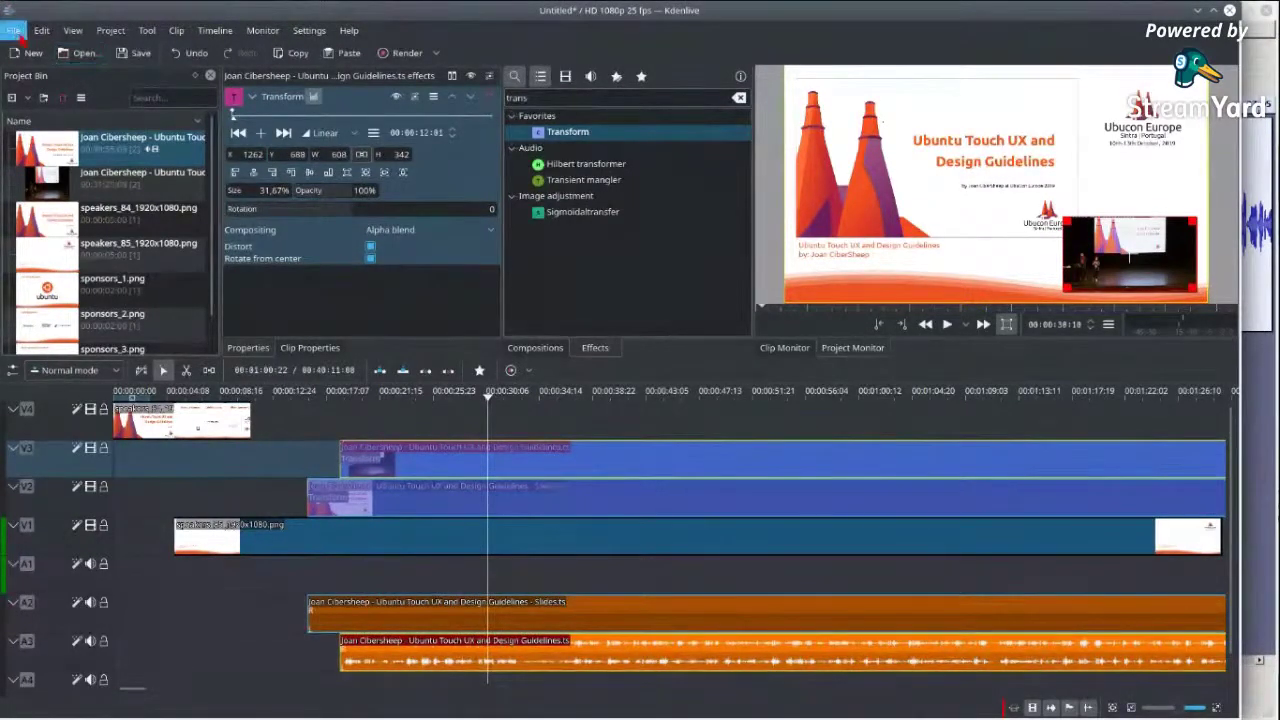
{"action": "left_click", "coordinate": [133, 52]}
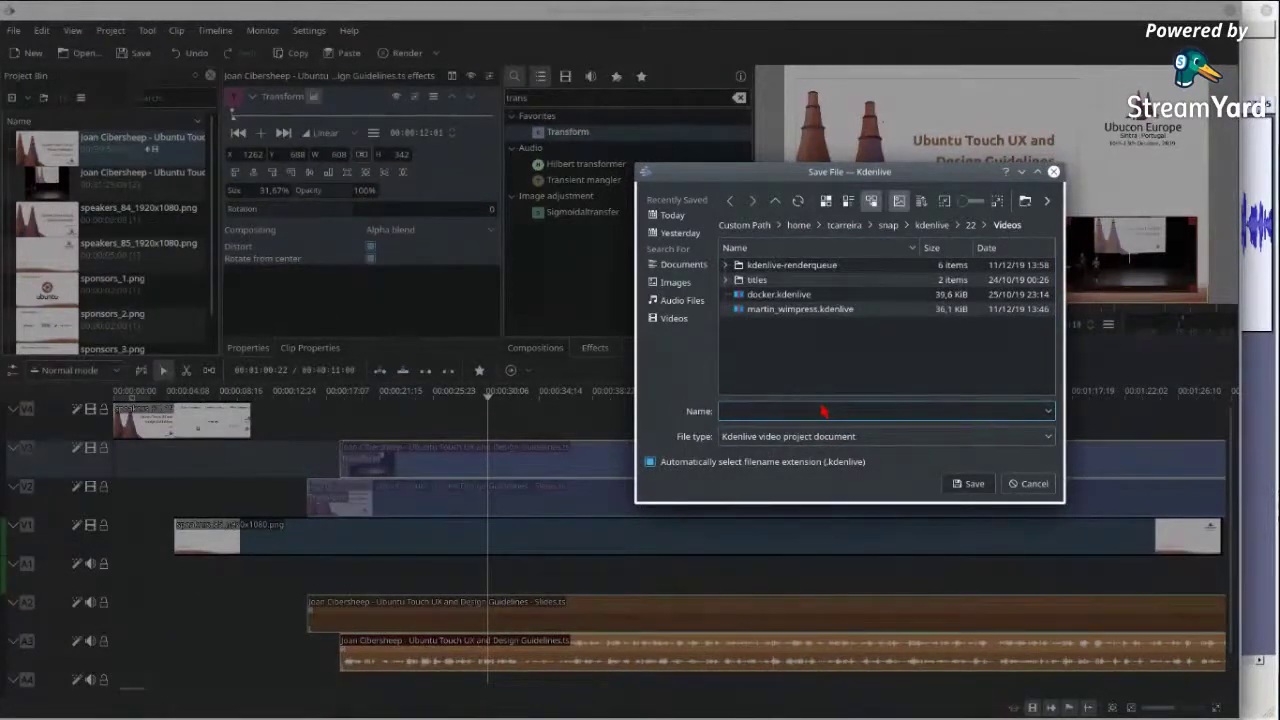
{"action": "type", "text": "cibersheep"}
{"action": "left_click", "coordinate": [967, 484]}
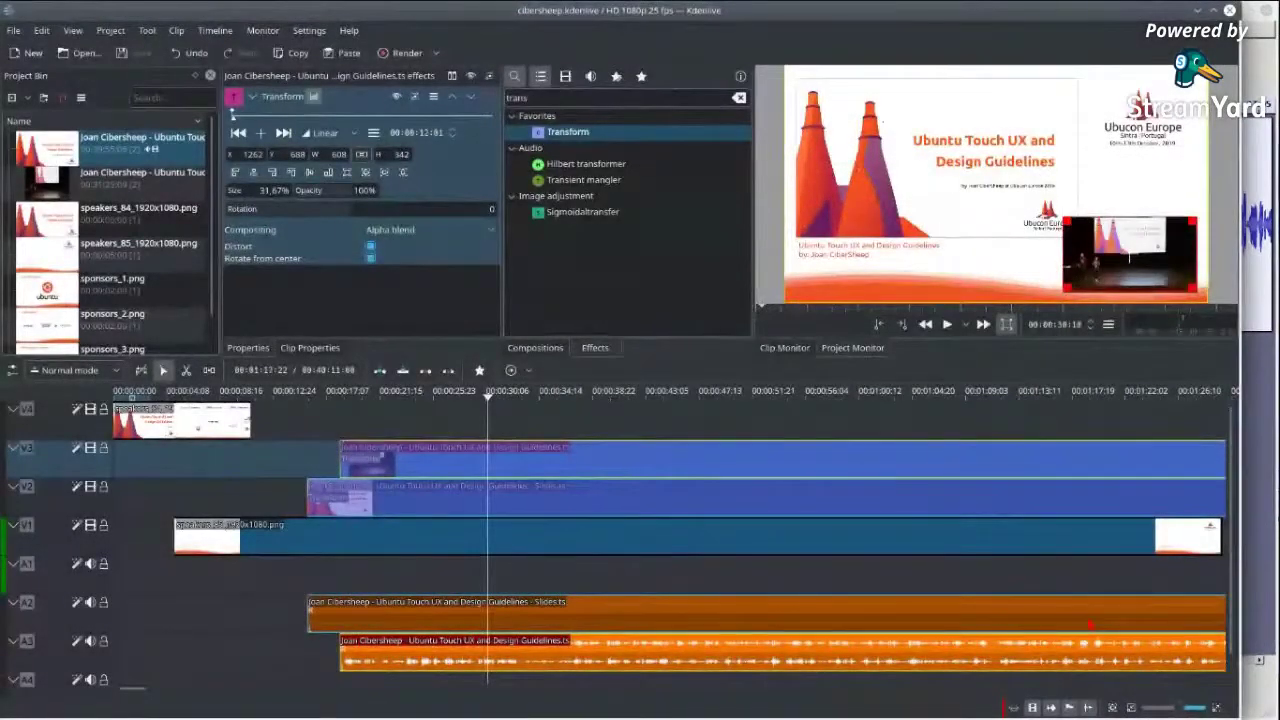
- Switch to Audacity and listen to the talk's cleaned audio around the quiet passage from about 26:30
{"action": "left_click", "coordinate": [1263, 521]}
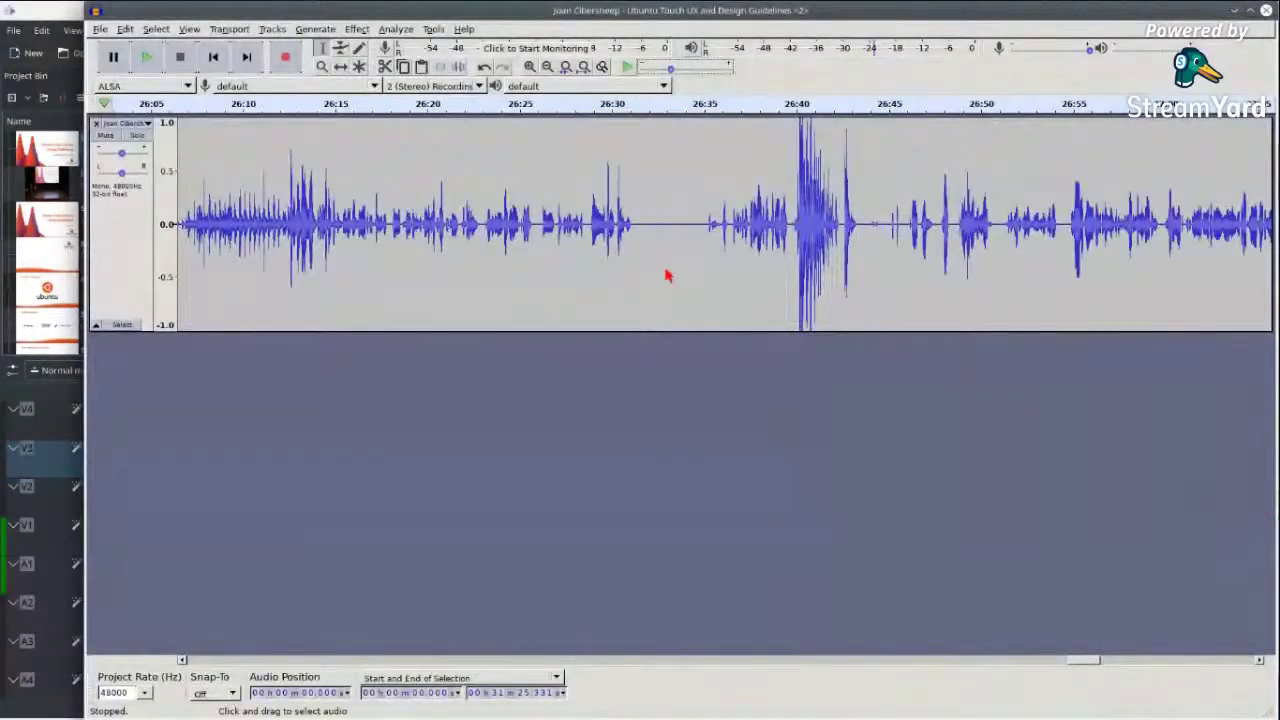
{"action": "left_click", "coordinate": [615, 204]}
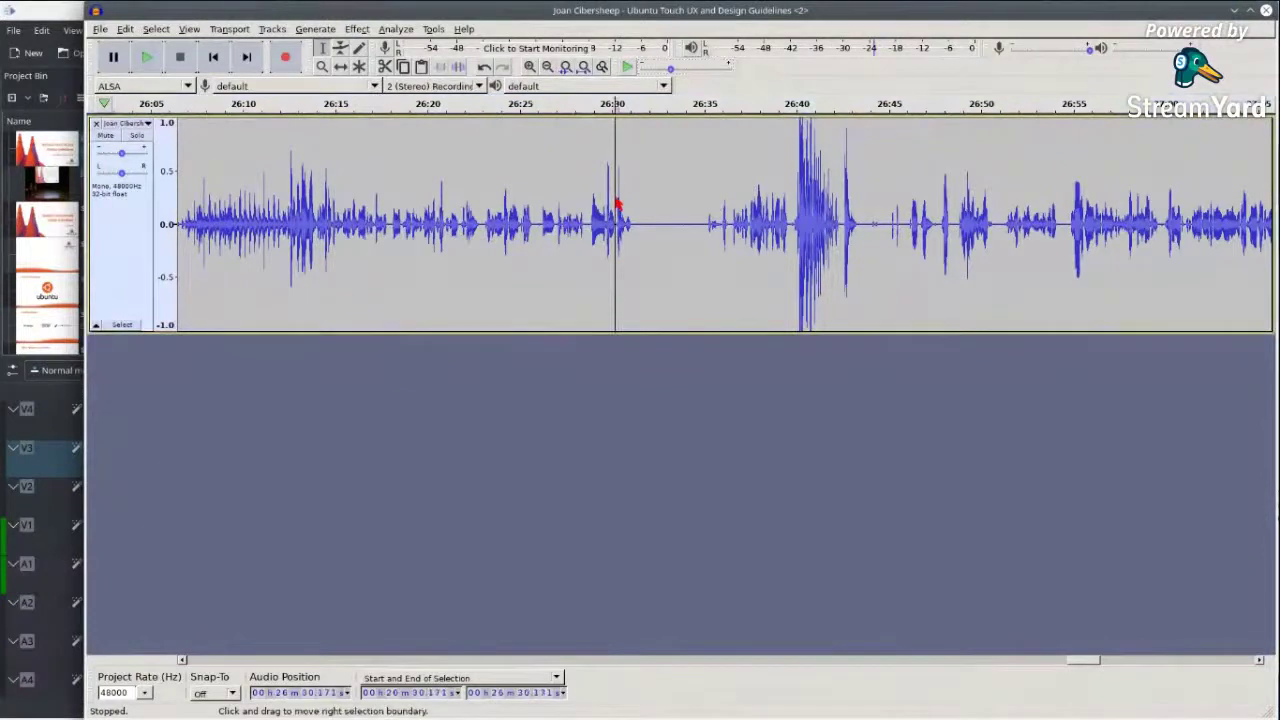
{"action": "left_click", "coordinate": [625, 184]}
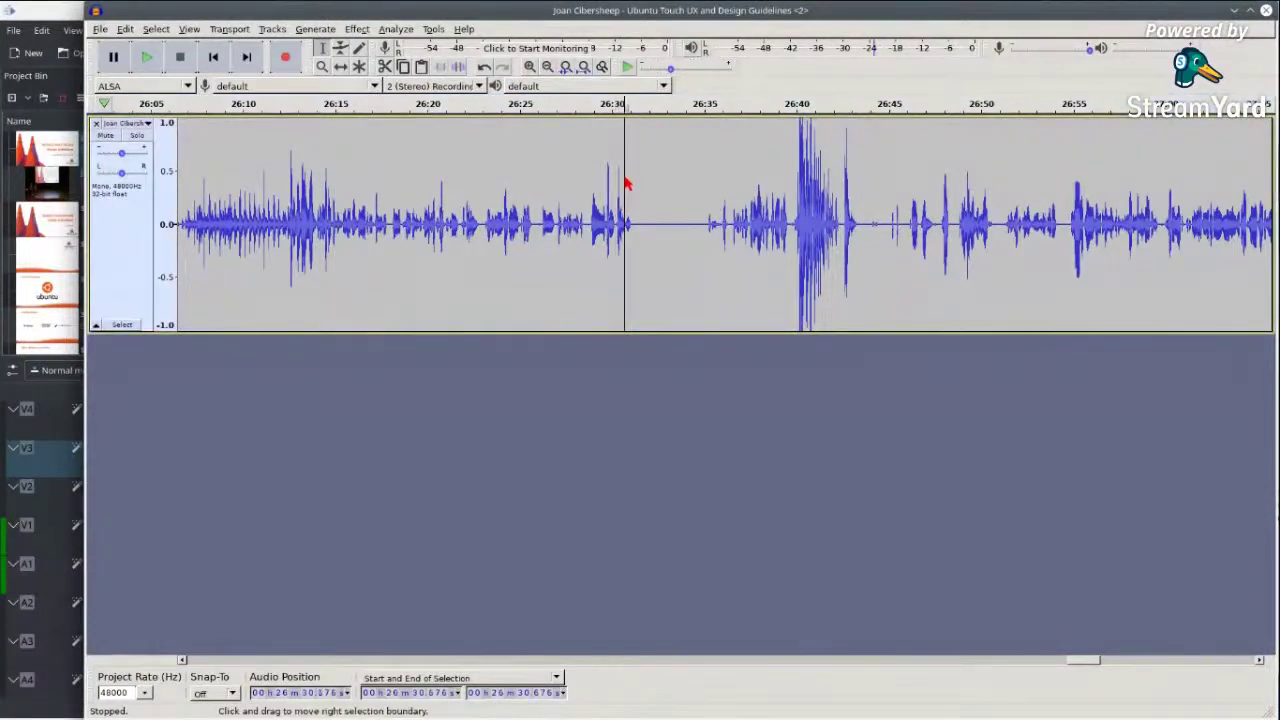
{"action": "key", "text": "space"}
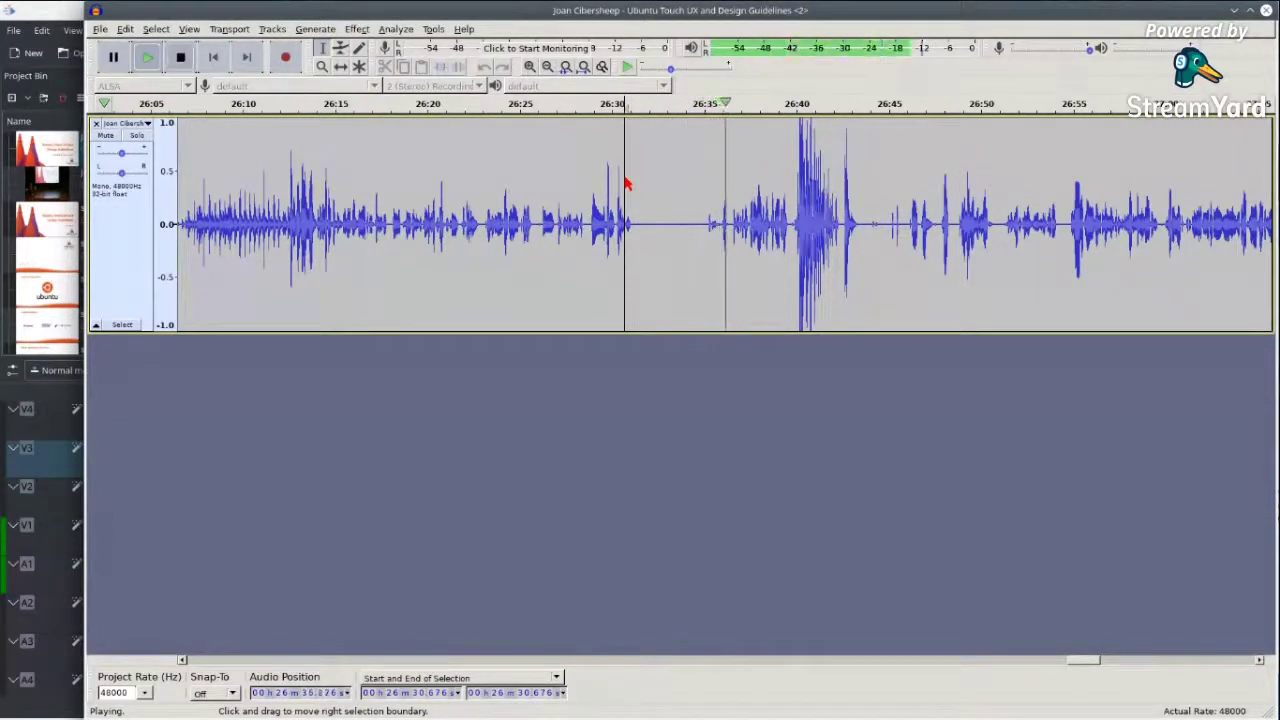
{"action": "key", "text": "space"}
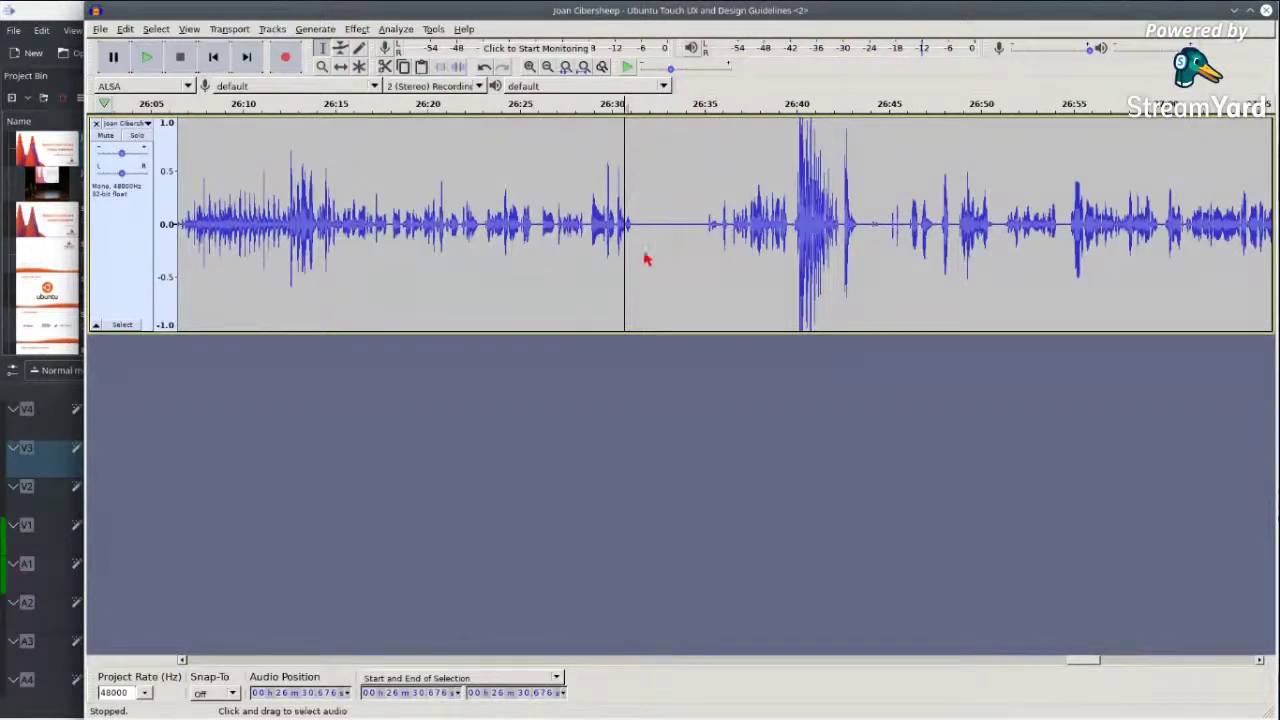
{"action": "left_click", "coordinate": [632, 206]}
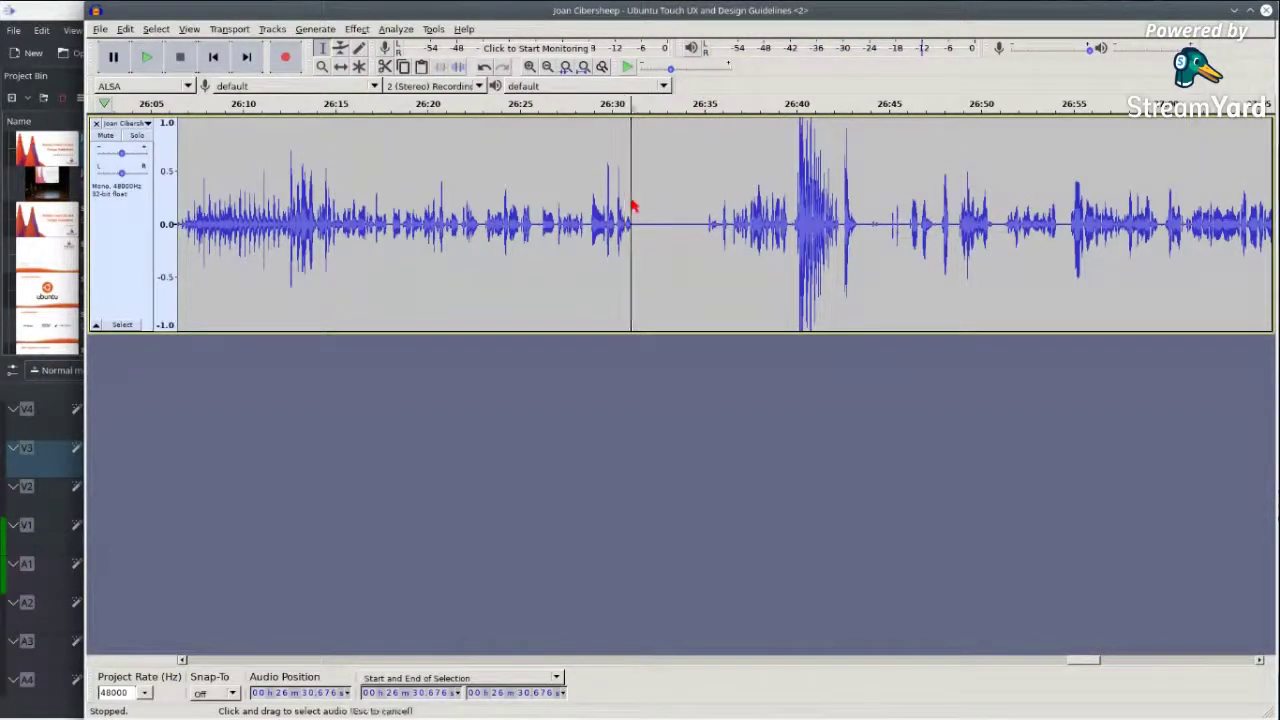
{"action": "key", "text": "space"}
{"action": "key", "text": "space"}
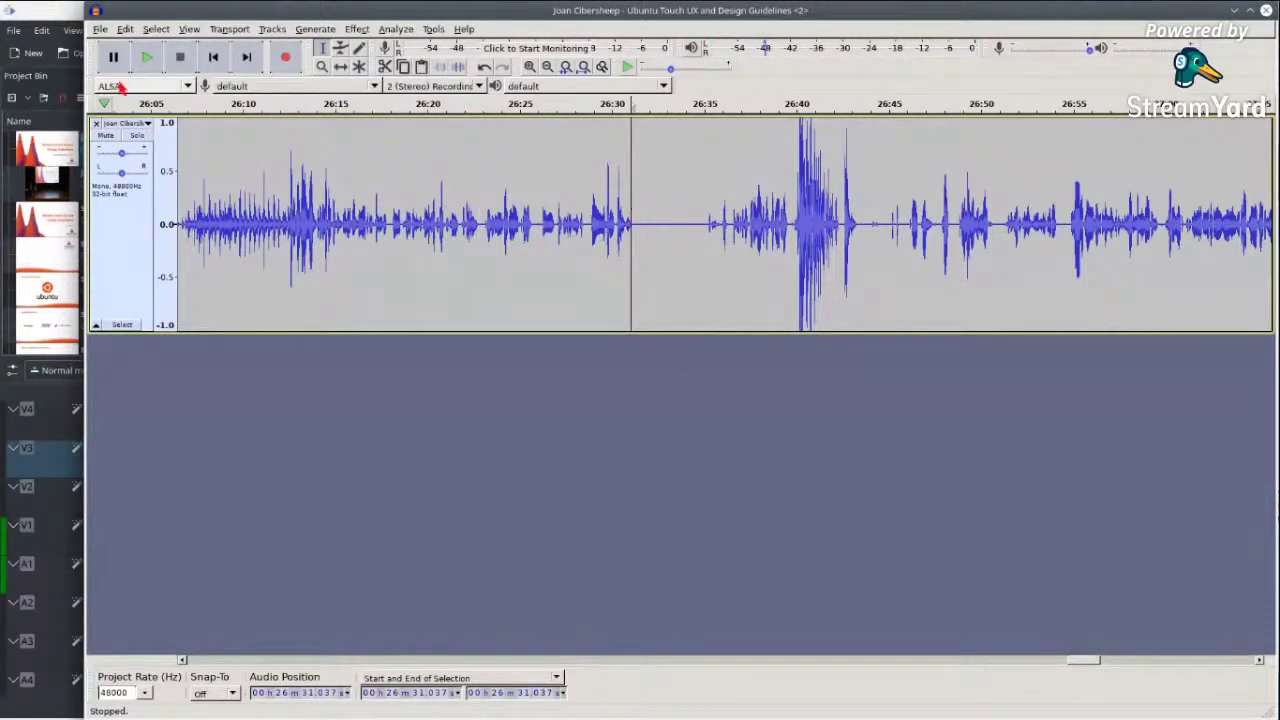
- Export the cleaned audio as an M4A (AAC) file at 100 kbps into the Ubuntu Touch UX and Design Guidelines talk folder
{"action": "left_click", "coordinate": [101, 29]}
{"action": "mouse_move", "coordinate": [125, 127]}
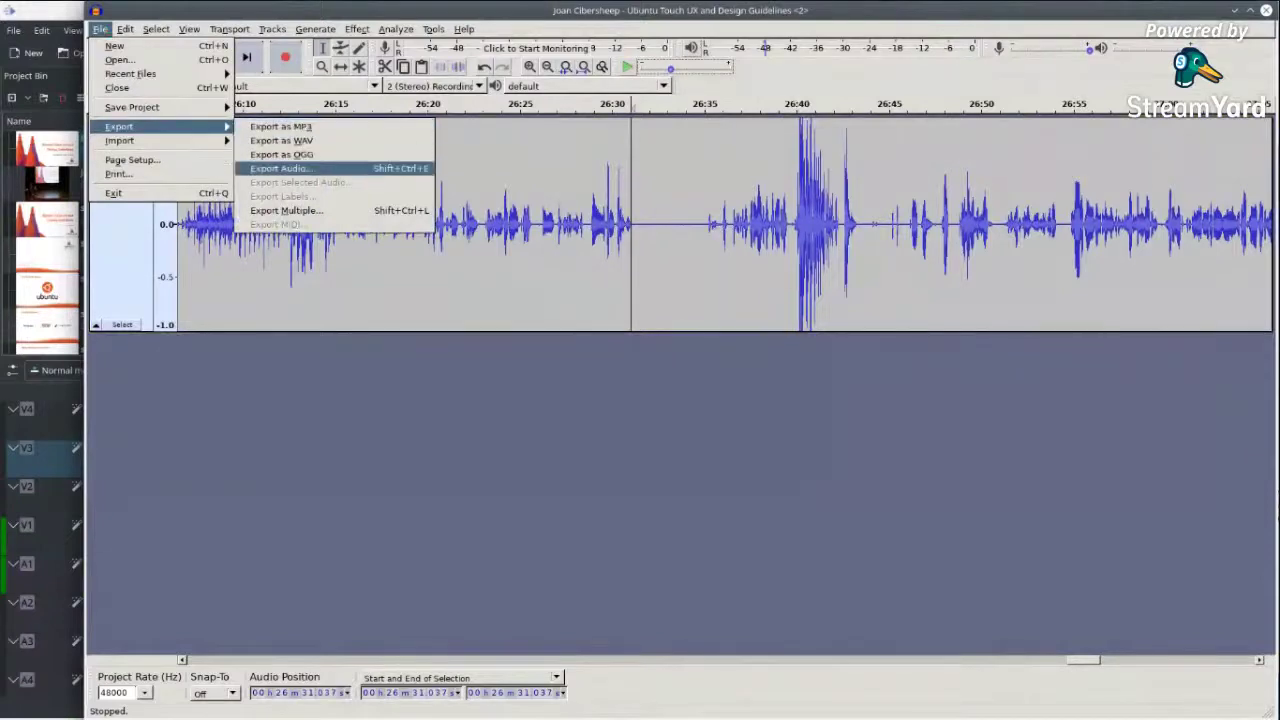
{"action": "left_click", "coordinate": [285, 168]}
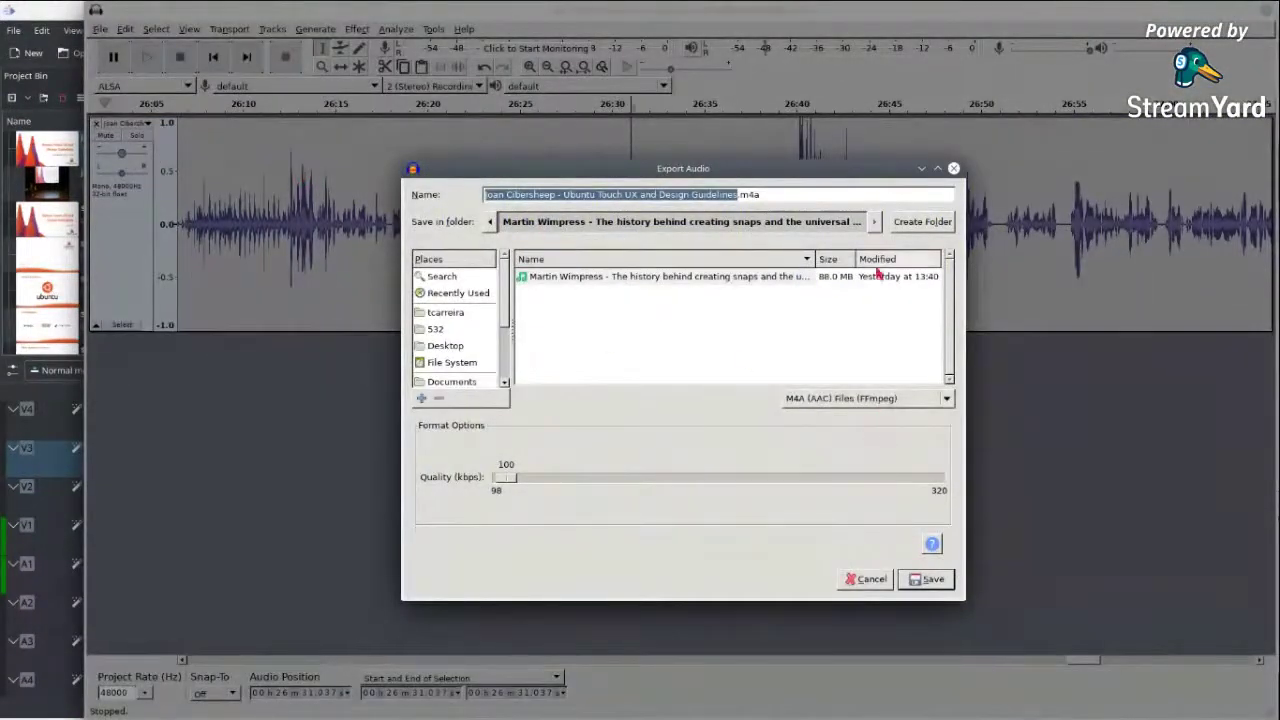
{"action": "left_click", "coordinate": [813, 330]}
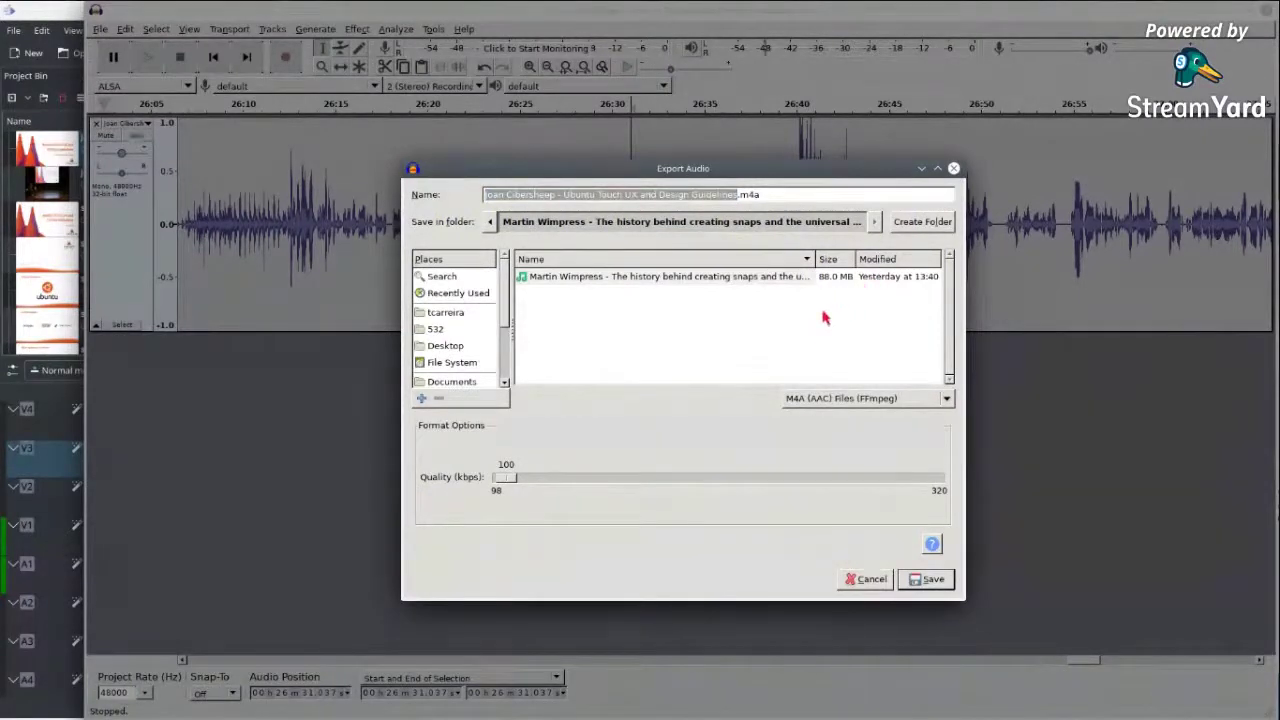
{"action": "key", "text": "BackSpace"}
{"action": "double_click", "coordinate": [705, 310]}
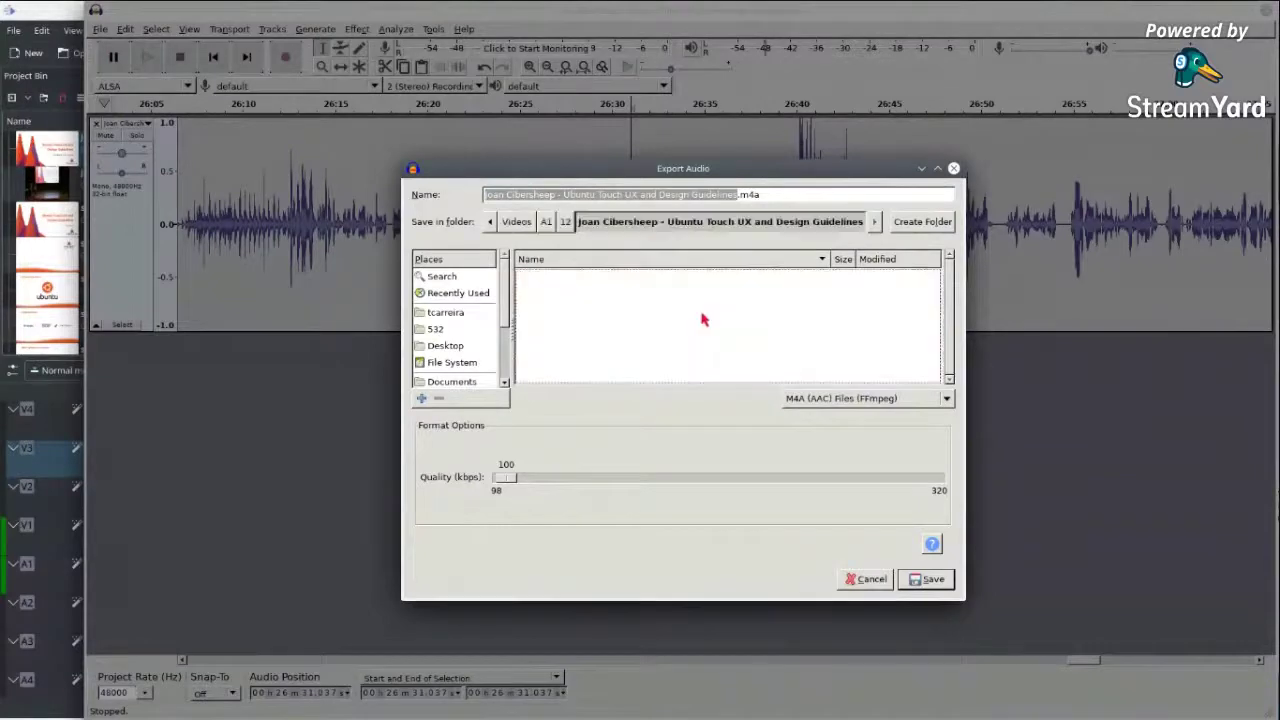
{"action": "left_click", "coordinate": [928, 580]}
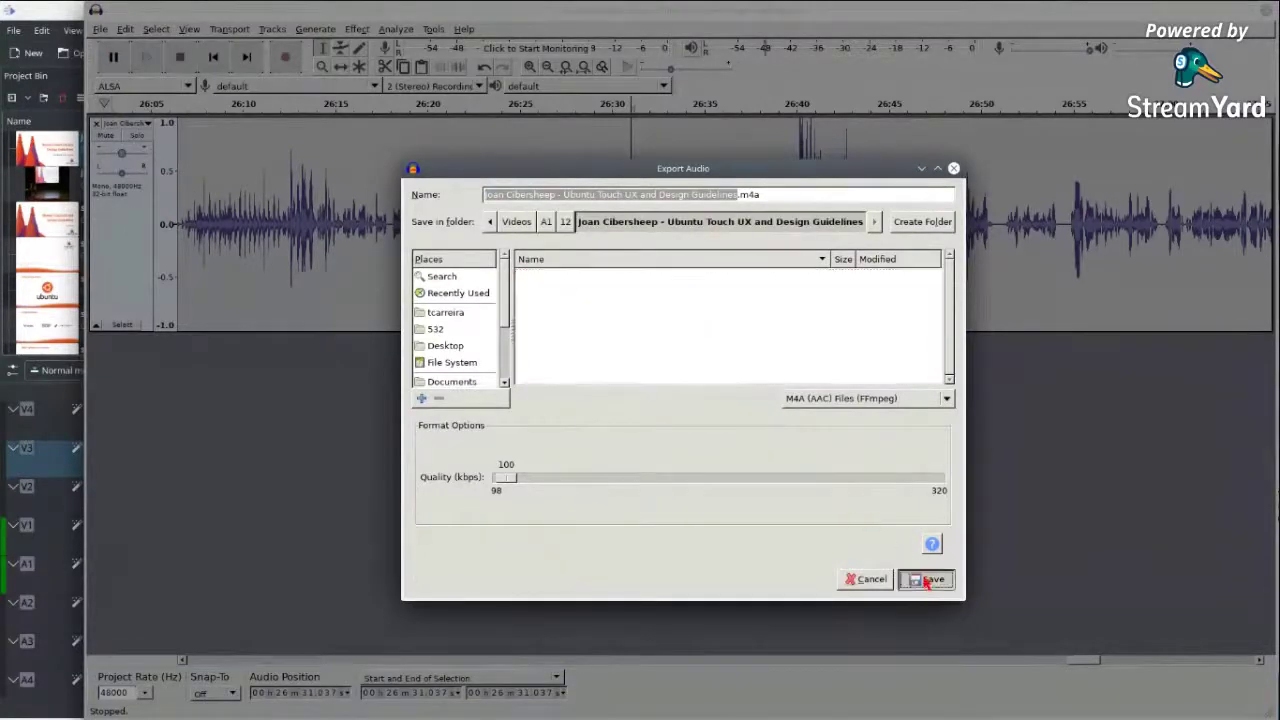
{"action": "left_click", "coordinate": [610, 403]}
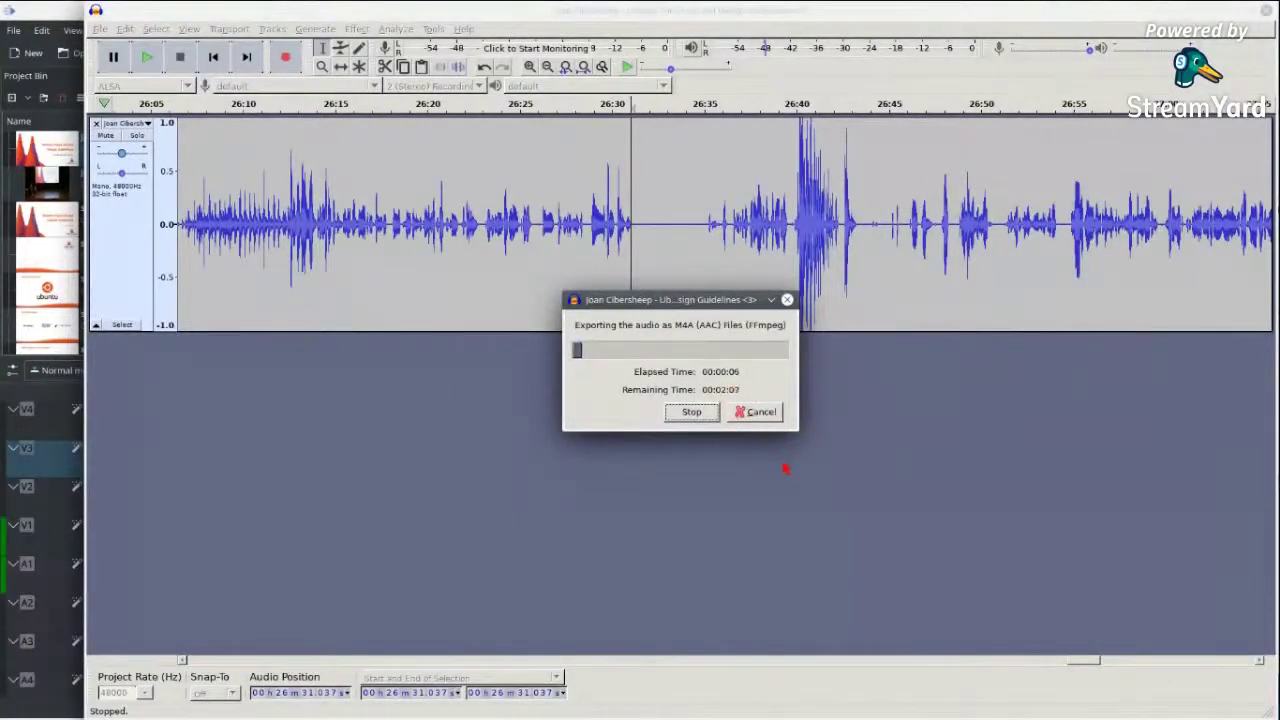
- Return to Kdenlive and preview the timeline up to about two minutes to compare the slides with the camera recording
{"action": "key", "text": "alt+Tab"}
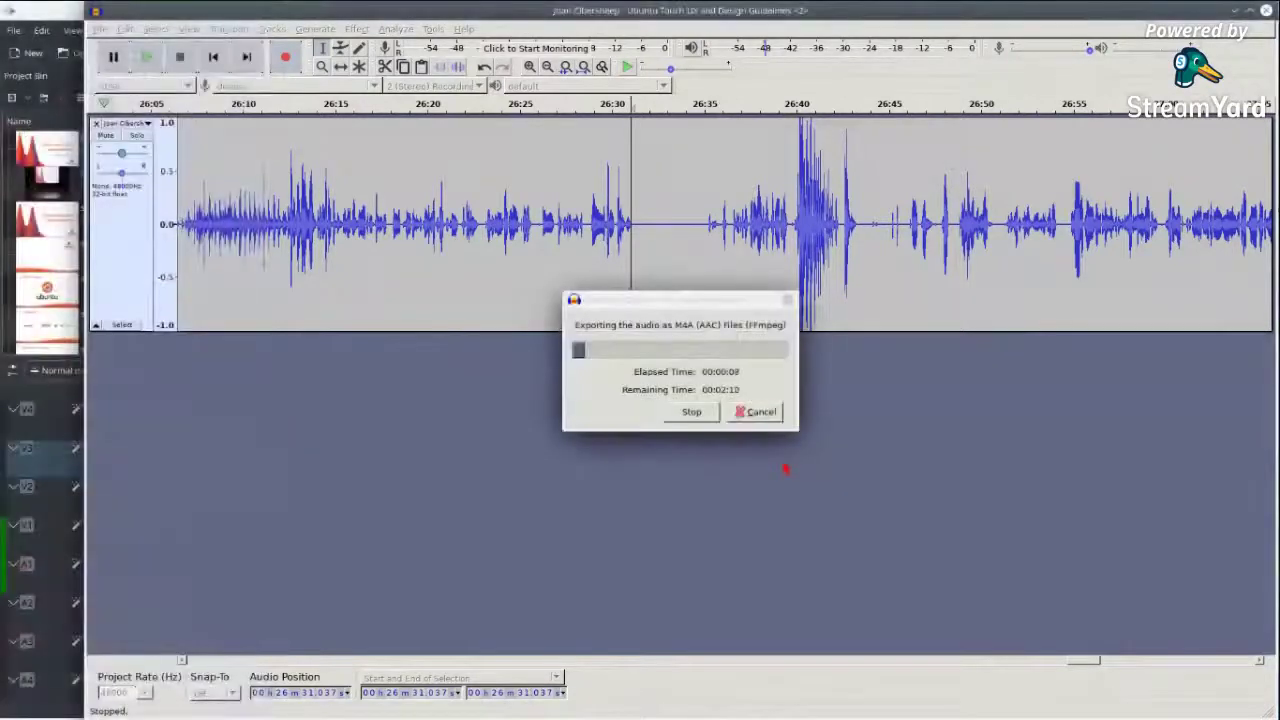
{"action": "key", "text": "alt+Tab"}
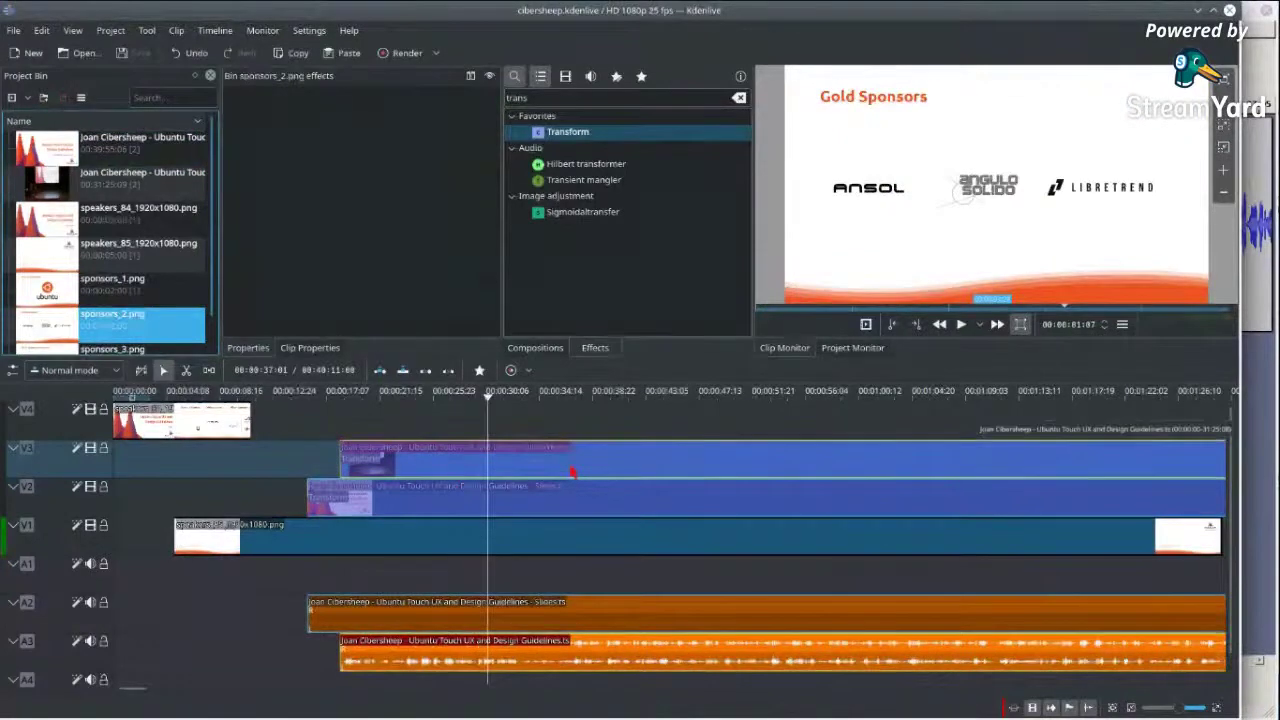
{"action": "left_click", "coordinate": [589, 400]}
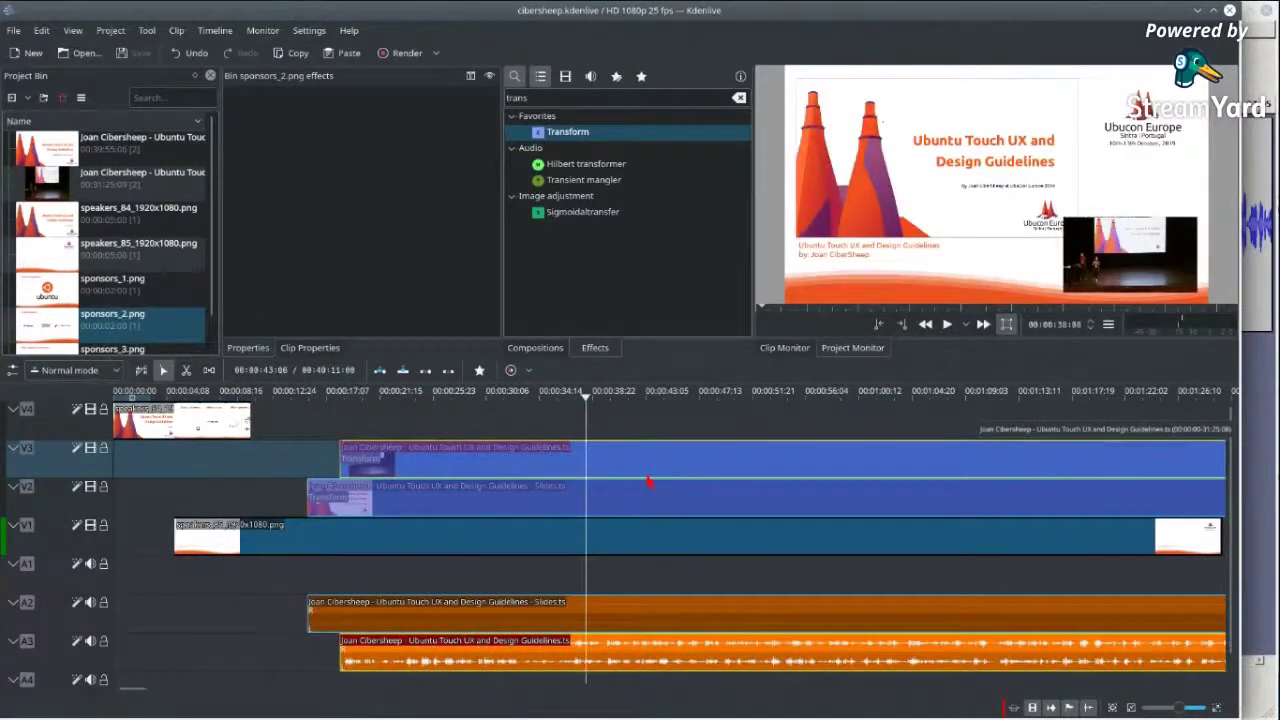
{"action": "left_click", "coordinate": [740, 398]}
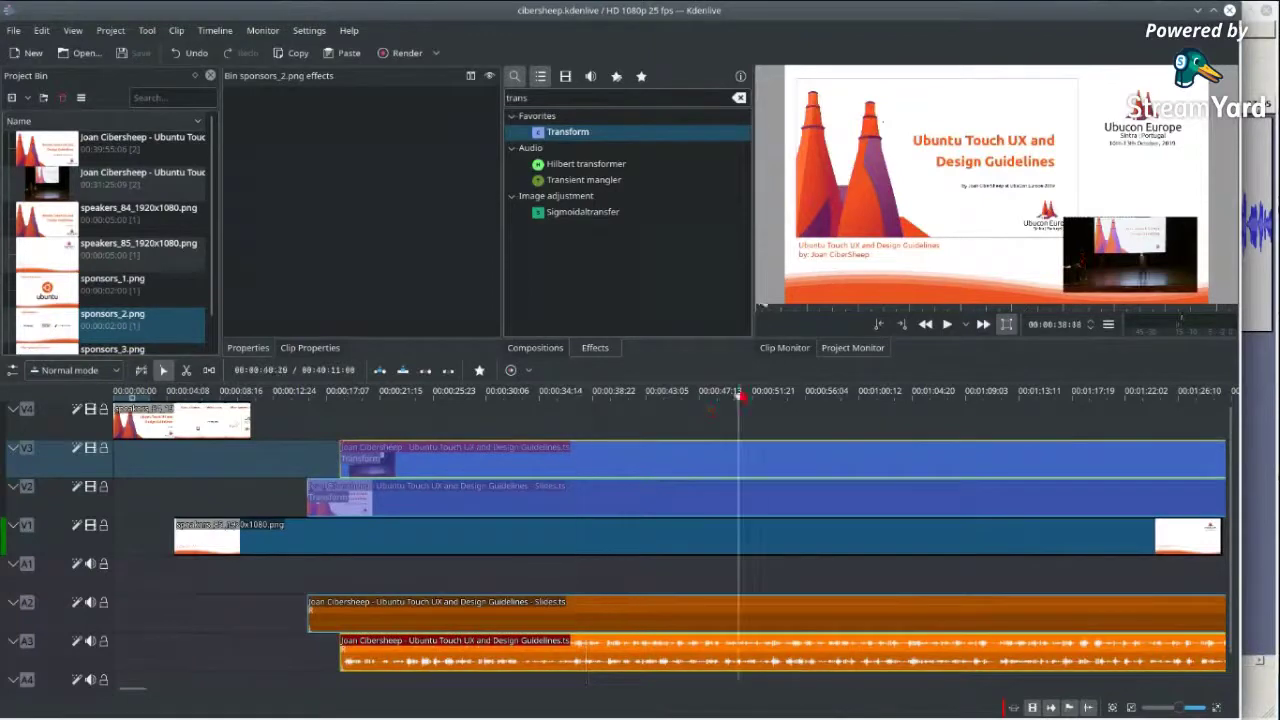
{"action": "scroll", "coordinate": [740, 396], "scroll_direction": "down", "scroll_amount": 2}
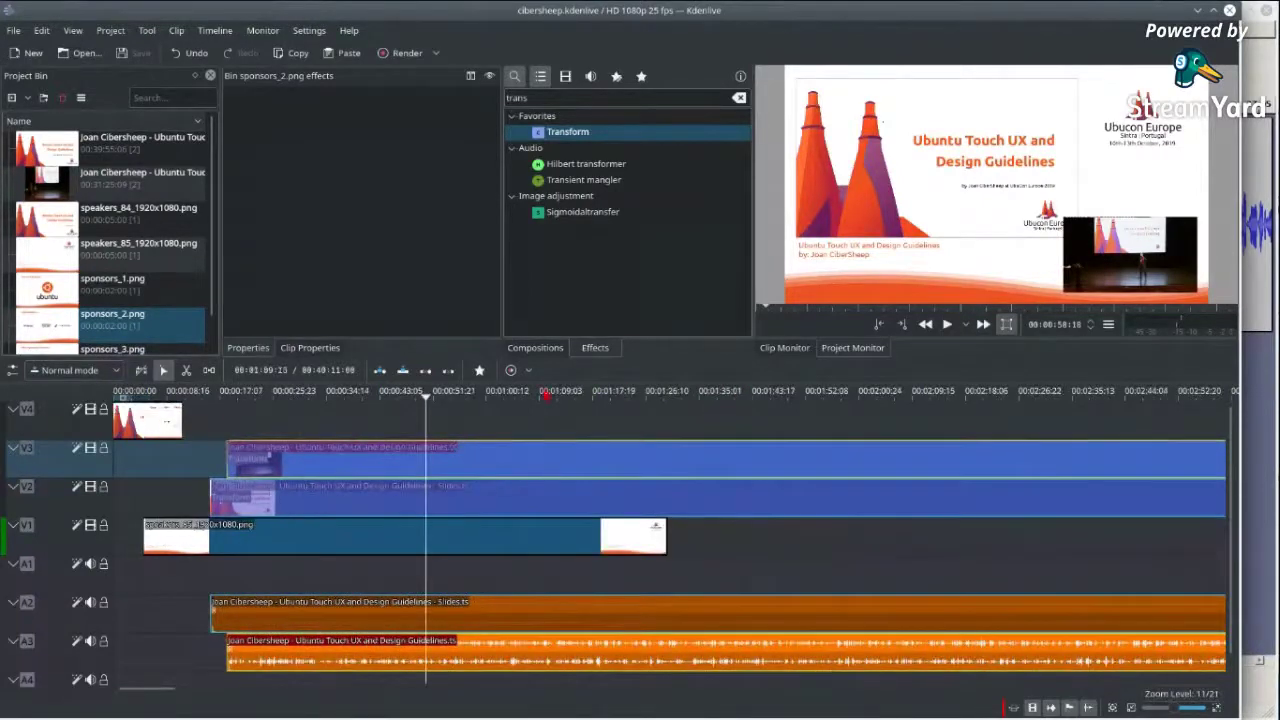
{"action": "left_click", "coordinate": [652, 400]}
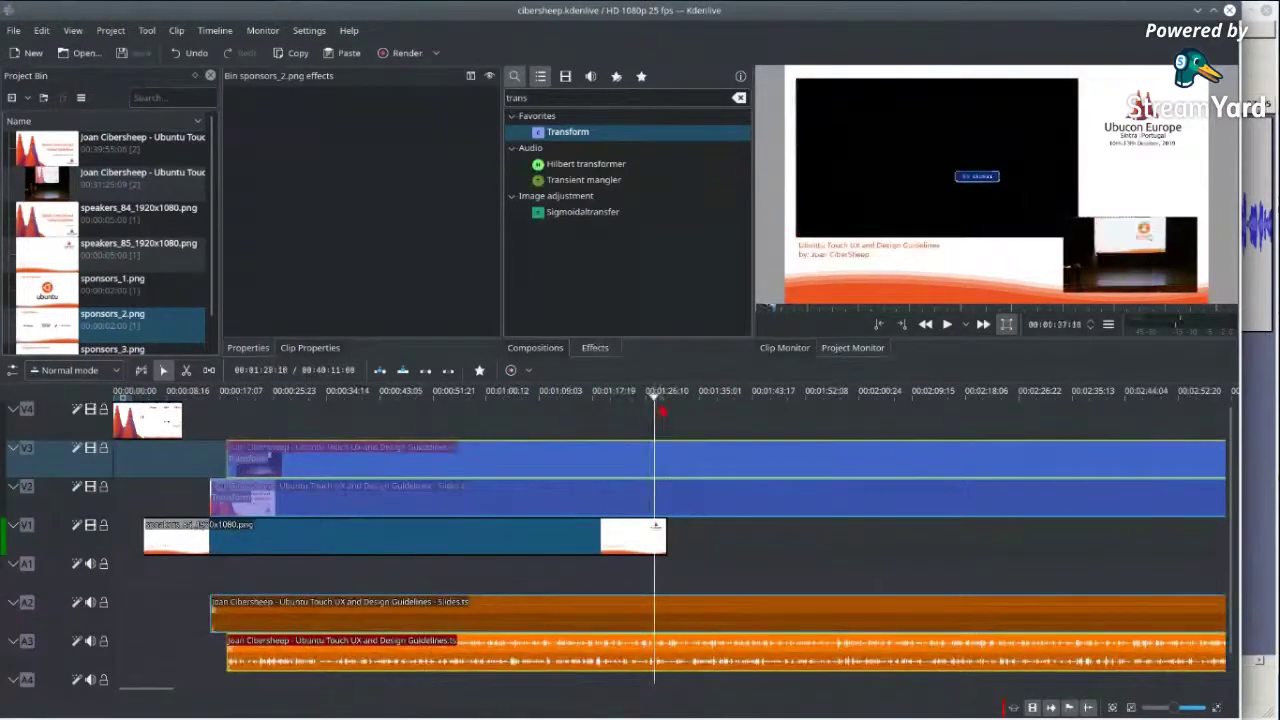
{"action": "left_click", "coordinate": [660, 405]}
{"action": "key", "text": "space"}
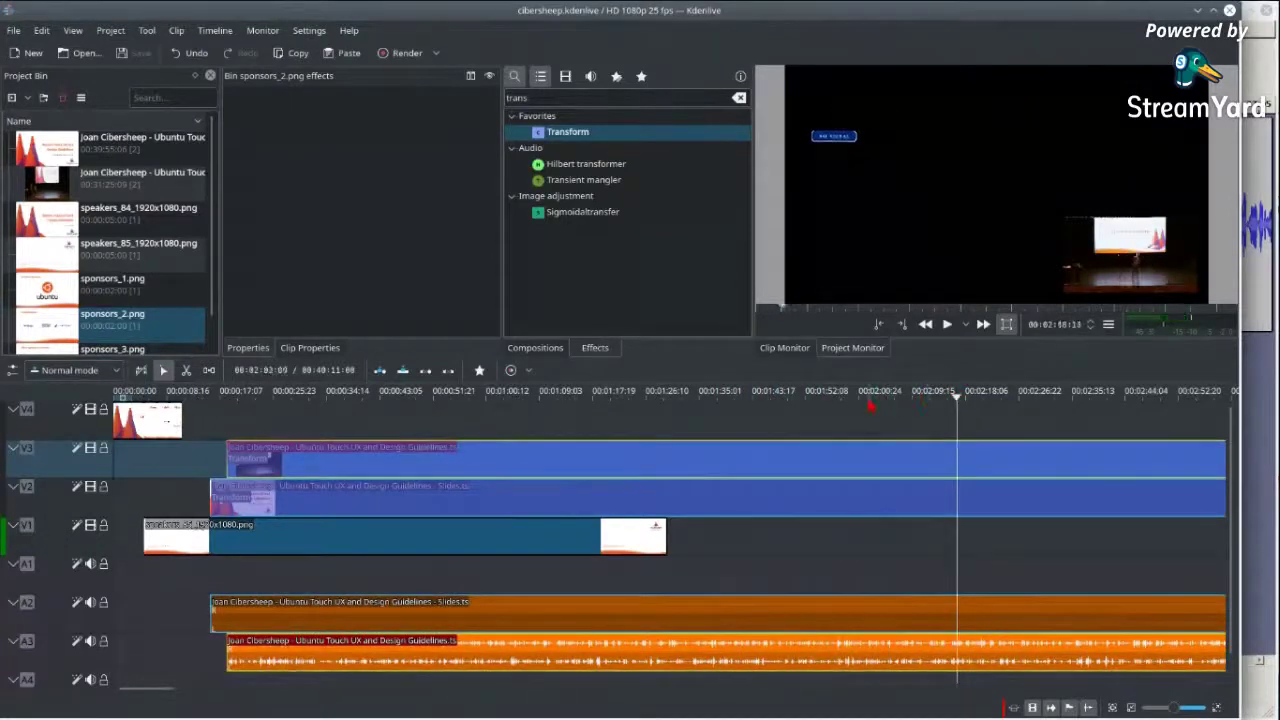
{"action": "left_click_drag", "start_coordinate": [869, 400], "coordinate": [831, 402]}
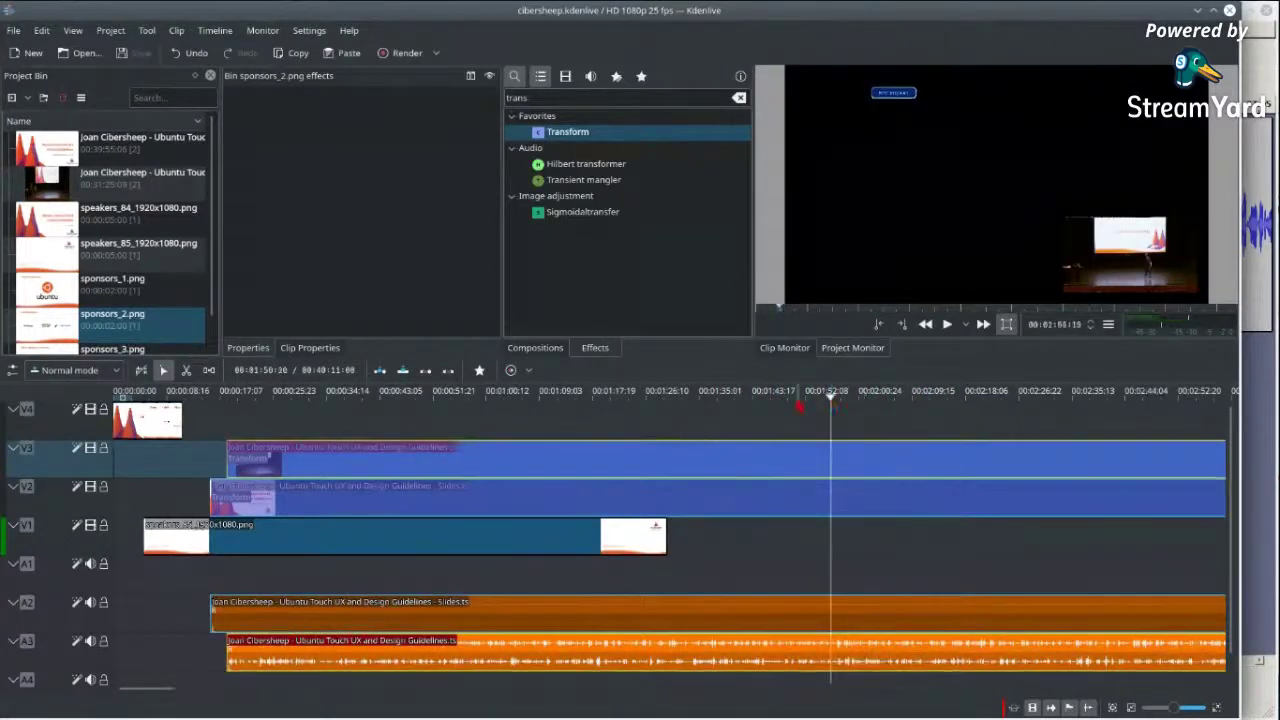
{"action": "left_click", "coordinate": [796, 400]}
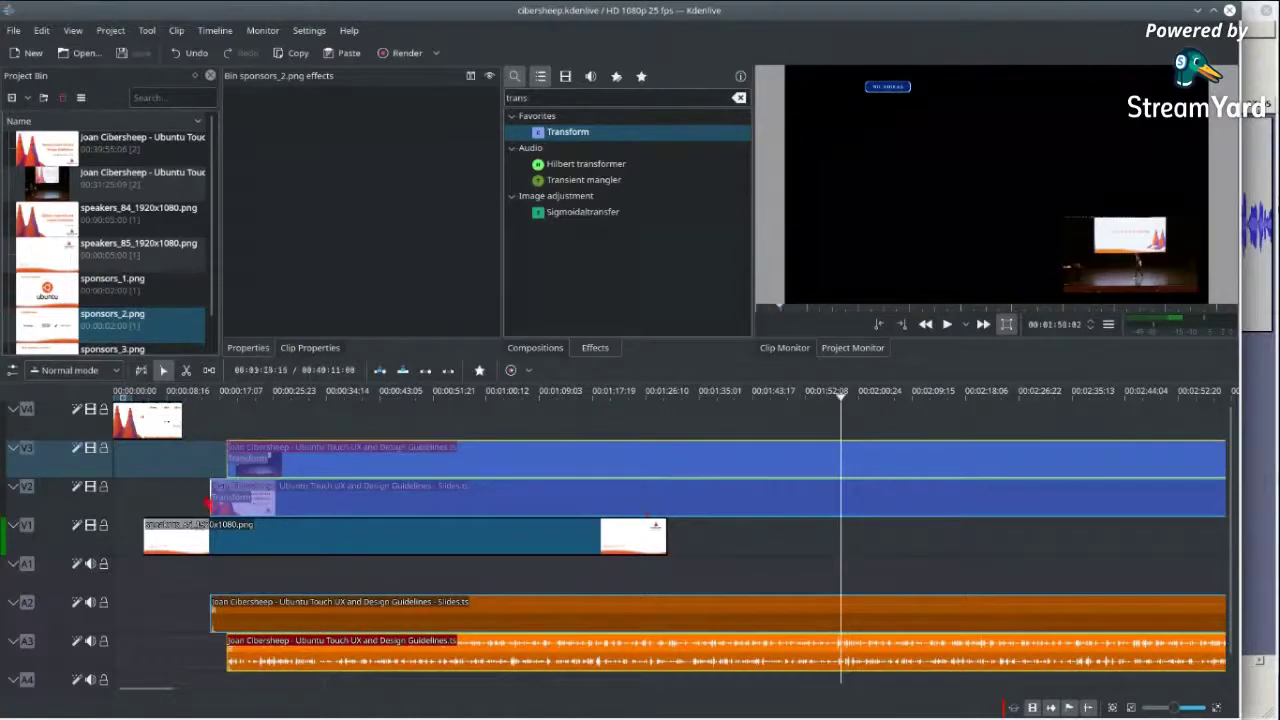
- Trim the opening of the slides clip on track V2, move the clip to the timeline start and preview beyond two minutes
{"action": "left_click", "coordinate": [214, 503]}
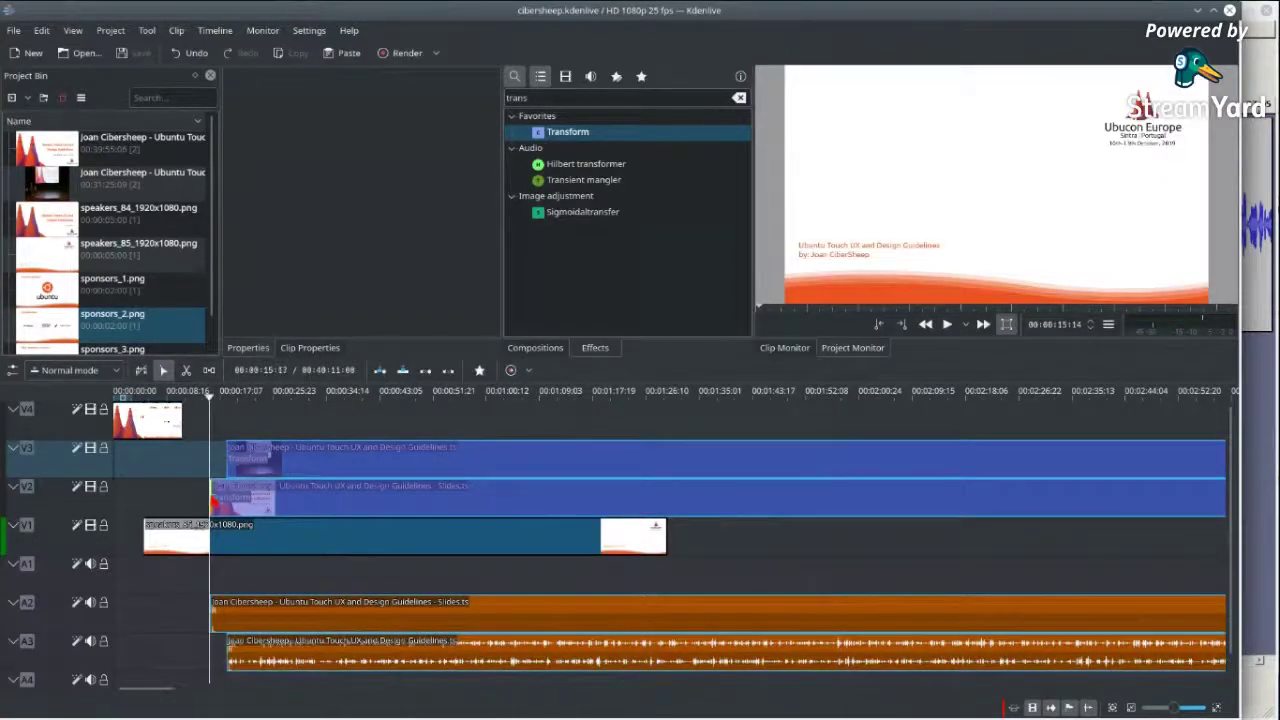
{"action": "left_click_drag", "start_coordinate": [260, 494], "coordinate": [278, 515]}
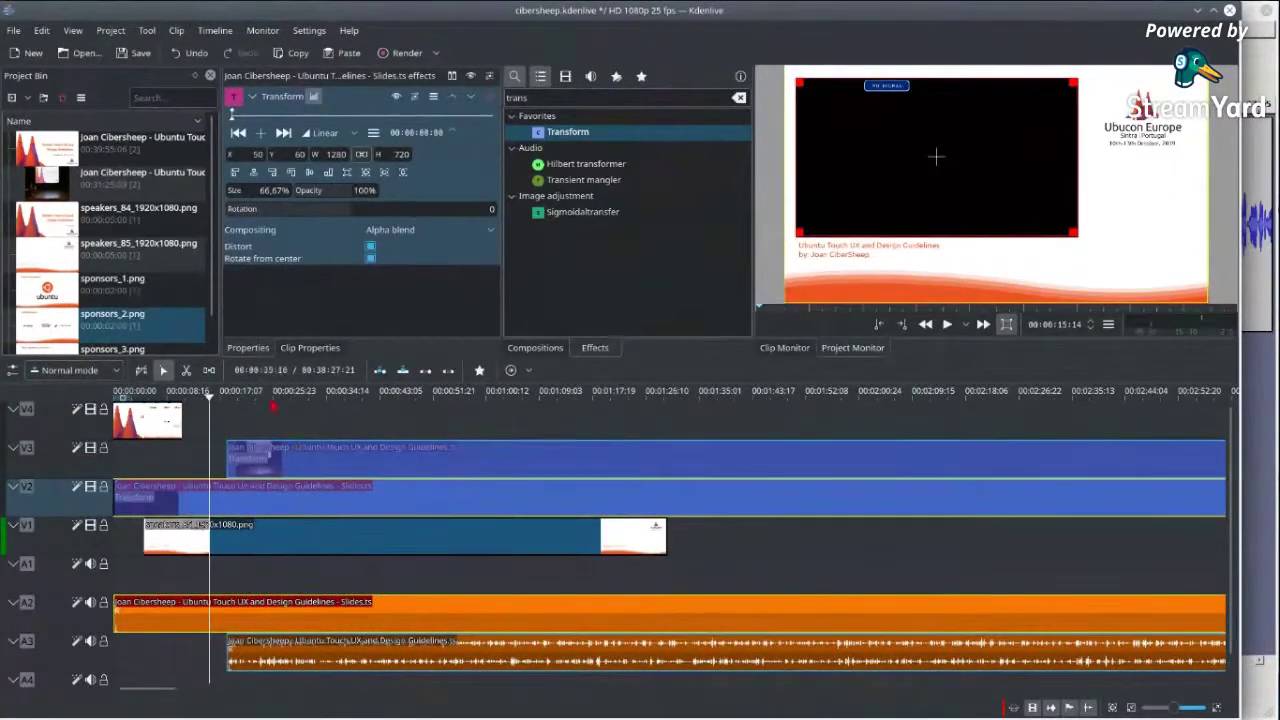
{"action": "left_click", "coordinate": [888, 393]}
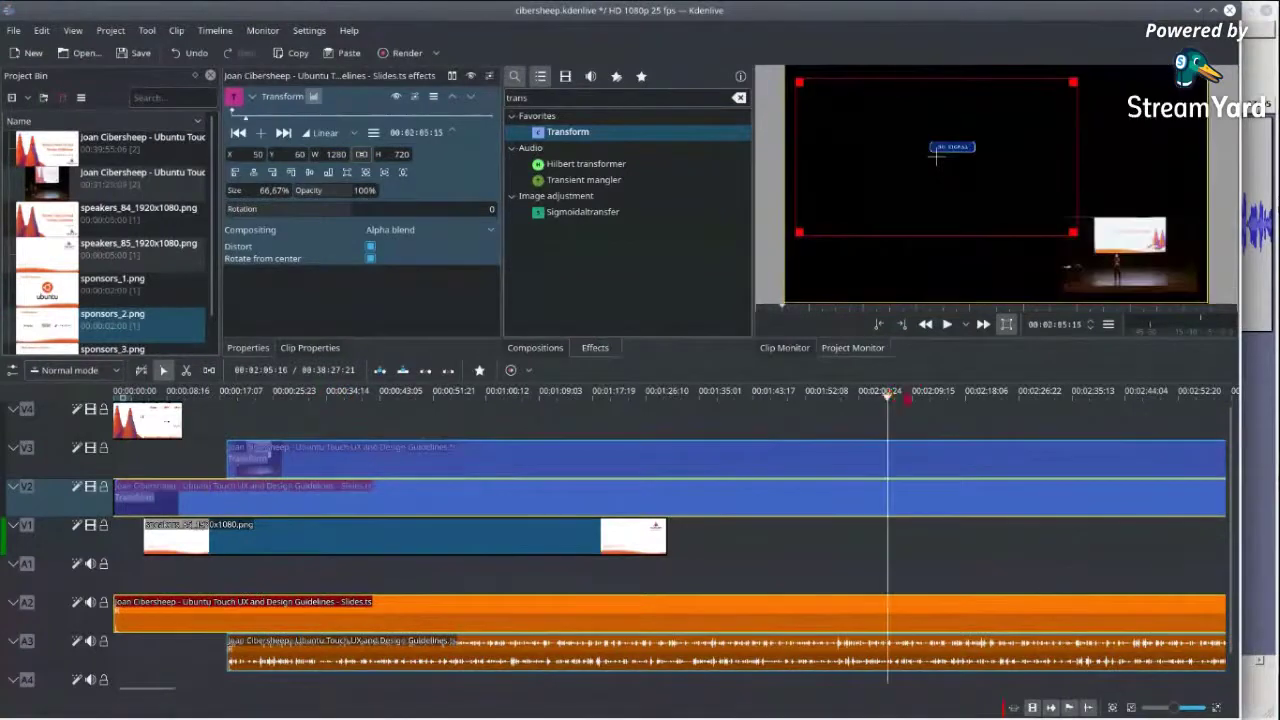
{"action": "left_click", "coordinate": [1135, 398]}
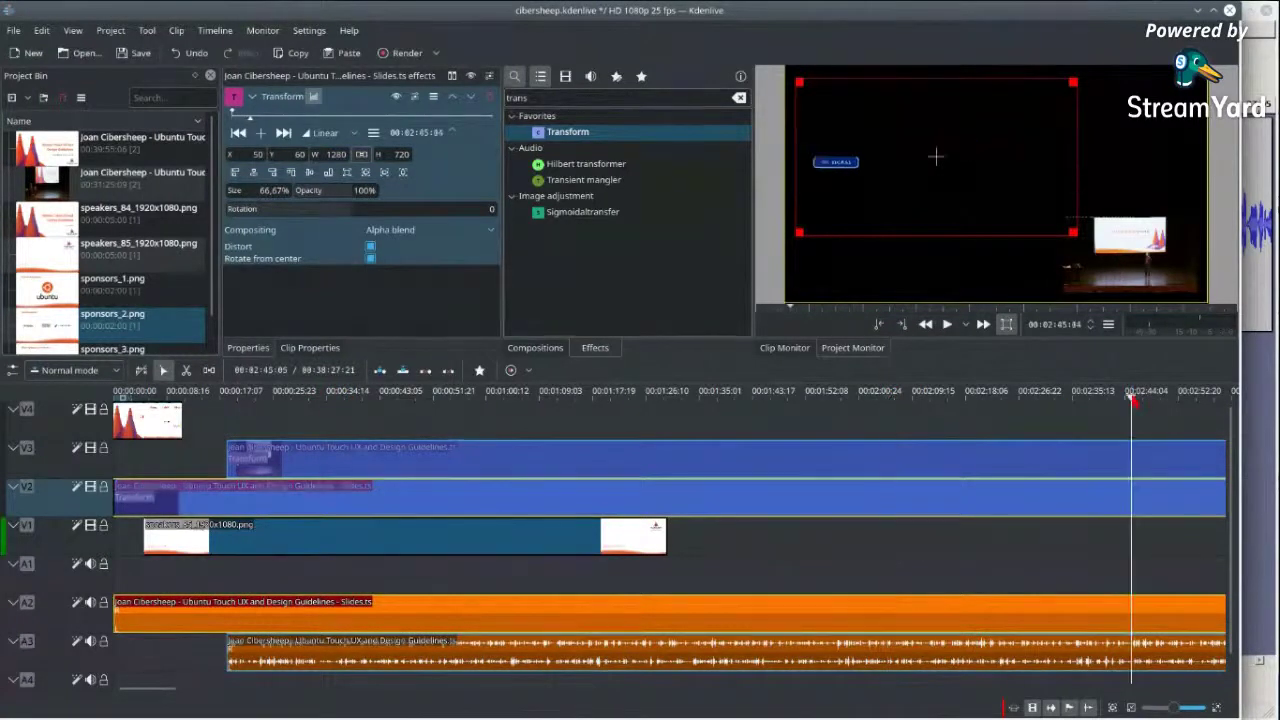
- Trim more from the start of the slides clip on V2 and place it to begin about 49 seconds into the timeline
{"action": "scroll", "coordinate": [1135, 402], "scroll_direction": "down", "scroll_amount": 5}
{"action": "scroll", "coordinate": [1135, 400], "scroll_direction": "down", "scroll_amount": 4}
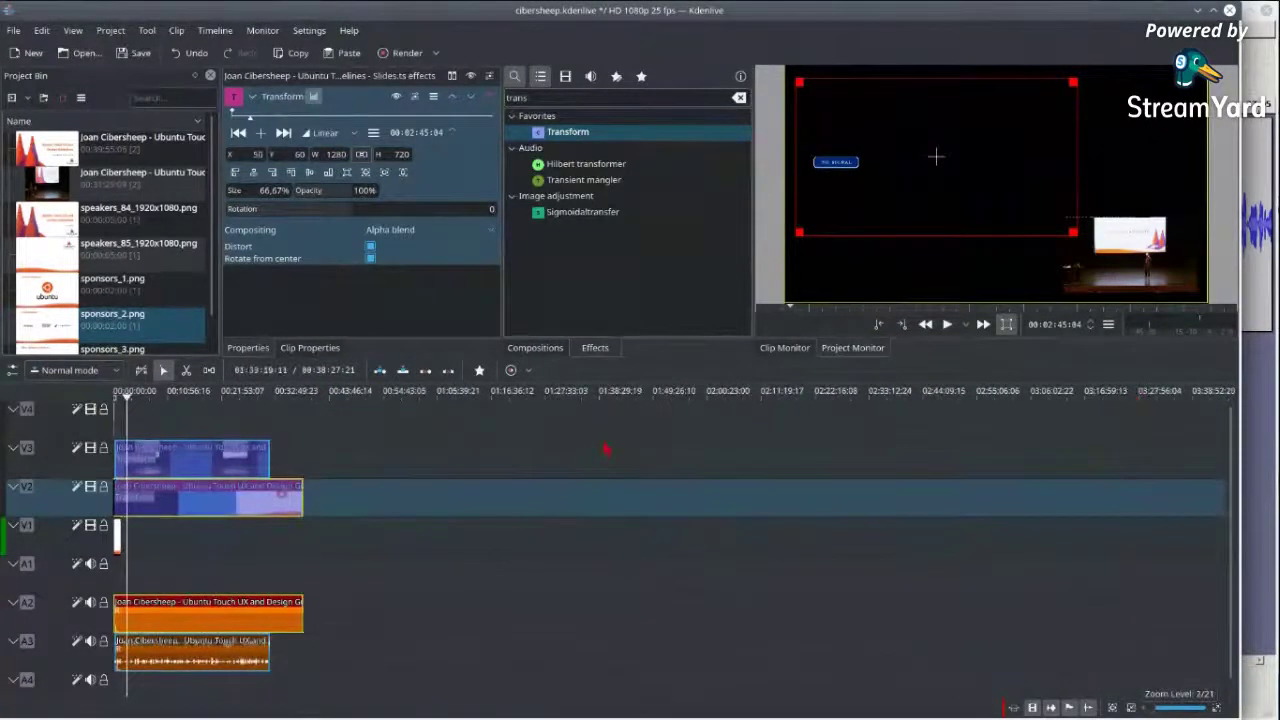
{"action": "left_click", "coordinate": [211, 399]}
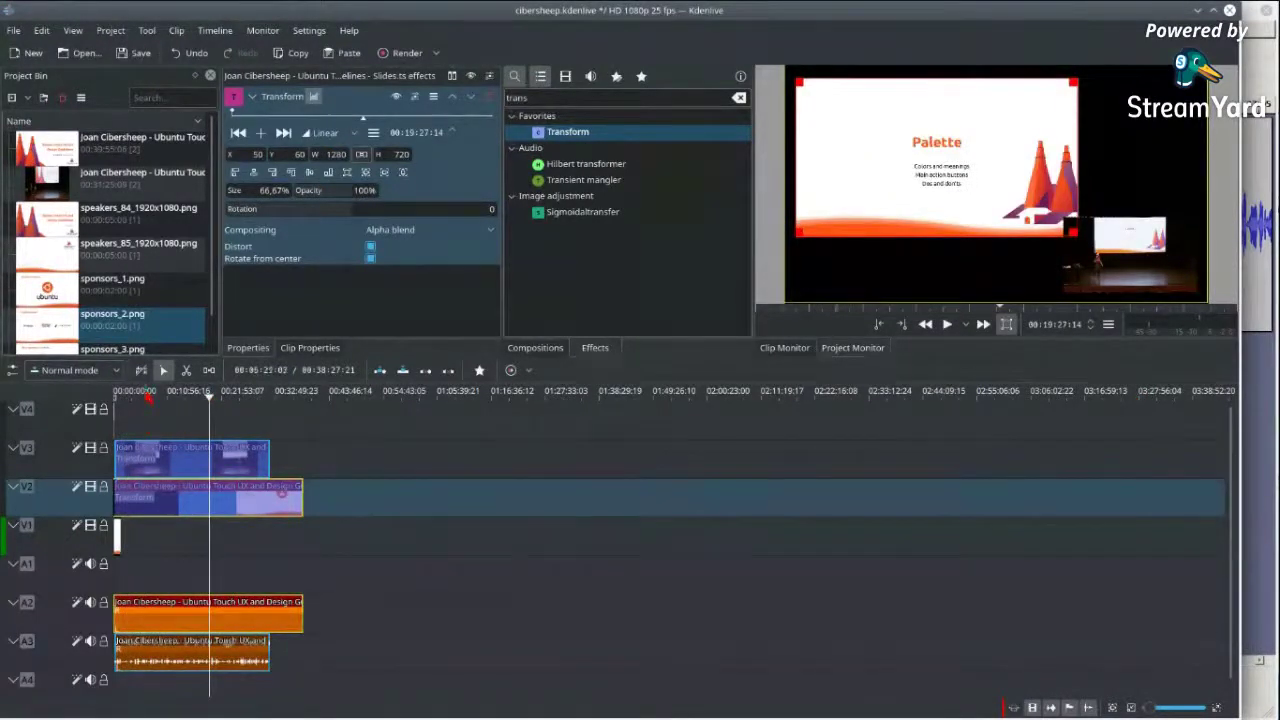
{"action": "left_click", "coordinate": [145, 400]}
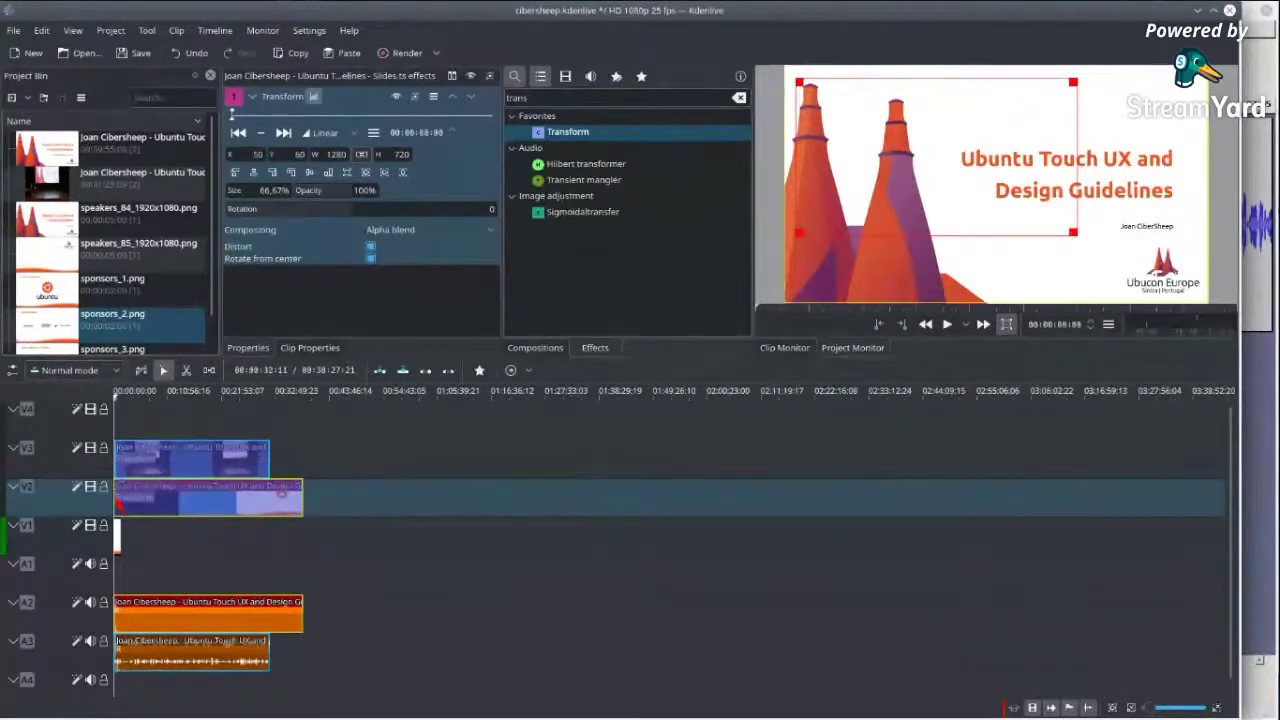
{"action": "left_click_drag", "start_coordinate": [118, 504], "coordinate": [155, 505]}
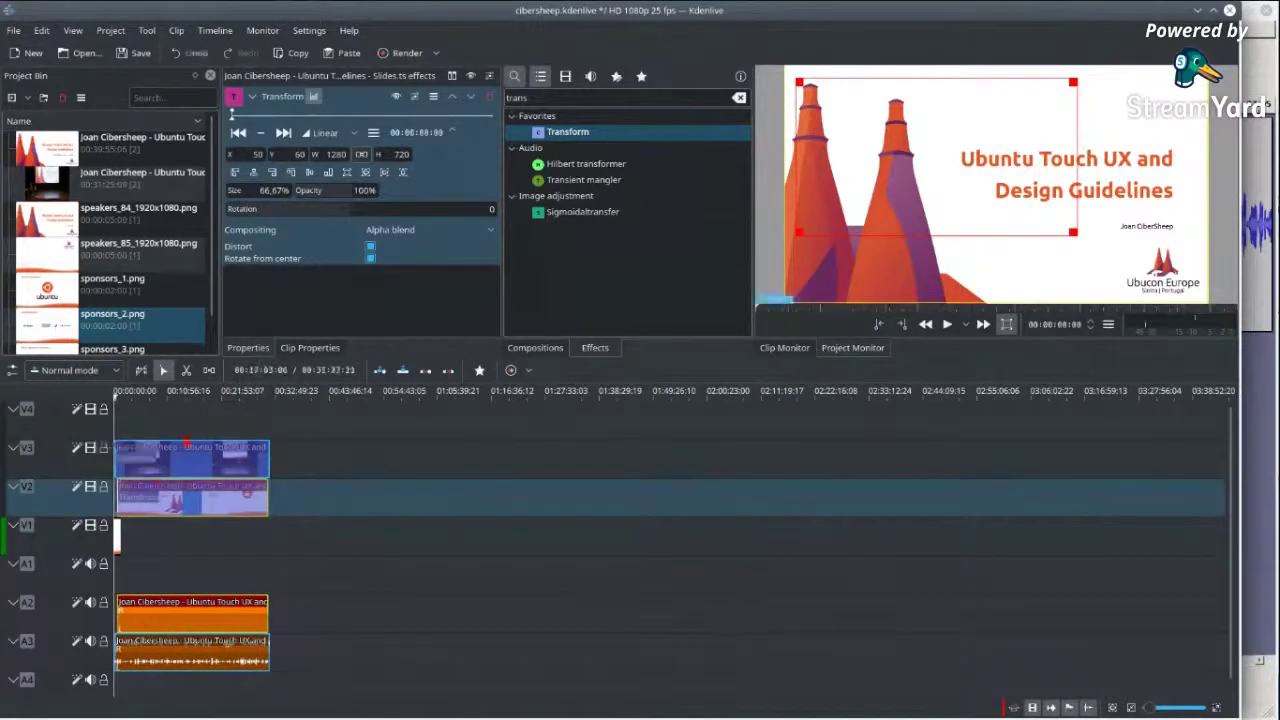
{"action": "left_click", "coordinate": [132, 410]}
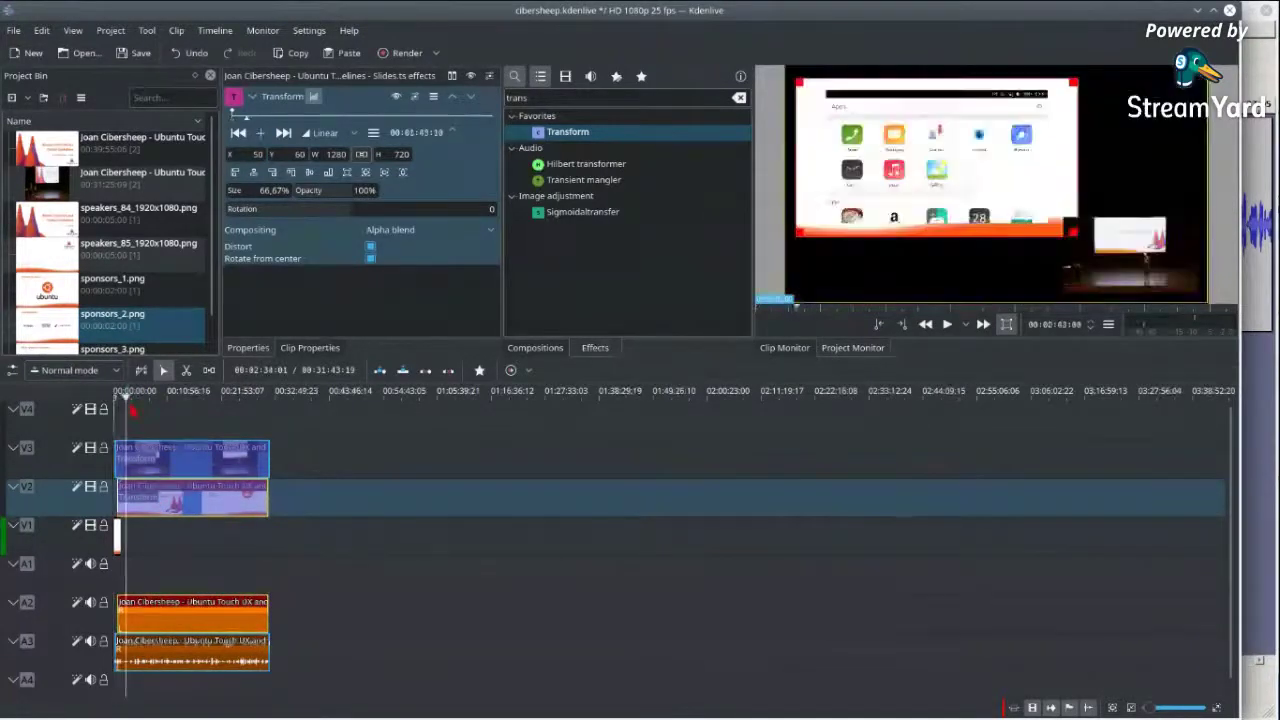
{"action": "scroll", "coordinate": [140, 410], "scroll_direction": "up", "scroll_amount": 4}
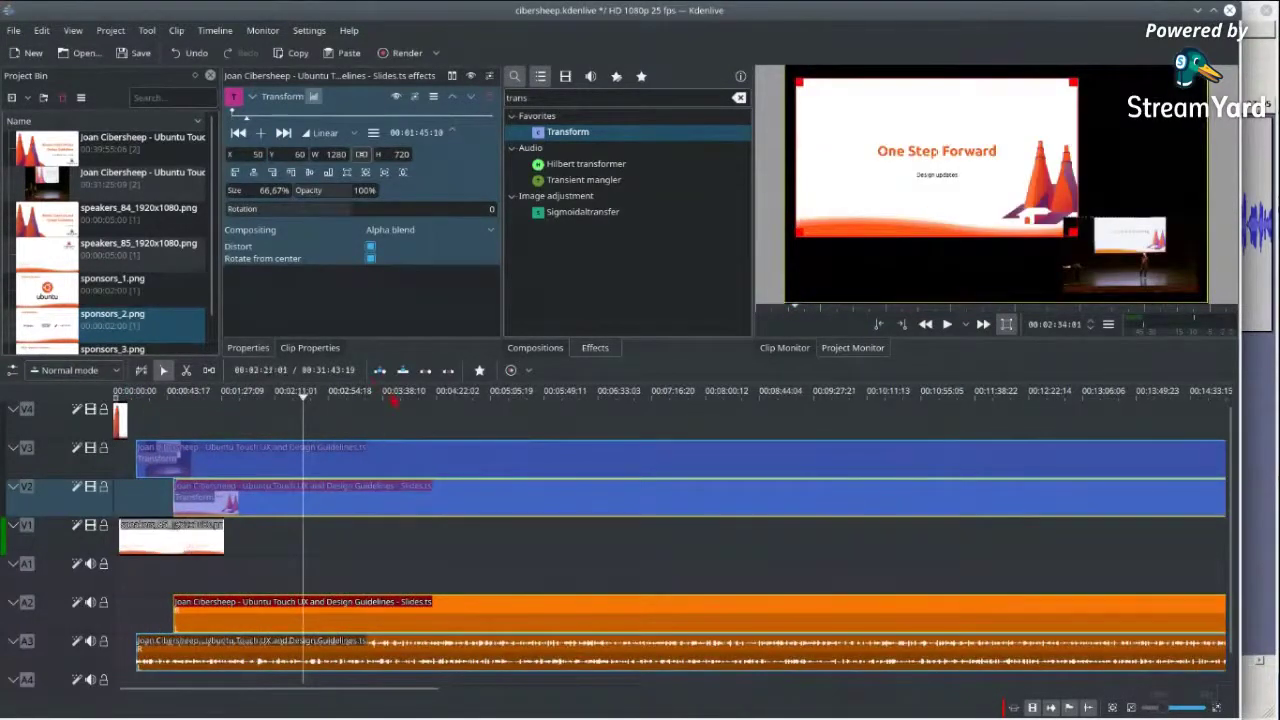
- Preview the opening two minutes and the clip boundaries to compare the slides on V2 with the camera recording
{"action": "left_click", "coordinate": [262, 400]}
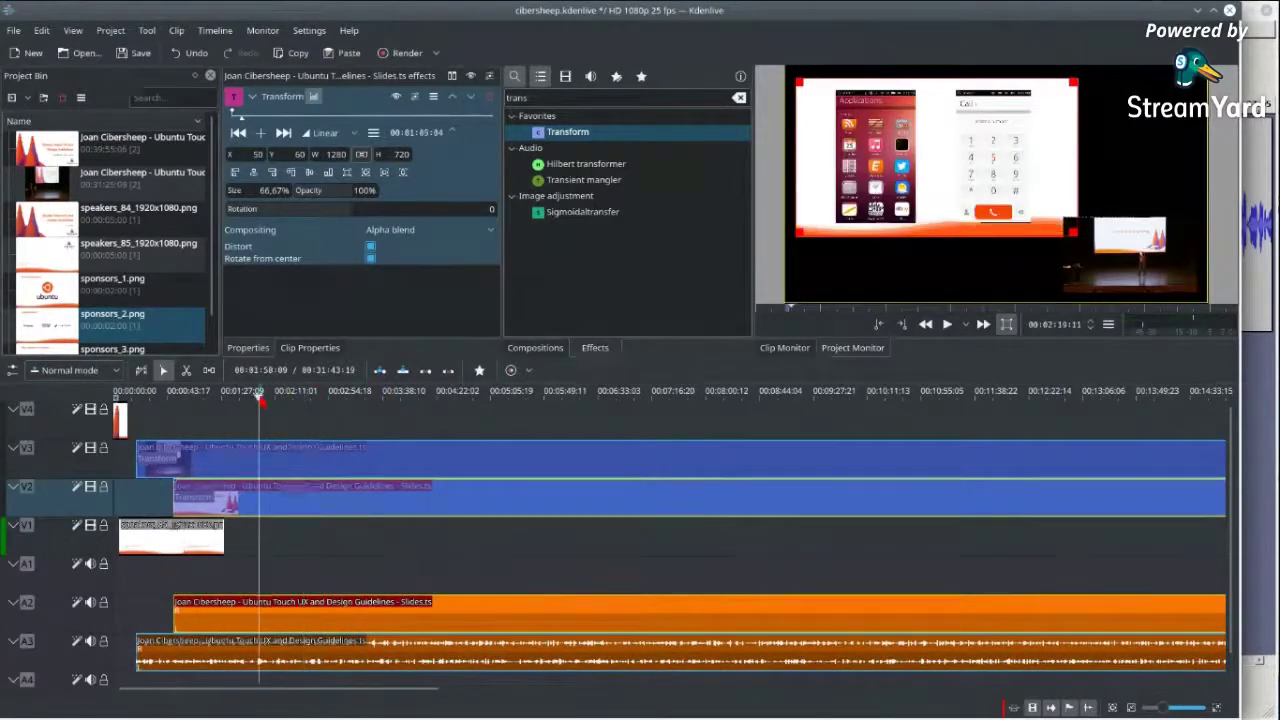
{"action": "left_click", "coordinate": [227, 398]}
{"action": "left_click", "coordinate": [201, 398]}
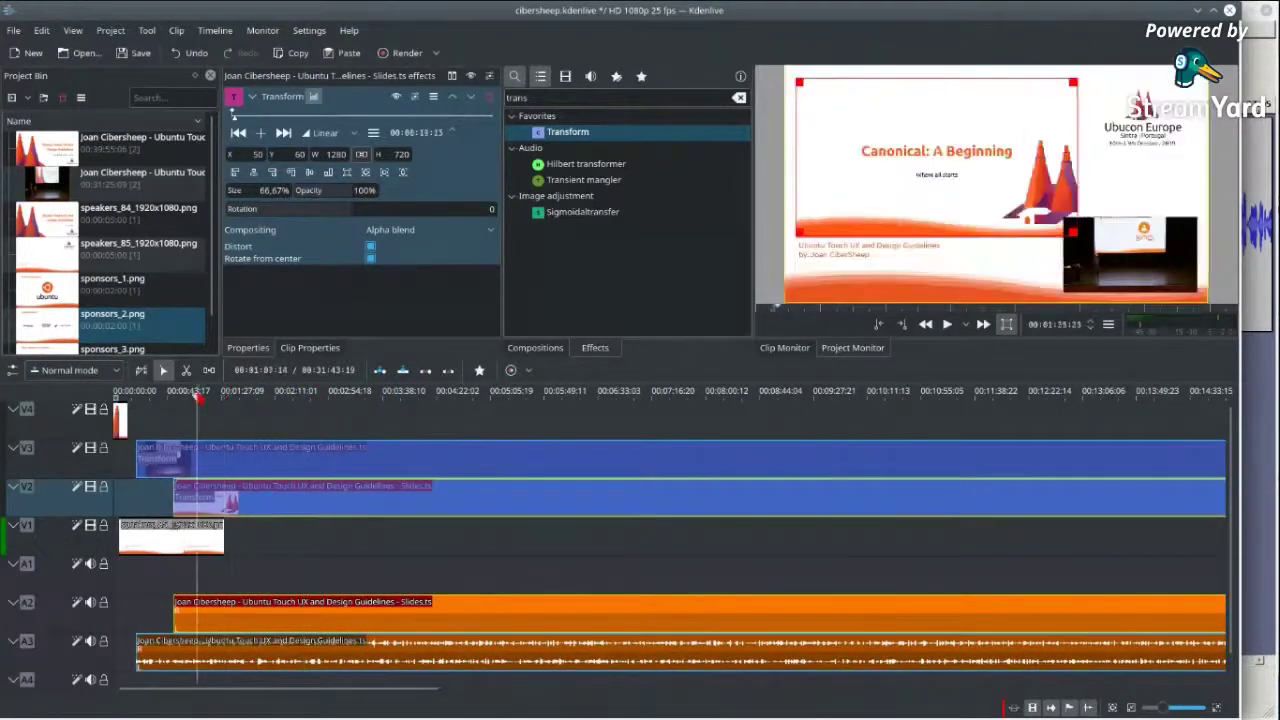
{"action": "left_click", "coordinate": [207, 398]}
{"action": "left_click", "coordinate": [209, 398]}
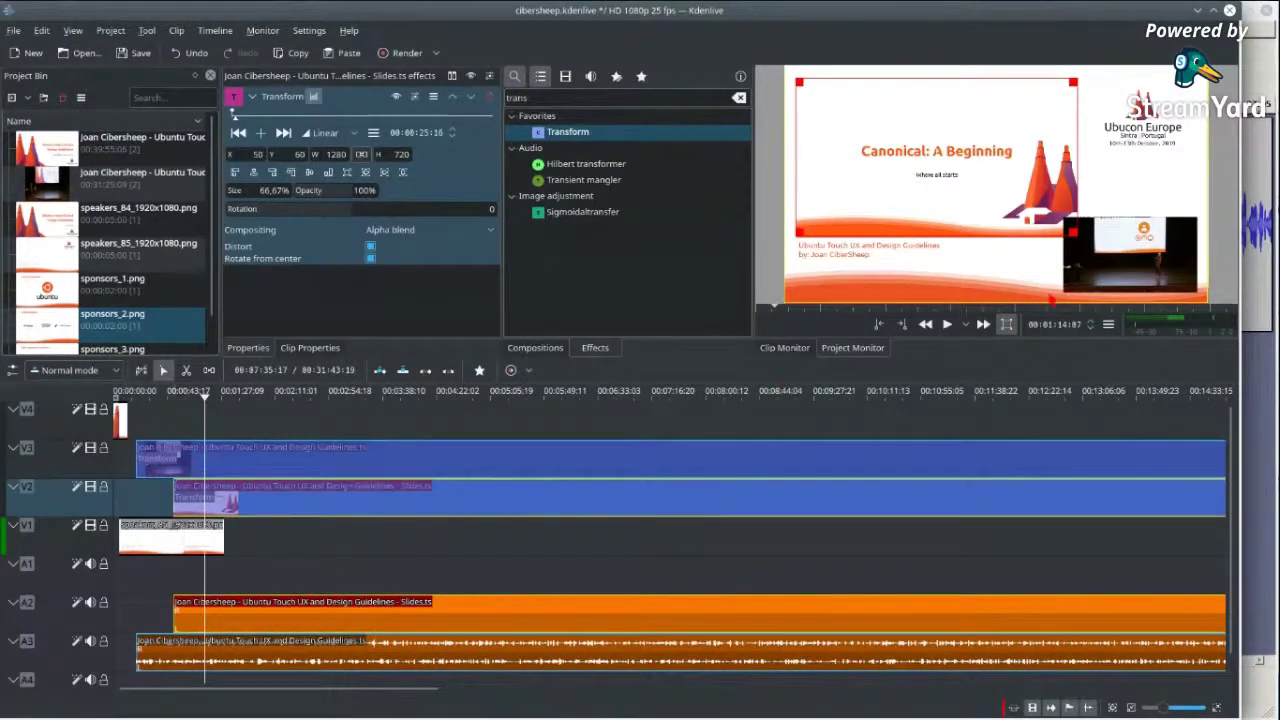
{"action": "key", "text": "alt+Left"}
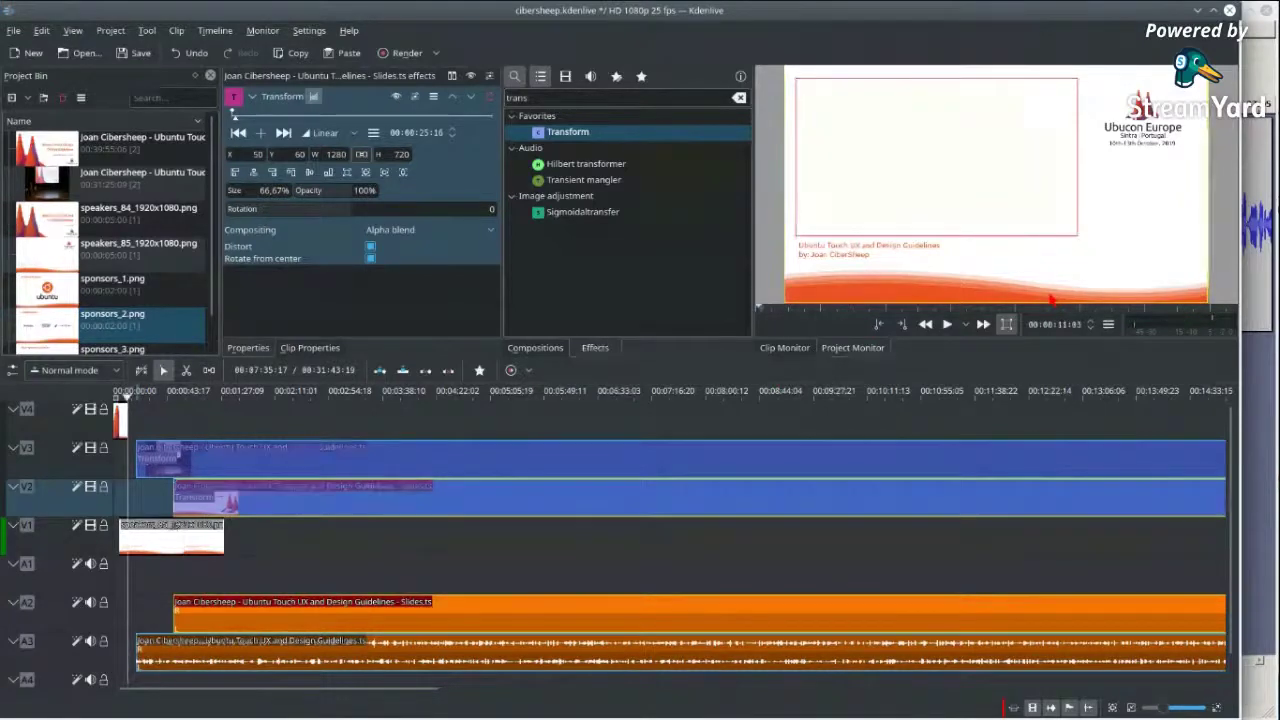
{"action": "key", "text": "alt+Right"}
{"action": "key", "text": "alt+Left"}
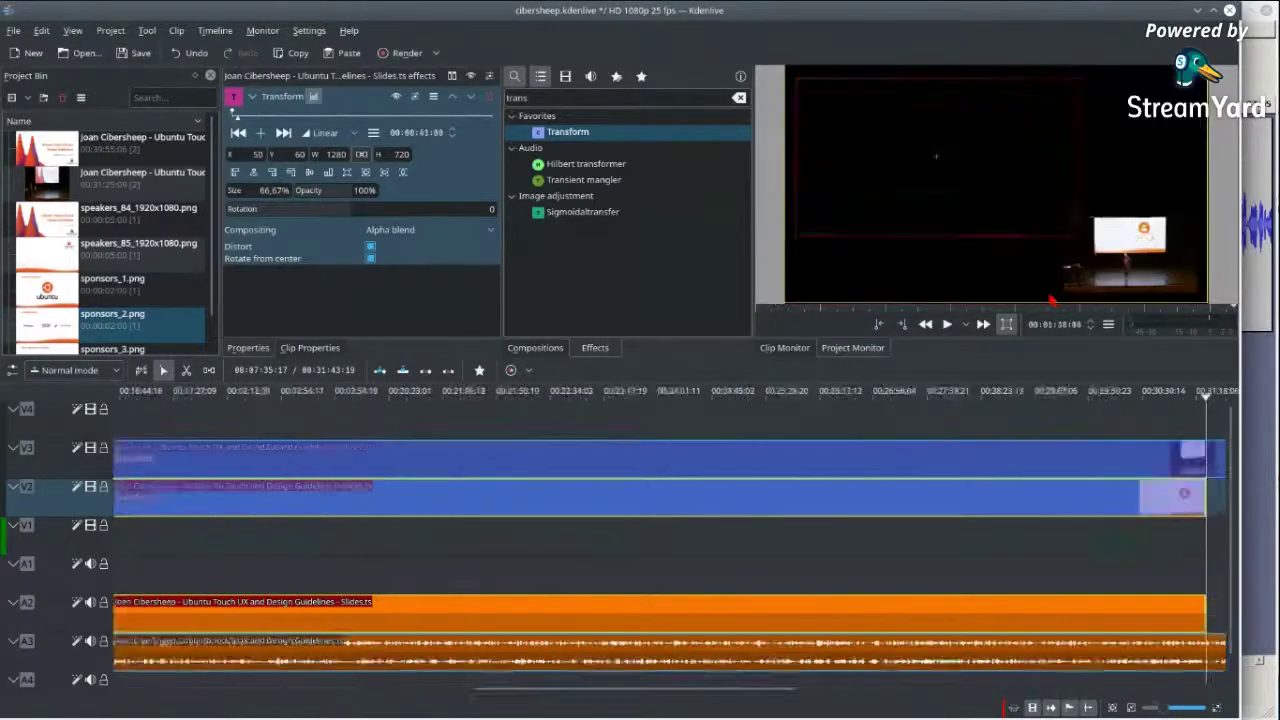
{"action": "key", "text": "alt+Right"}
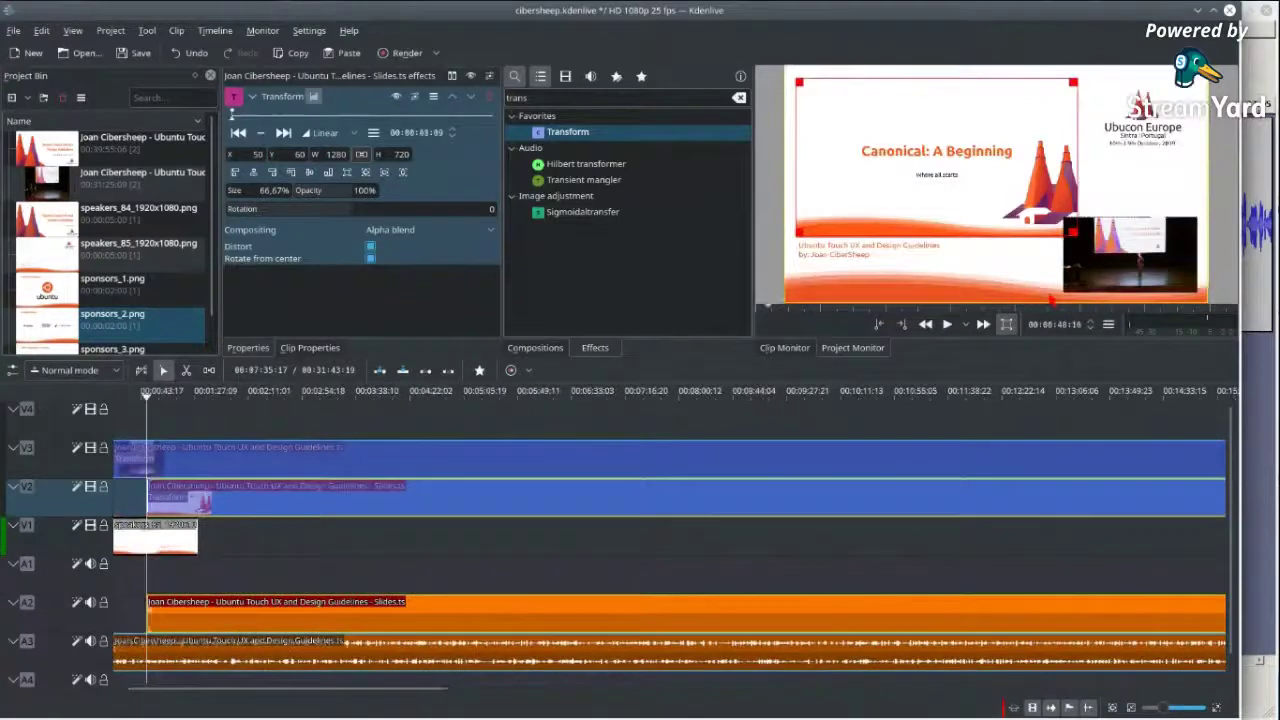
- Step second by second from the start of the slides clip to about 1:11 to locate the first slide change in the camera recording
{"action": "key", "text": "shift+Left"}
{"action": "key", "text": "shift+Left"}
{"action": "key", "text": "shift+Left"}
{"action": "key", "text": "shift+Left"}
{"action": "key", "text": "shift+Left"}
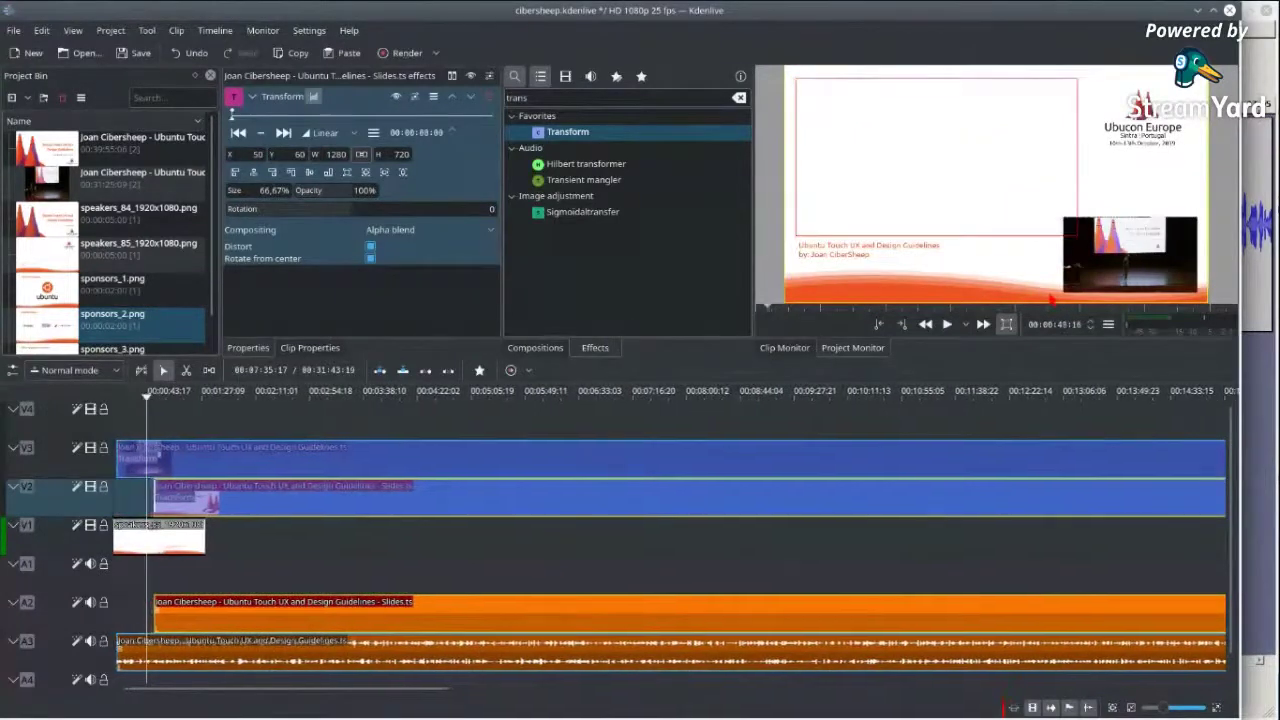
{"action": "key", "text": "shift+Right"}
{"action": "key", "text": "shift+Right"}
{"action": "key", "text": "shift+Right"}
{"action": "key", "text": "shift+Right"}
{"action": "key", "text": "shift+Right"}
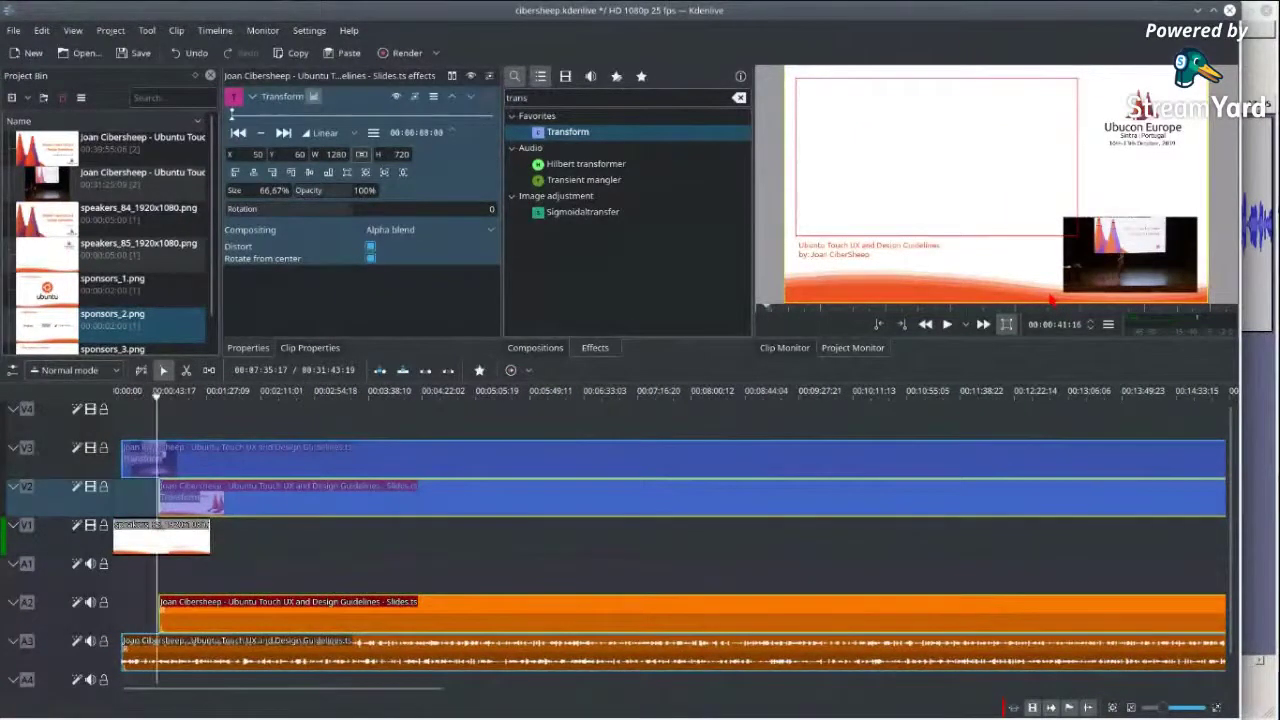
{"action": "key", "text": "shift+Right"}
{"action": "key", "text": "shift+Right"}
{"action": "key", "text": "shift+Right"}
{"action": "key", "text": "shift+Right"}
{"action": "key", "text": "shift+Right"}
{"action": "key", "text": "shift+Right"}
{"action": "key", "text": "shift+Right"}
{"action": "key", "text": "shift+Right"}
{"action": "key", "text": "shift+Right"}
{"action": "key", "text": "shift+Right"}
{"action": "key", "text": "shift+Right"}
{"action": "key", "text": "shift+Right"}
{"action": "key", "text": "shift+Right"}
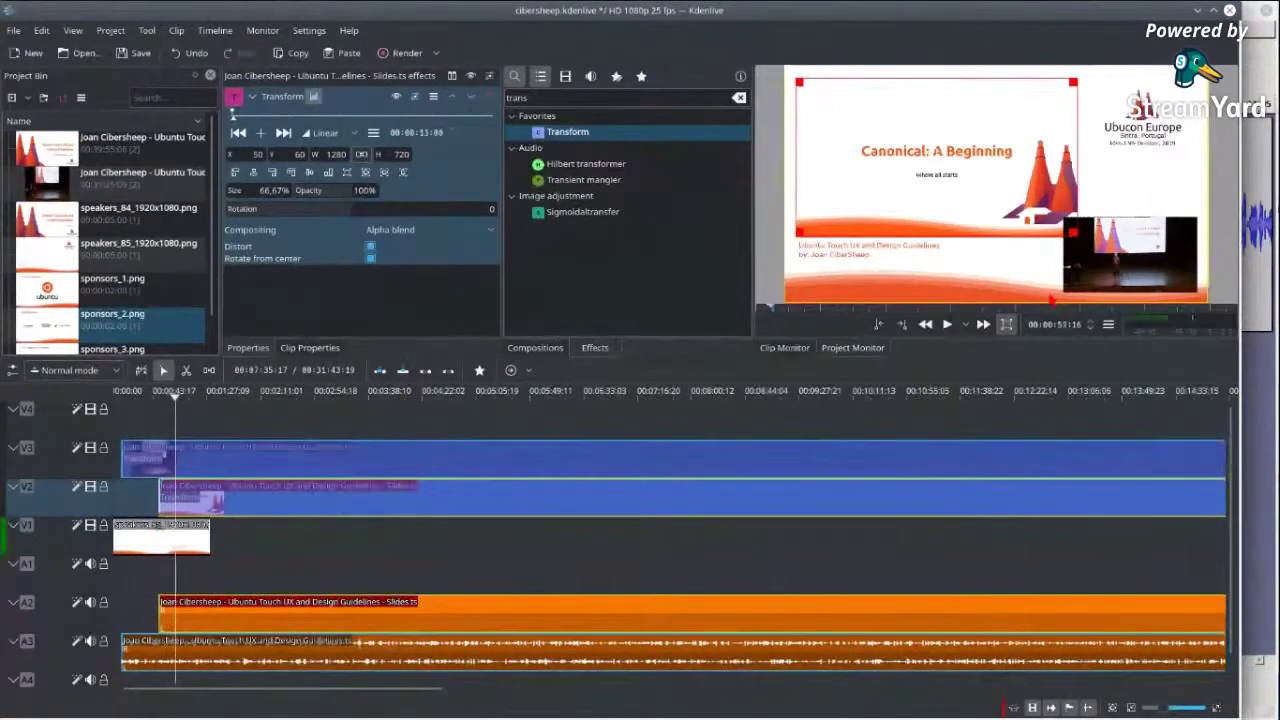
{"action": "key", "text": "shift+Right"}
{"action": "key", "text": "shift+Right"}
{"action": "key", "text": "shift+Right"}
{"action": "key", "text": "shift+Right"}
{"action": "key", "text": "shift+Right"}
{"action": "key", "text": "shift+Right"}
{"action": "key", "text": "shift+Right"}
{"action": "key", "text": "shift+Right"}
{"action": "key", "text": "shift+Right"}
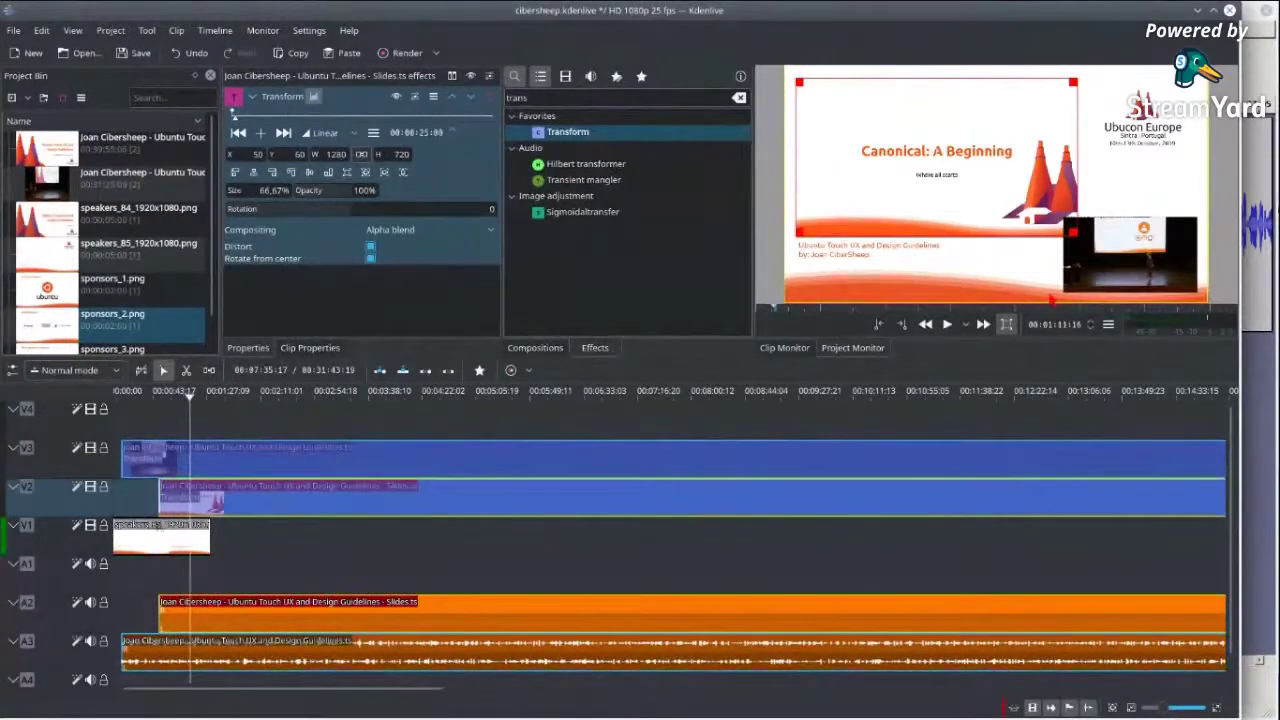
{"action": "key", "text": "shift+Left"}
{"action": "key", "text": "shift+Left"}
{"action": "key", "text": "shift+Left"}
{"action": "key", "text": "shift+Left"}
{"action": "key", "text": "shift+Left"}
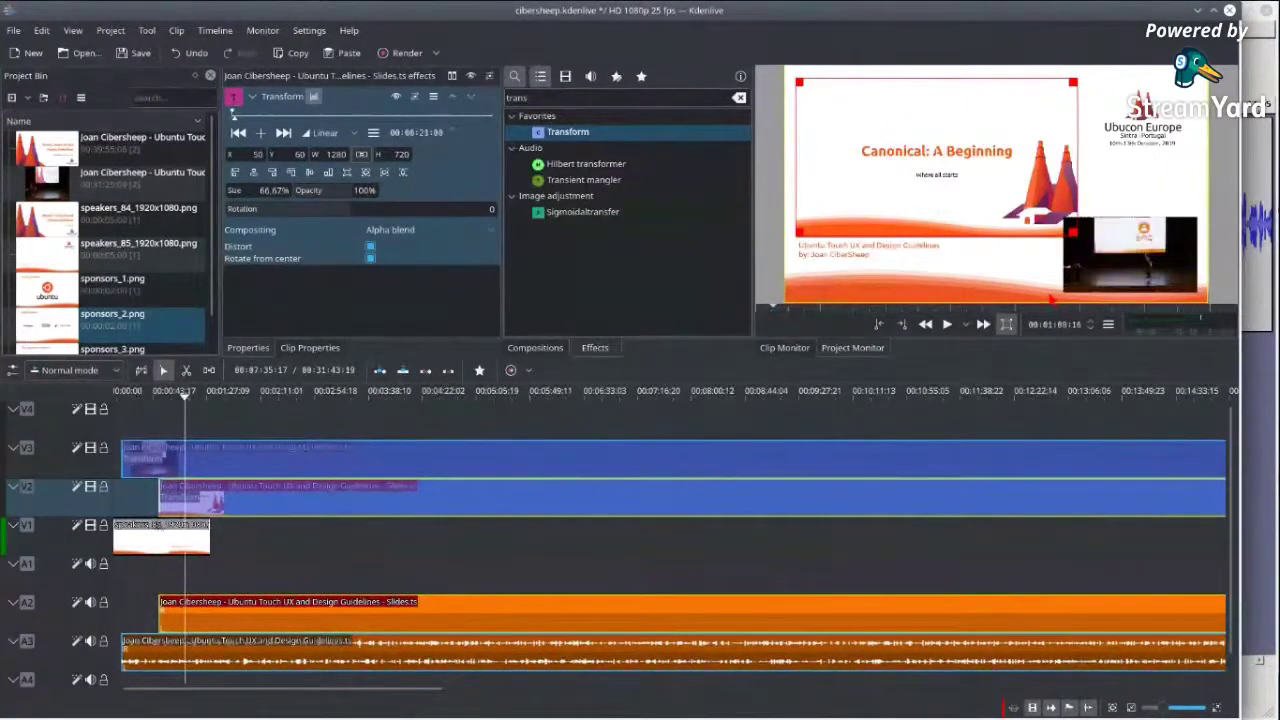
{"action": "key", "text": "shift+Right"}
{"action": "key", "text": "shift+Left"}
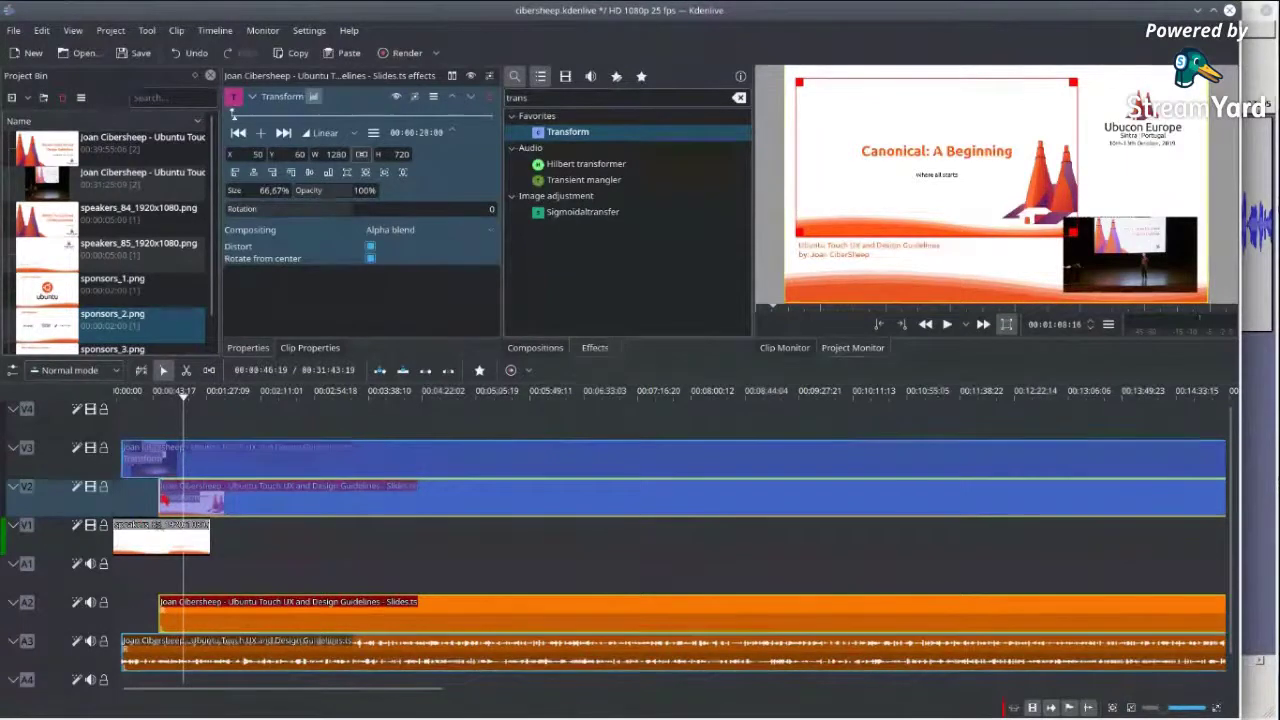
- Undo the latest changes to the slides clip on V2 and place it to begin about 46 seconds into the timeline
{"action": "left_click_drag", "start_coordinate": [218, 500], "coordinate": [265, 507]}
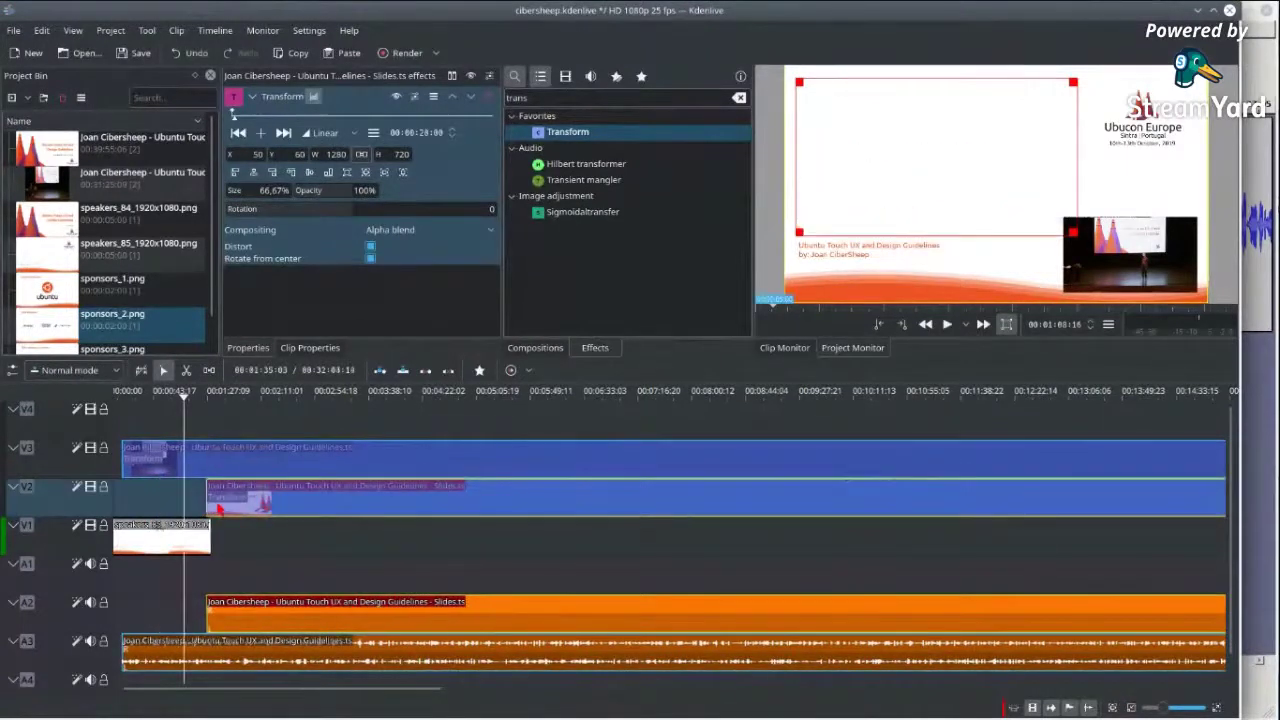
{"action": "key", "text": "ctrl+z"}
{"action": "key", "text": "ctrl+z"}
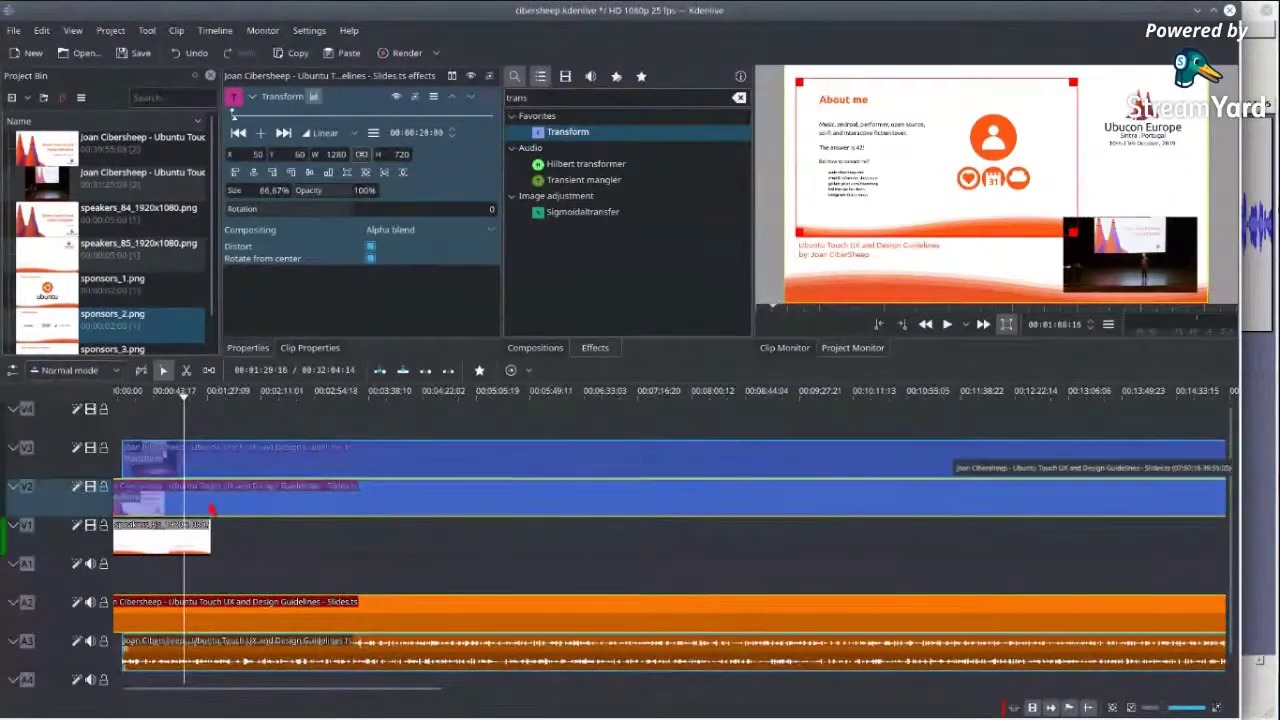
{"action": "left_click_drag", "start_coordinate": [210, 510], "coordinate": [270, 509]}
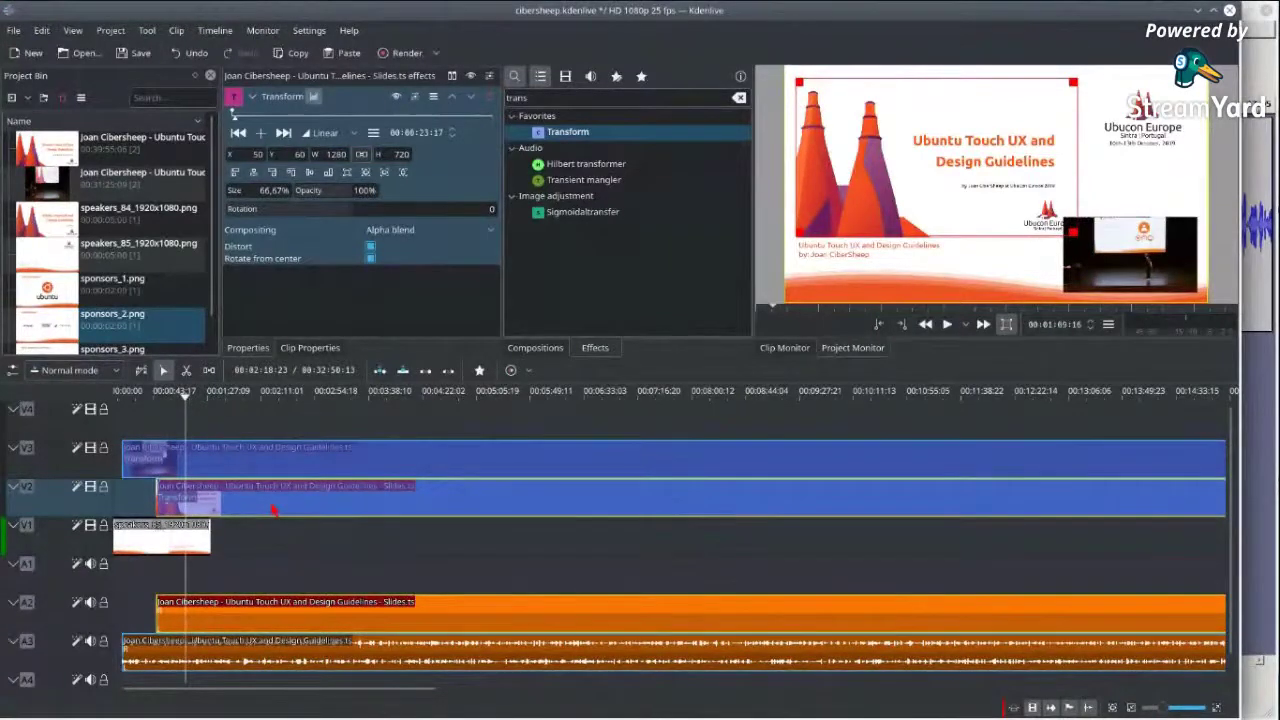
- Shift the slides clip on V2 in finer moves so it begins about 42 seconds into the timeline
{"action": "scroll", "coordinate": [272, 510], "scroll_direction": "up", "scroll_amount": 8}
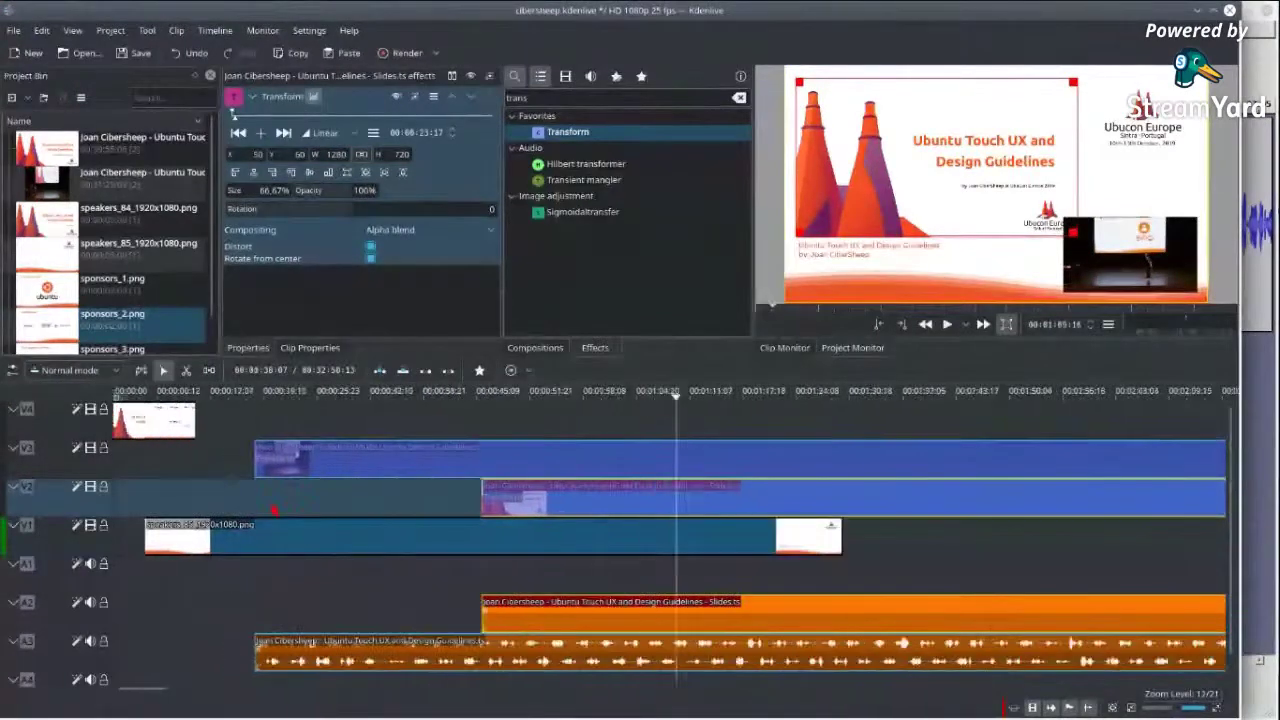
{"action": "scroll", "coordinate": [272, 510], "scroll_direction": "up", "scroll_amount": 2}
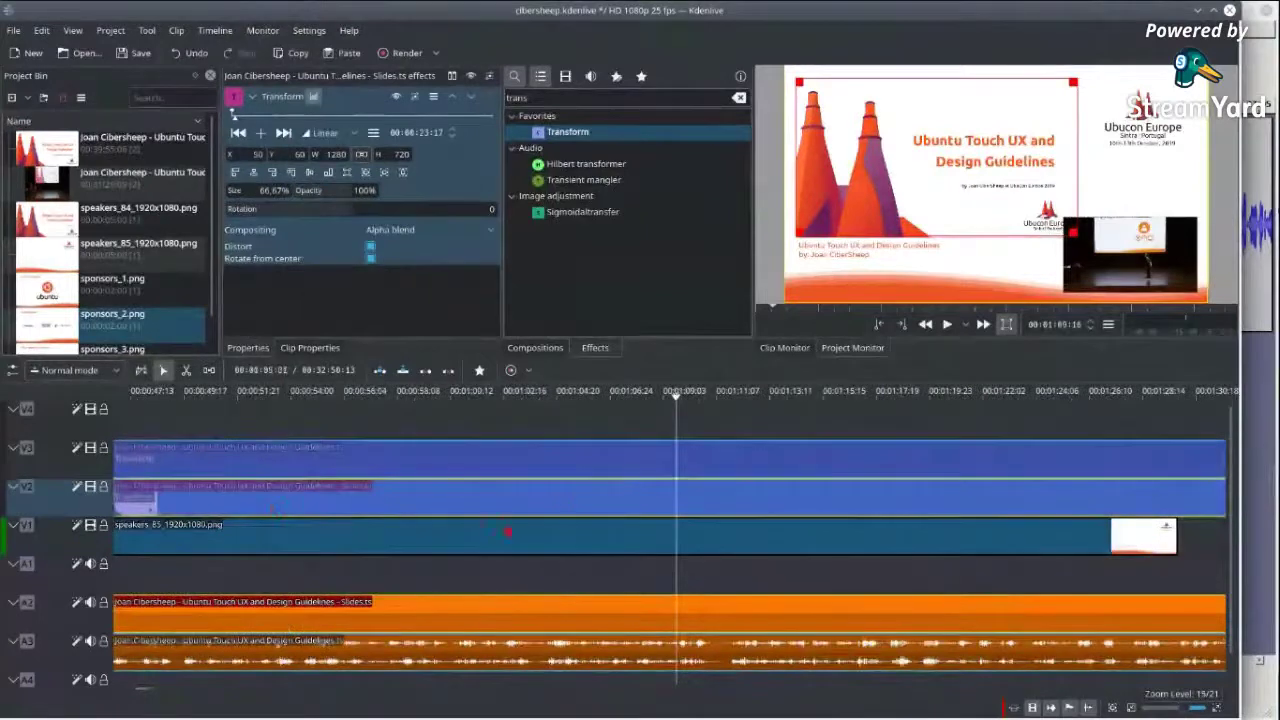
{"action": "left_click_drag", "start_coordinate": [514, 516], "coordinate": [455, 513]}
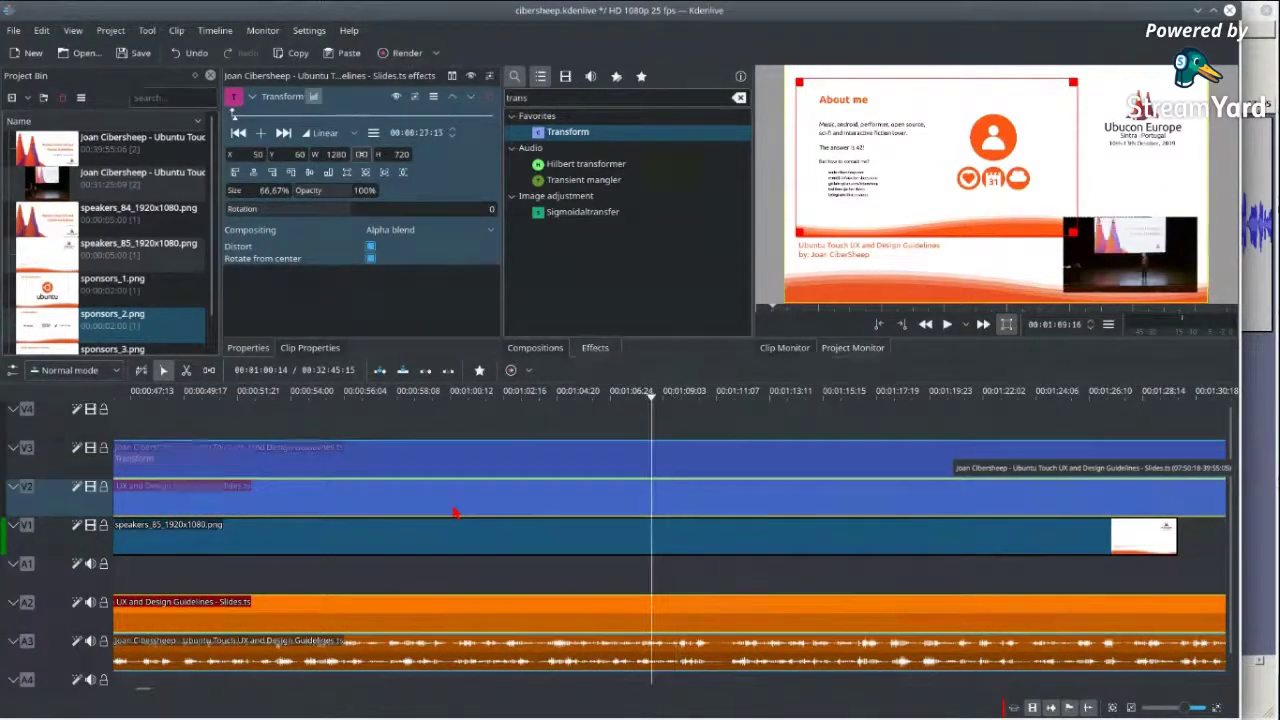
{"action": "left_click_drag", "start_coordinate": [455, 513], "coordinate": [609, 504]}
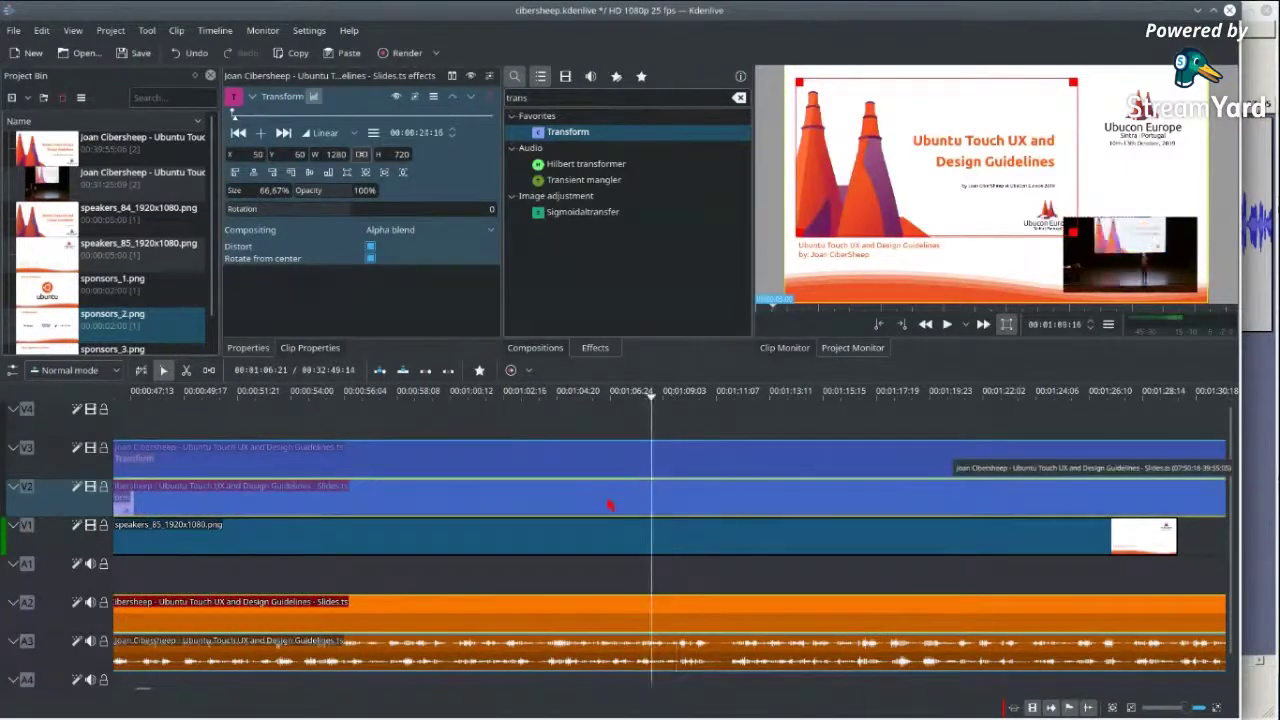
{"action": "scroll", "coordinate": [609, 504], "scroll_direction": "up", "scroll_amount": 2}
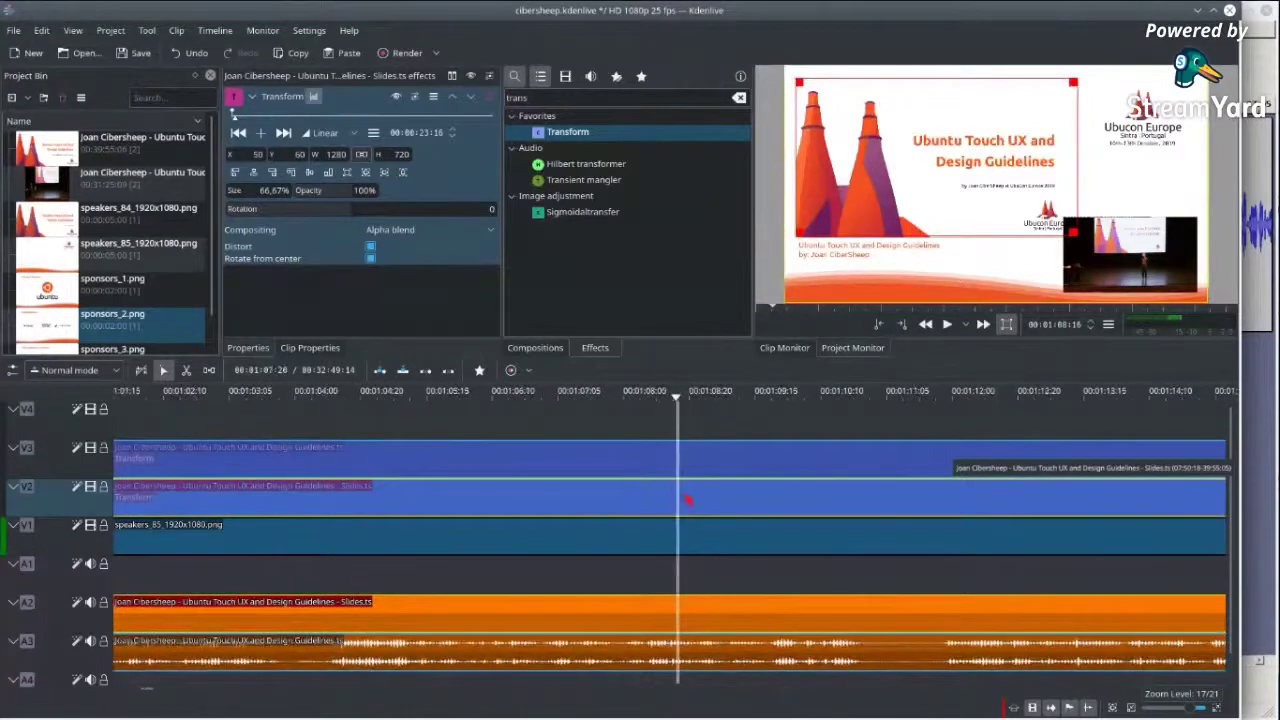
{"action": "left_click_drag", "start_coordinate": [700, 508], "coordinate": [486, 503]}
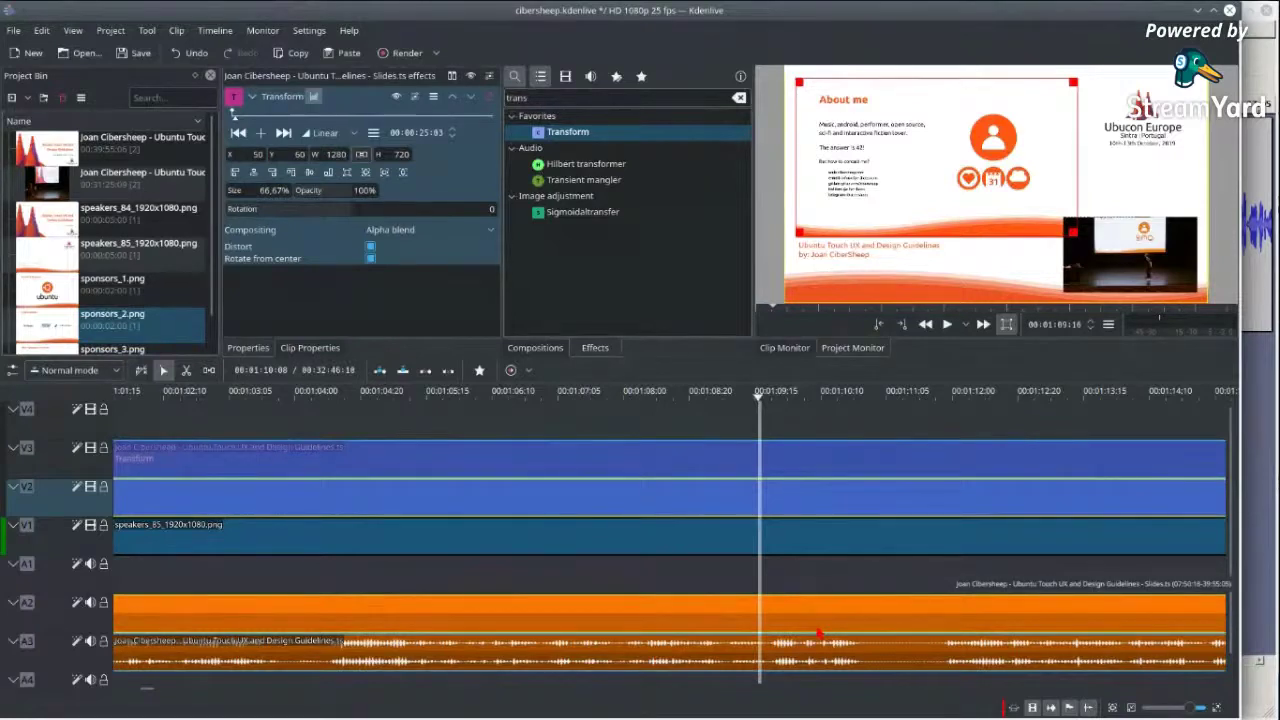
- Replay the first slide change around 1:08 to 1:10 and nudge the slides clip on V2 to start at 42:04
{"action": "key", "text": "shift+Left"}
{"action": "key", "text": "shift+Left"}
{"action": "key", "text": "shift+Left"}
{"action": "key", "text": "shift+Left"}
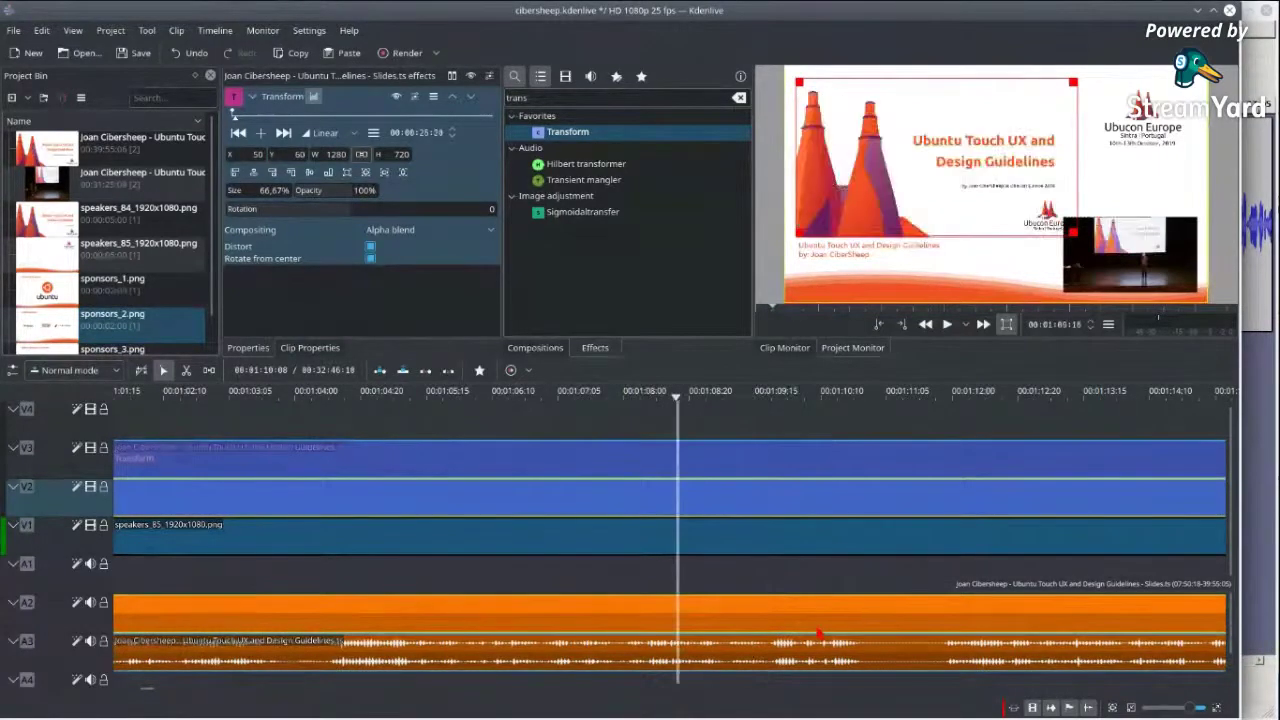
{"action": "key", "text": "shift+Left"}
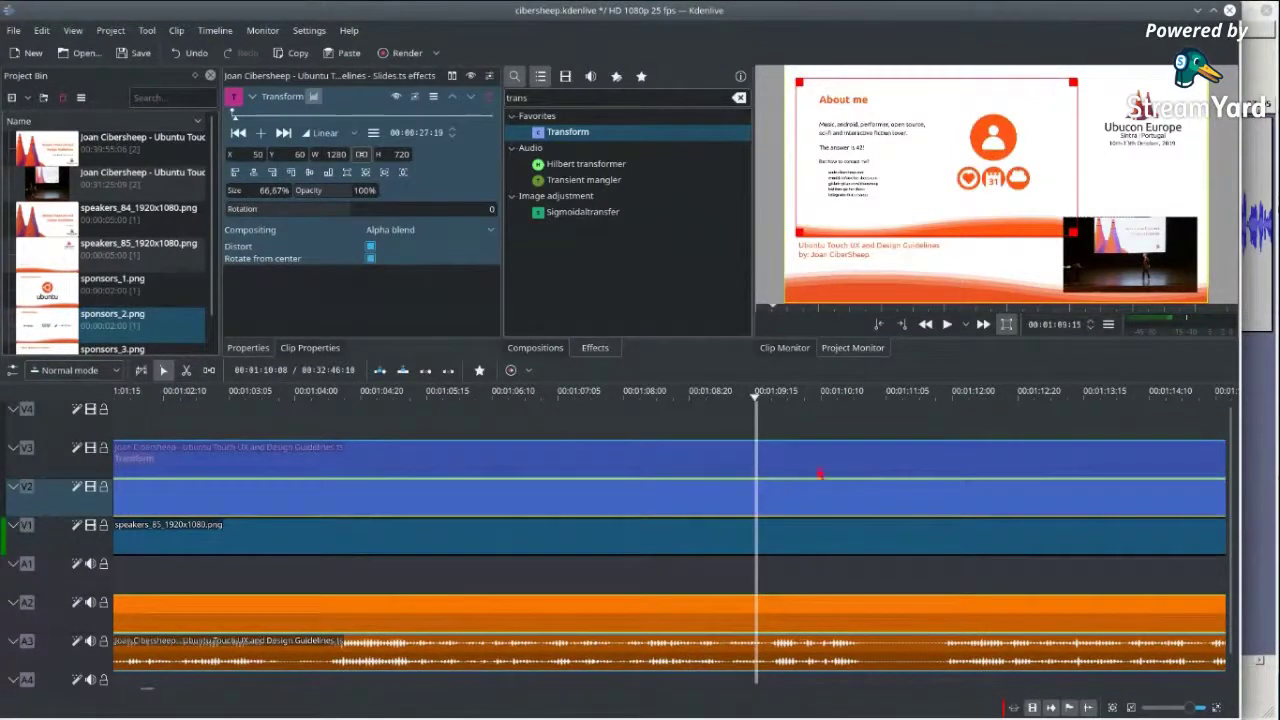
{"action": "left_click", "coordinate": [757, 505]}
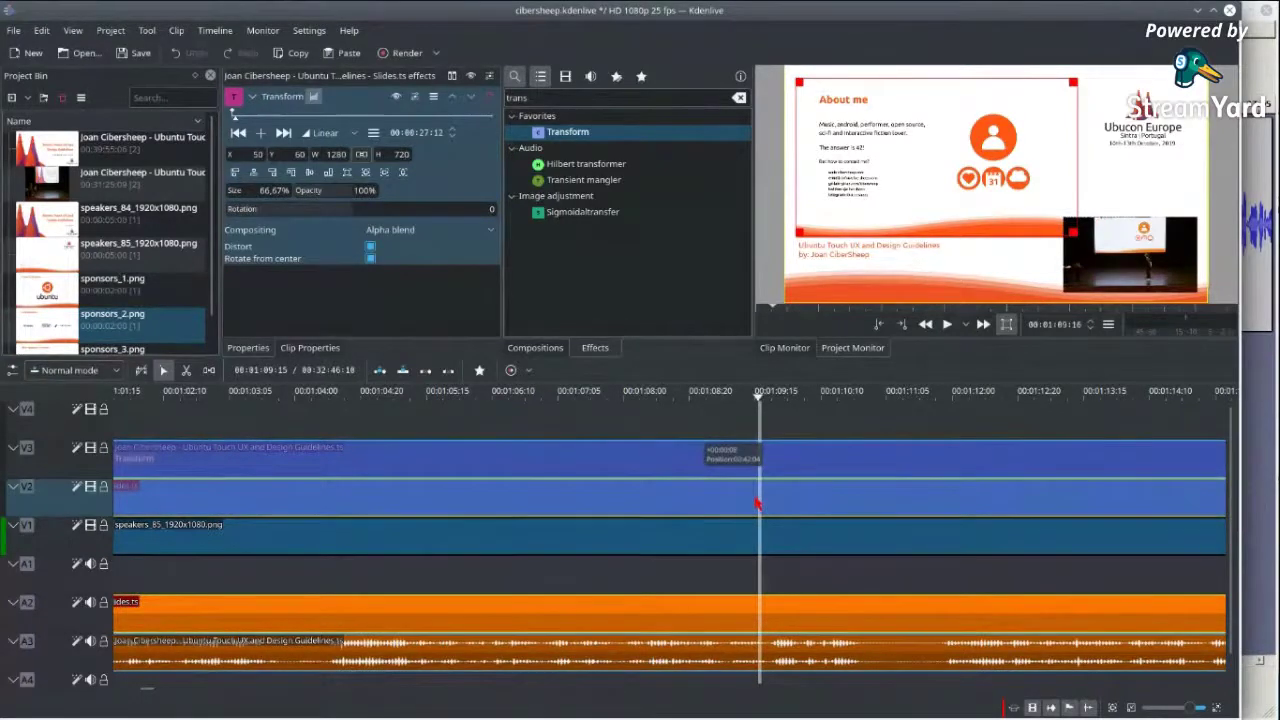
- Replay the transition and step forward frame by frame to find where the slide changes in the camera recording
{"action": "key", "text": "shift+Left"}
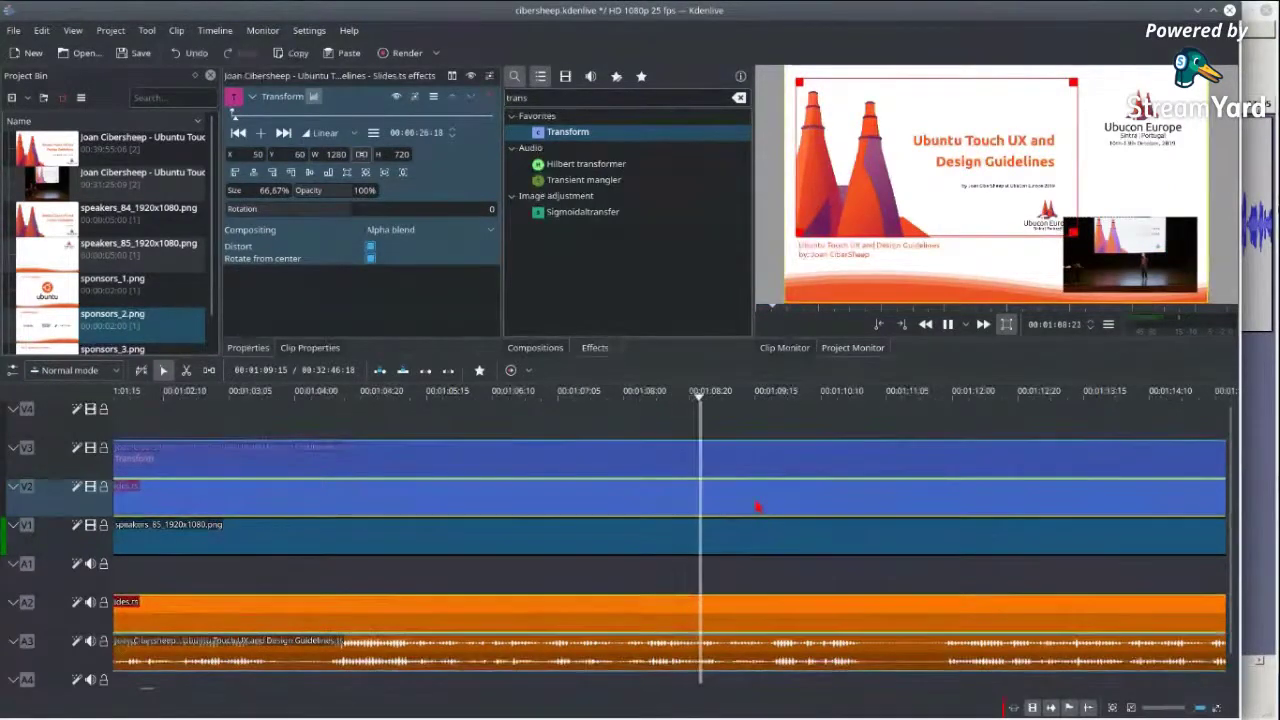
{"action": "key", "text": "space"}
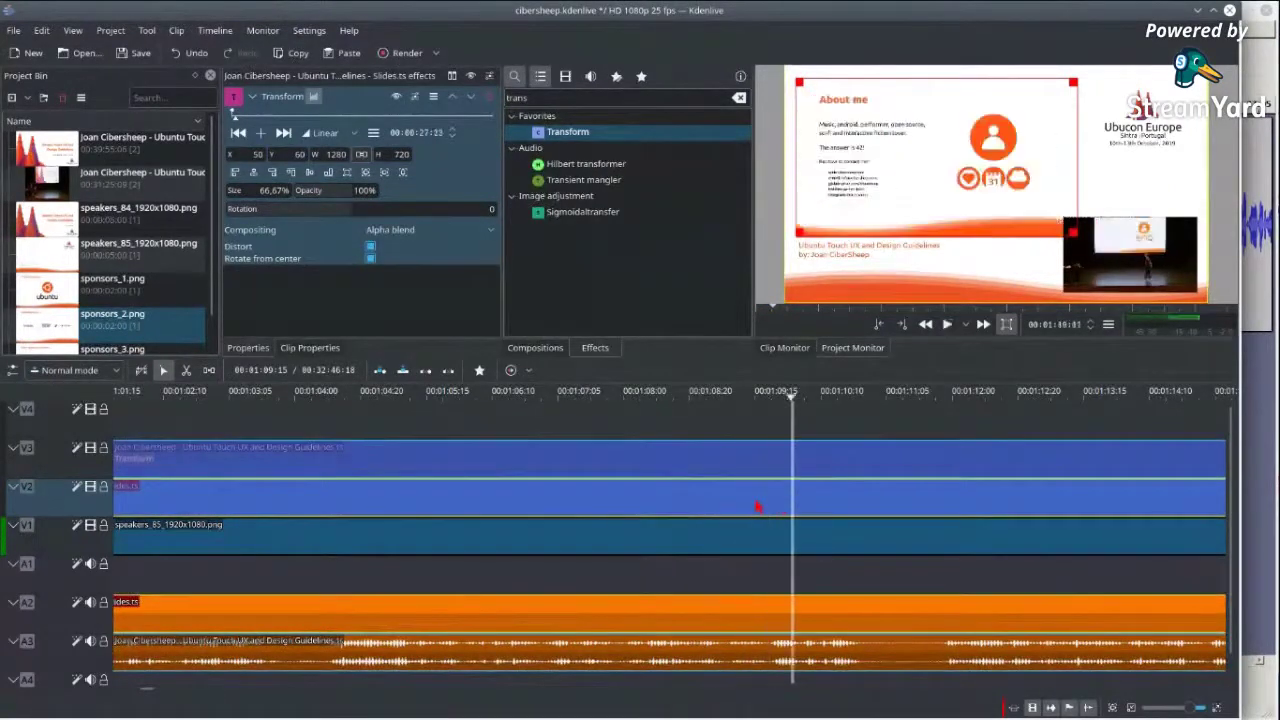
{"action": "key", "text": "shift+Left"}
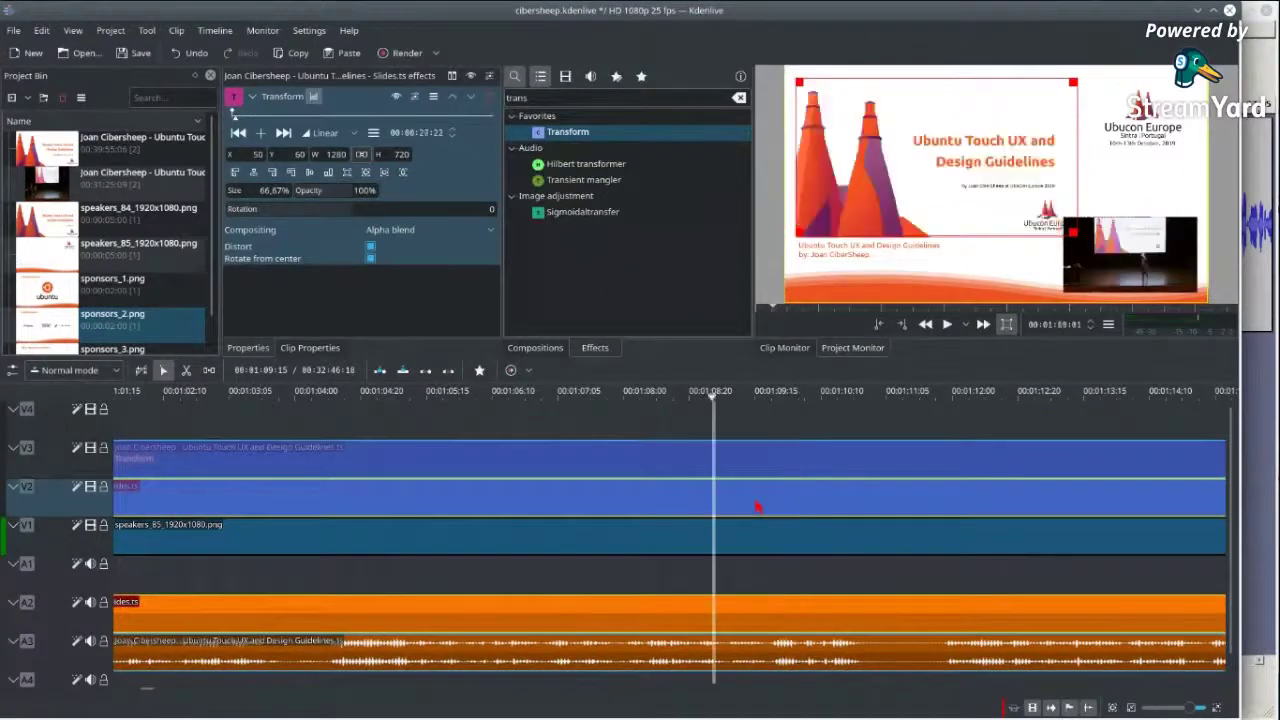
{"action": "key", "text": "Right"}
{"action": "key", "text": "Right"}
{"action": "key", "text": "Right"}
{"action": "key", "text": "Right"}
{"action": "key", "text": "Right"}
{"action": "key", "text": "Right"}
{"action": "key", "text": "Right"}
{"action": "key", "text": "Right"}
{"action": "key", "text": "Right"}
{"action": "key", "text": "Right"}
{"action": "key", "text": "Right"}
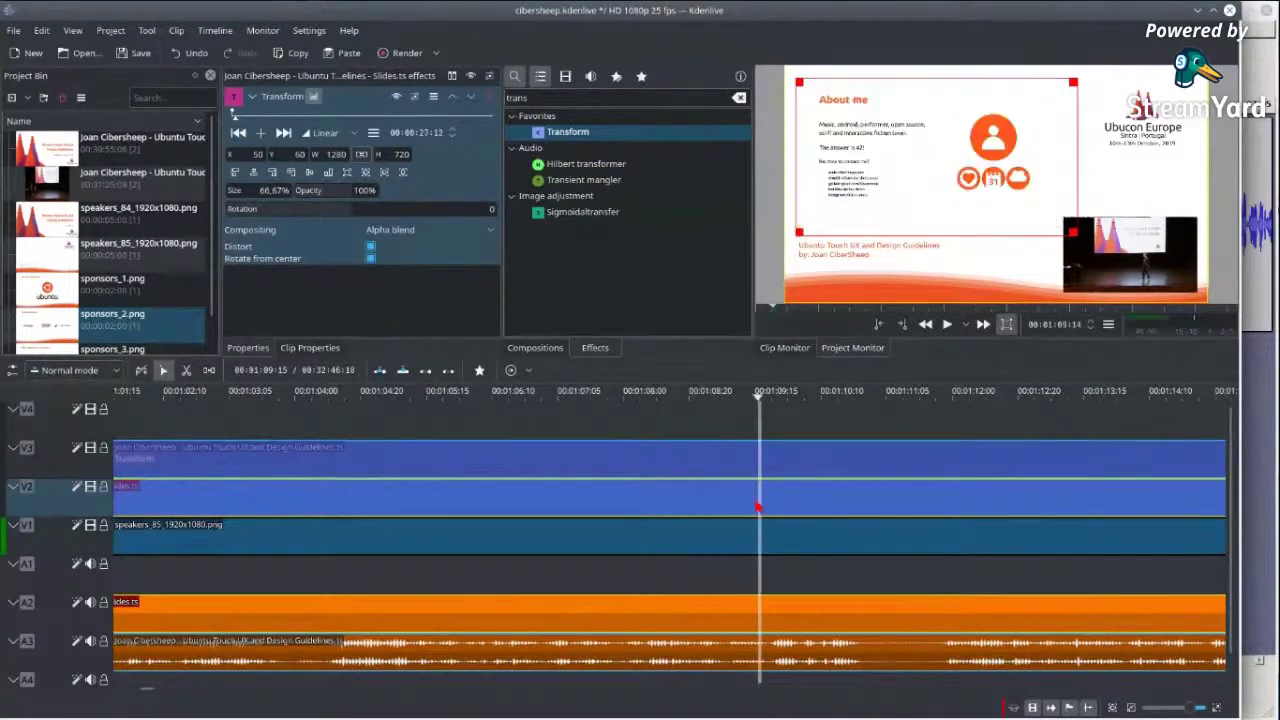
{"action": "key", "text": "Right"}
{"action": "key", "text": "Right"}
{"action": "key", "text": "Right"}
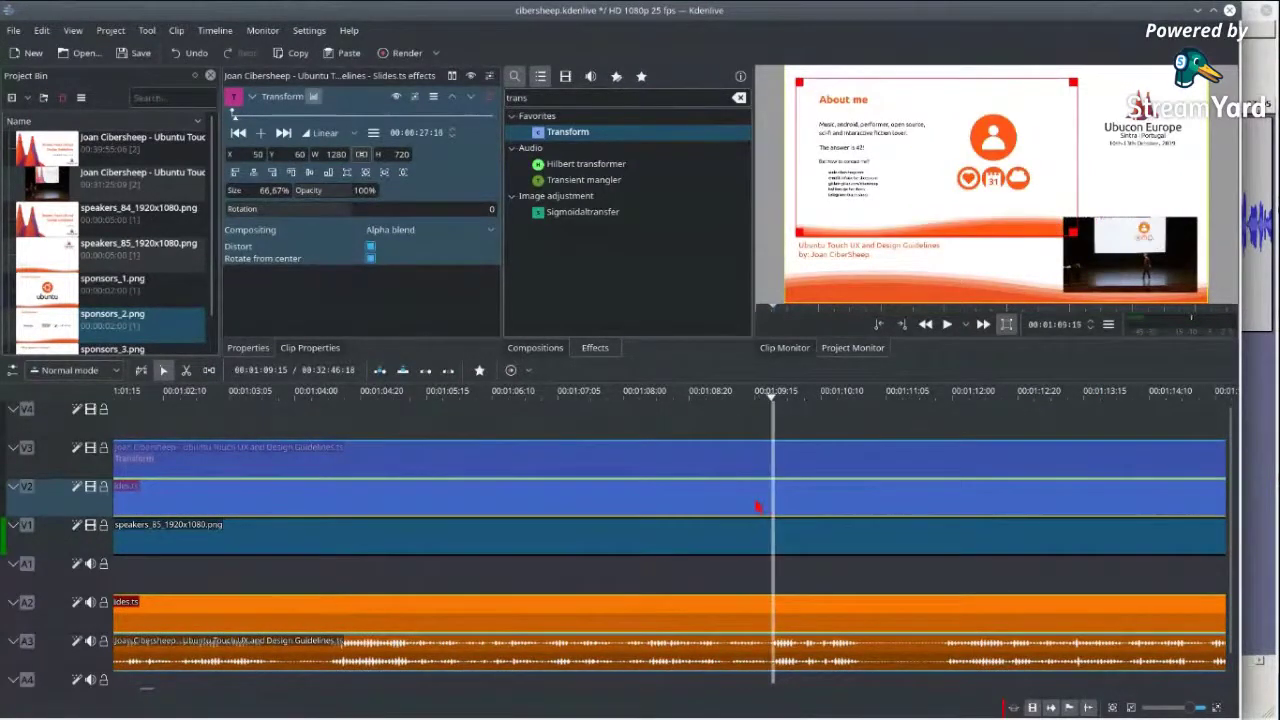
- Step back and forth frame by frame around 1:09 to find where the slides clip on V2 switches to "About me"
{"action": "key", "text": "Left"}
{"action": "key", "text": "Left"}
{"action": "key", "text": "Left"}
{"action": "key", "text": "Left"}
{"action": "key", "text": "Left"}
{"action": "key", "text": "Left"}
{"action": "key", "text": "Left"}
{"action": "key", "text": "Left"}
{"action": "key", "text": "Left"}
{"action": "key", "text": "Left"}
{"action": "key", "text": "Left"}
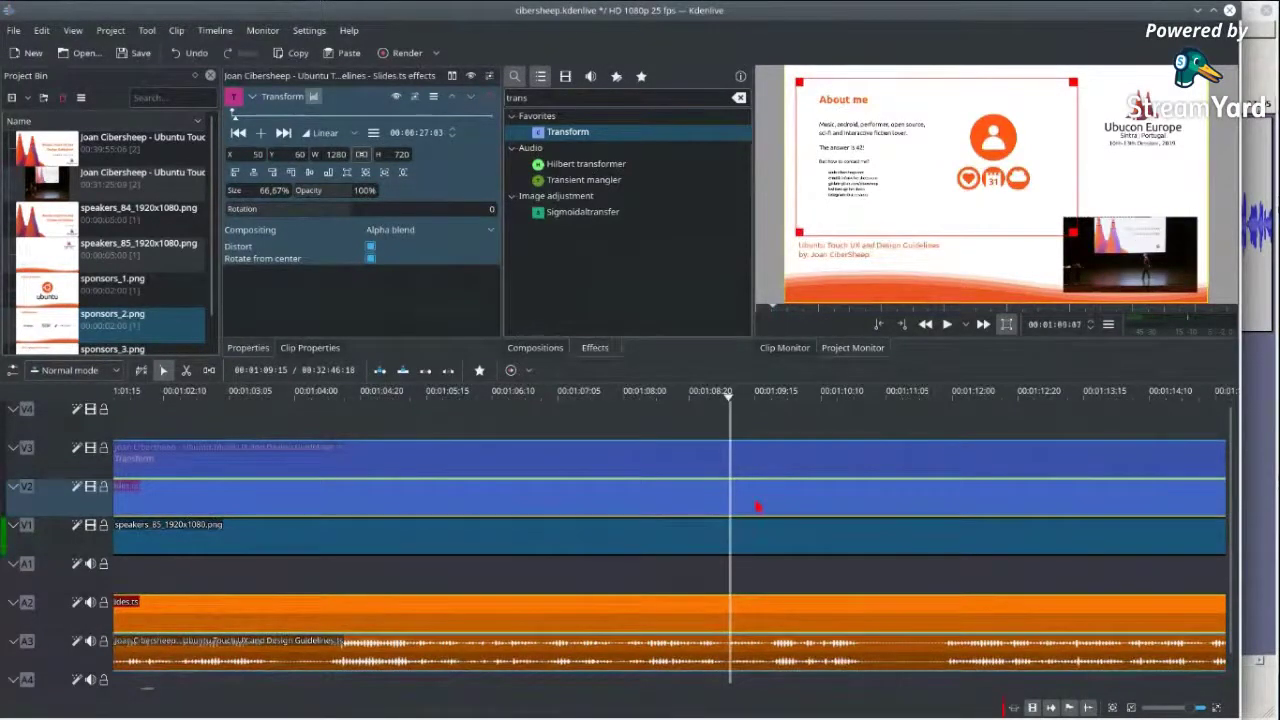
{"action": "key", "text": "Left"}
{"action": "key", "text": "Left"}
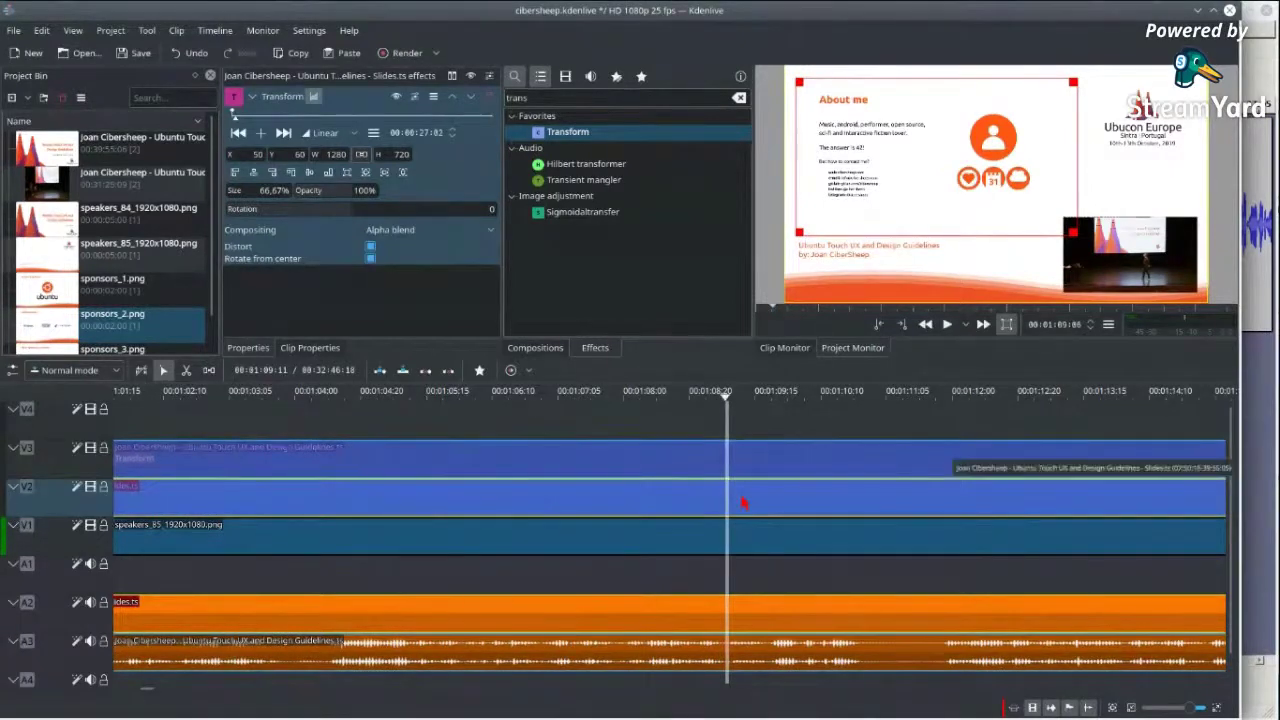
{"action": "key", "text": "Left"}
{"action": "key", "text": "Left"}
{"action": "key", "text": "Left"}
{"action": "key", "text": "Left"}
{"action": "key", "text": "Left"}
{"action": "key", "text": "Left"}
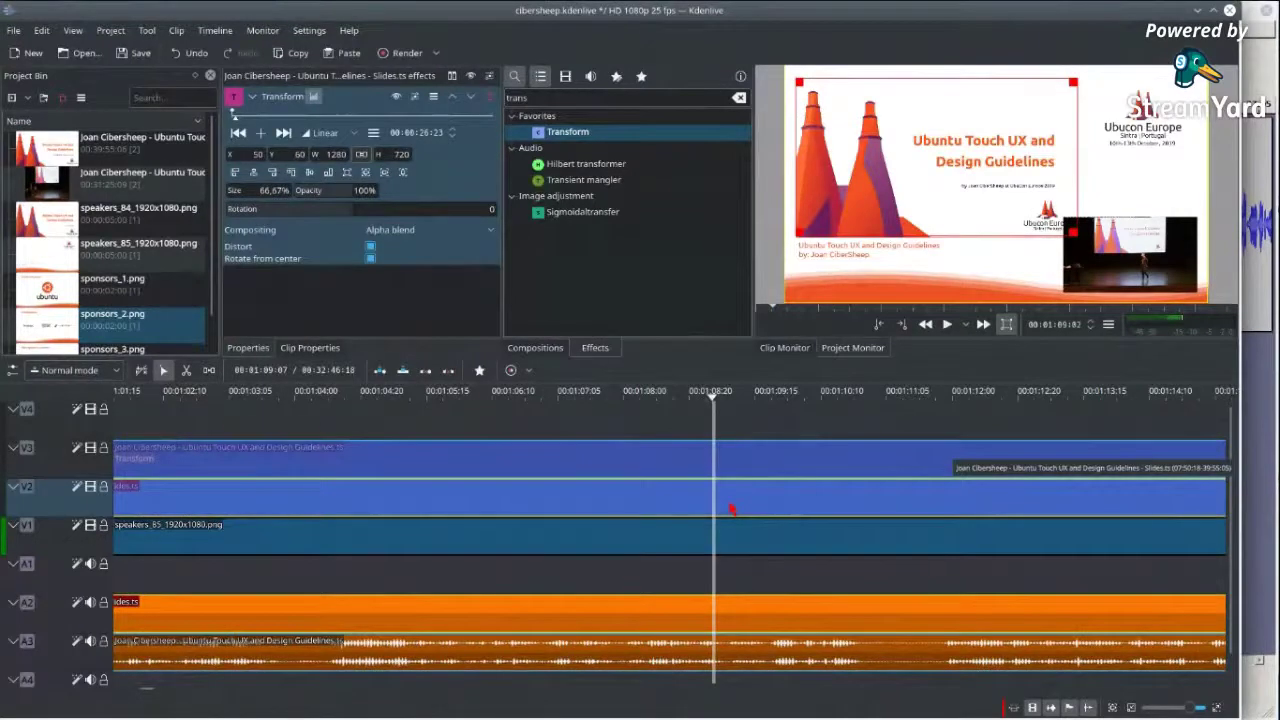
{"action": "key", "text": "Right"}
{"action": "key", "text": "Right"}
{"action": "key", "text": "Right"}
{"action": "key", "text": "Right"}
{"action": "key", "text": "Right"}
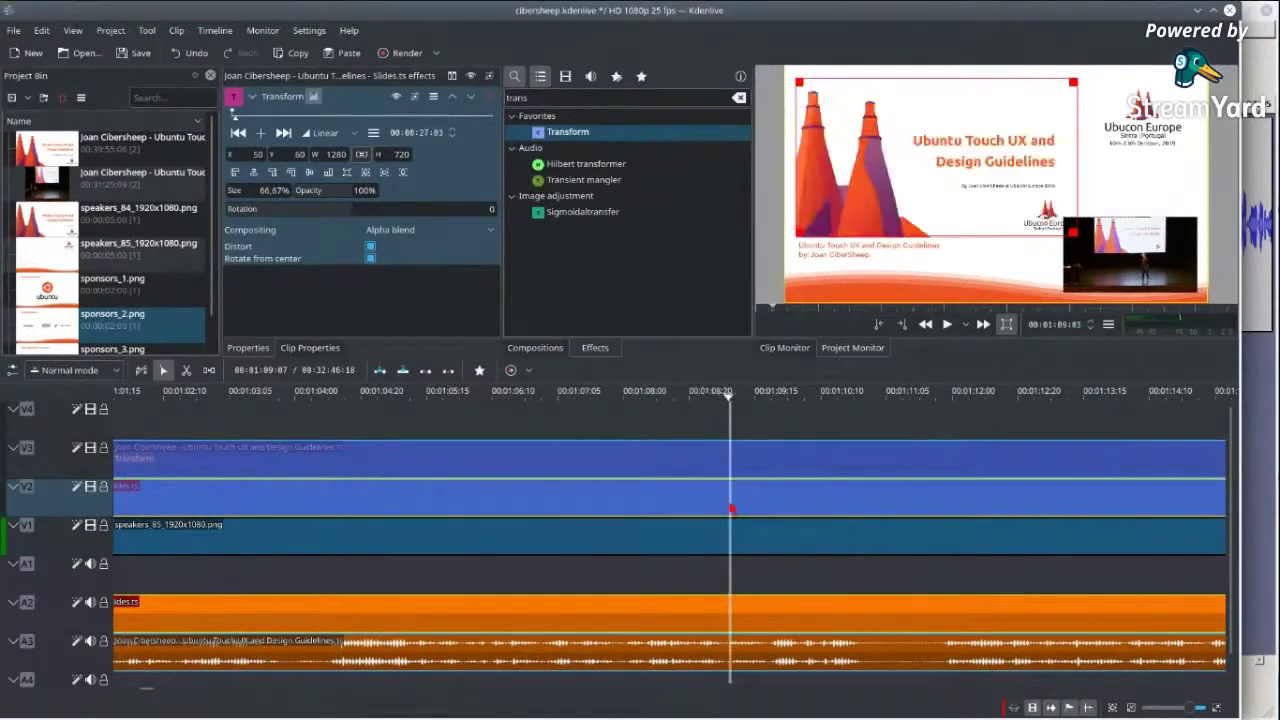
- Replay the slide change and nudge the slides clip on V2 about three frames later to match the camera
{"action": "key", "text": "shift+Left"}
{"action": "key", "text": "space"}
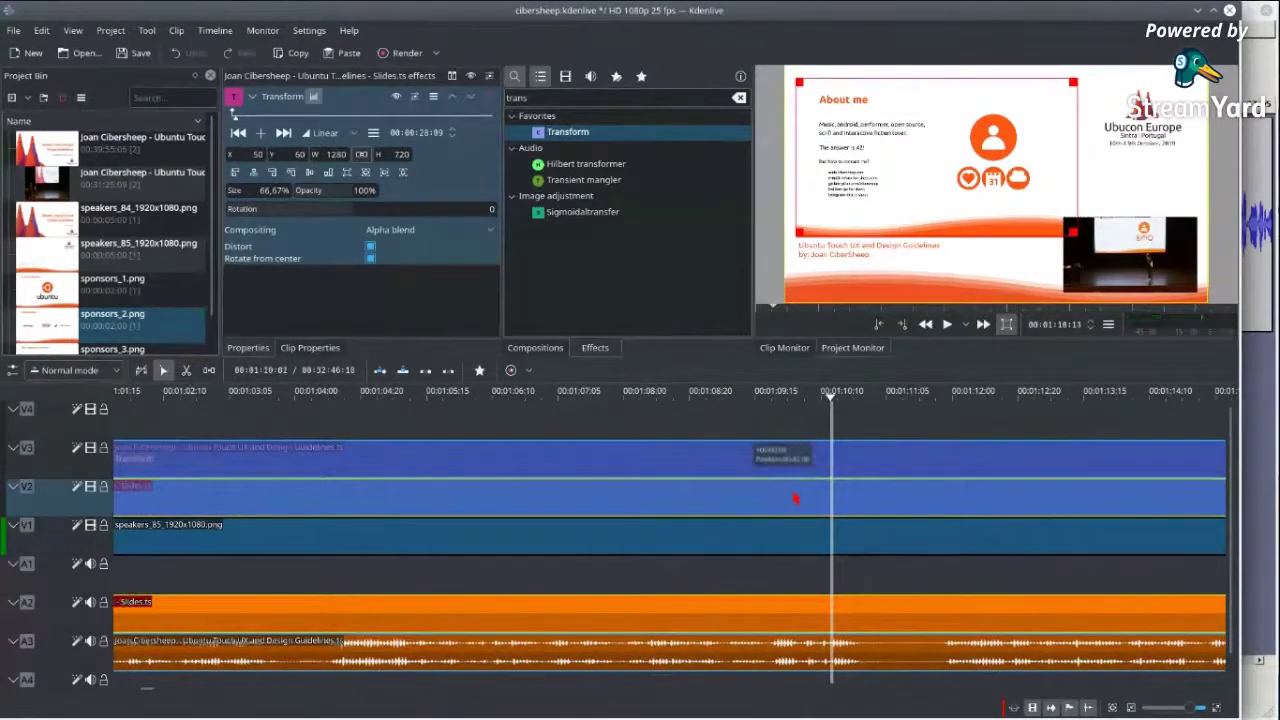
{"action": "key", "text": "shift+Left"}
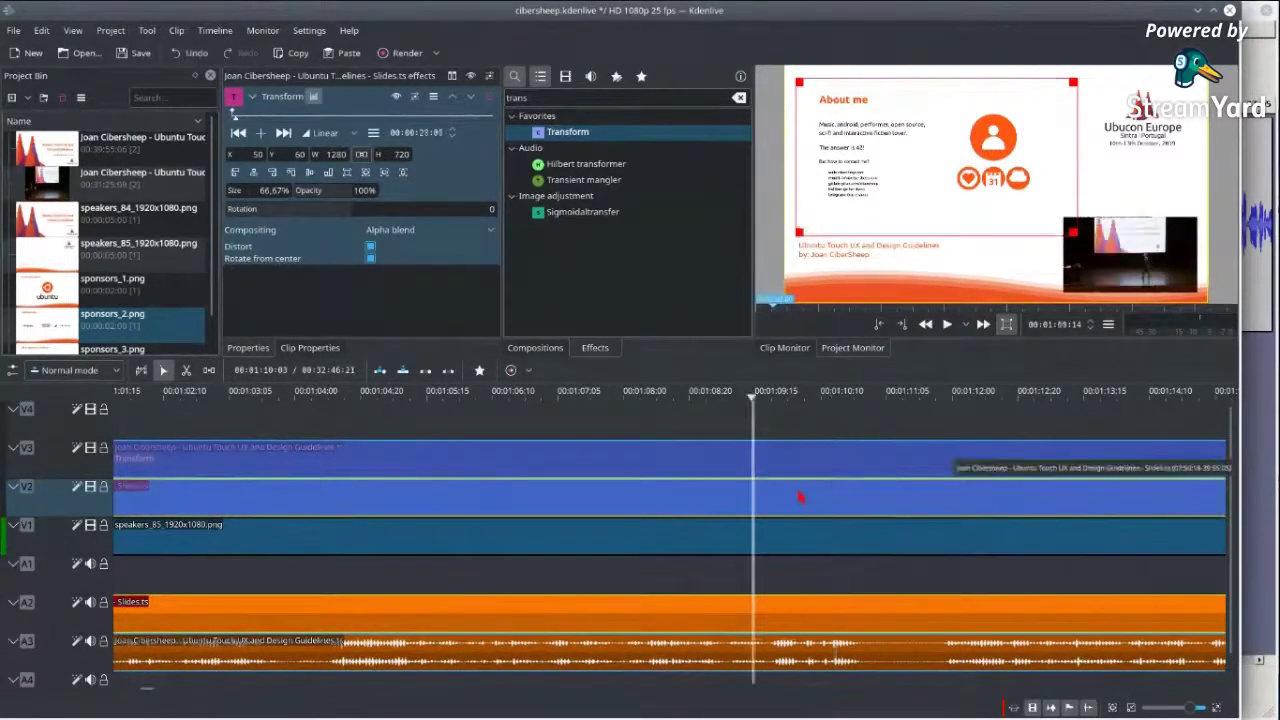
- Replay the slide change around 1:10 and extend the start of the slides clip on V2 back to the camera clip's start
{"action": "key", "text": "space"}
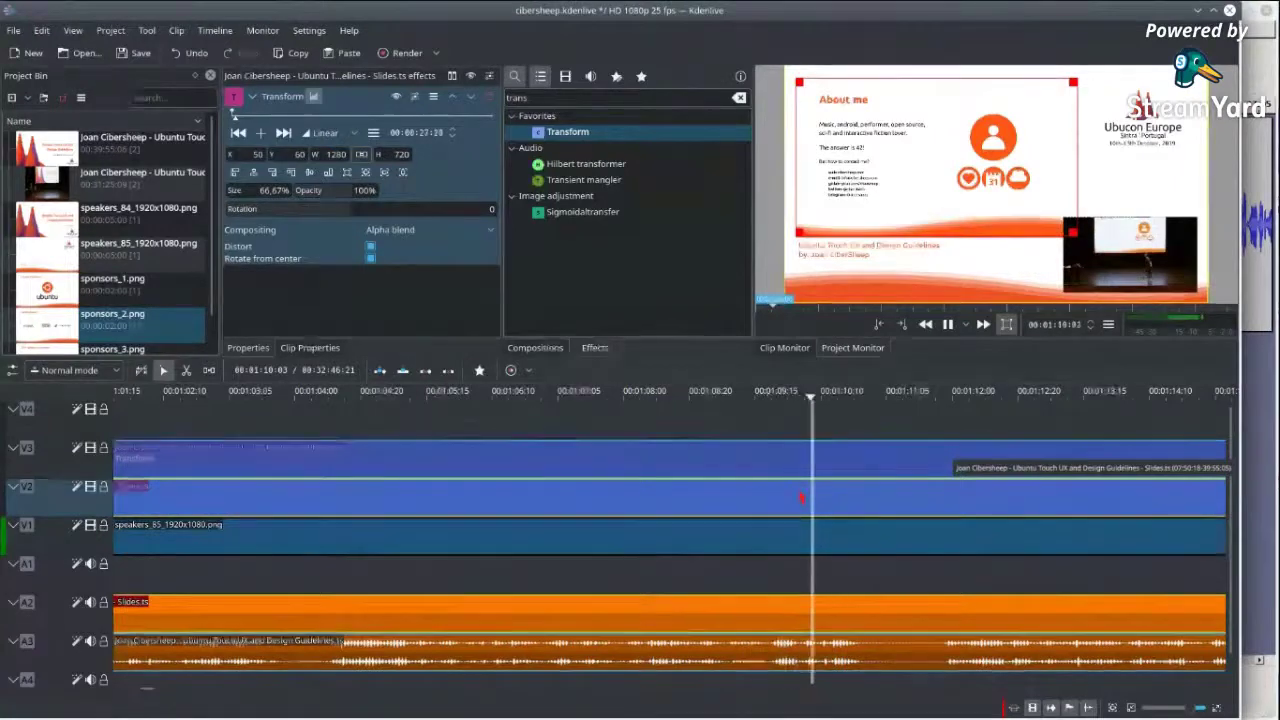
{"action": "key", "text": "space"}
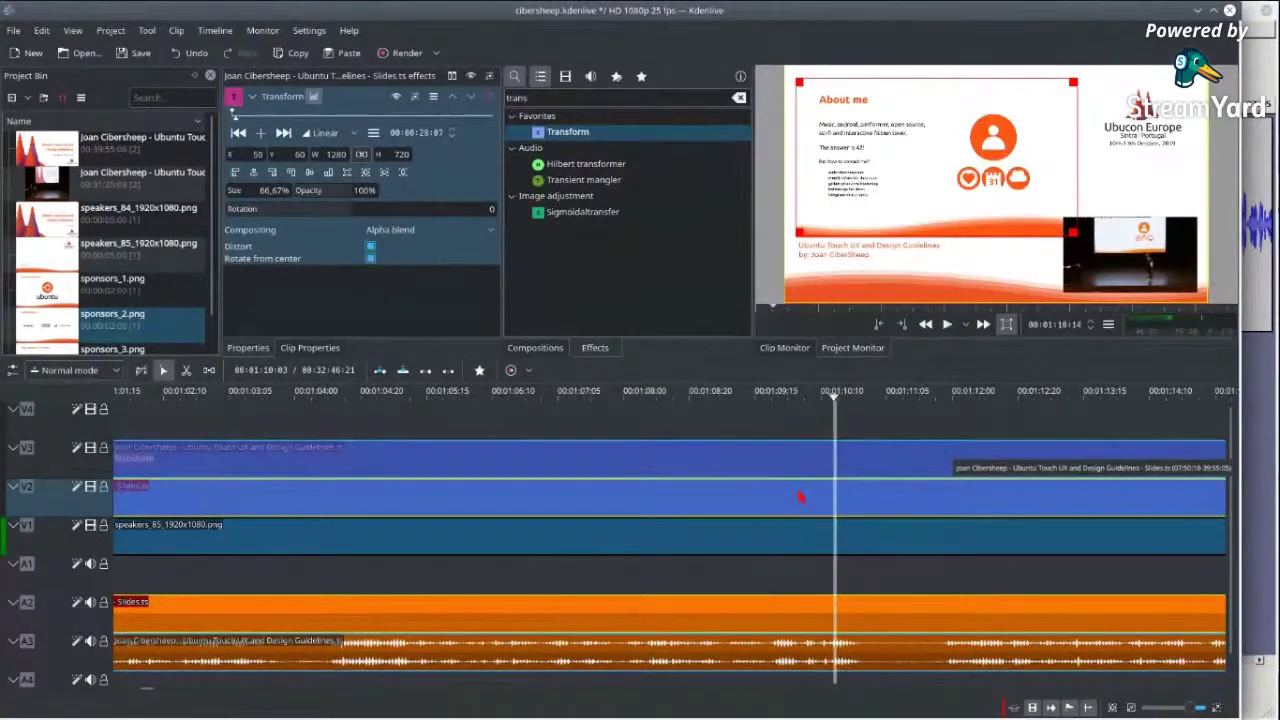
{"action": "scroll", "coordinate": [800, 496], "scroll_direction": "down", "scroll_amount": 5}
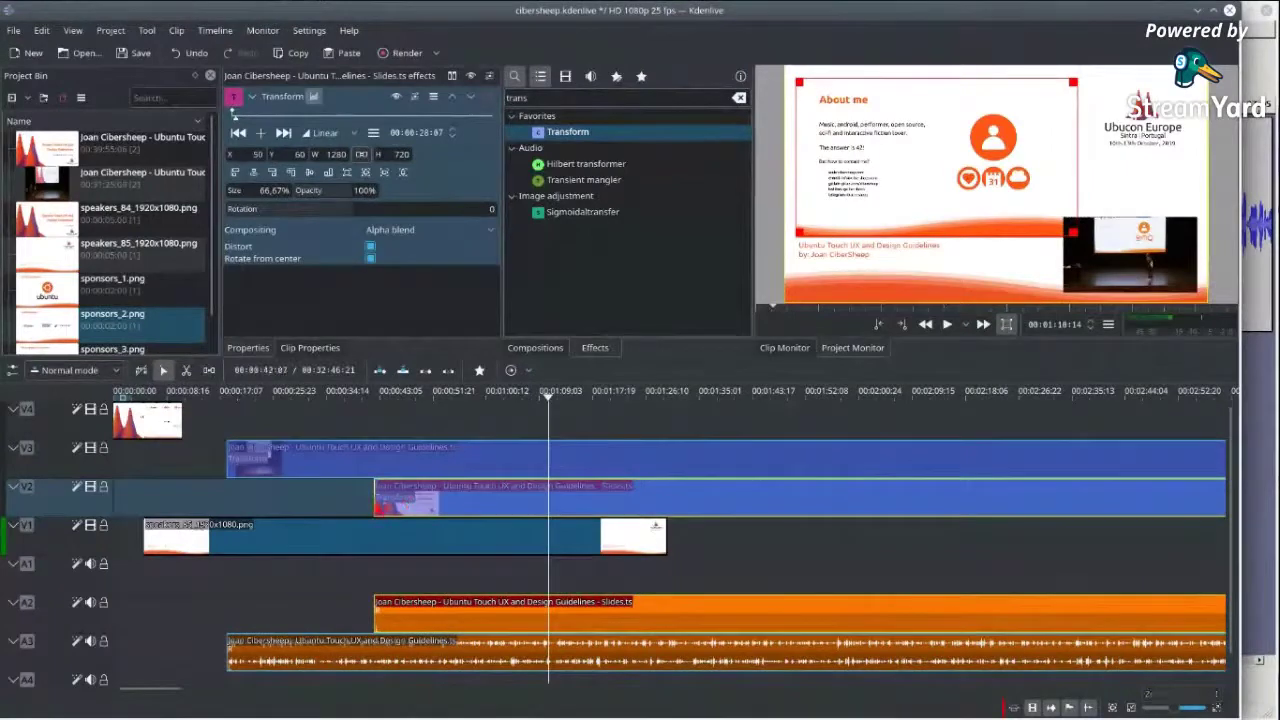
{"action": "left_click_drag", "start_coordinate": [377, 506], "coordinate": [230, 502]}
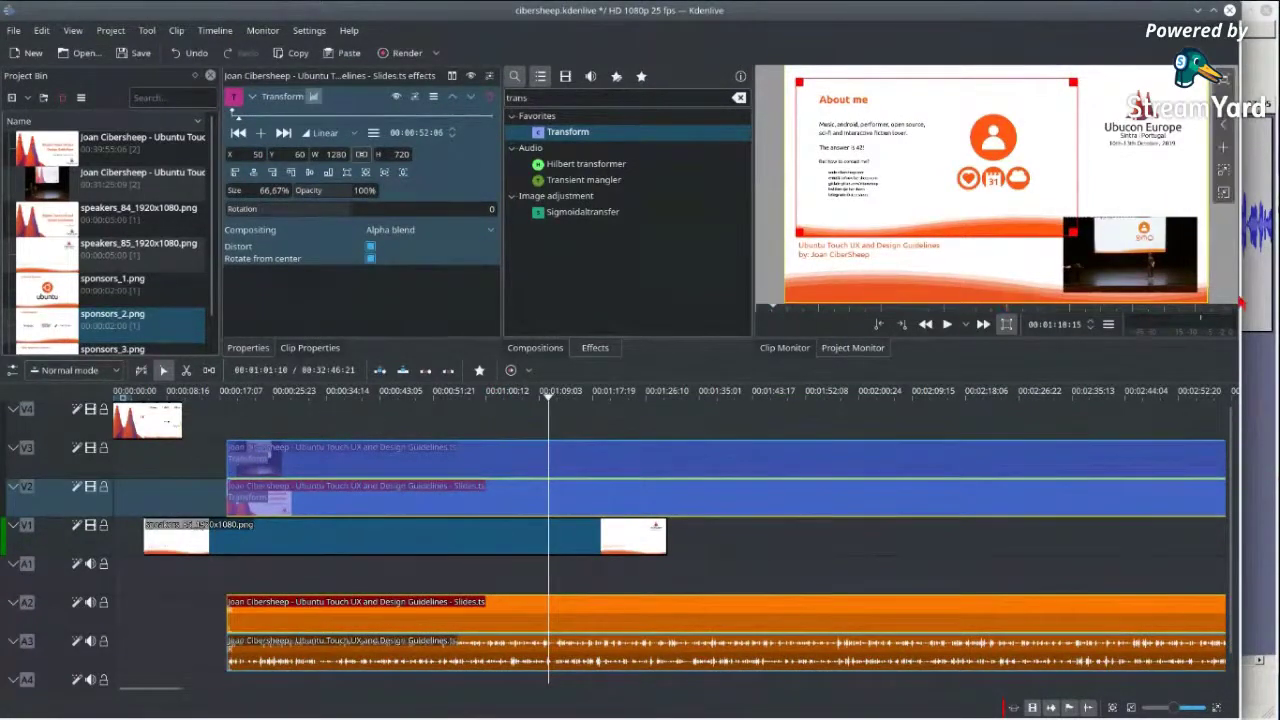
- Switch to the file manager and add the talk's "Ubuntu Touch UX and Design Guidelines" .m4a audio file to the Kdenlive project bin
{"action": "key", "text": "alt+Tab"}
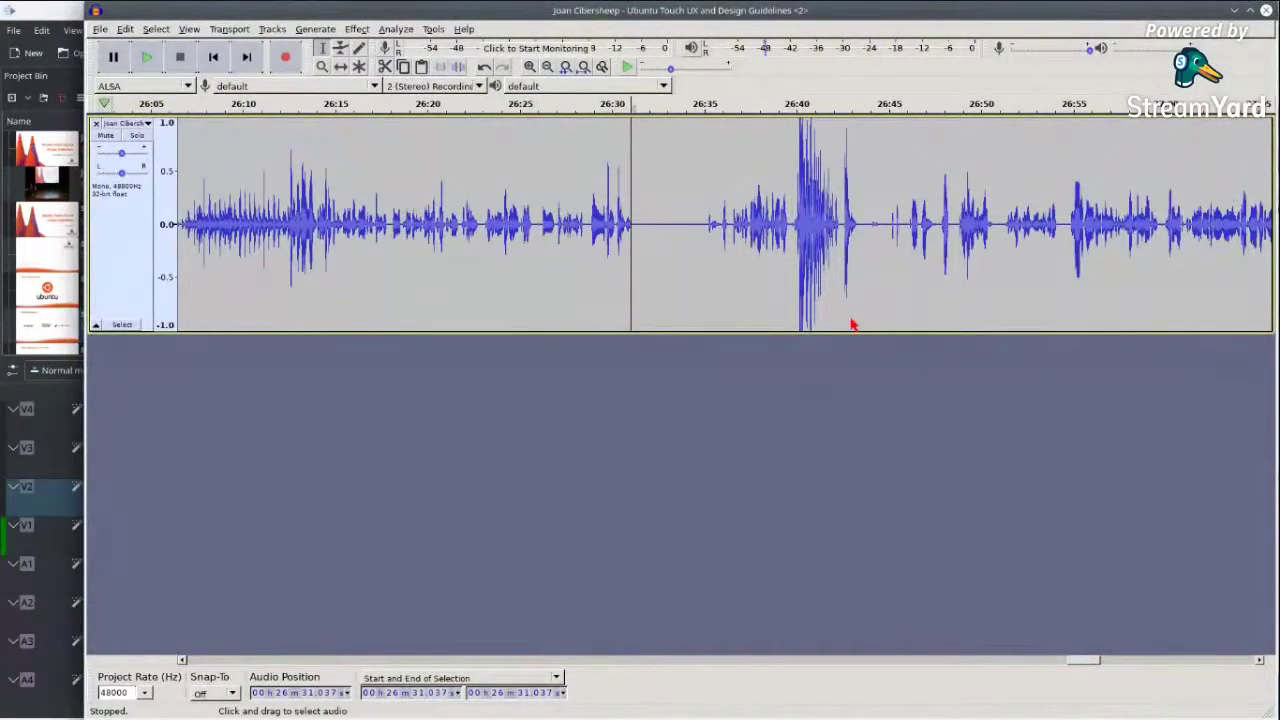
{"action": "key", "text": "alt+Tab"}
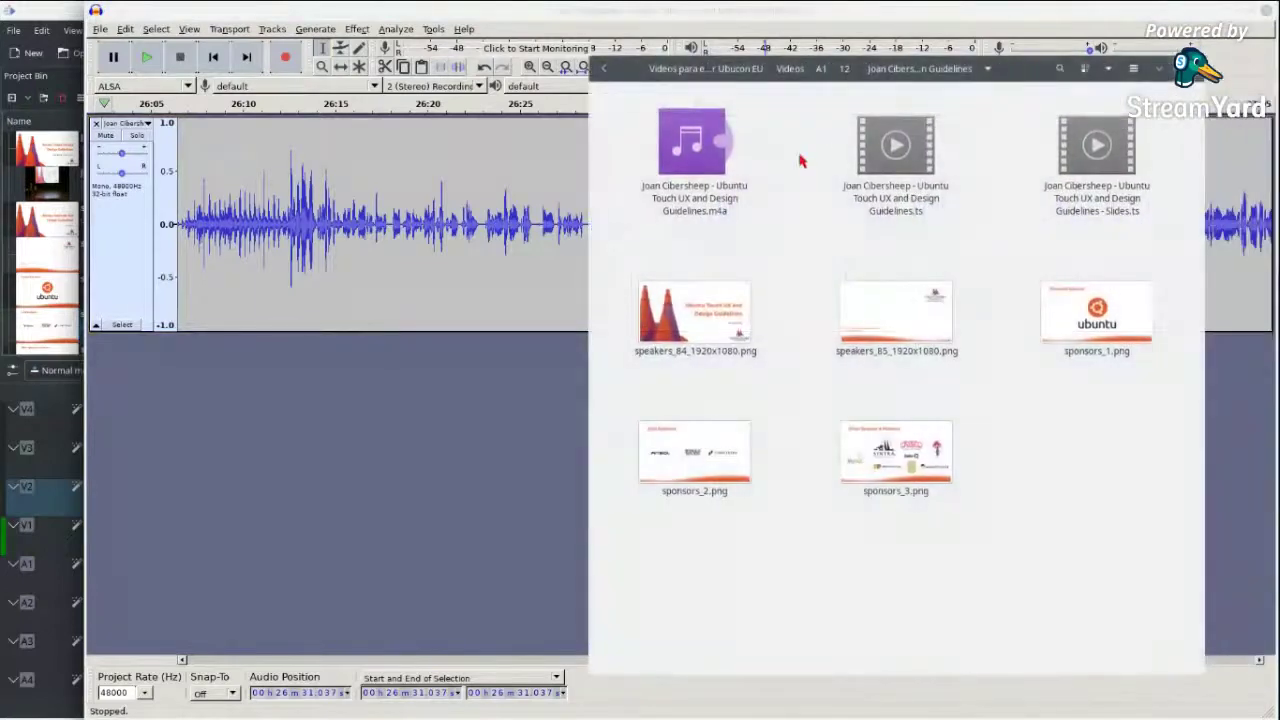
{"action": "left_click", "coordinate": [701, 148]}
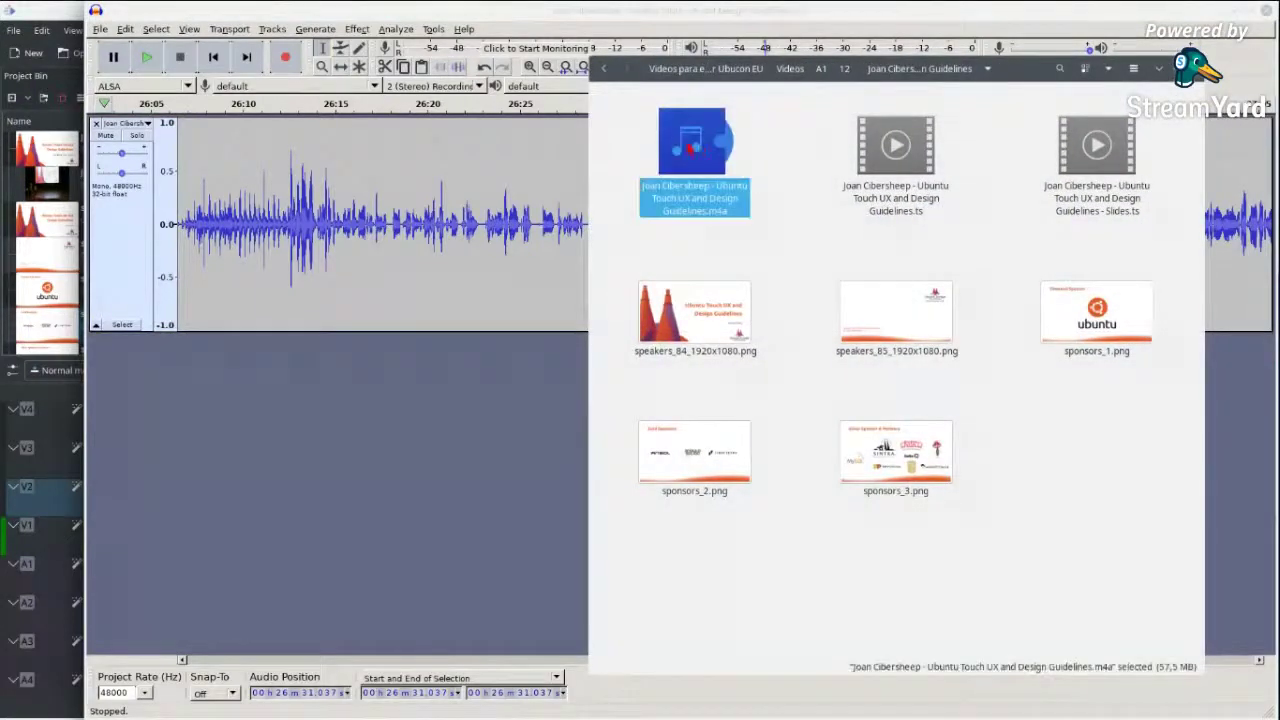
{"action": "left_click_drag", "start_coordinate": [691, 145], "coordinate": [56, 203]}
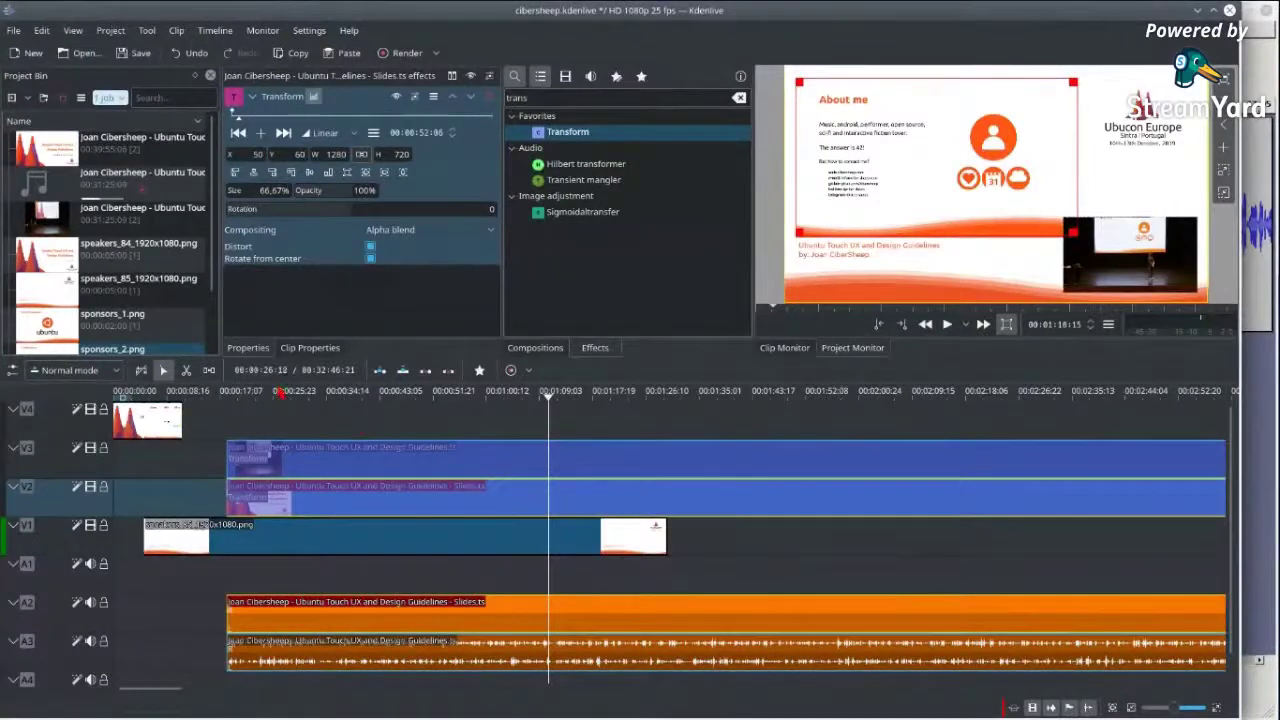
- Play the recording in sections from about 0:26 to 0:38 to find where the speaker begins the talk
{"action": "left_click", "coordinate": [281, 393]}
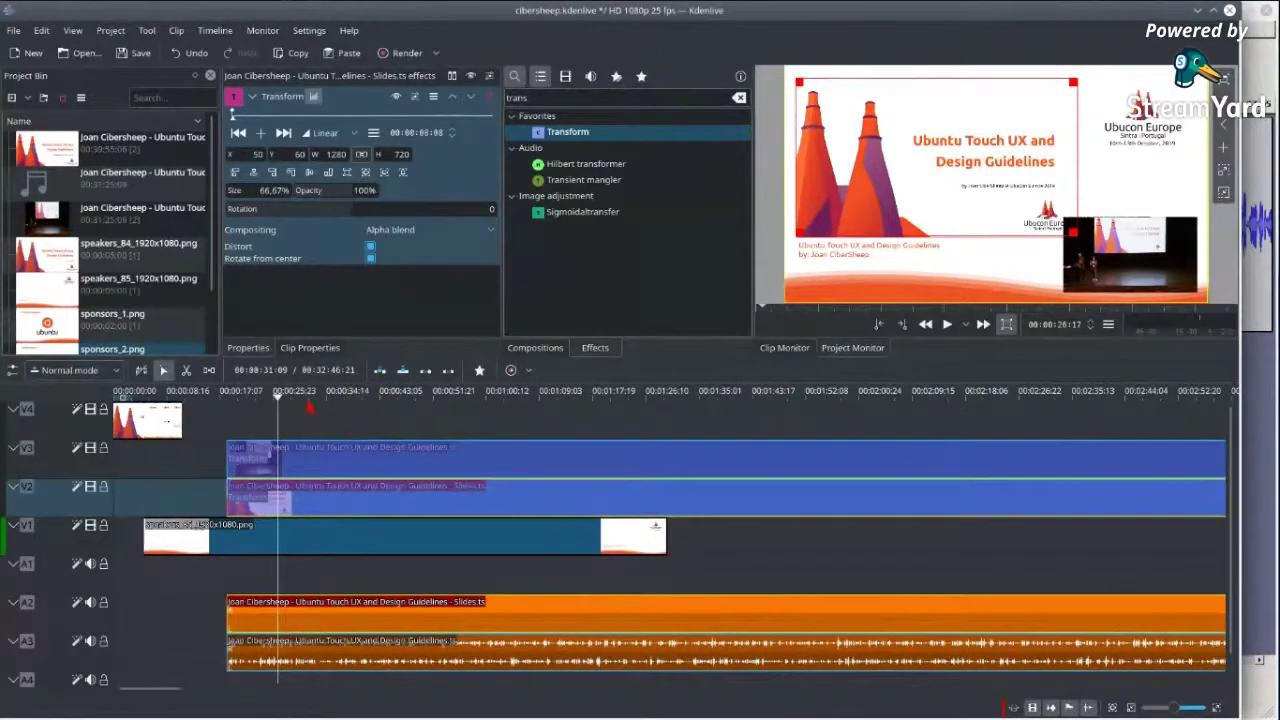
{"action": "key", "text": "space"}
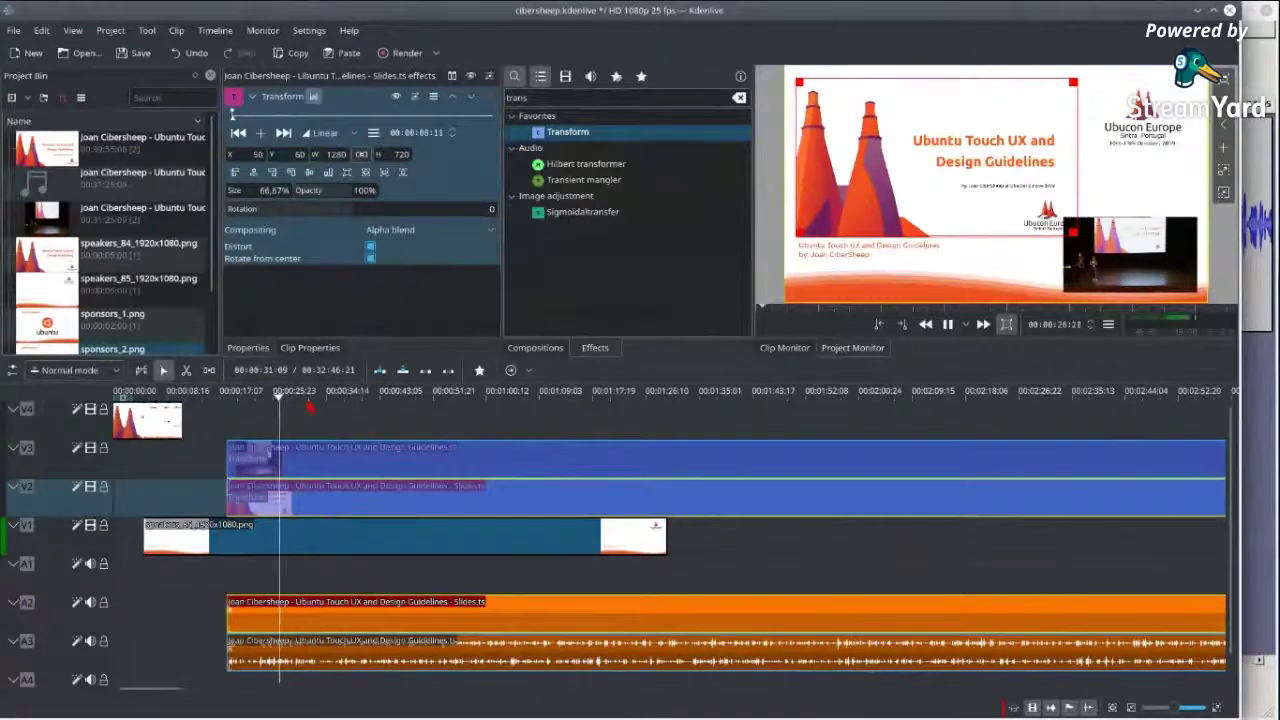
{"action": "key", "text": "space"}
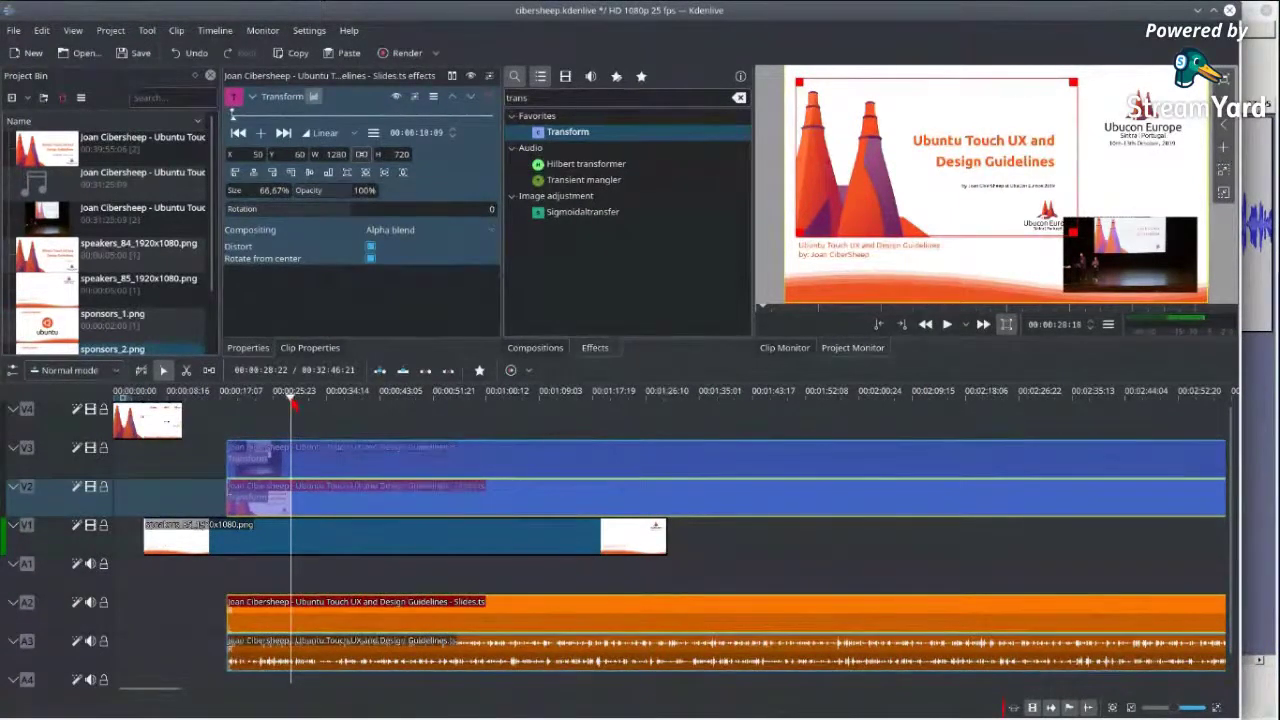
{"action": "left_click_drag", "start_coordinate": [292, 400], "coordinate": [322, 407]}
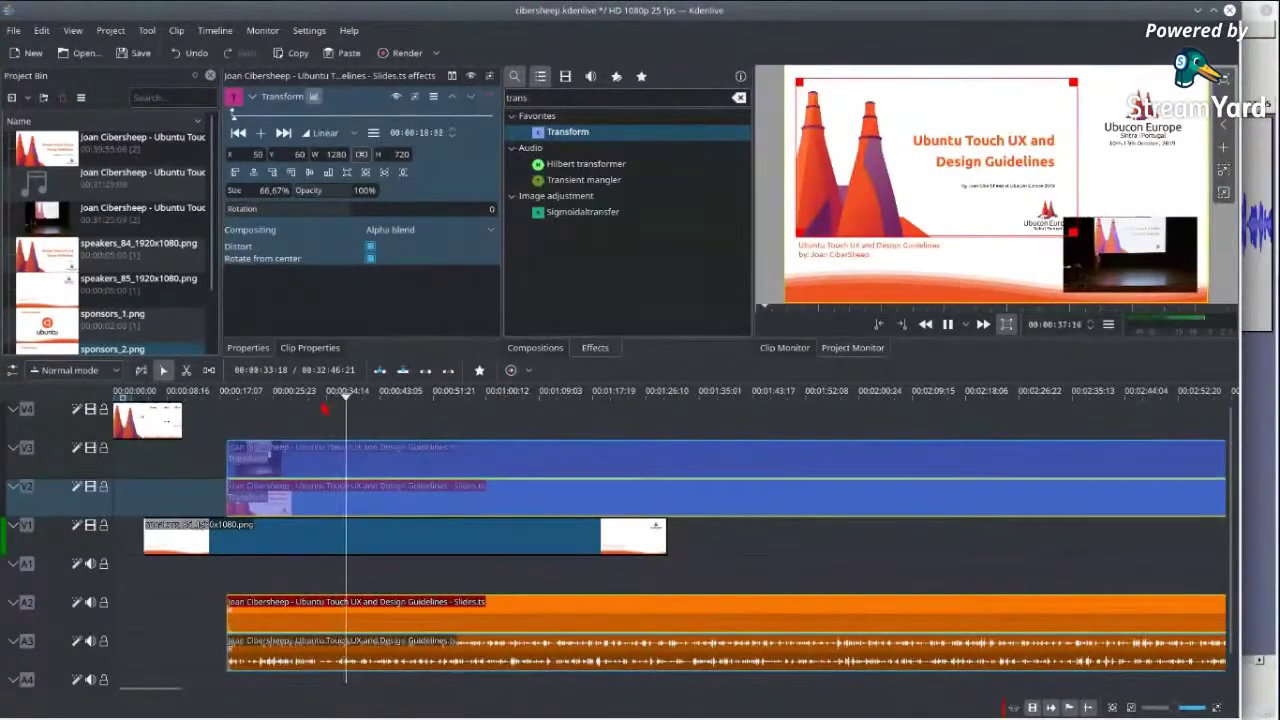
{"action": "key", "text": "space"}
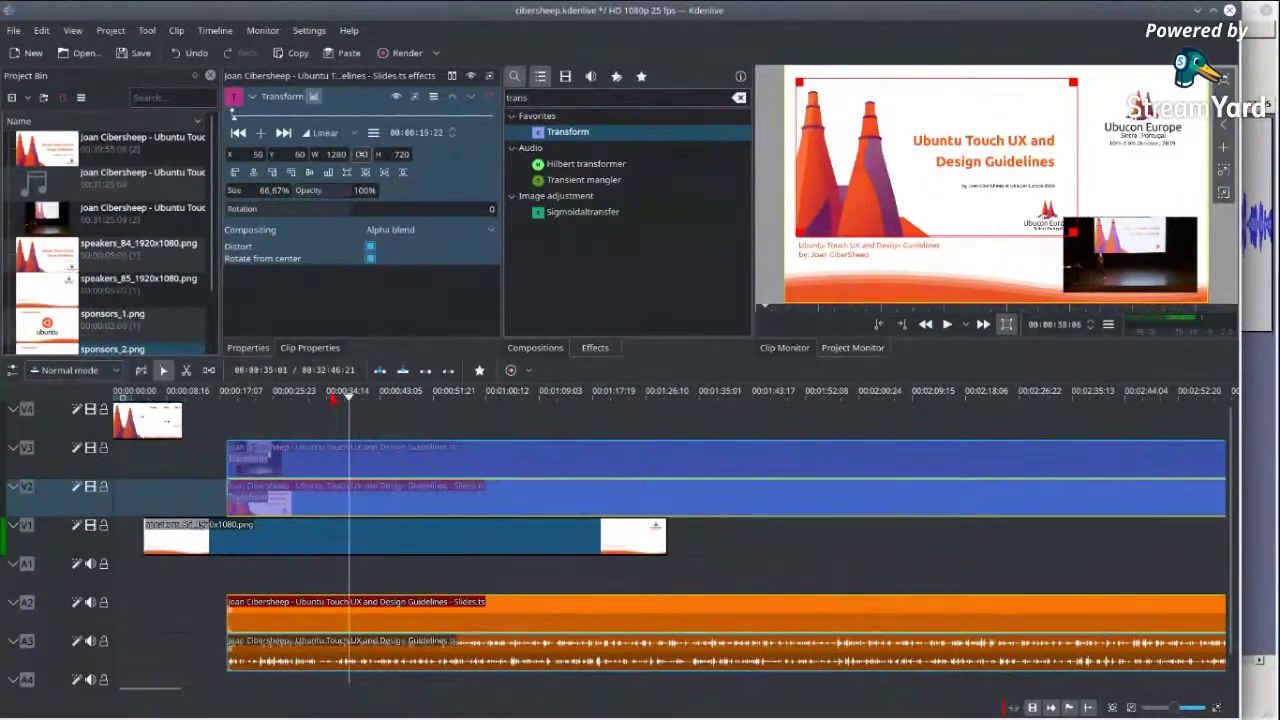
{"action": "scroll", "coordinate": [332, 398], "scroll_direction": "up", "scroll_amount": 2}
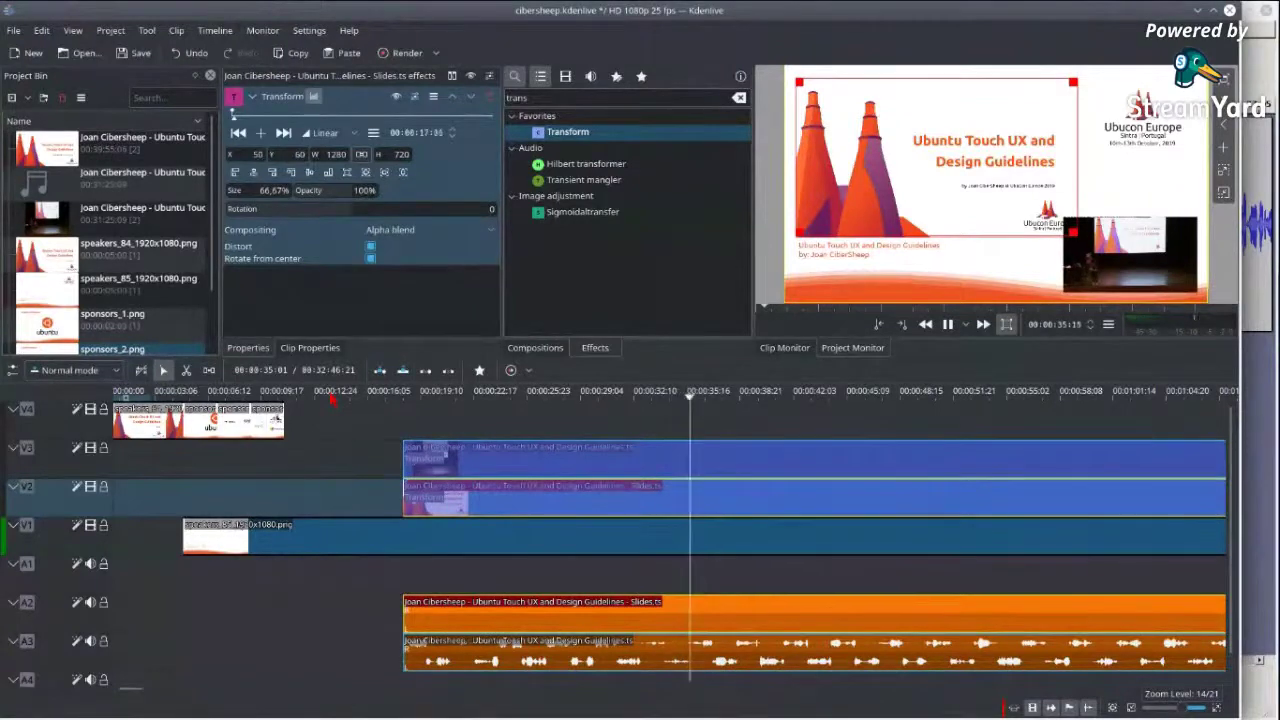
{"action": "key", "text": "space"}
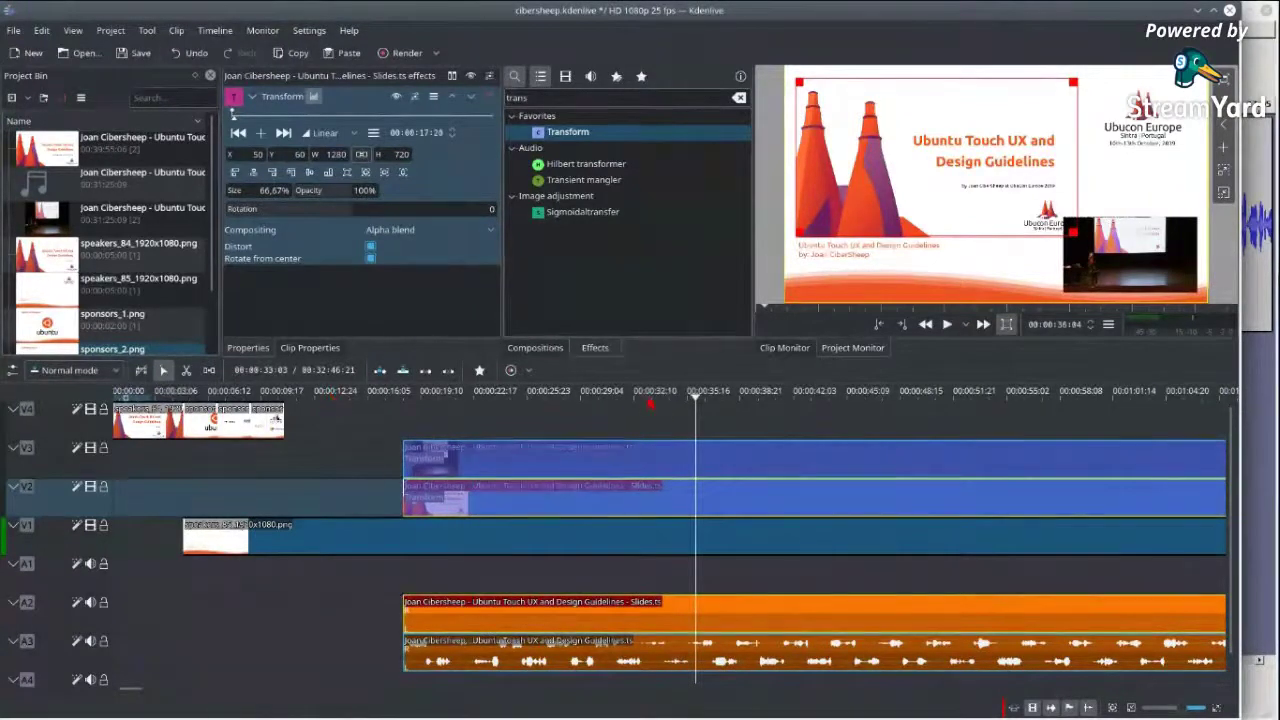
- Replay the passage between about 0:33 and 0:37 several times to pinpoint the talk's starting point
{"action": "left_click", "coordinate": [650, 403]}
{"action": "key", "text": "space"}
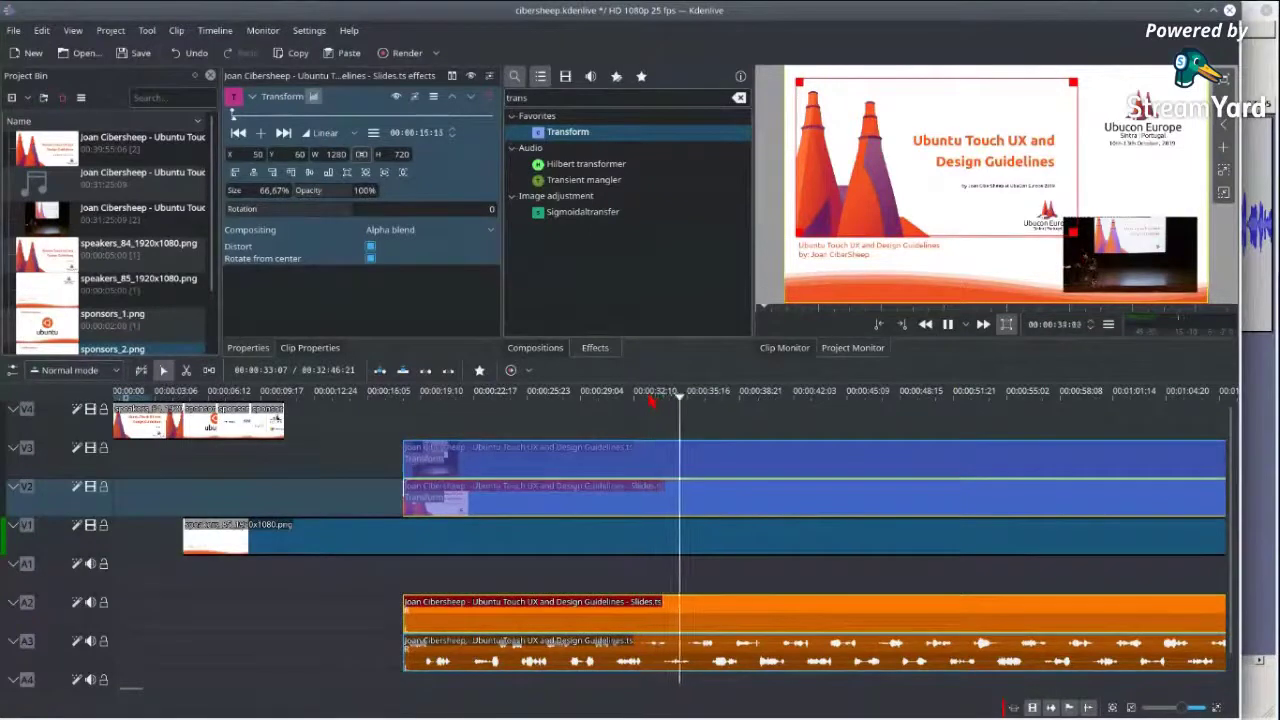
{"action": "key", "text": "space"}
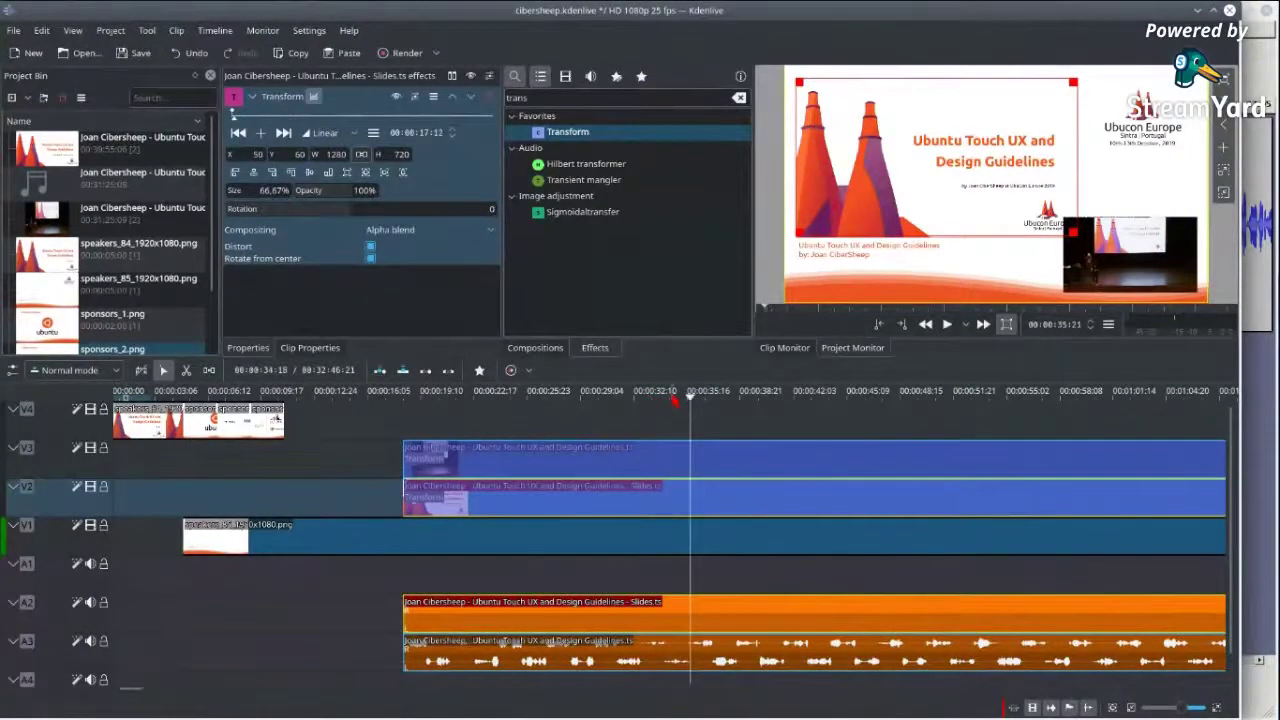
{"action": "left_click", "coordinate": [673, 398]}
{"action": "left_click", "coordinate": [680, 408]}
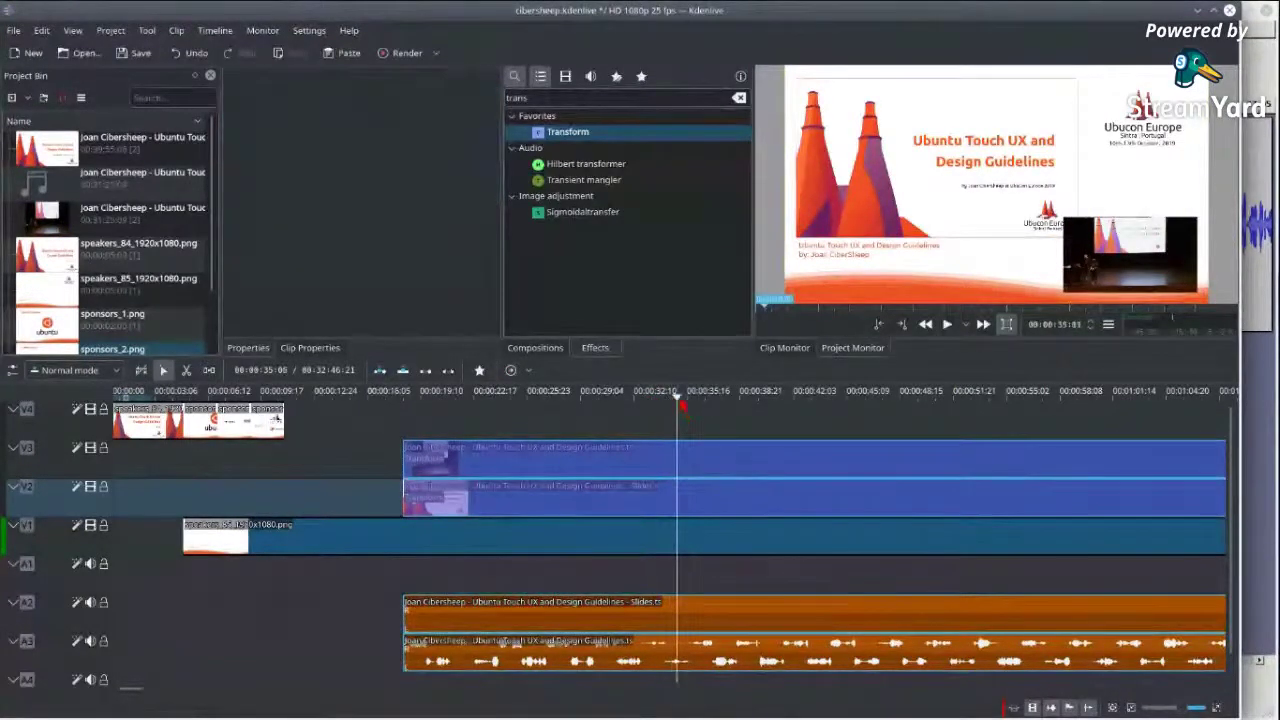
{"action": "key", "text": "space"}
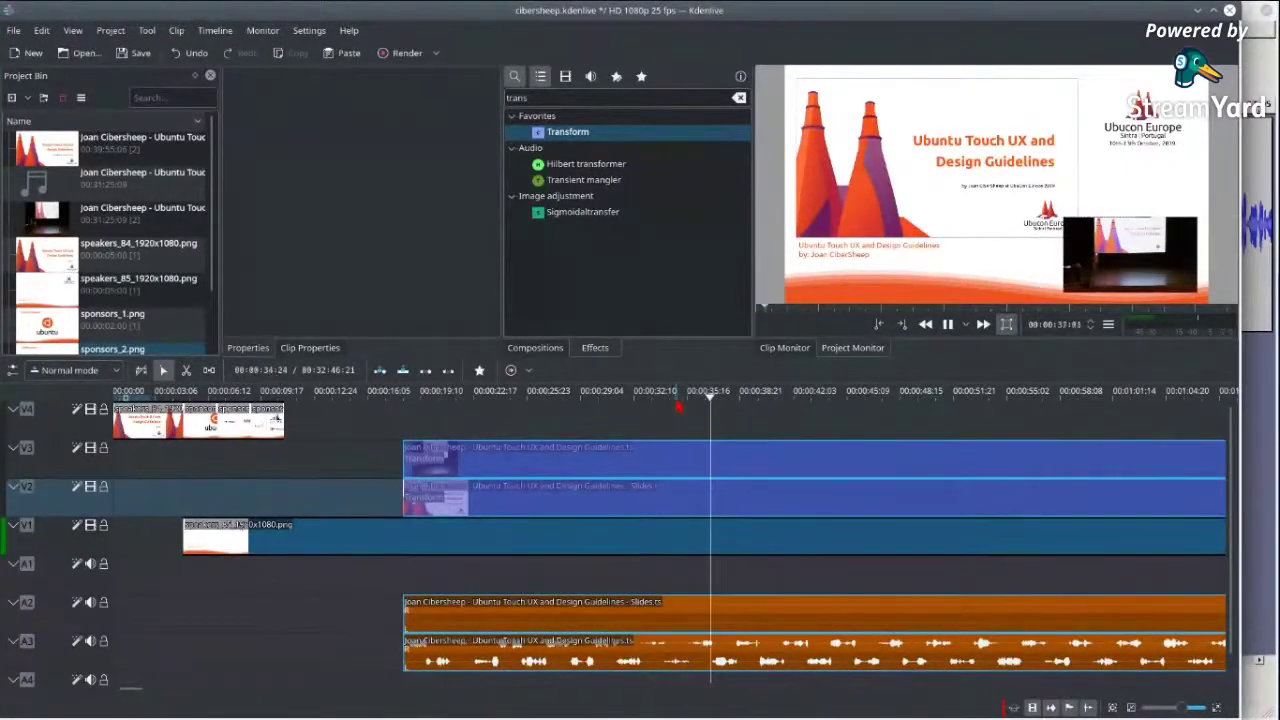
{"action": "left_click", "coordinate": [677, 399]}
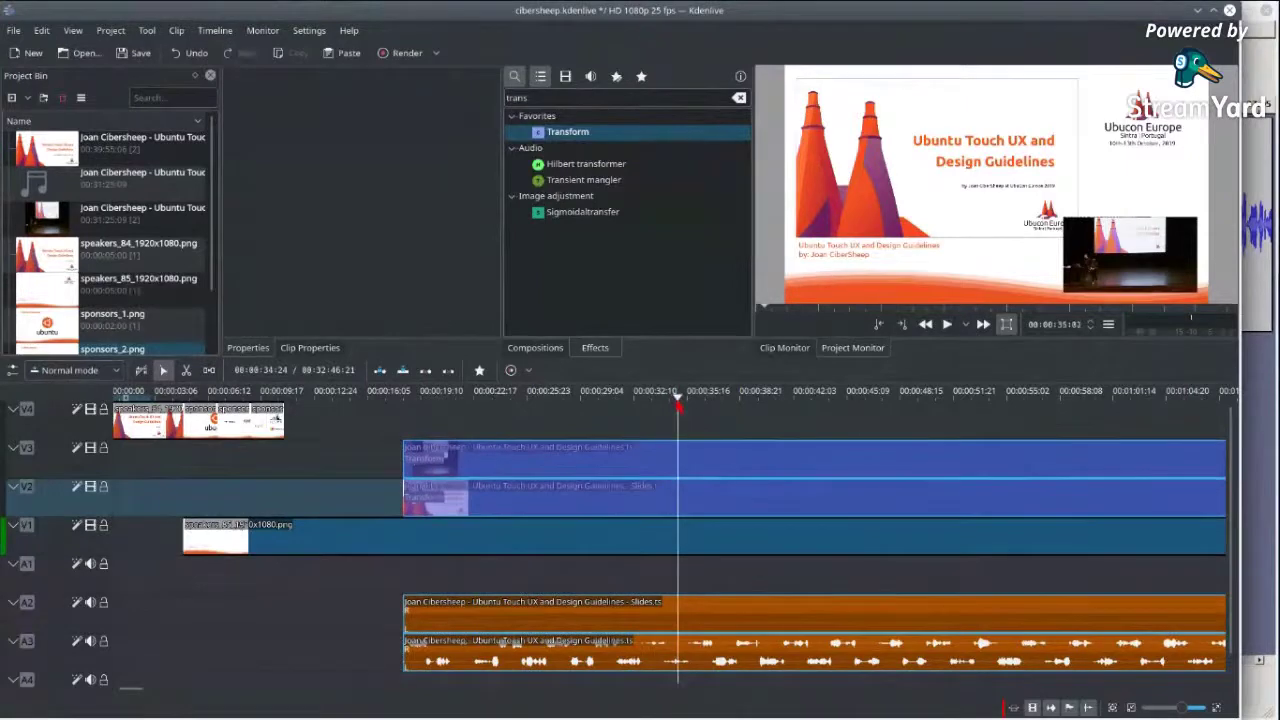
{"action": "key", "text": "space"}
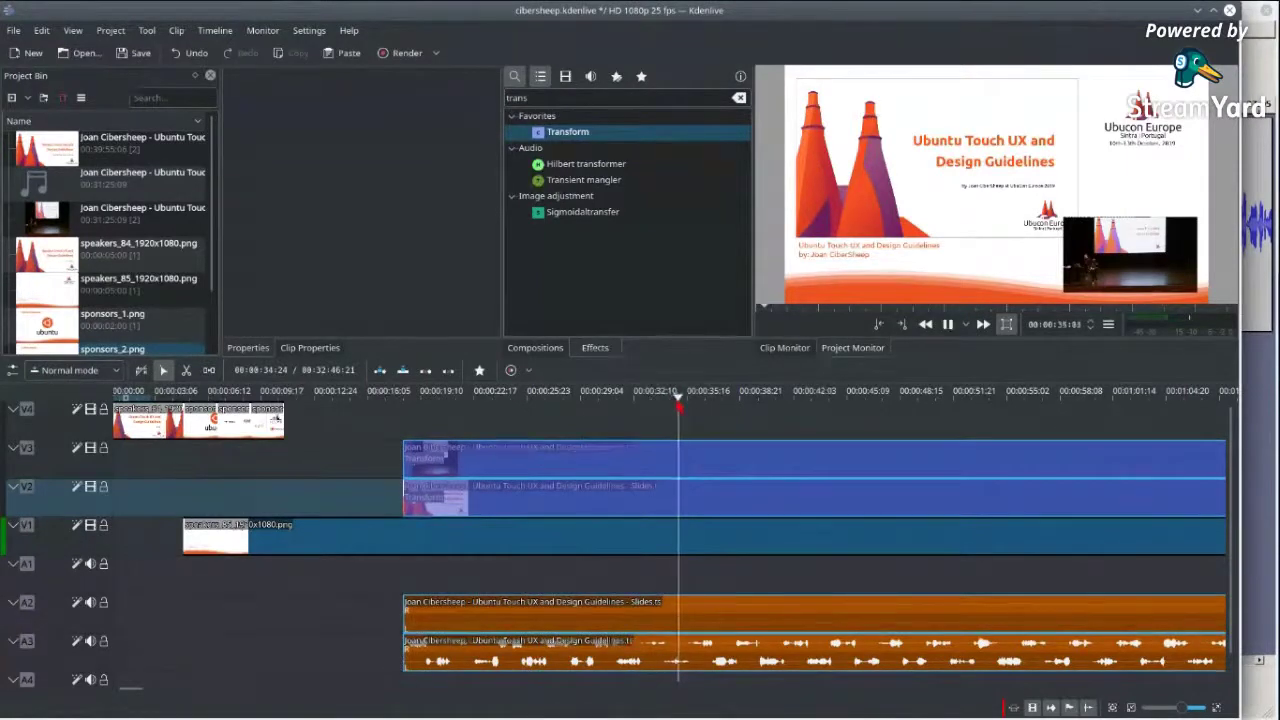
{"action": "key", "text": "space"}
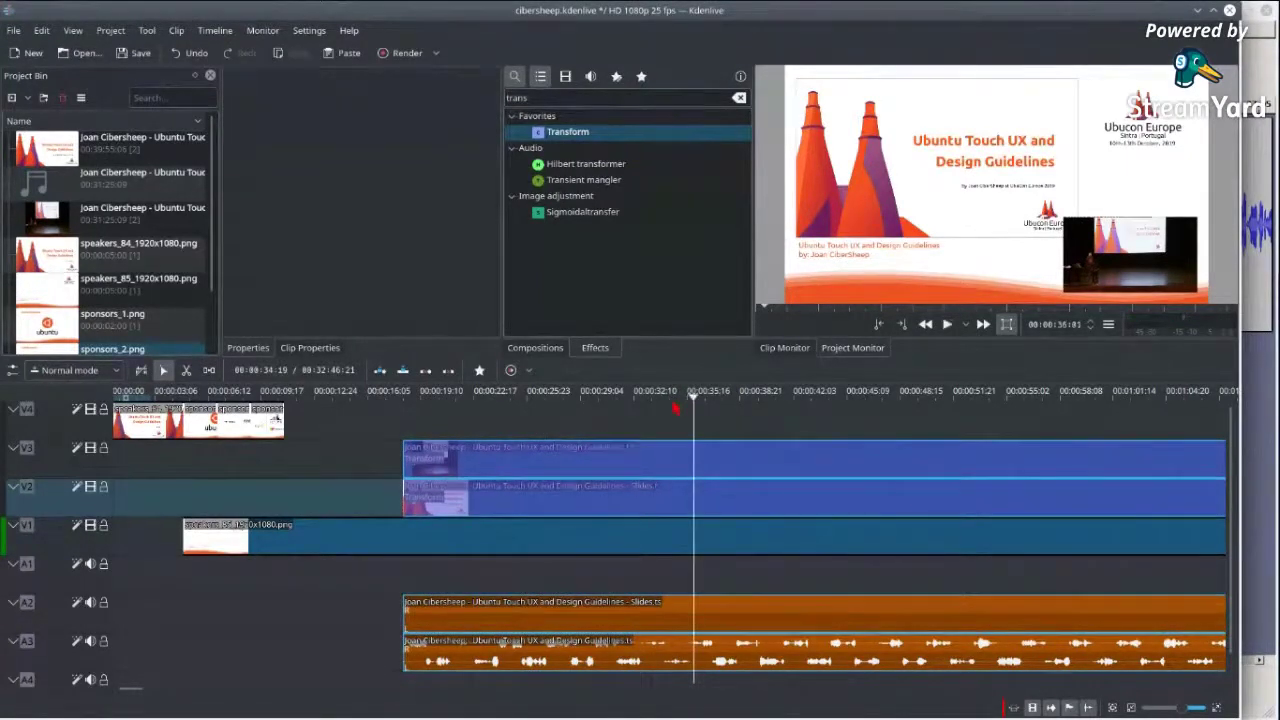
- Set the playhead to 00:00:34:18 and trim the starts of the camera clip on V3 and the slides clip on V2 to it
{"action": "left_click", "coordinate": [677, 399]}
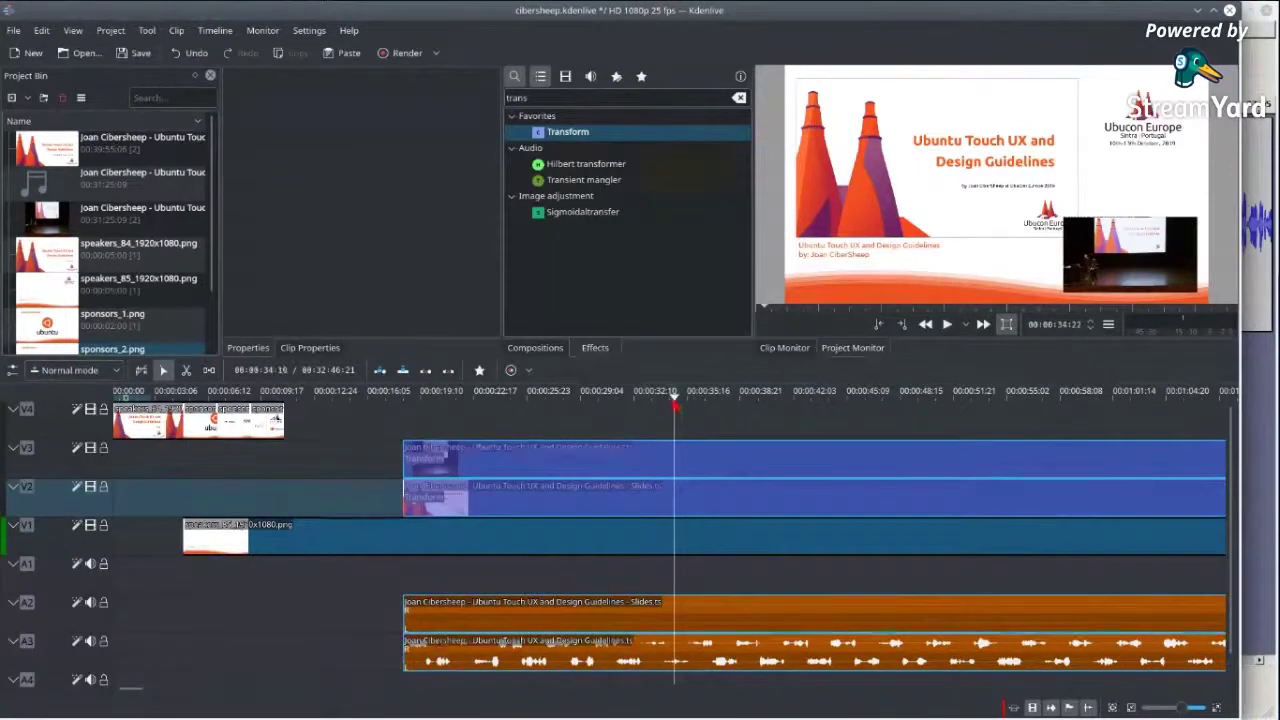
{"action": "left_click", "coordinate": [673, 400]}
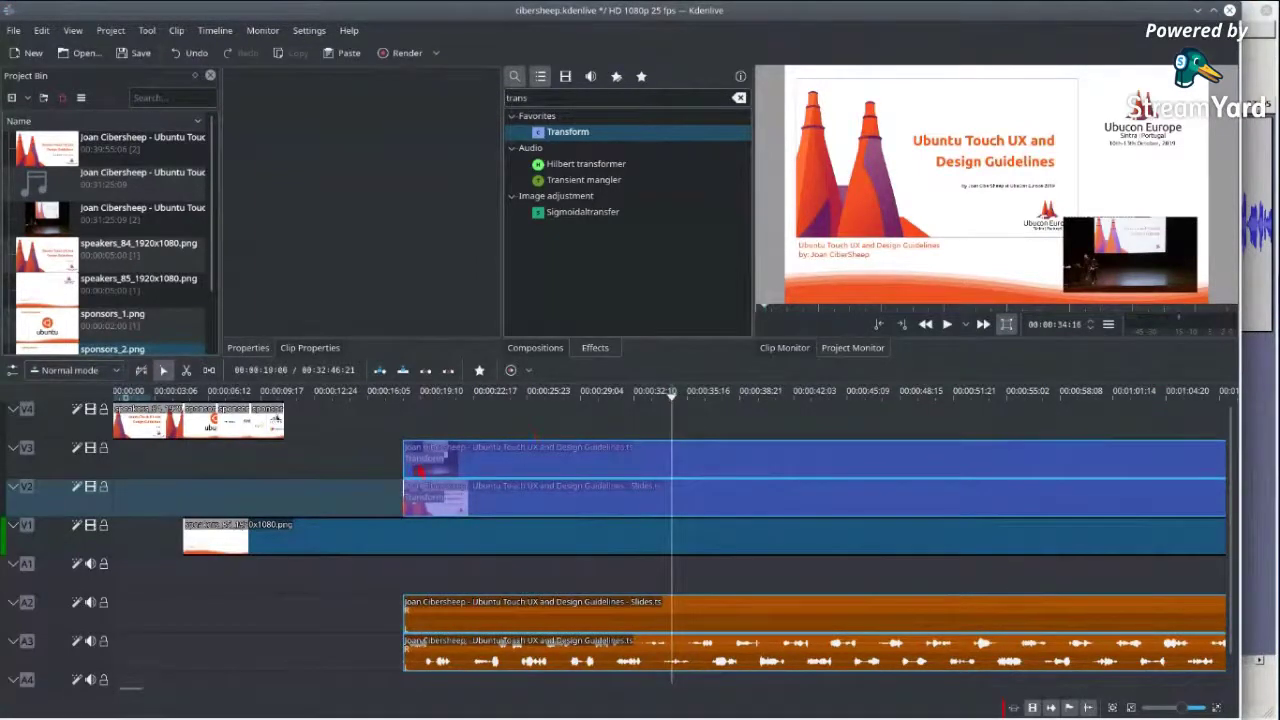
{"action": "left_click_drag", "start_coordinate": [405, 468], "coordinate": [672, 468]}
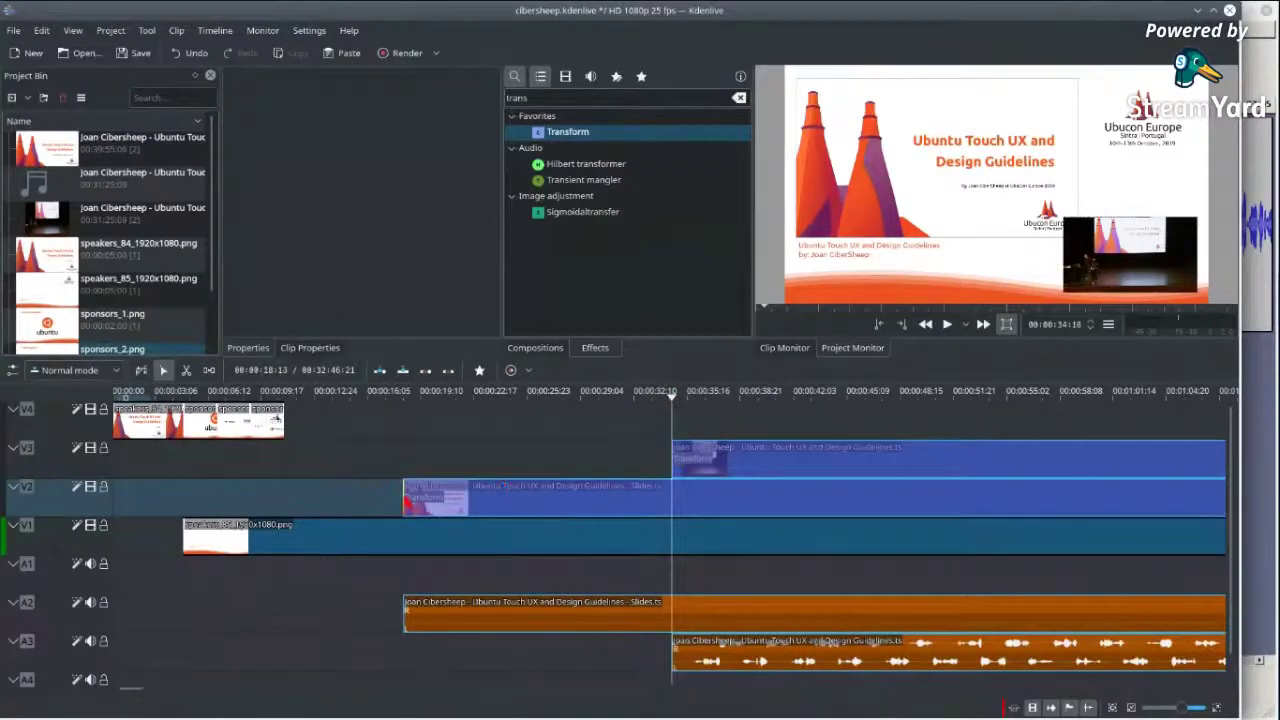
{"action": "left_click_drag", "start_coordinate": [405, 500], "coordinate": [674, 503]}
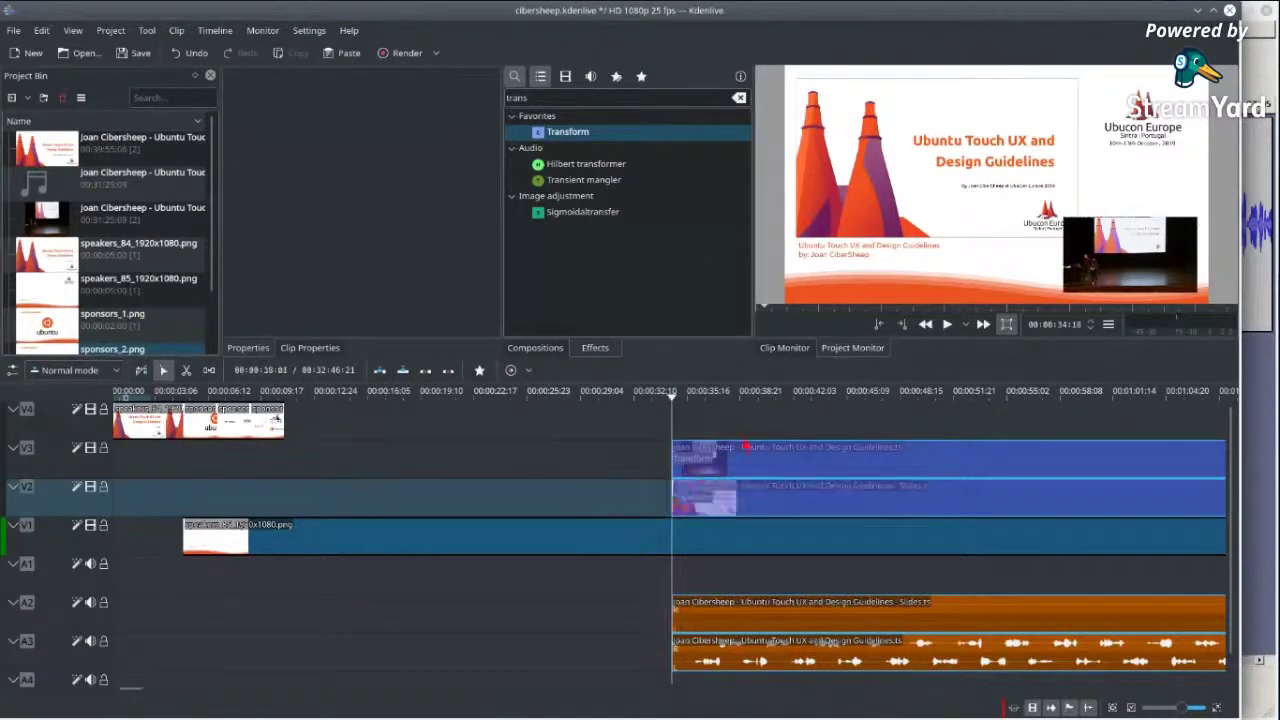
- Move the trimmed camera and slides clips to the start of the background image on V1, then play back the opening
{"action": "left_click_drag", "start_coordinate": [729, 459], "coordinate": [255, 465]}
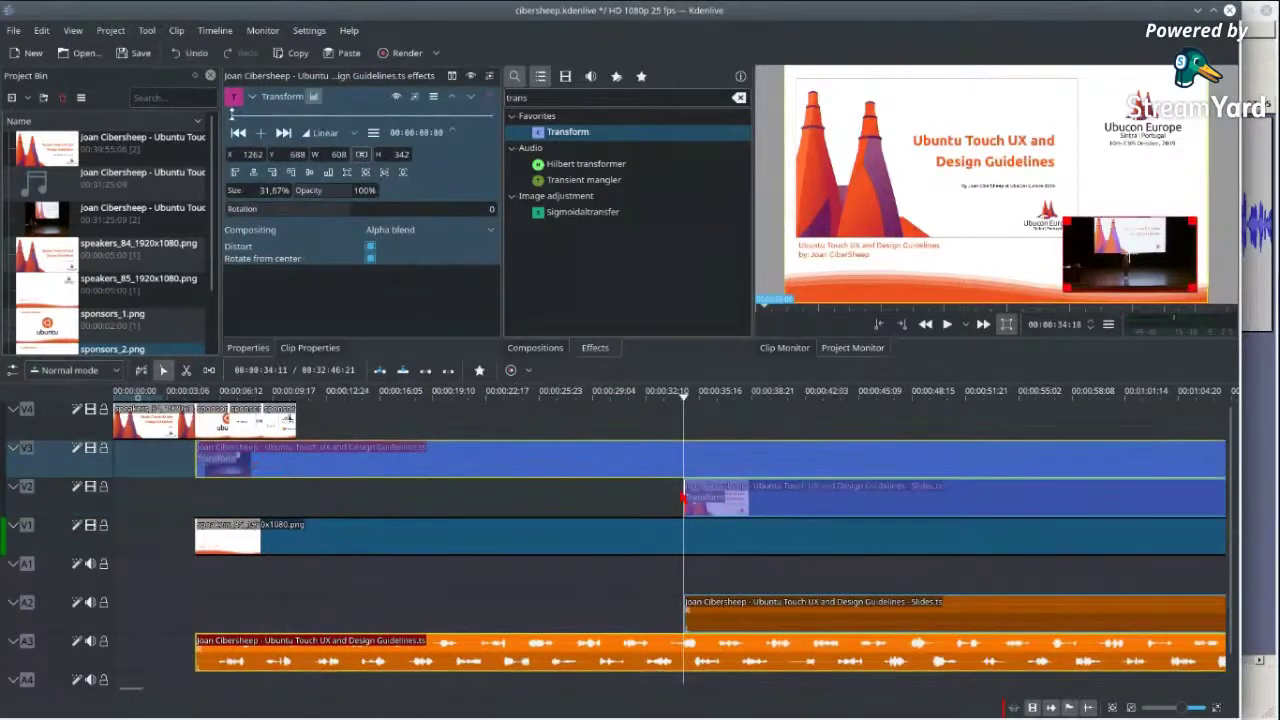
{"action": "left_click_drag", "start_coordinate": [731, 495], "coordinate": [242, 497]}
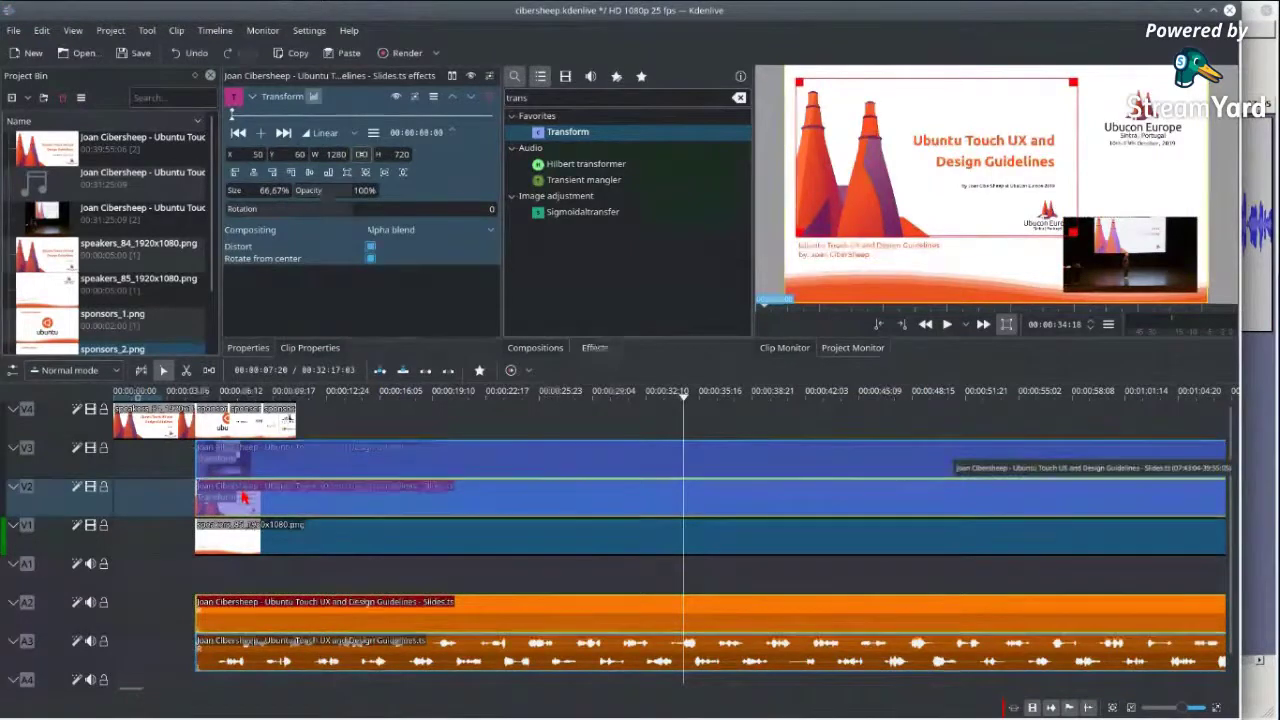
{"action": "left_click", "coordinate": [193, 399]}
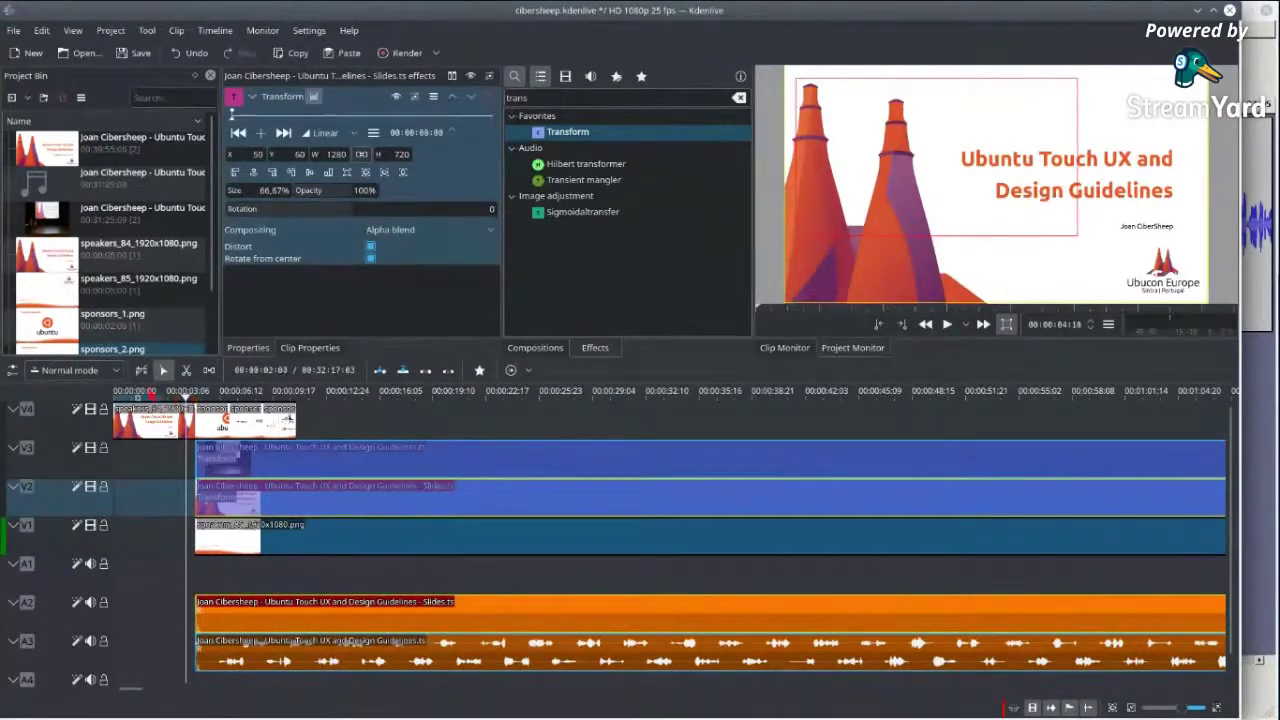
{"action": "left_click", "coordinate": [148, 395]}
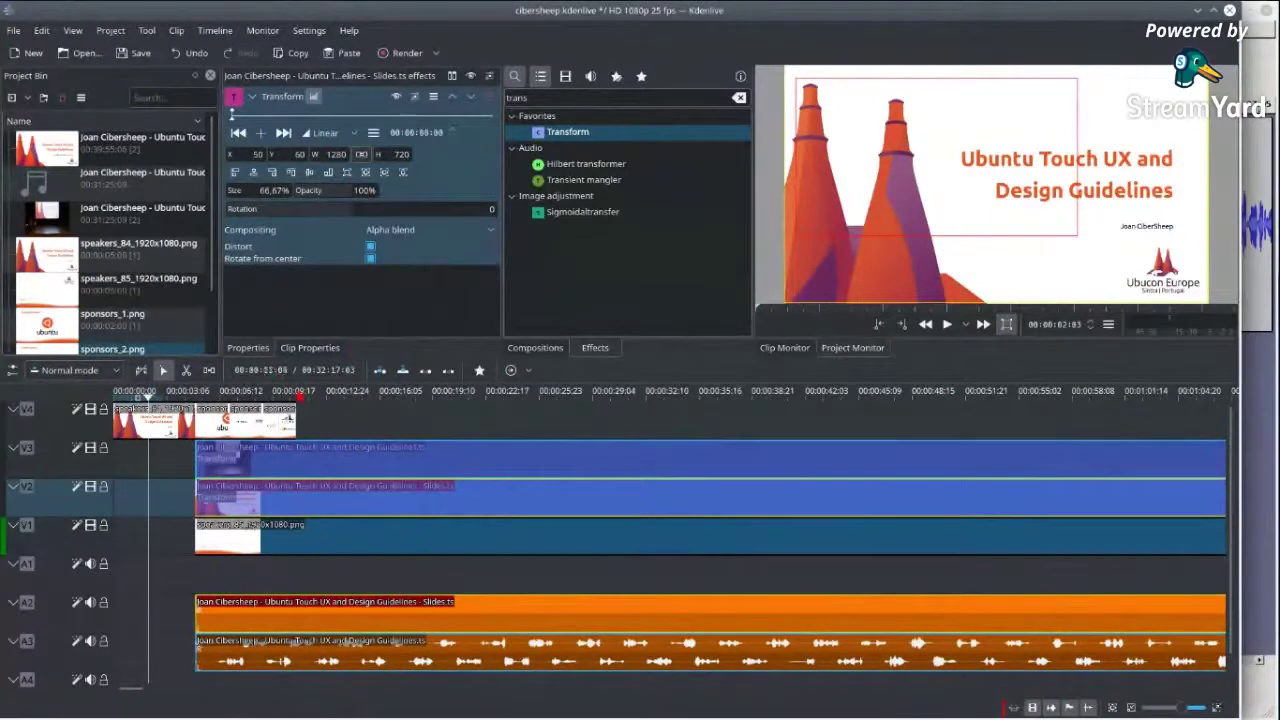
{"action": "key", "text": "space"}
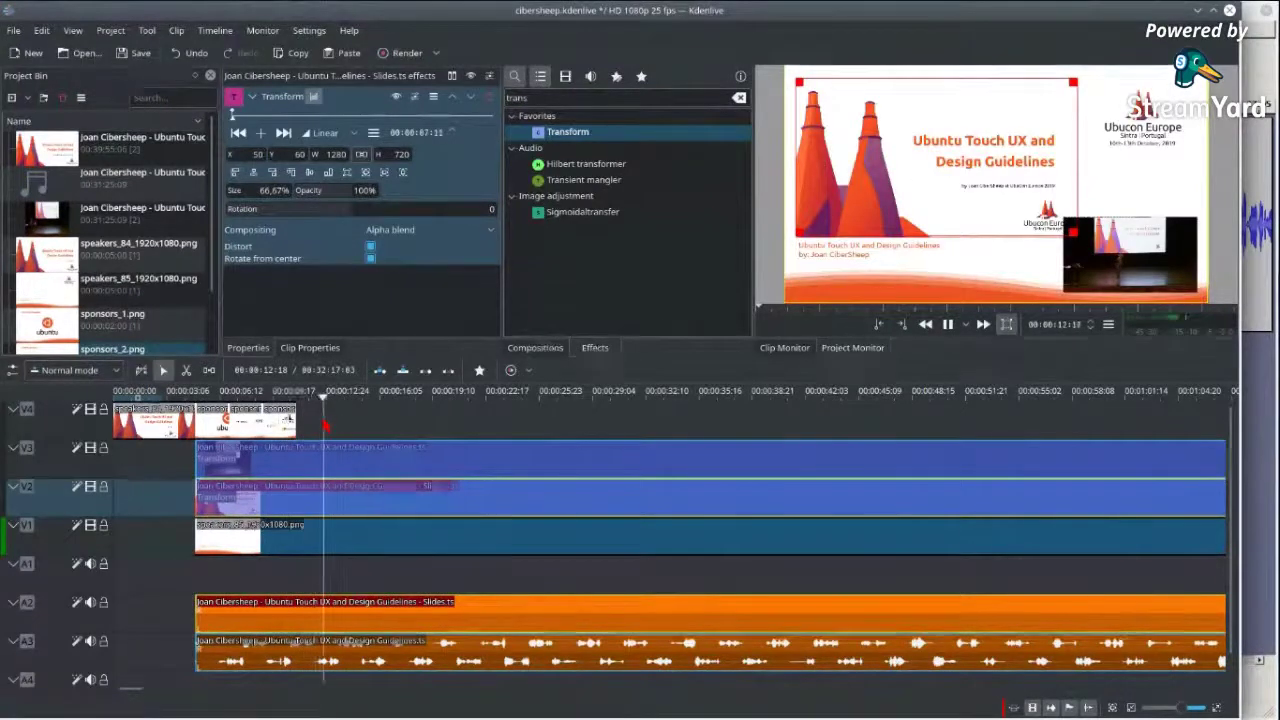
{"action": "key", "text": "space"}
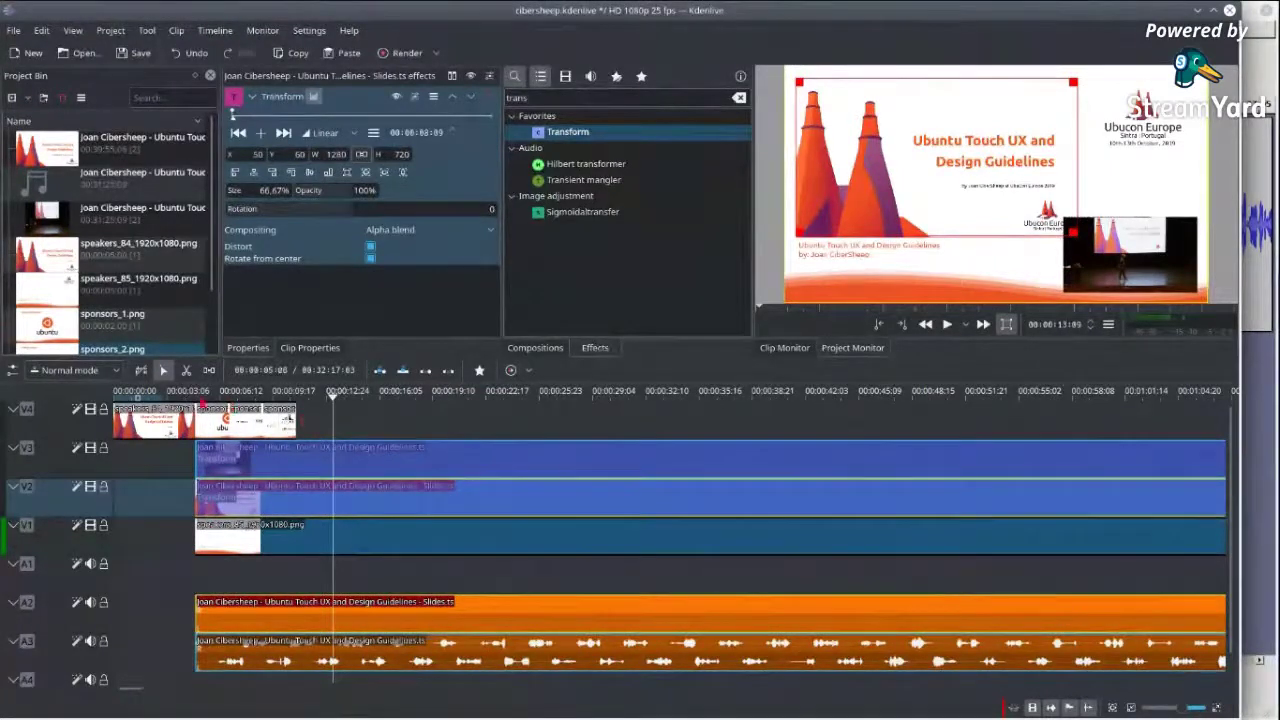
- Place the talk's .m4a audio clip on track A1 and trim off its beginning
{"action": "left_click", "coordinate": [201, 405]}
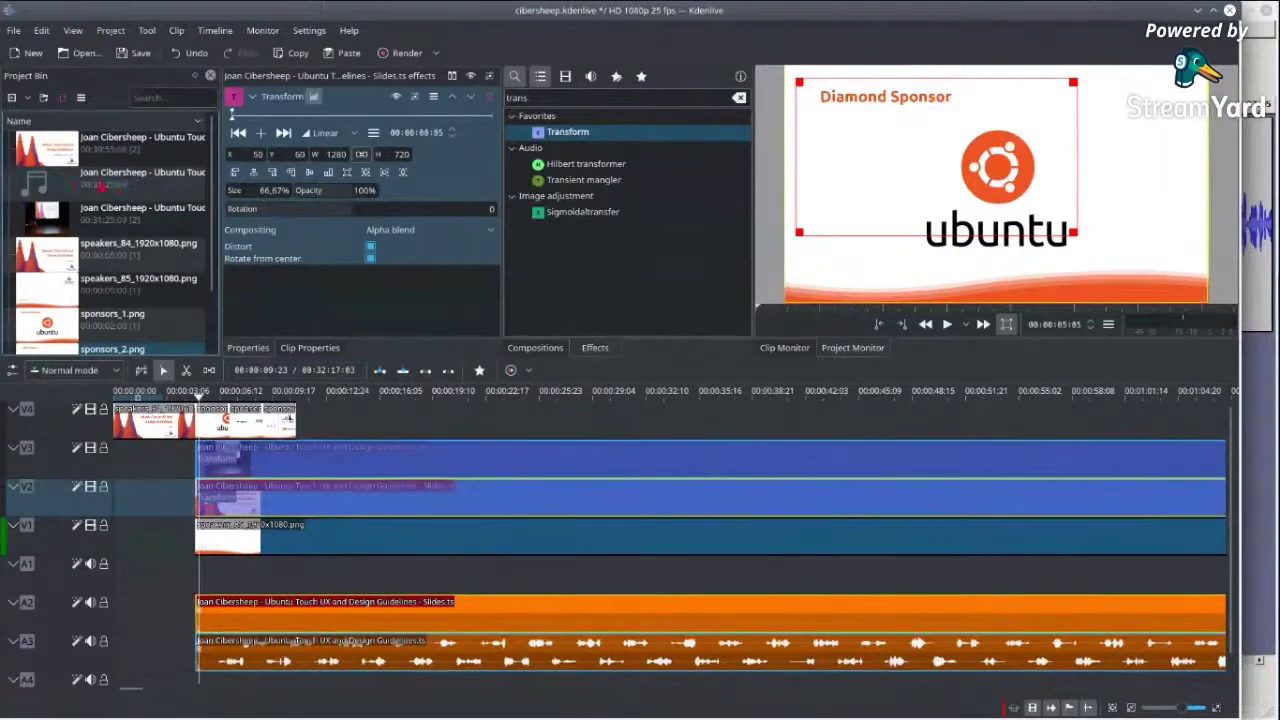
{"action": "left_click_drag", "start_coordinate": [62, 180], "coordinate": [168, 578]}
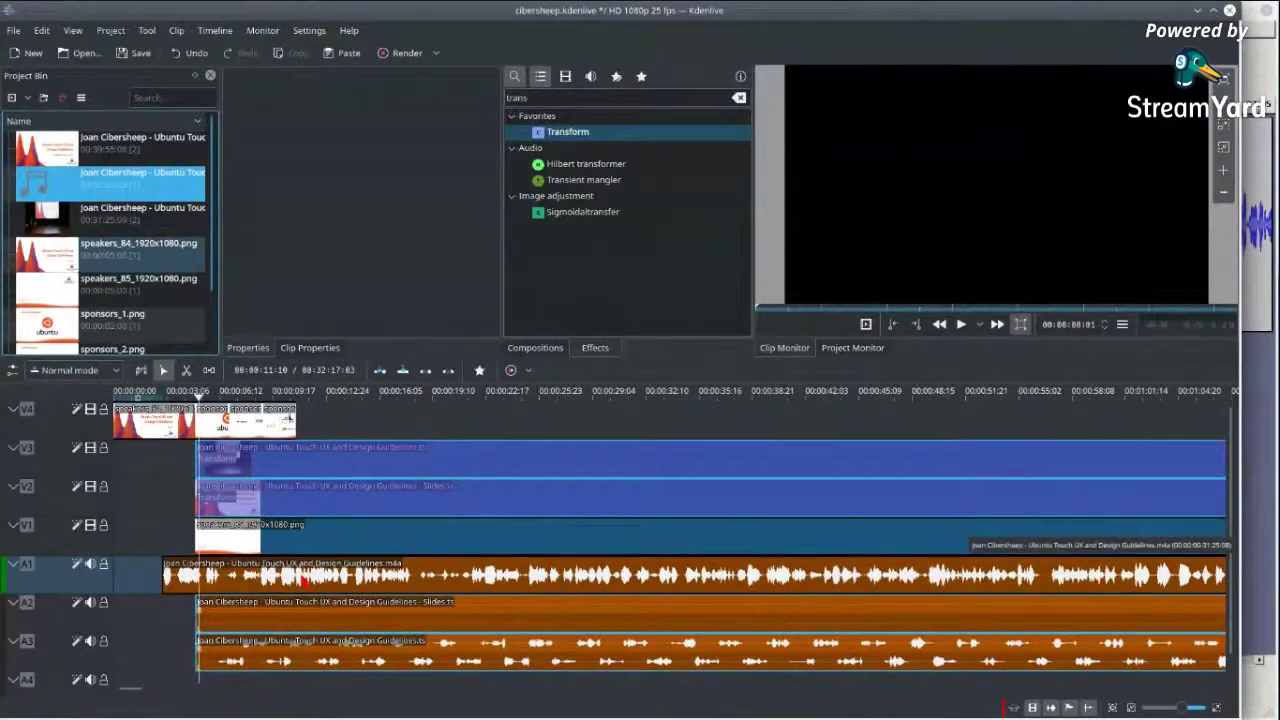
{"action": "left_click_drag", "start_coordinate": [167, 576], "coordinate": [272, 577]}
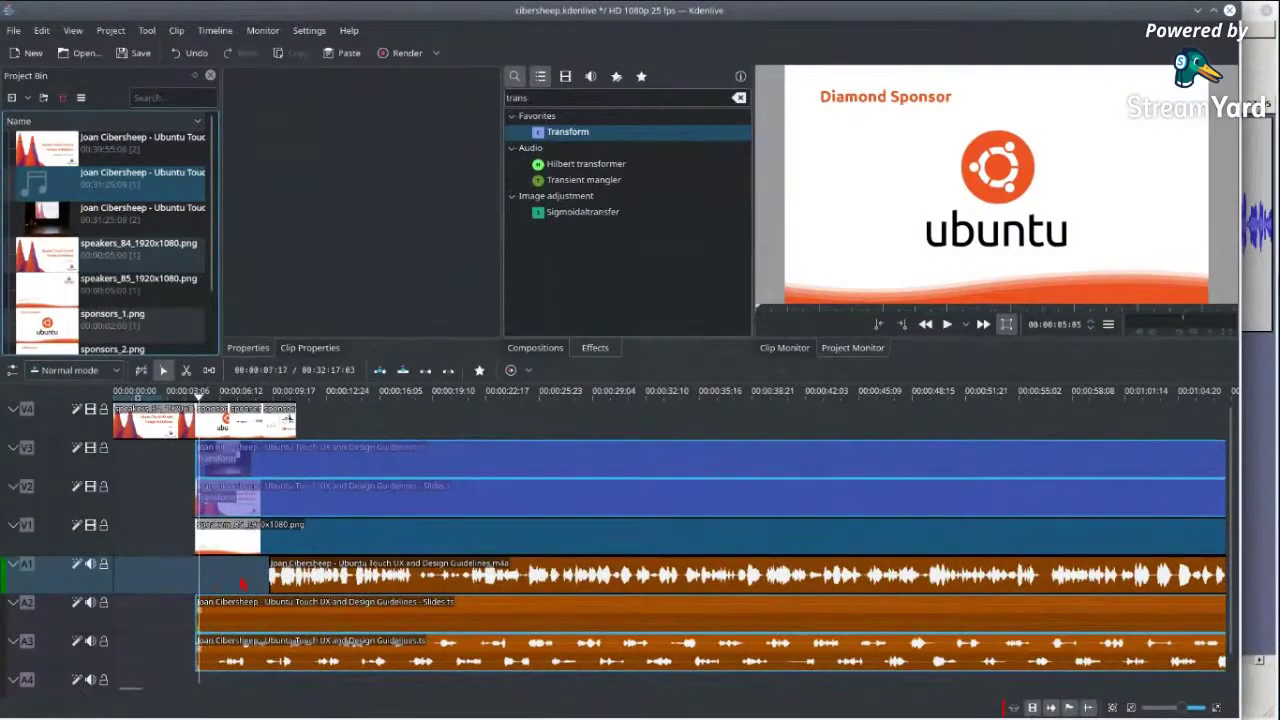
- Shift the .m4a clip on A1 earlier so its end lines up with the end of the camera audio on A3
{"action": "scroll", "coordinate": [241, 584], "scroll_direction": "down", "scroll_amount": 8}
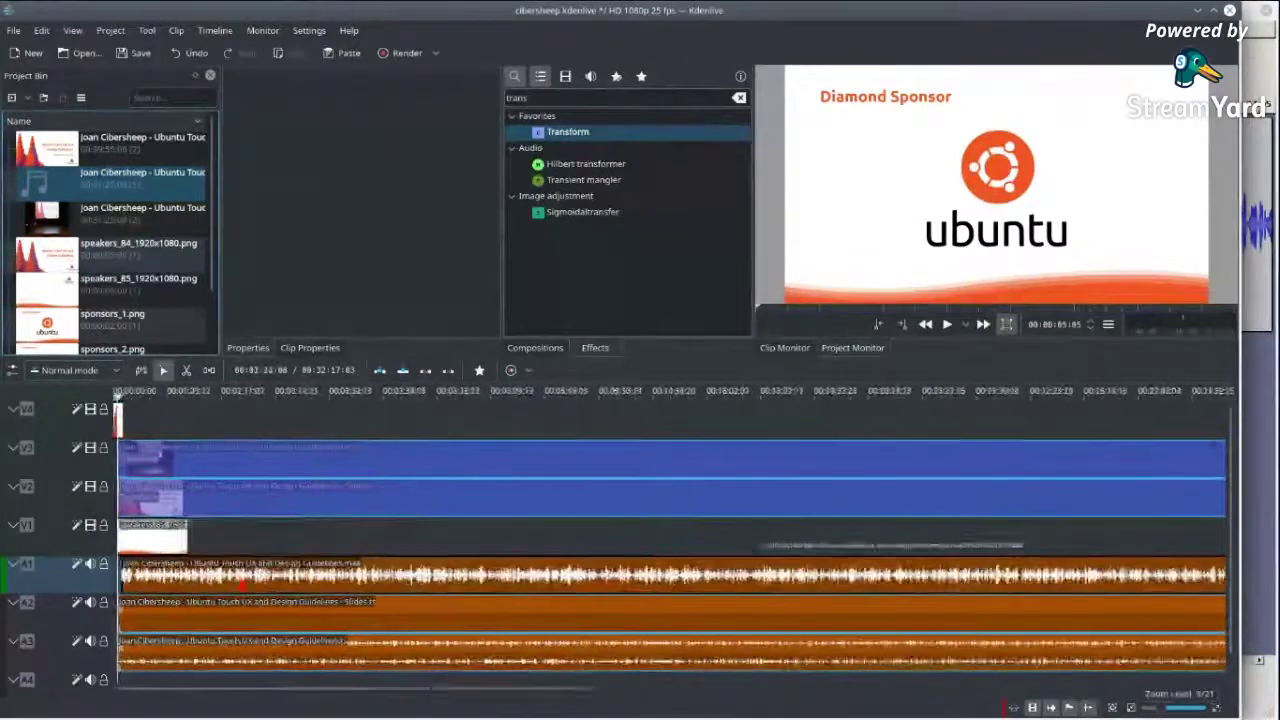
{"action": "scroll", "coordinate": [241, 584], "scroll_direction": "down", "scroll_amount": 3}
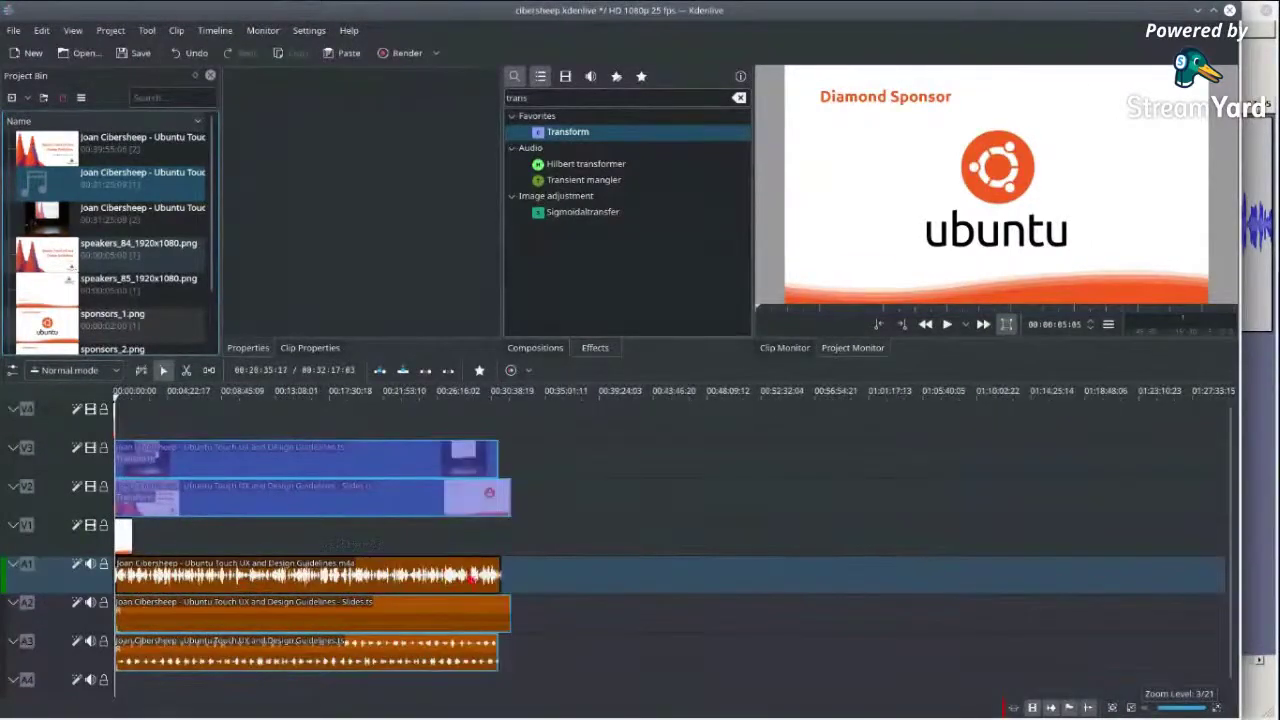
{"action": "left_click", "coordinate": [489, 575]}
{"action": "left_click_drag", "start_coordinate": [489, 575], "coordinate": [476, 577]}
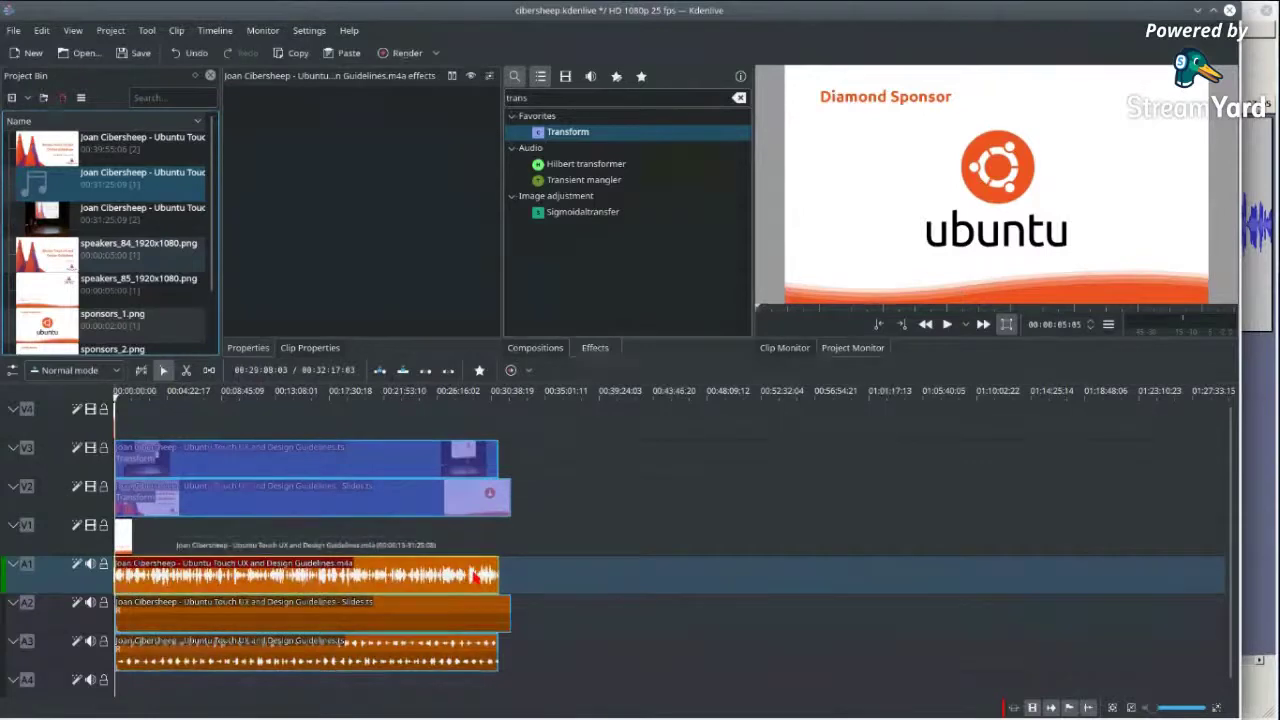
- Trim the start of the .m4a clip on A1 to the camera clip's start at 00:00:05:00
{"action": "scroll", "coordinate": [476, 577], "scroll_direction": "up", "scroll_amount": 5}
{"action": "scroll", "coordinate": [476, 577], "scroll_direction": "up", "scroll_amount": 2}
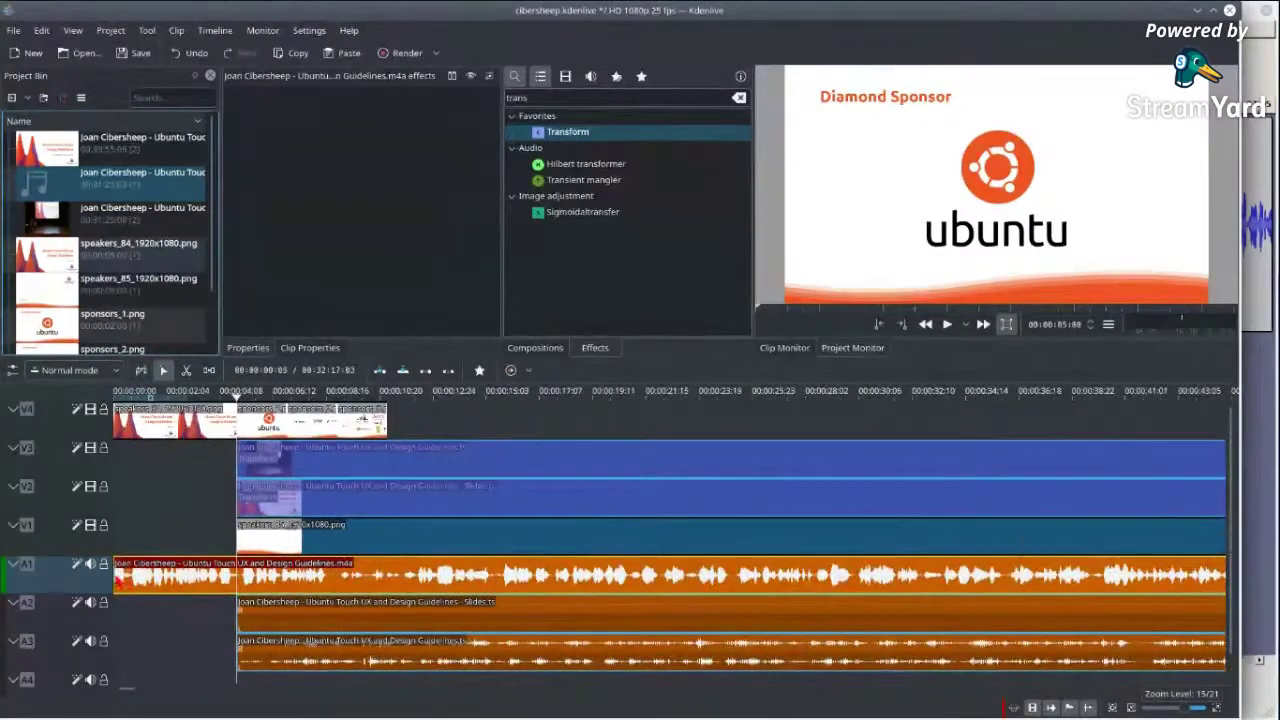
{"action": "left_click_drag", "start_coordinate": [116, 576], "coordinate": [236, 575]}
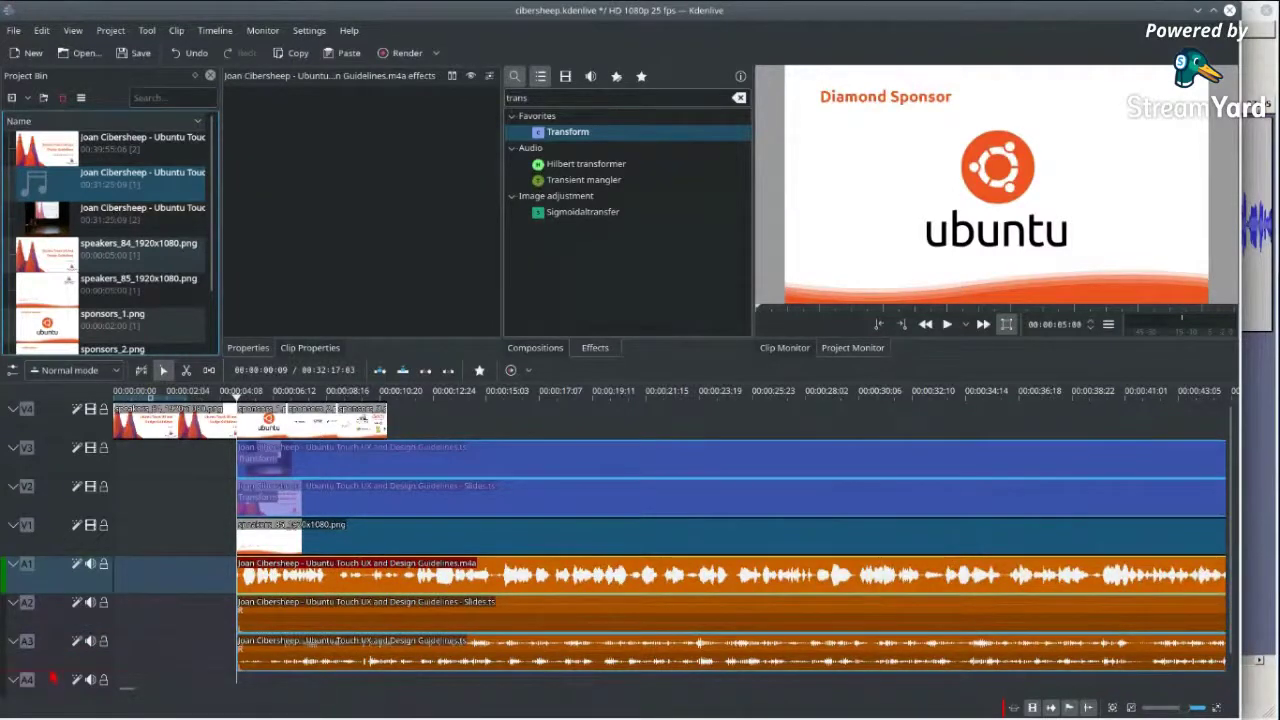
- Enlarge track A3, and shift and trim the .m4a clip on A1 to roughly match its waveform to the camera audio
{"action": "left_click_drag", "start_coordinate": [52, 676], "coordinate": [52, 692]}
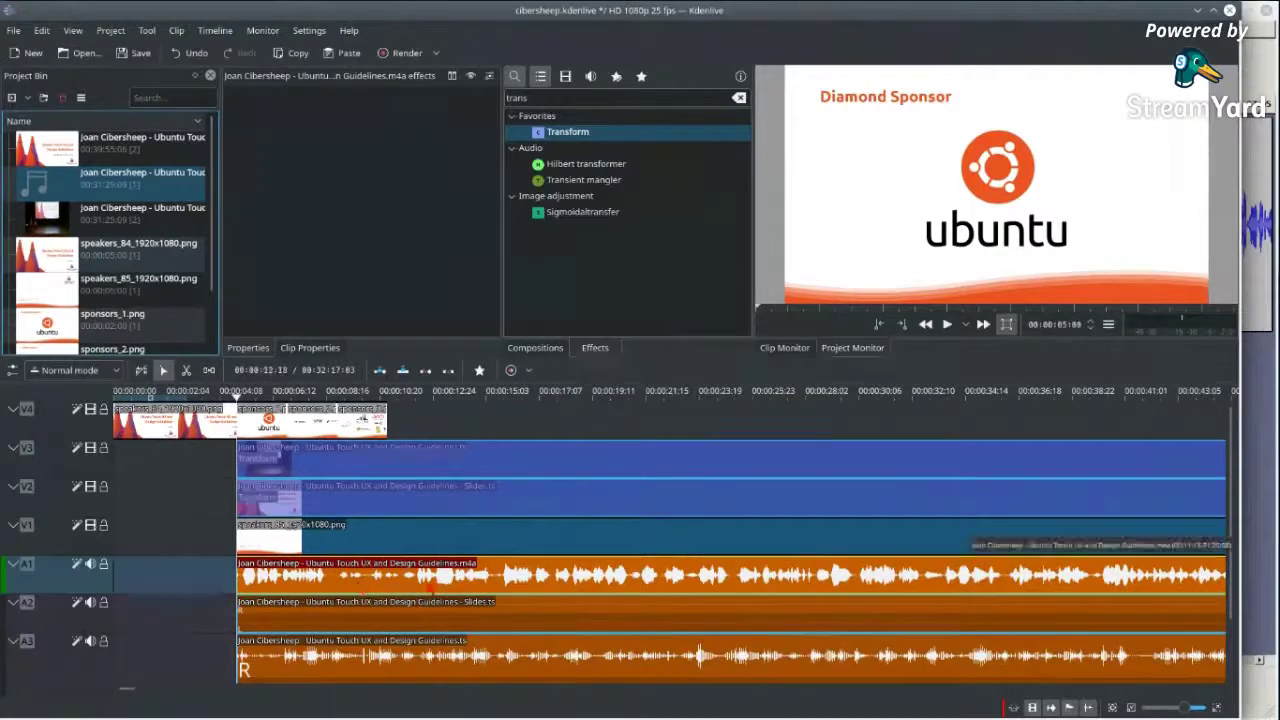
{"action": "left_click_drag", "start_coordinate": [357, 590], "coordinate": [293, 602]}
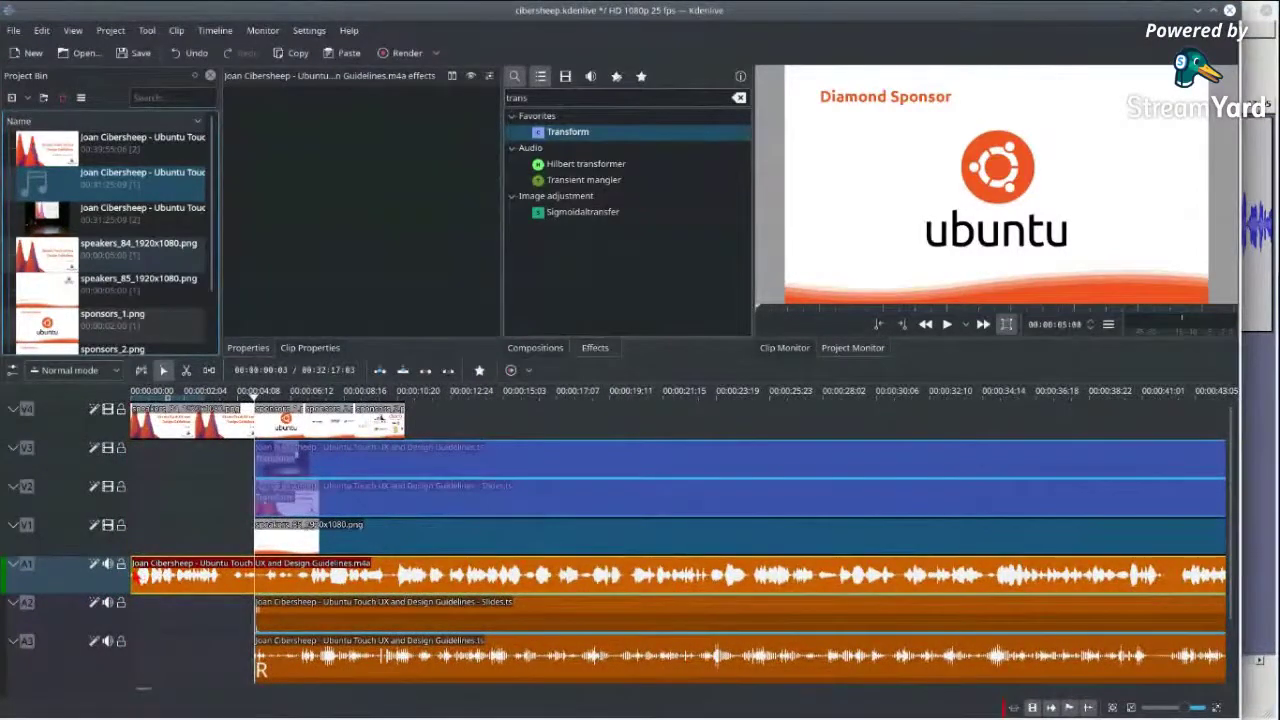
{"action": "left_click_drag", "start_coordinate": [132, 575], "coordinate": [272, 575]}
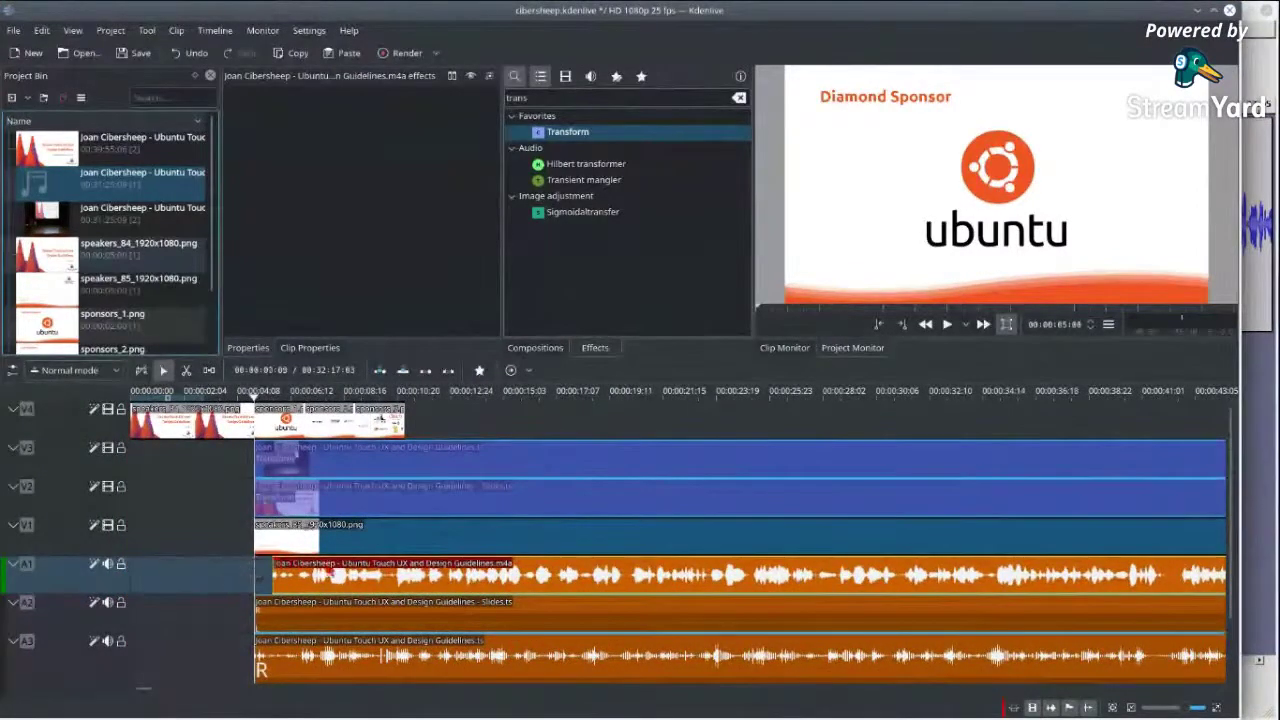
{"action": "left_click_drag", "start_coordinate": [358, 575], "coordinate": [340, 575]}
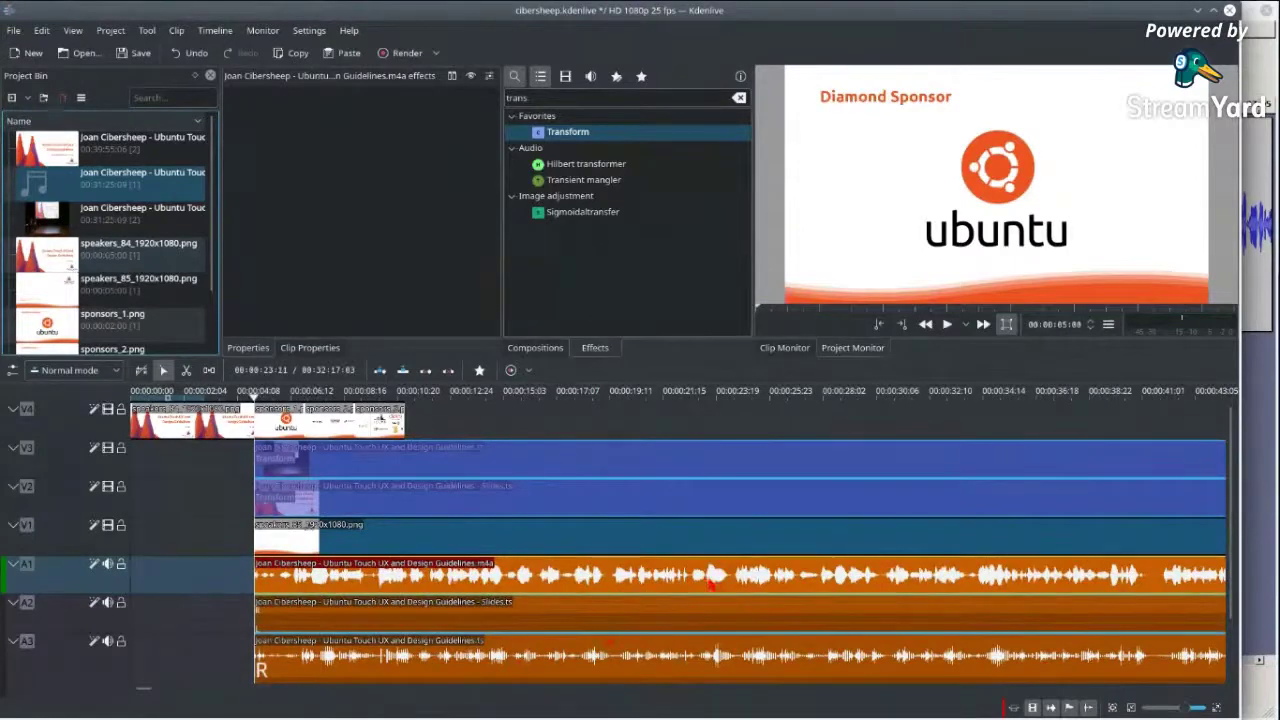
{"action": "left_click_drag", "start_coordinate": [712, 586], "coordinate": [720, 588]}
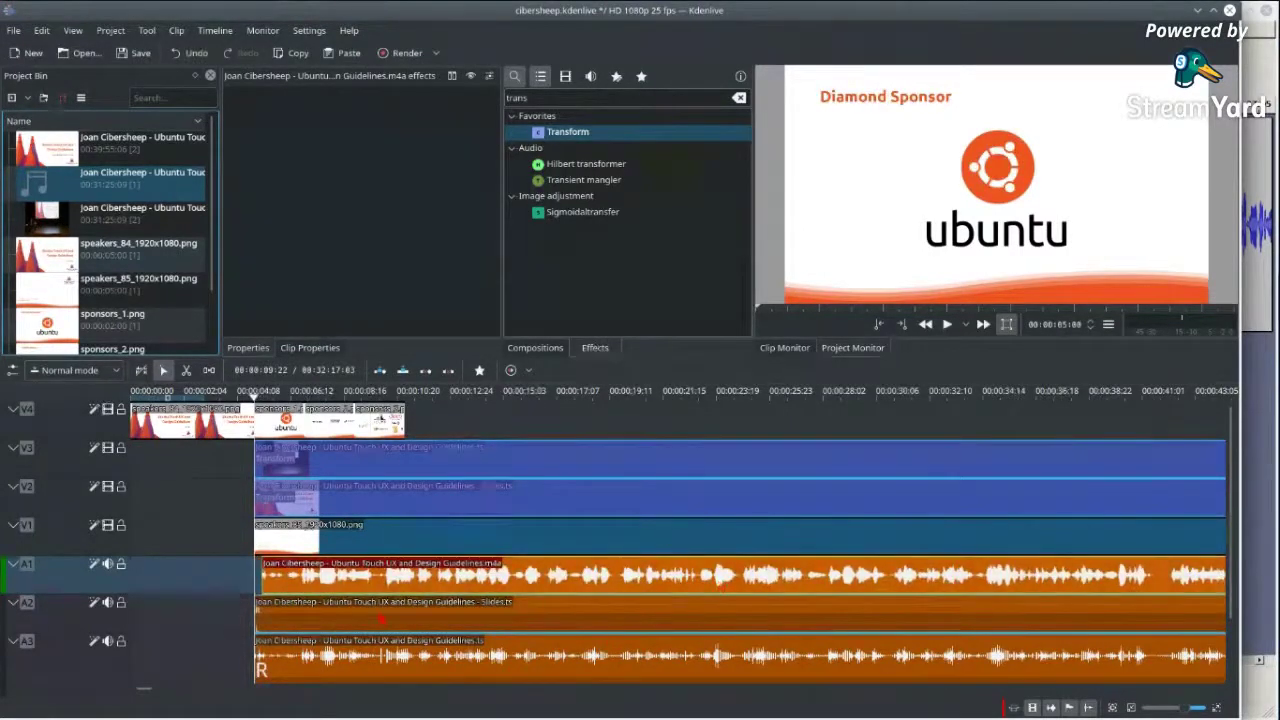
- Enlarge track A3 further and nudge the .m4a clip slightly earlier, checking its waveform against the camera audio near 00:00:10:09
{"action": "scroll", "coordinate": [381, 620], "scroll_direction": "up", "scroll_amount": 1}
{"action": "scroll", "coordinate": [381, 620], "scroll_direction": "up", "scroll_amount": 1}
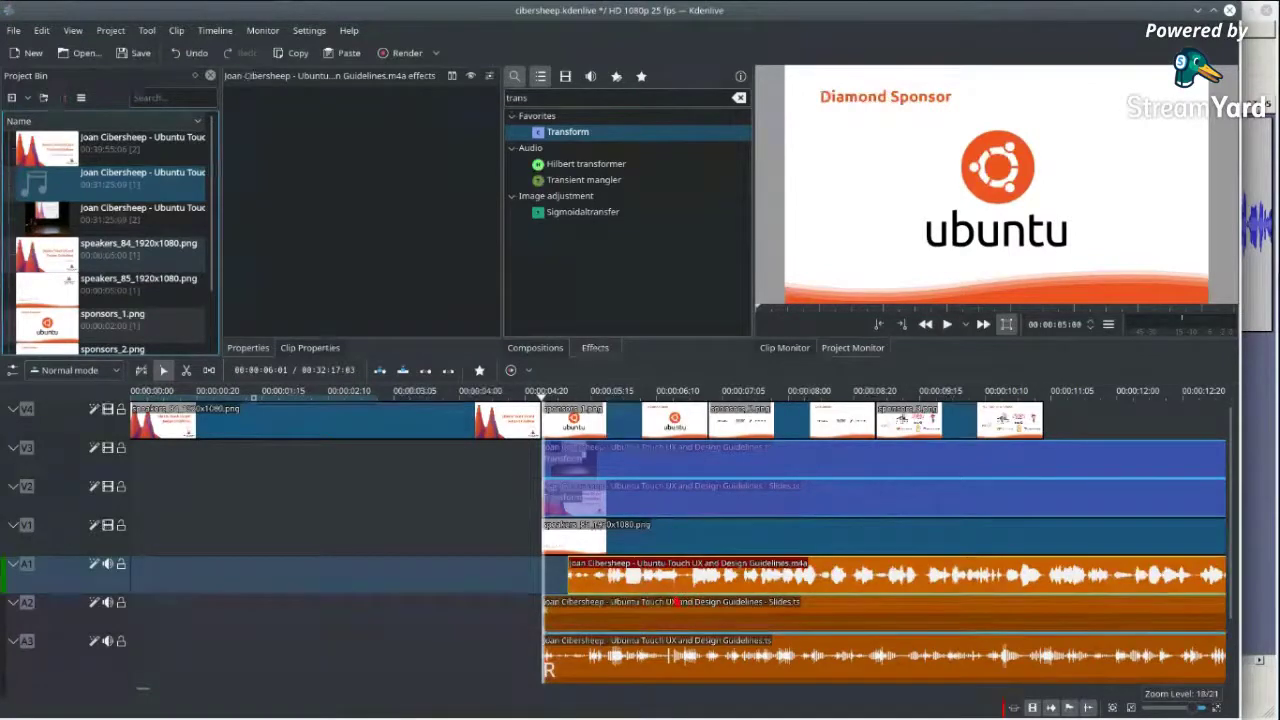
{"action": "scroll", "coordinate": [676, 602], "scroll_direction": "down", "scroll_amount": 2}
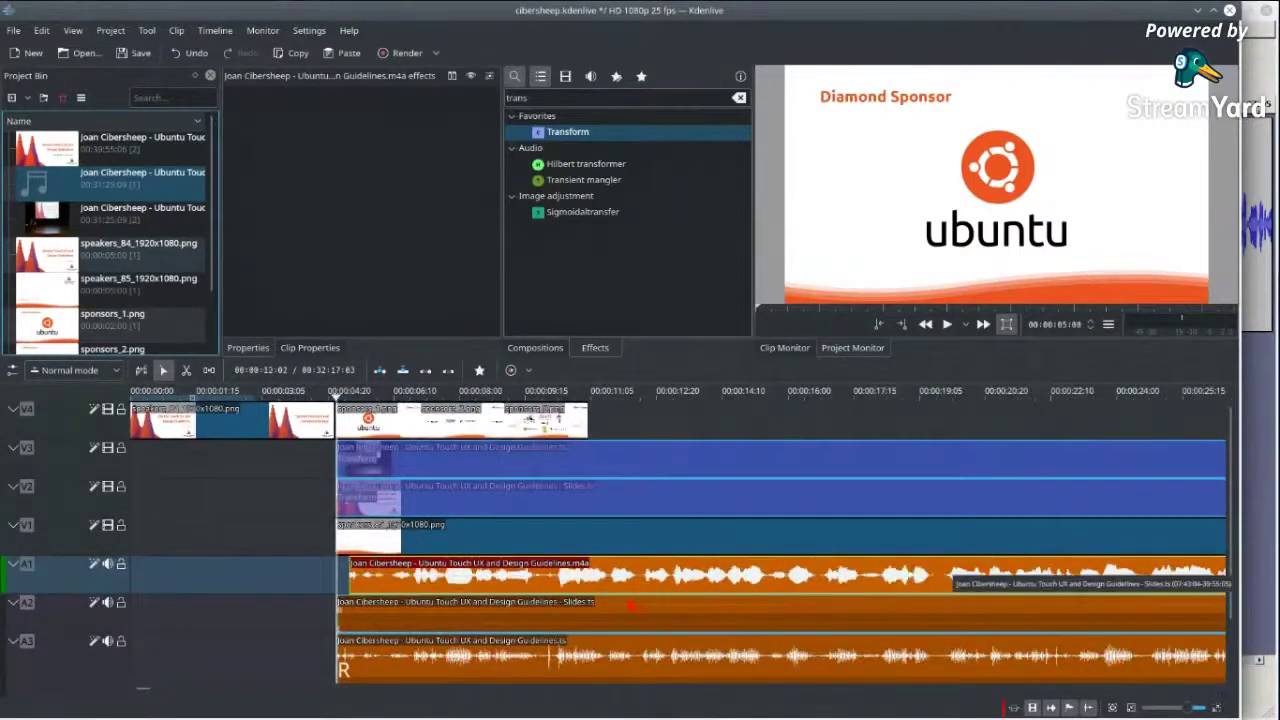
{"action": "scroll", "coordinate": [630, 604], "scroll_direction": "up", "scroll_amount": 2}
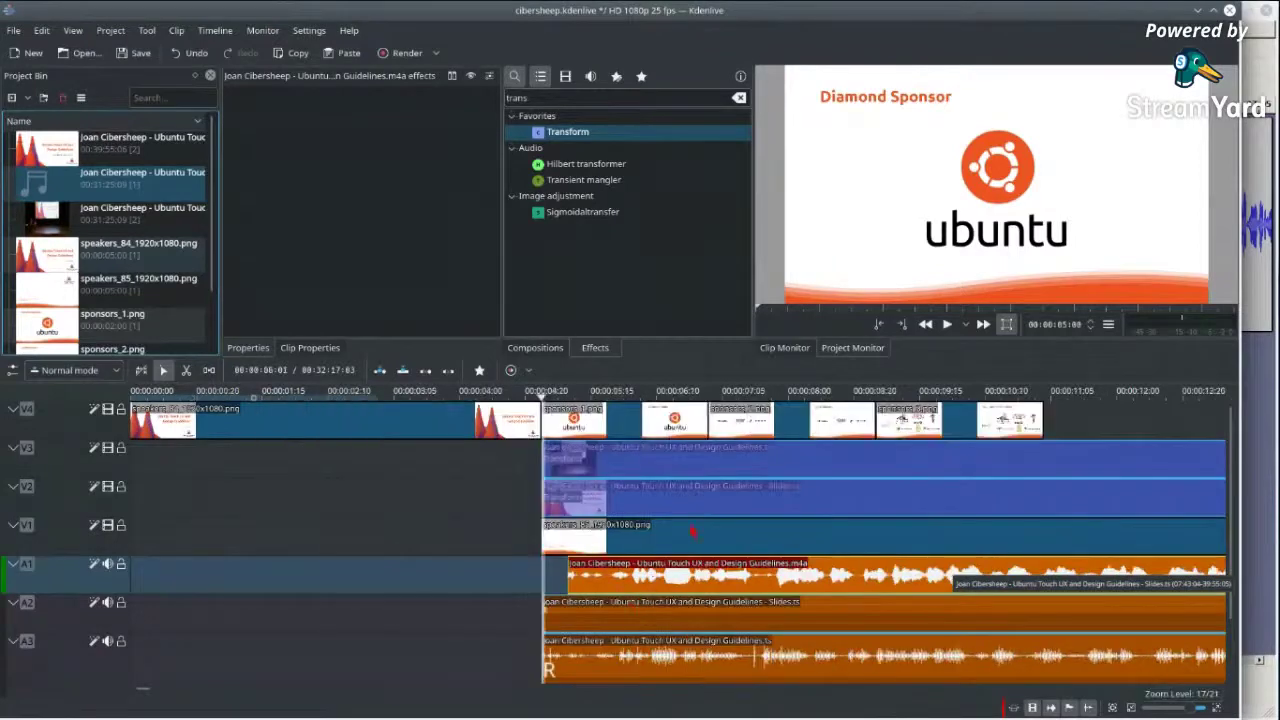
{"action": "scroll", "coordinate": [692, 533], "scroll_direction": "down", "scroll_amount": 1}
{"action": "scroll", "coordinate": [692, 533], "scroll_direction": "down", "scroll_amount": 1}
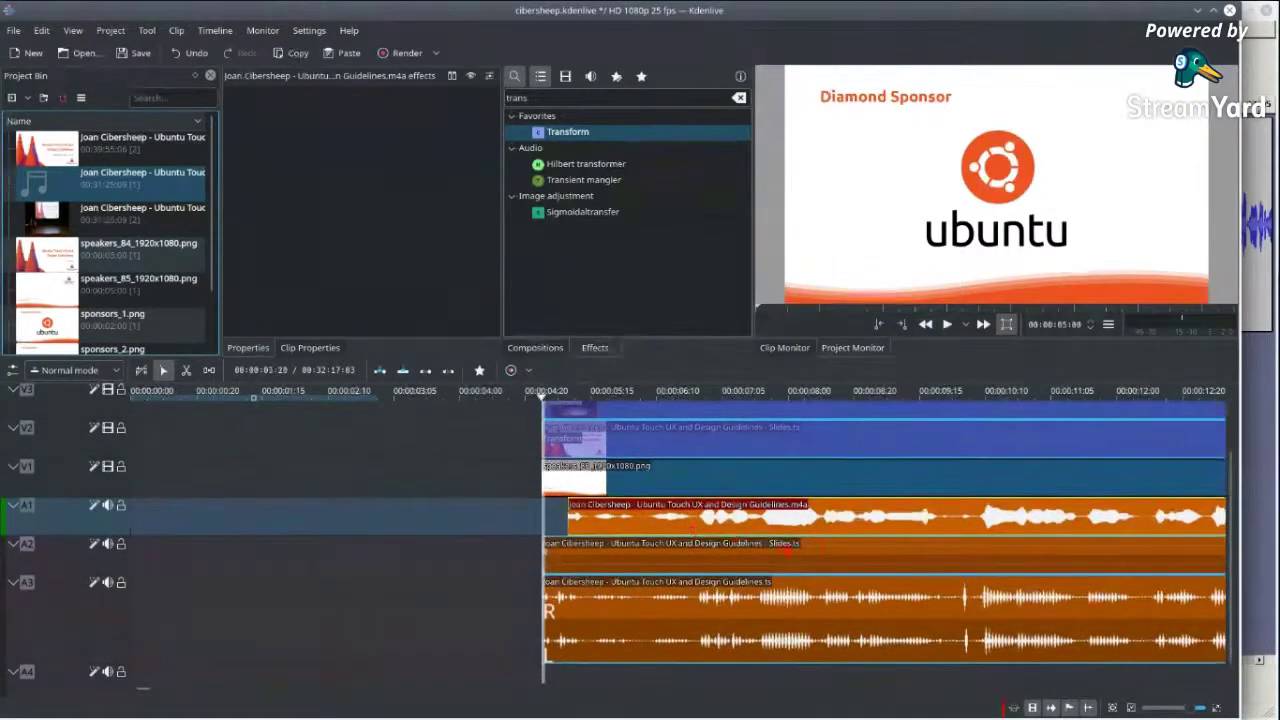
{"action": "left_click_drag", "start_coordinate": [789, 530], "coordinate": [786, 528]}
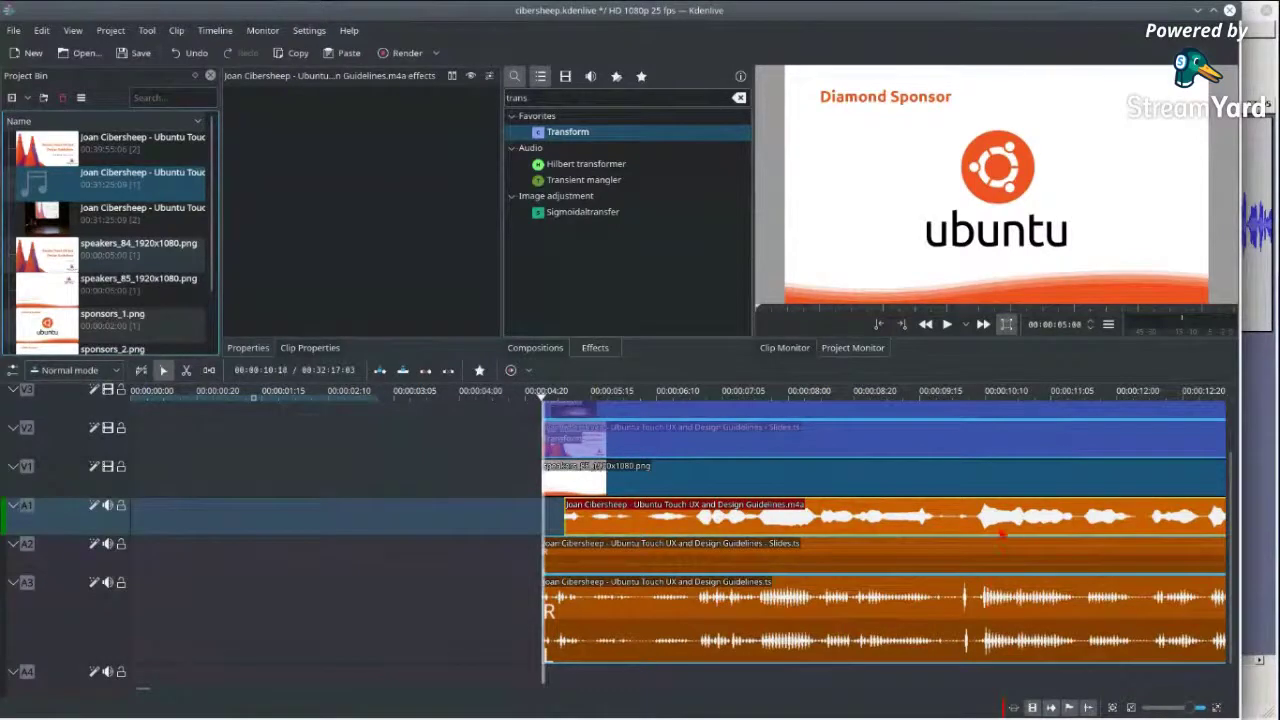
{"action": "left_click", "coordinate": [985, 399]}
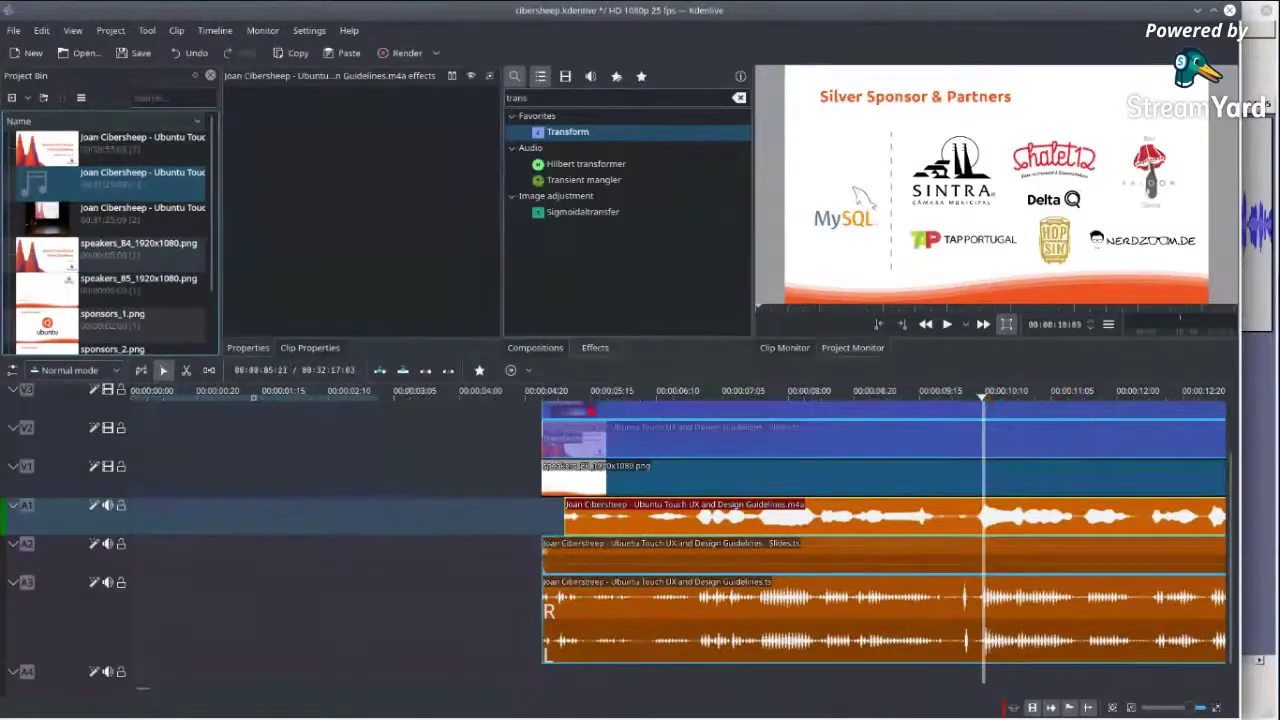
- Extend the start of the .m4a clip on A1 back to 00:00:05:00 and play both audio tracks from about 00:00:07:02
{"action": "left_click", "coordinate": [548, 522]}
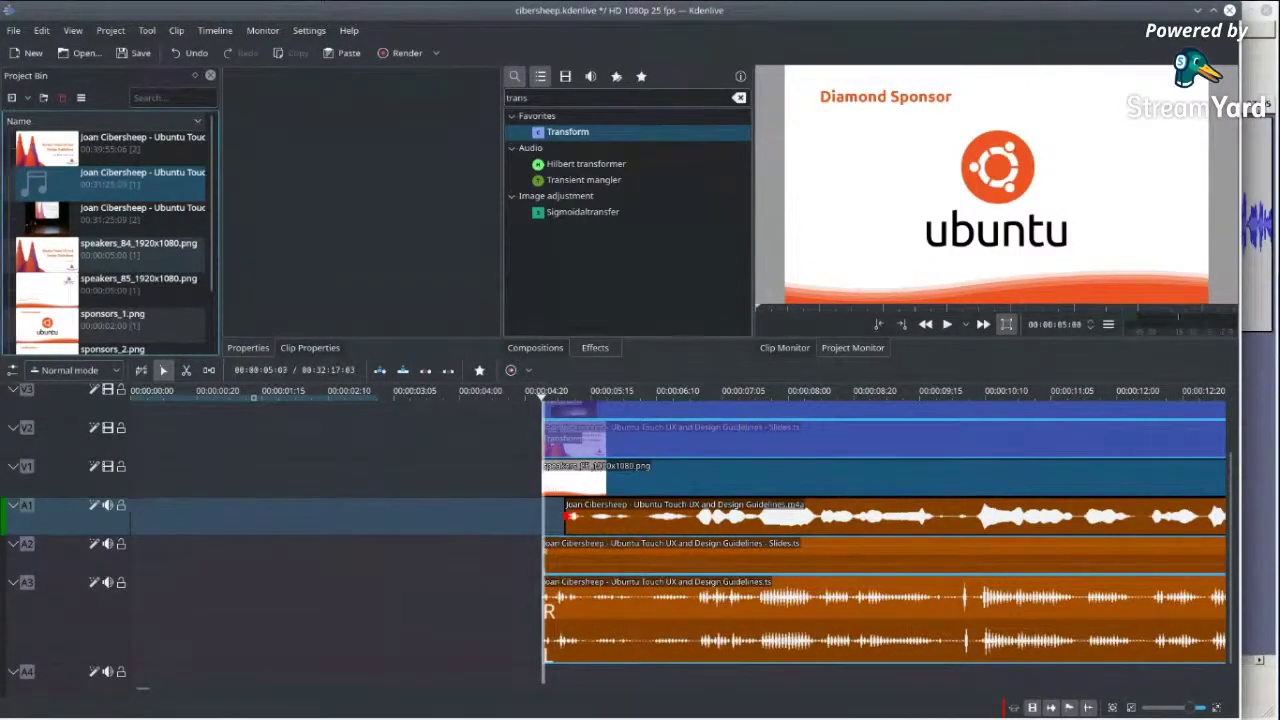
{"action": "left_click_drag", "start_coordinate": [573, 516], "coordinate": [543, 516]}
{"action": "left_click", "coordinate": [714, 398]}
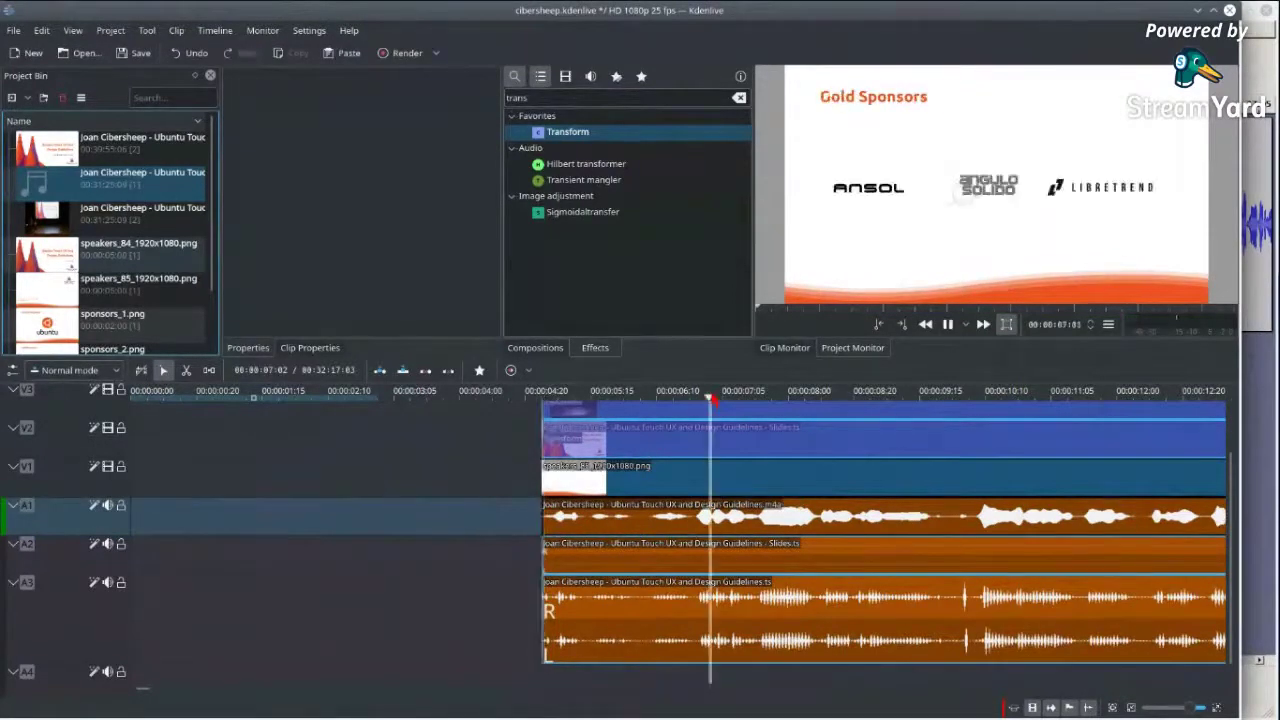
{"action": "key", "text": "space"}
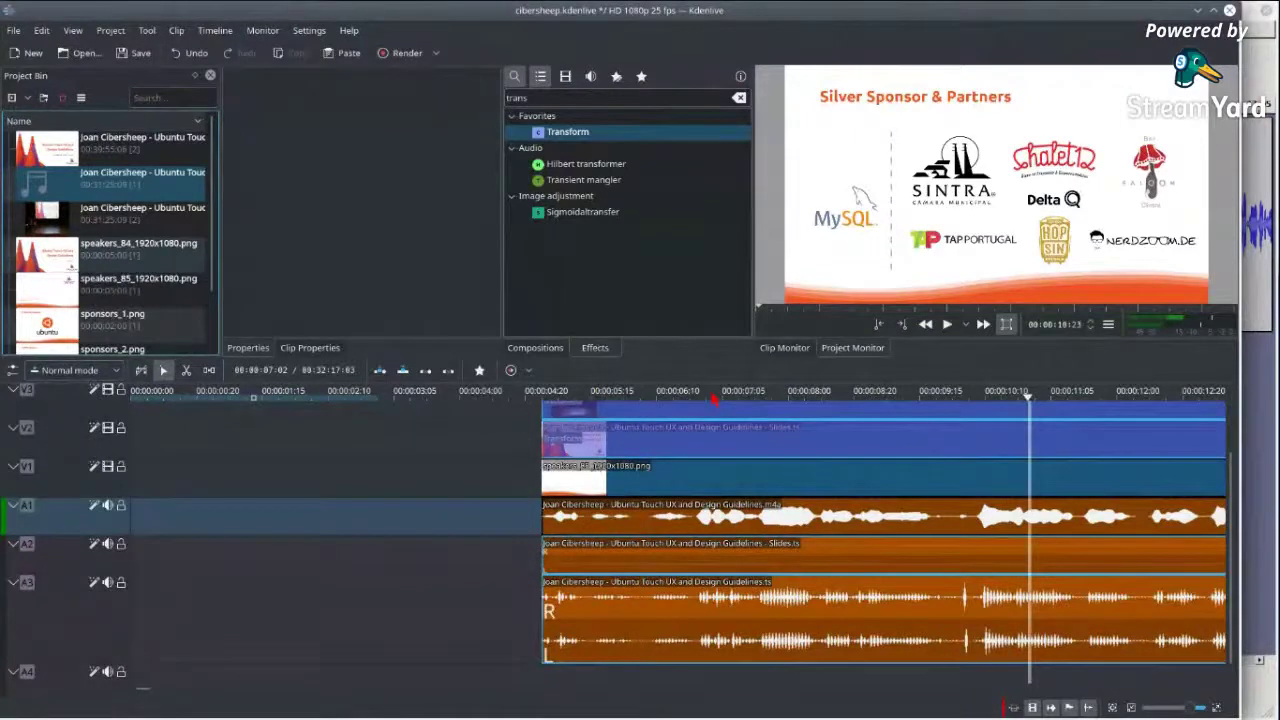
- Mute the camera audio track A3 and play from about 00:00:06:24 to hear the .m4a audio alone
{"action": "left_click", "coordinate": [607, 635]}
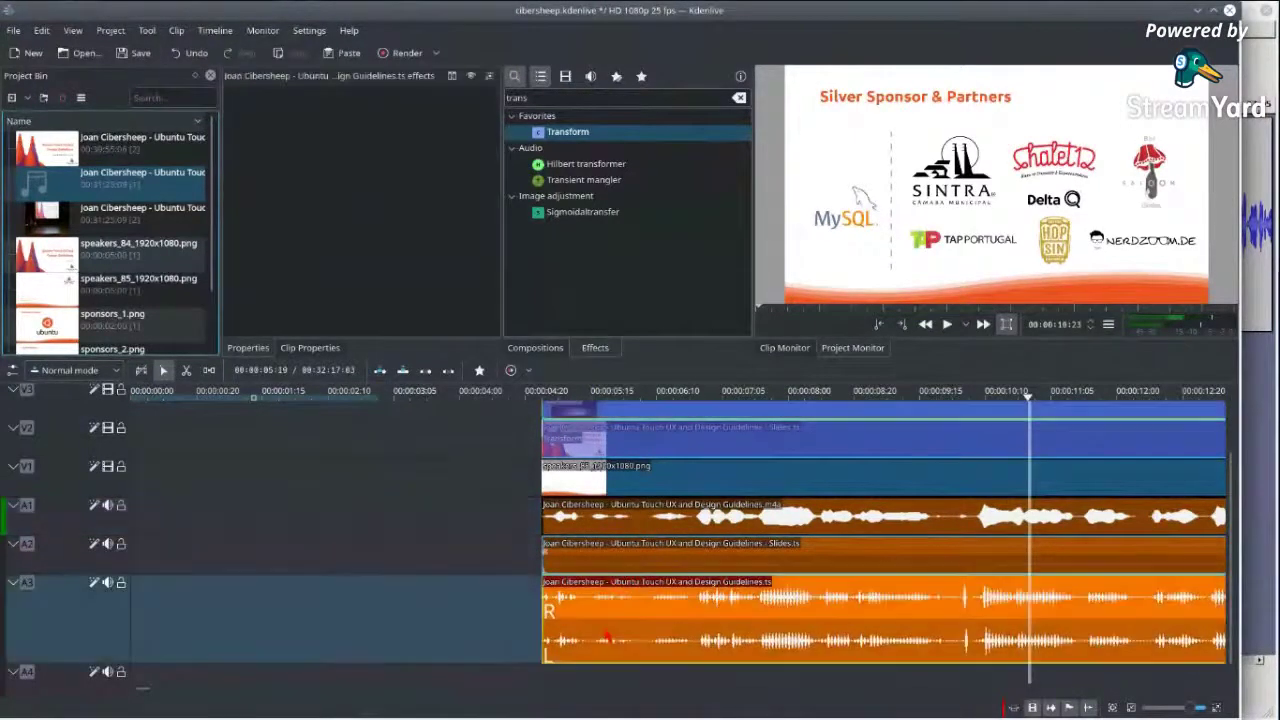
{"action": "left_click", "coordinate": [112, 592]}
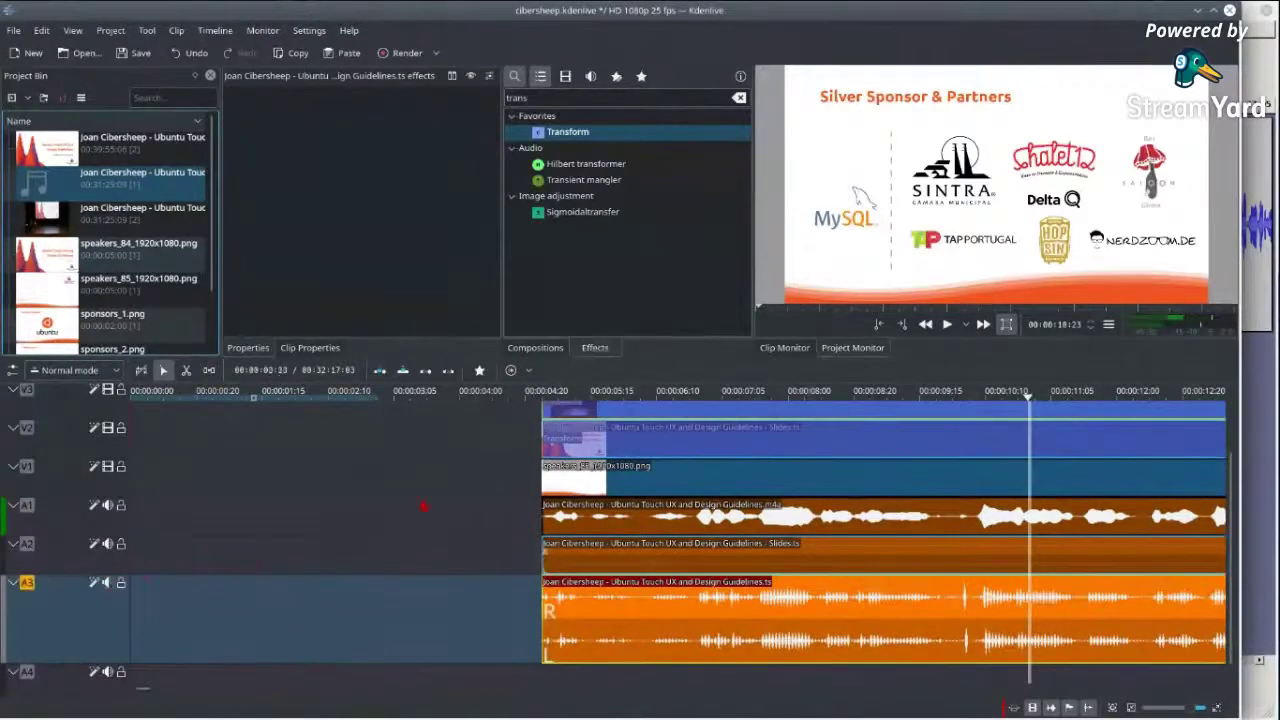
{"action": "left_click", "coordinate": [706, 397]}
{"action": "key", "text": "space"}
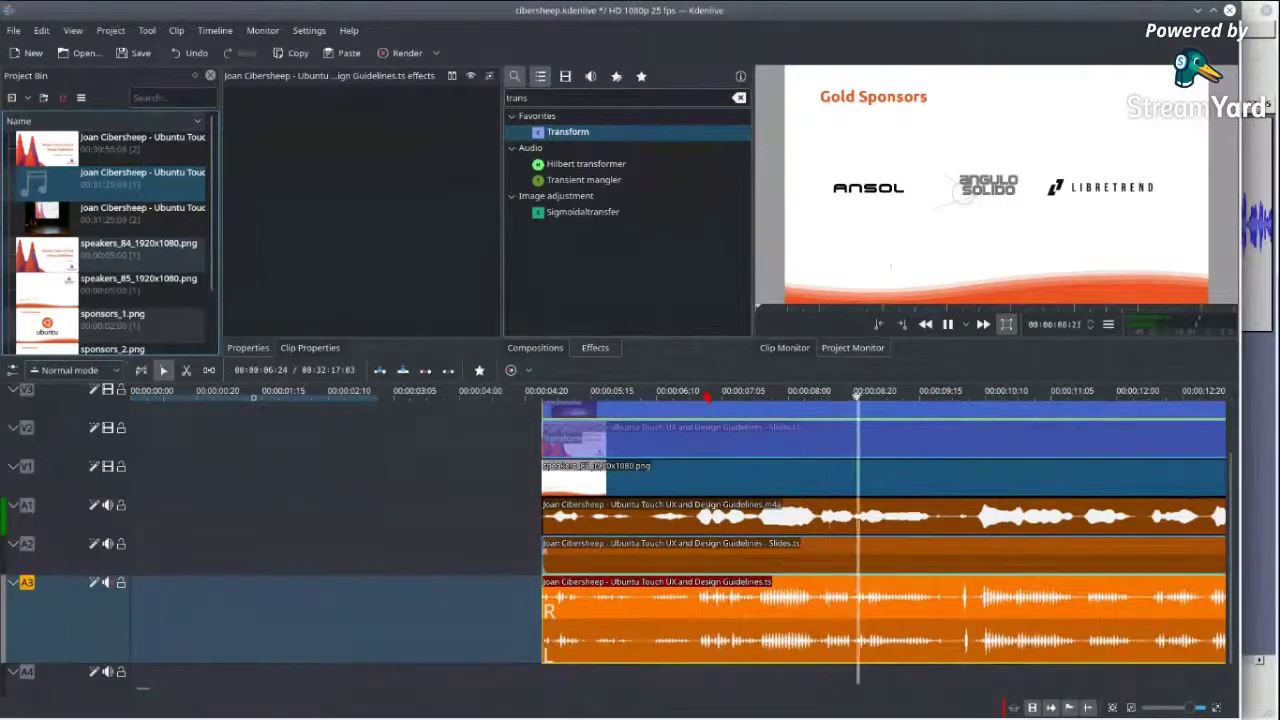
{"action": "key", "text": "space"}
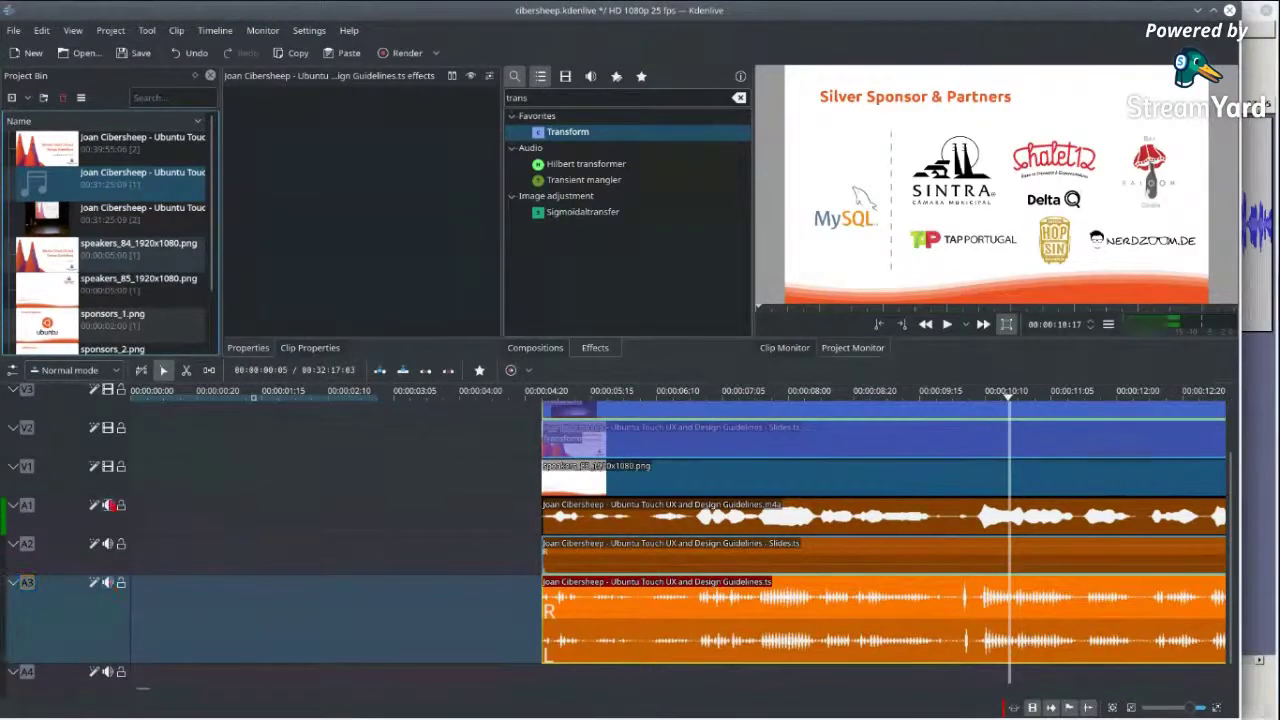
- Mute A1 and unmute A3, and play from about 00:00:08:00 to hear the camera audio alone
{"action": "left_click", "coordinate": [107, 505]}
{"action": "left_click", "coordinate": [812, 400]}
{"action": "key", "text": "space"}
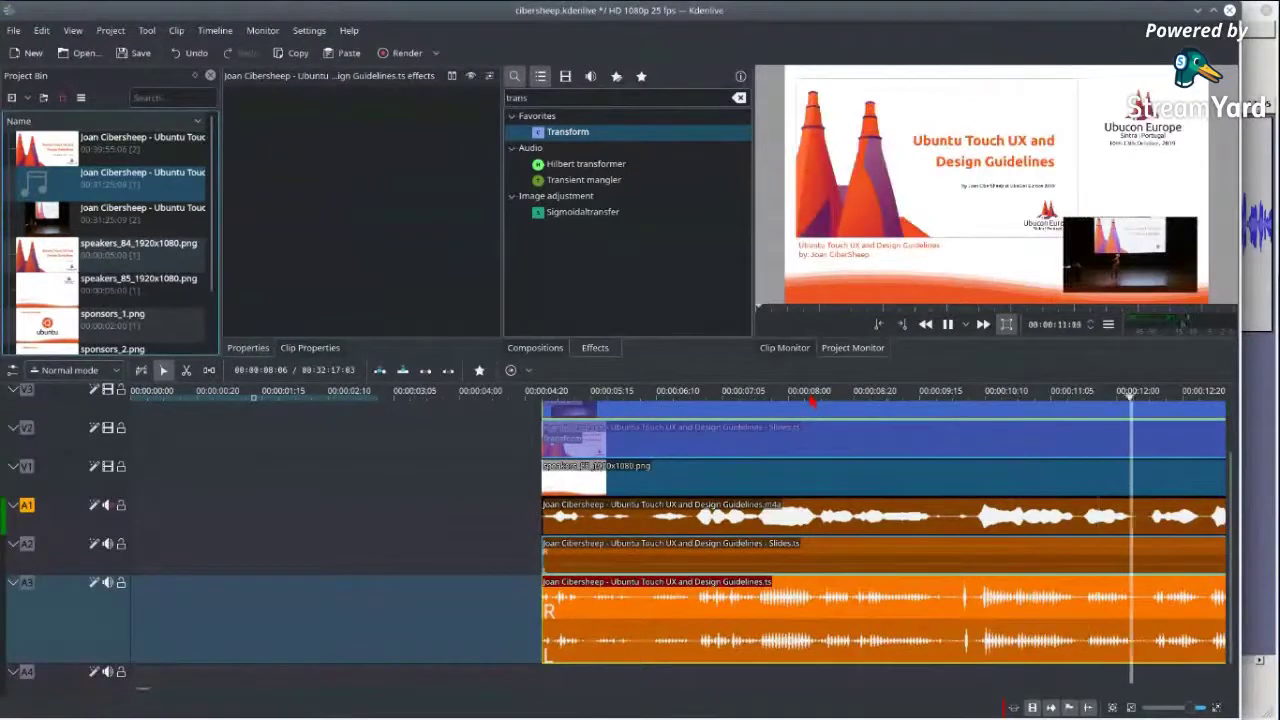
{"action": "key", "text": "space"}
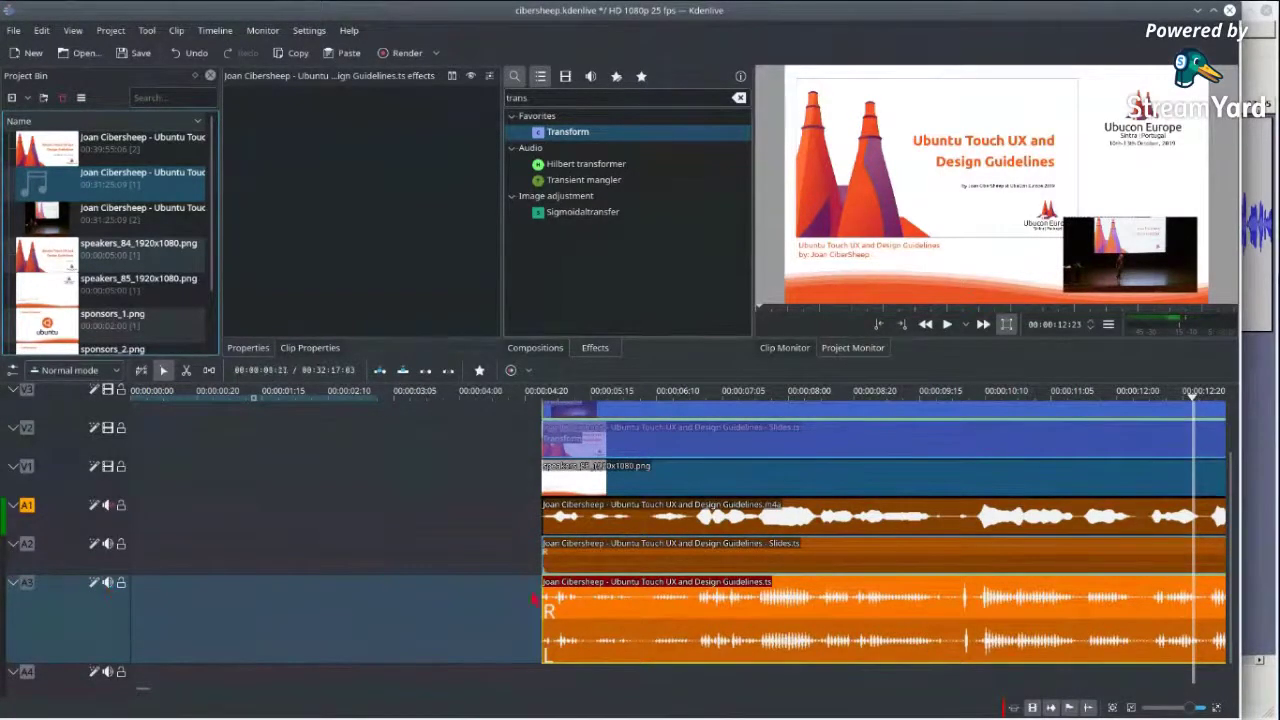
- Unmute A1, mute A3 again, and replay the .m4a audio from about 00:00:06:11
{"action": "right_click", "coordinate": [586, 606]}
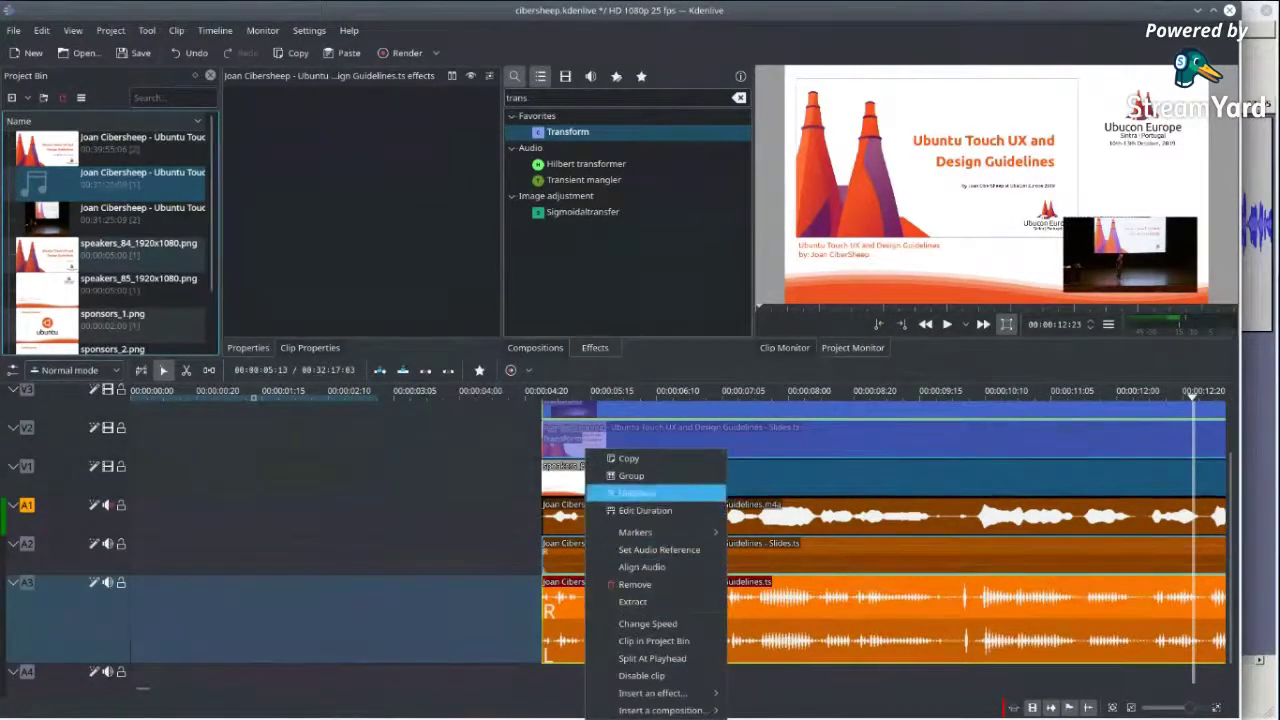
{"action": "left_click", "coordinate": [393, 533]}
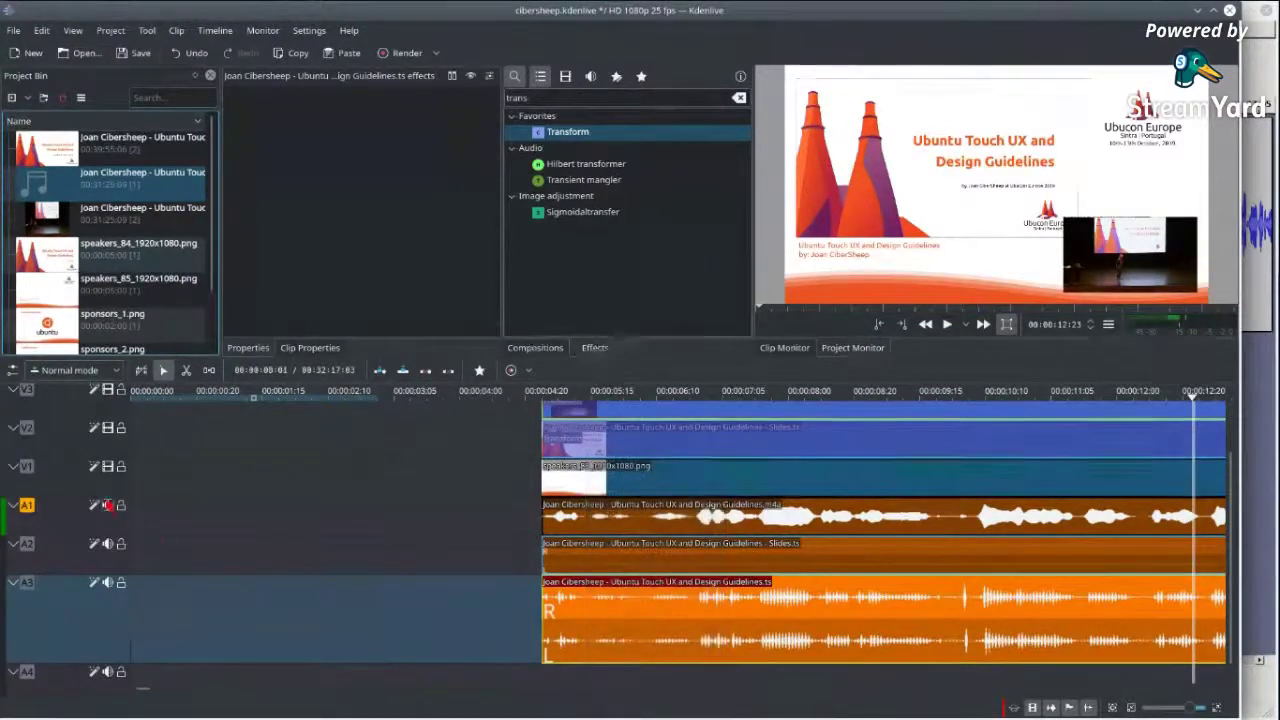
{"action": "left_click", "coordinate": [171, 630]}
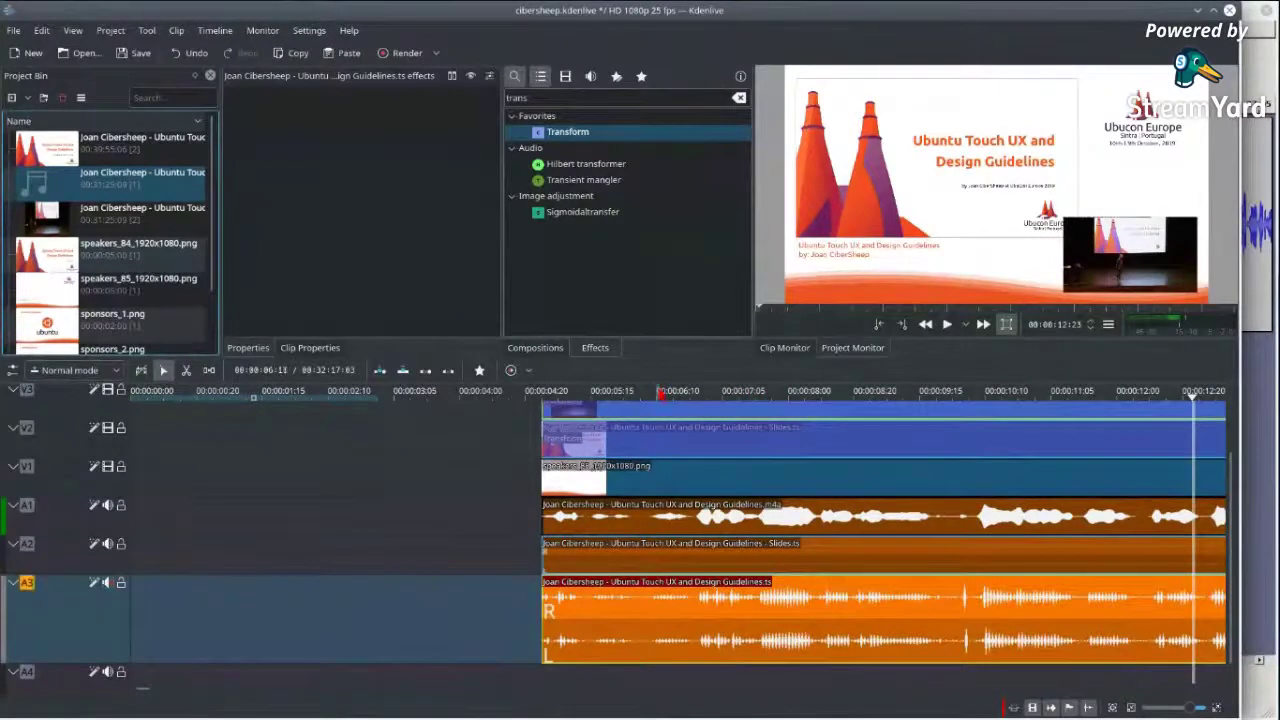
{"action": "left_click", "coordinate": [660, 393]}
{"action": "key", "text": "space"}
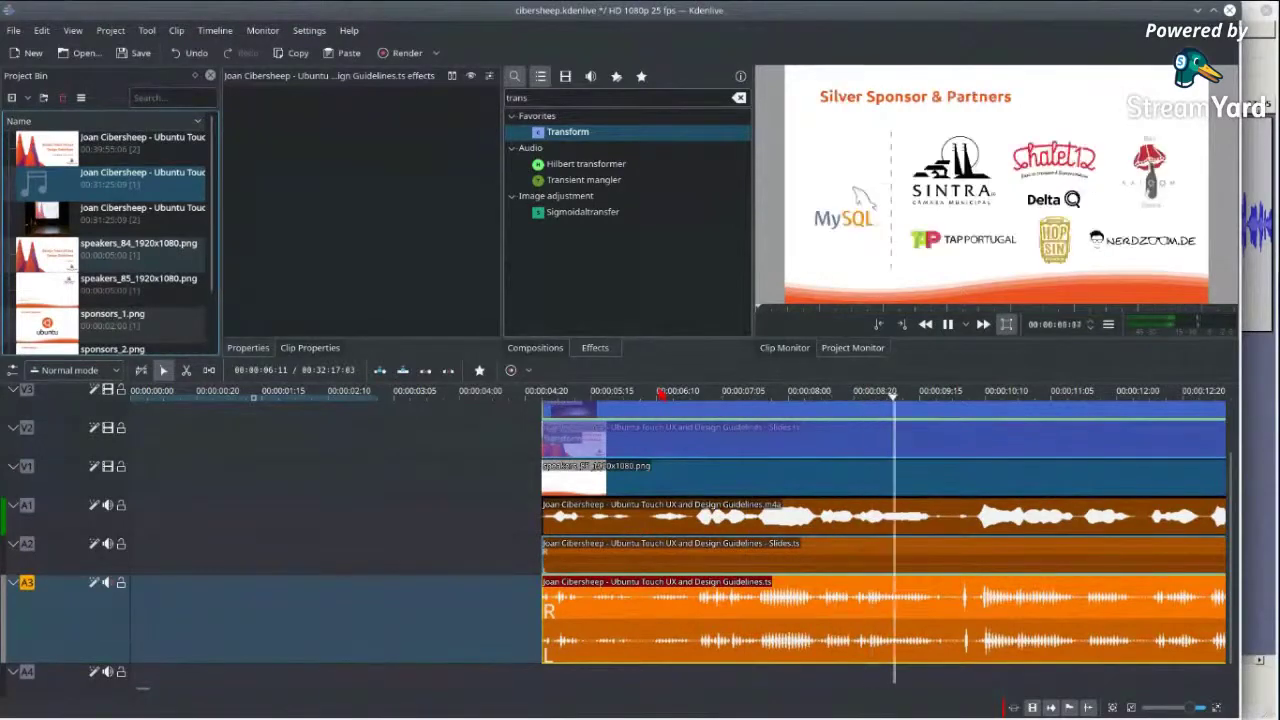
{"action": "key", "text": "space"}
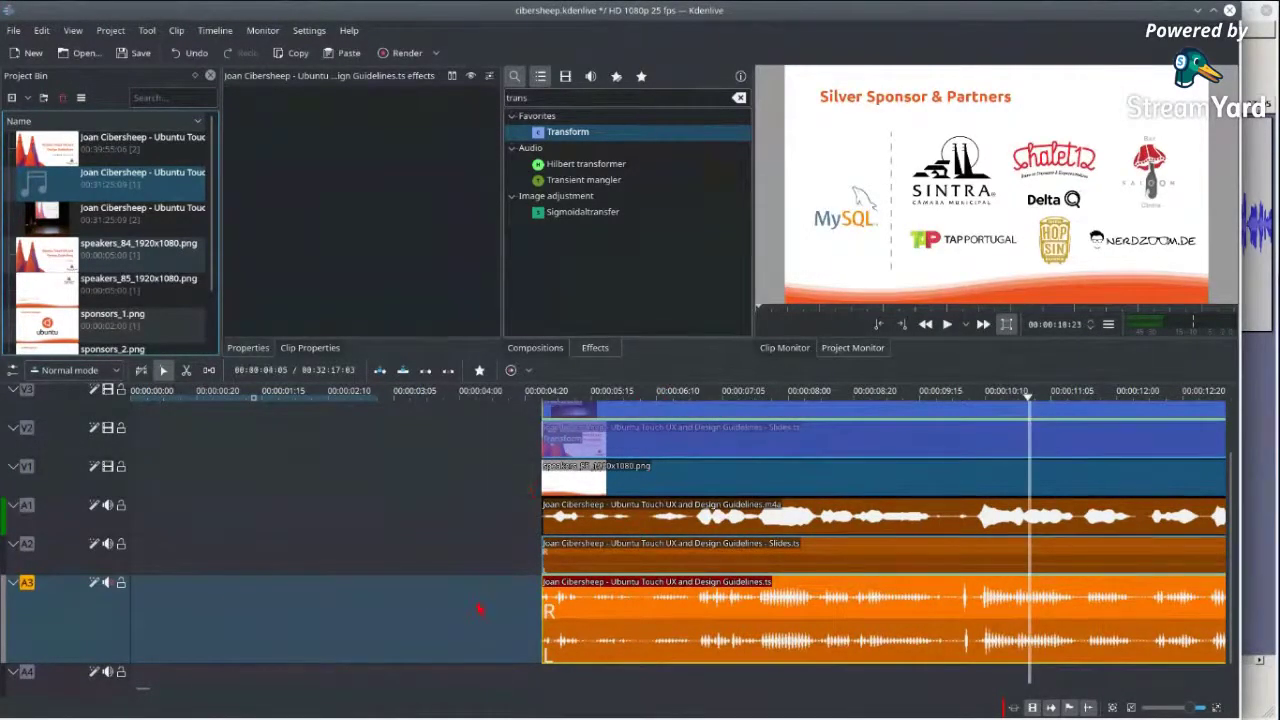
- Save the project, and ungroup the camera clip to delete its audio from A3
{"action": "key", "text": "ctrl+s"}
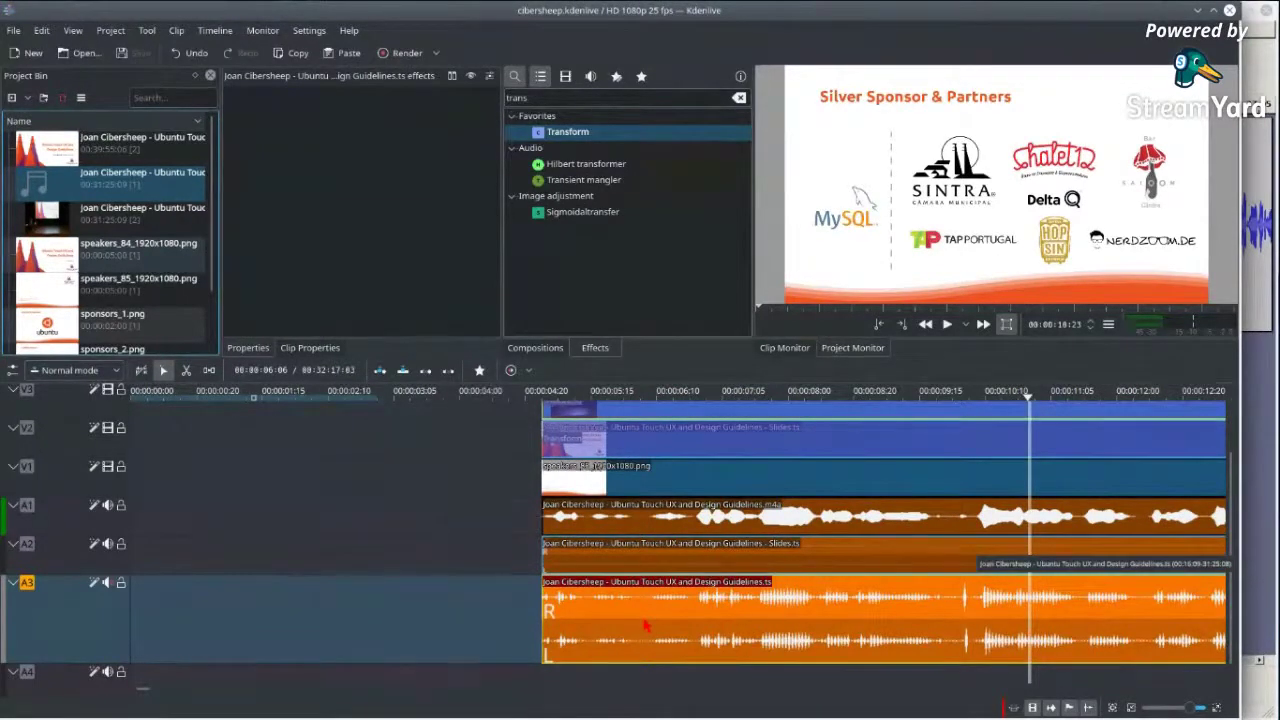
{"action": "right_click", "coordinate": [645, 625]}
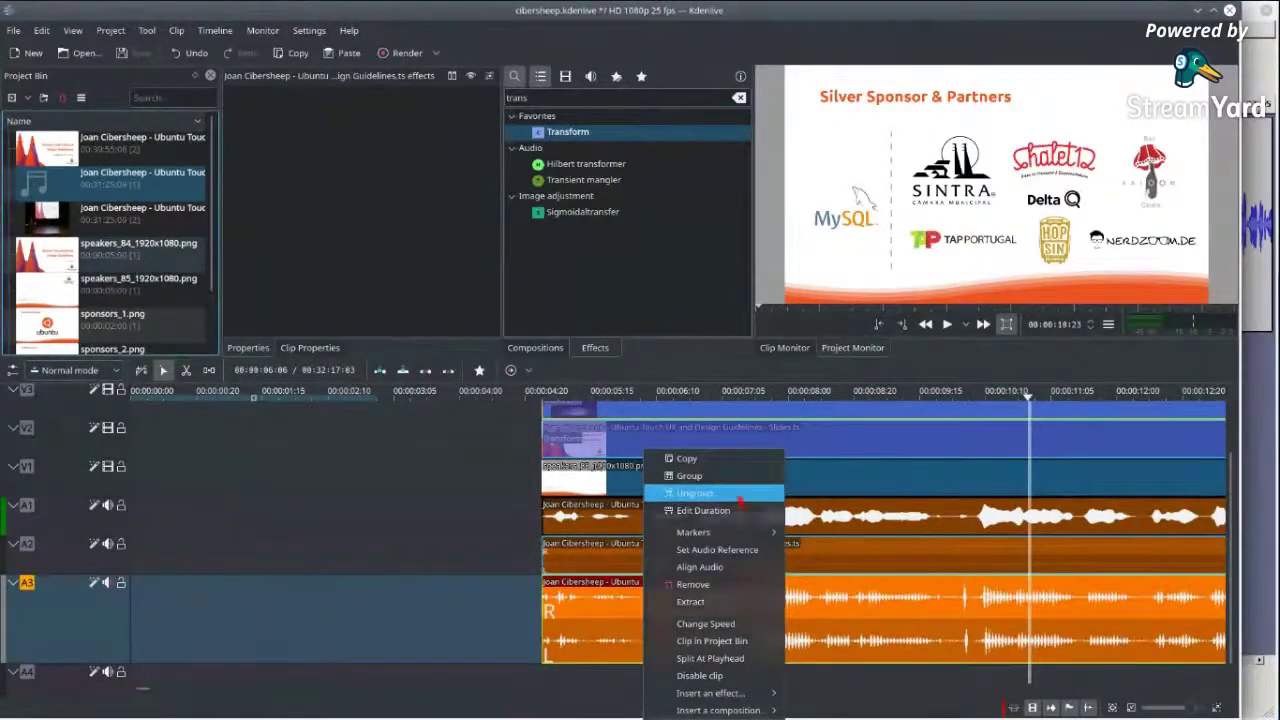
{"action": "left_click", "coordinate": [695, 493]}
{"action": "key", "text": "Delete"}
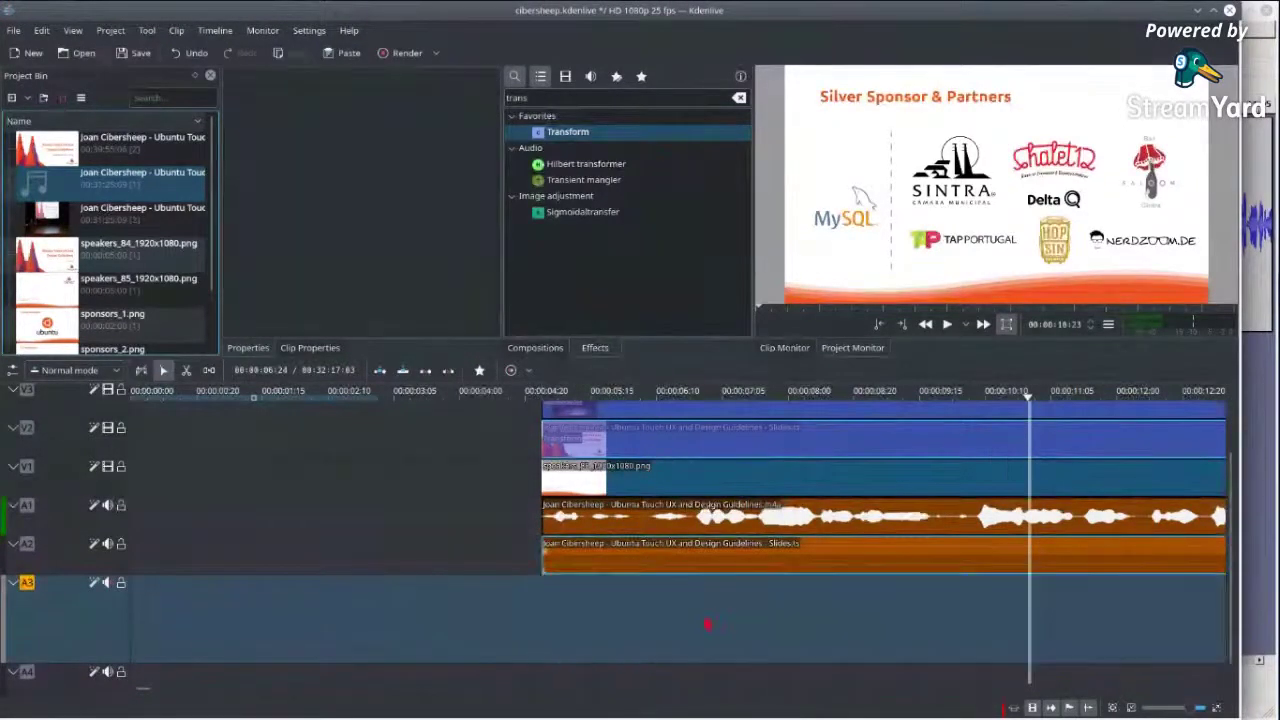
- Ungroup the slides clip and delete its audio from track A2
{"action": "right_click", "coordinate": [680, 555]}
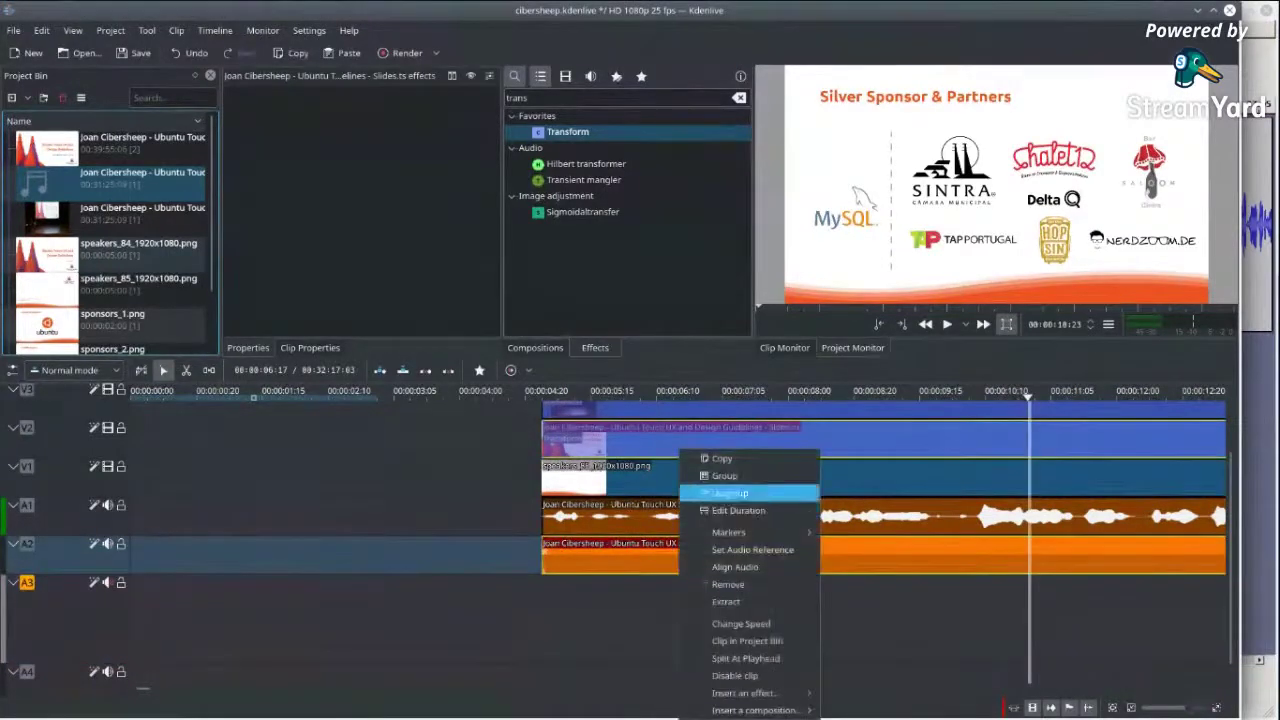
{"action": "left_click", "coordinate": [730, 493]}
{"action": "left_click", "coordinate": [710, 558]}
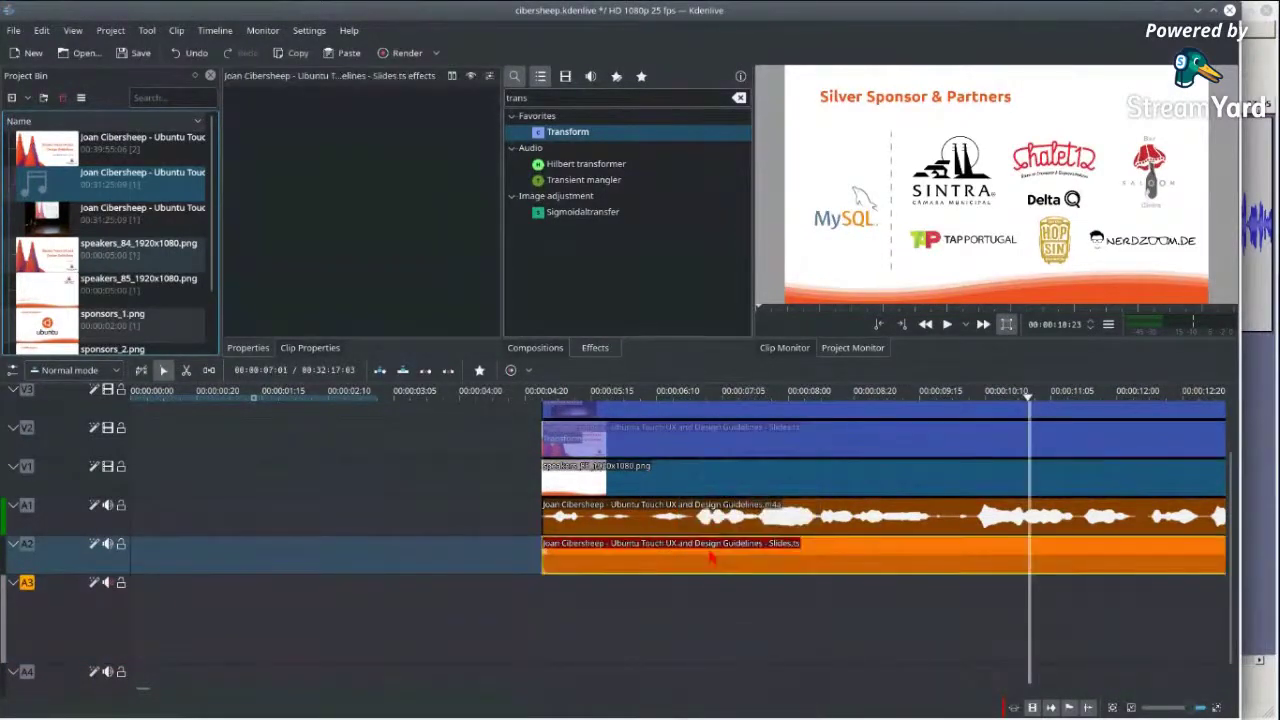
{"action": "key", "text": "Delete"}
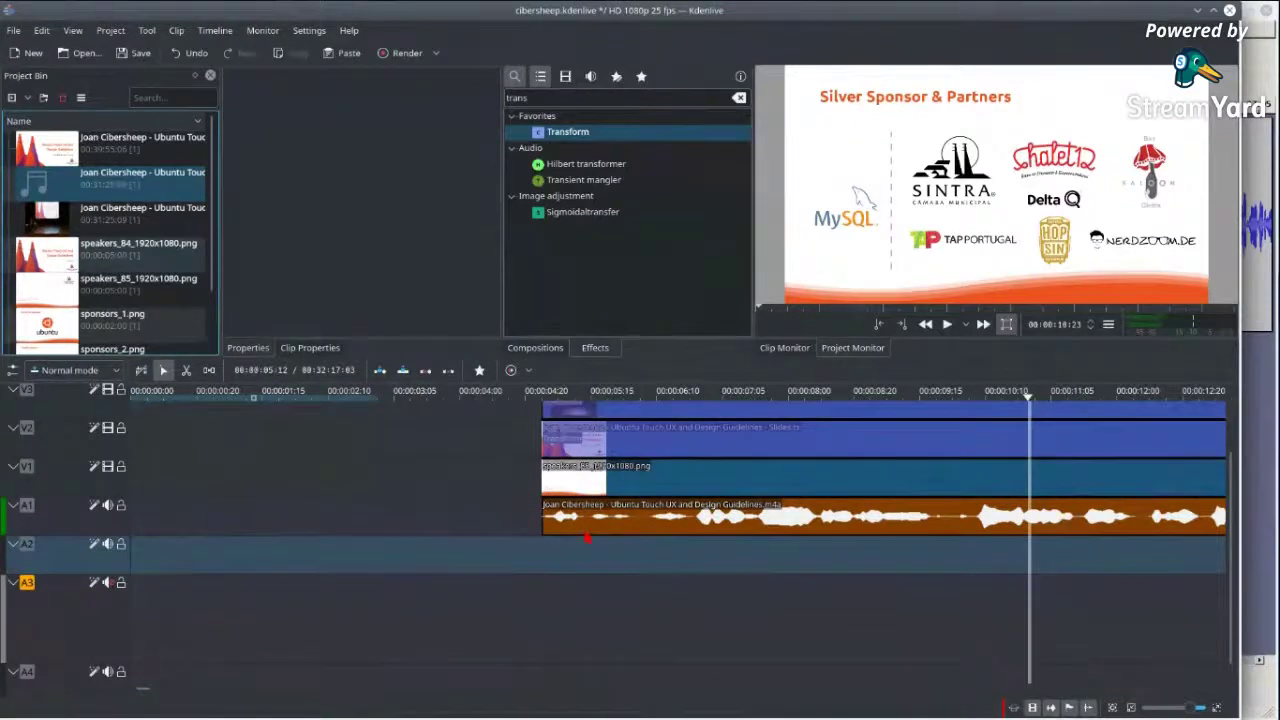
- Play the start of the talk from about 00:00:04:18 to hear the remaining .m4a audio
{"action": "scroll", "coordinate": [587, 537], "scroll_direction": "down", "scroll_amount": 3}
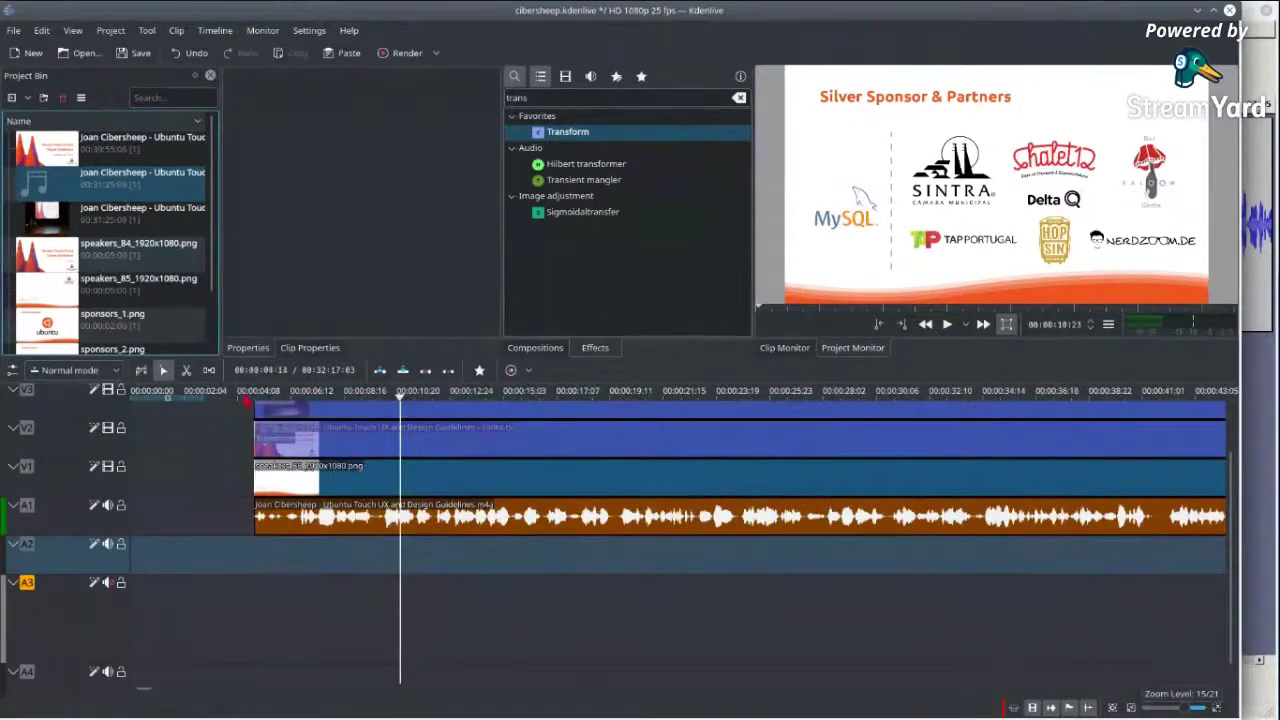
{"action": "left_click", "coordinate": [244, 396]}
{"action": "scroll", "coordinate": [268, 455], "scroll_direction": "up", "scroll_amount": 2}
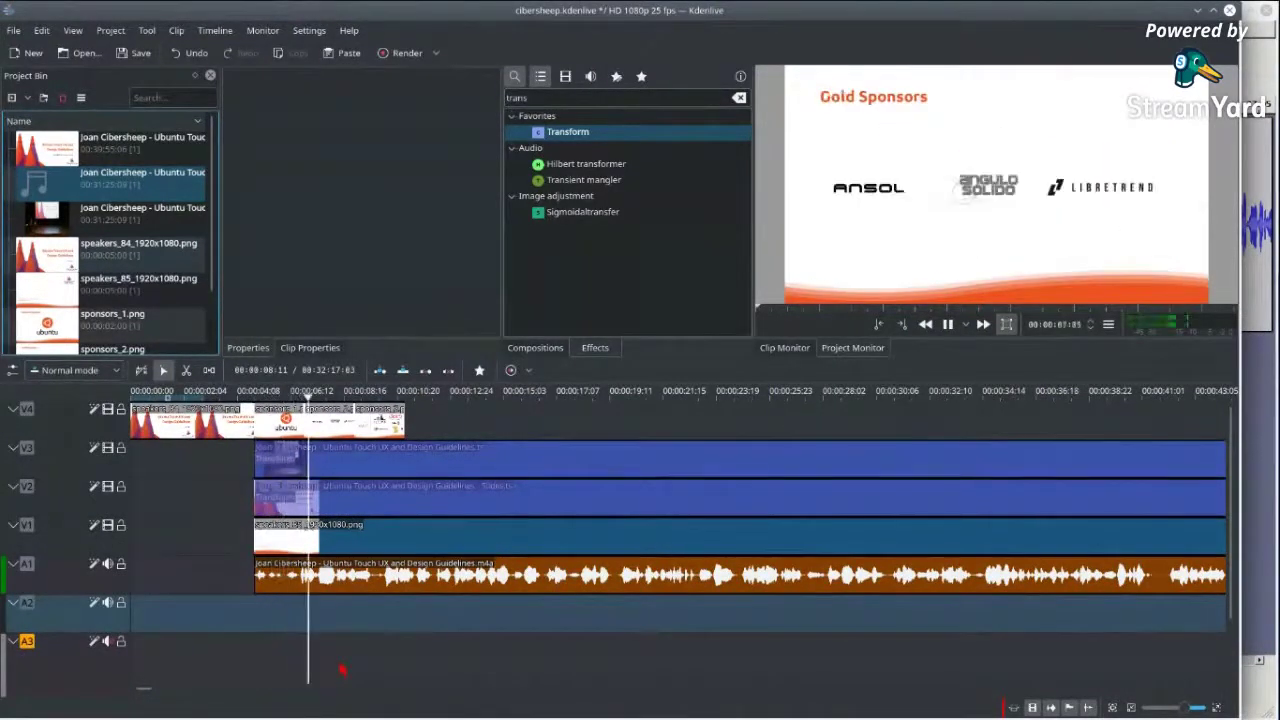
{"action": "key", "text": "space"}
- Search the effects for "norm" and apply the Normalise effect to the .m4a clip on A1
{"action": "left_click", "coordinate": [250, 580]}
{"action": "left_click", "coordinate": [258, 578]}
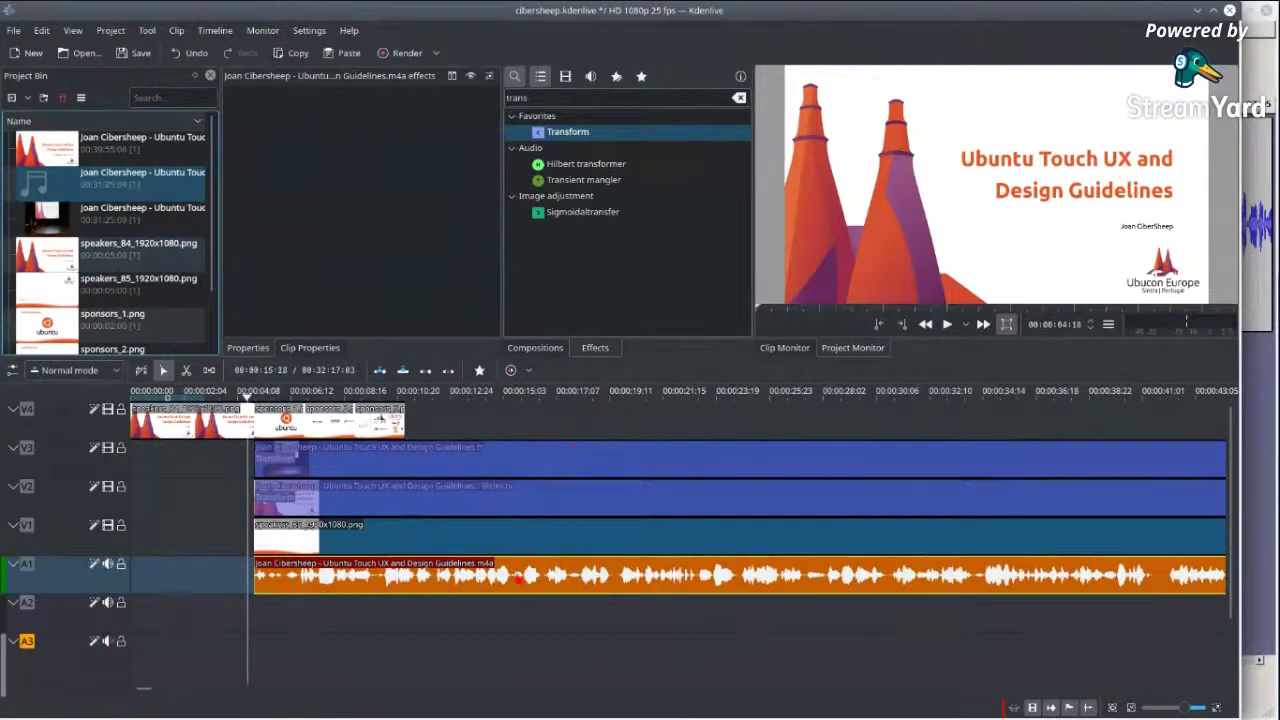
{"action": "double_click", "coordinate": [606, 100]}
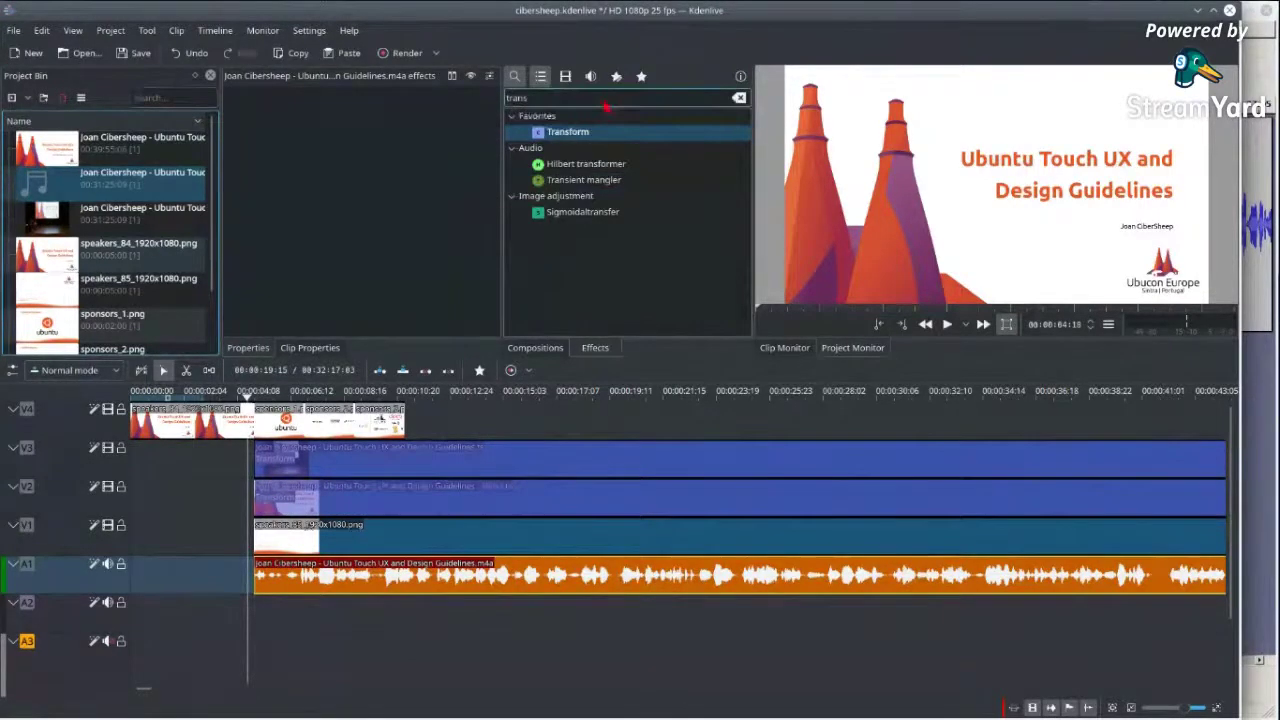
{"action": "type", "text": "norm"}
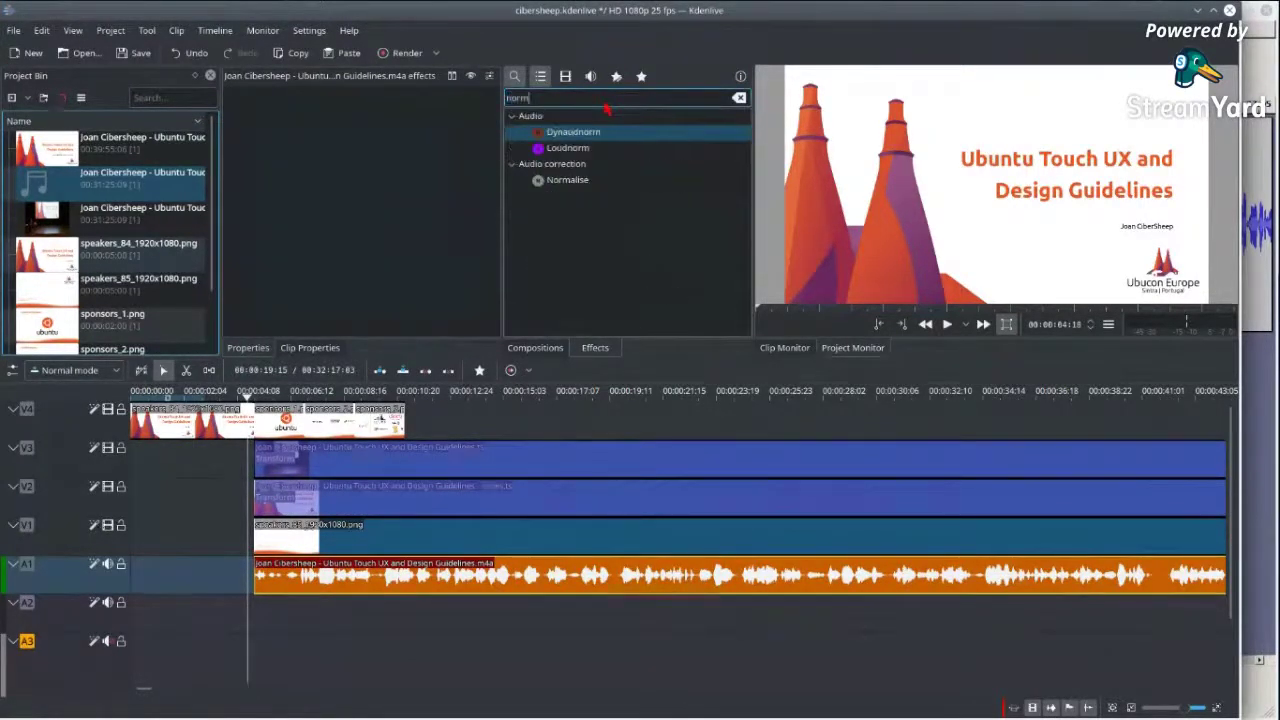
{"action": "left_click", "coordinate": [592, 182]}
{"action": "double_click", "coordinate": [592, 182]}
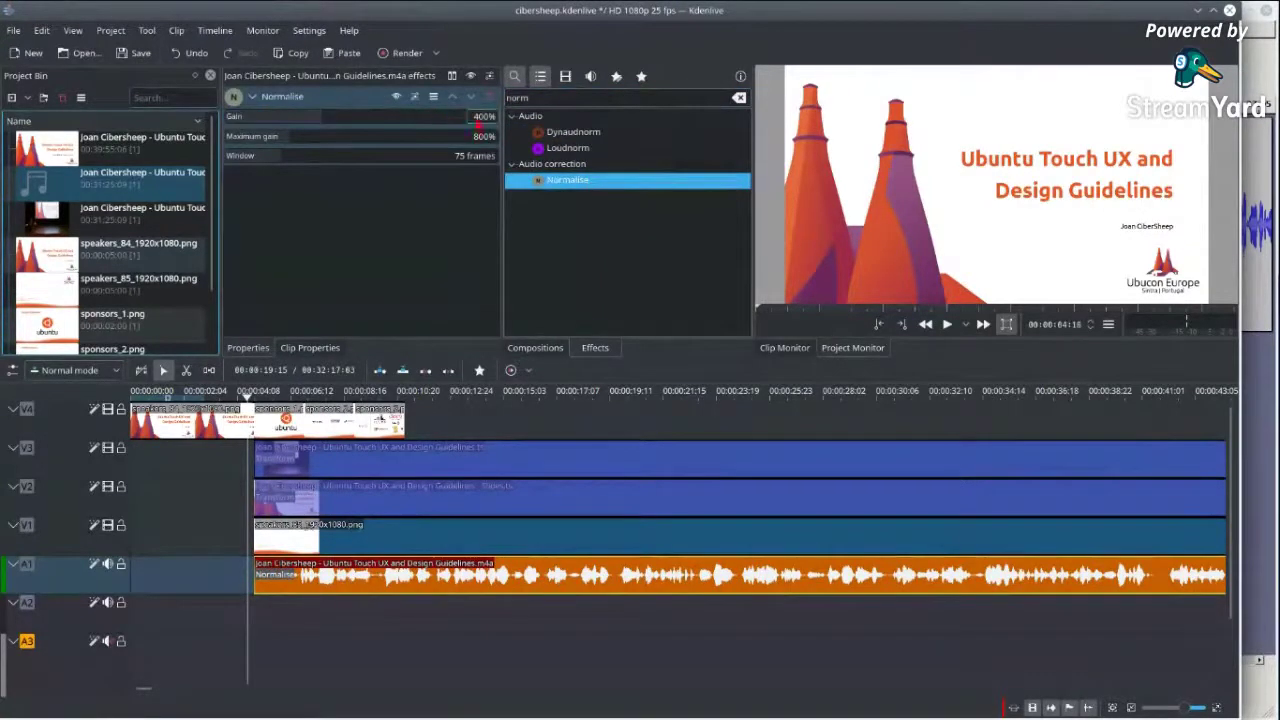
- Set the Normalise effect's gain to 100% and its maximum gain to 250%
{"action": "left_click", "coordinate": [482, 117]}
{"action": "type", "text": "1"}
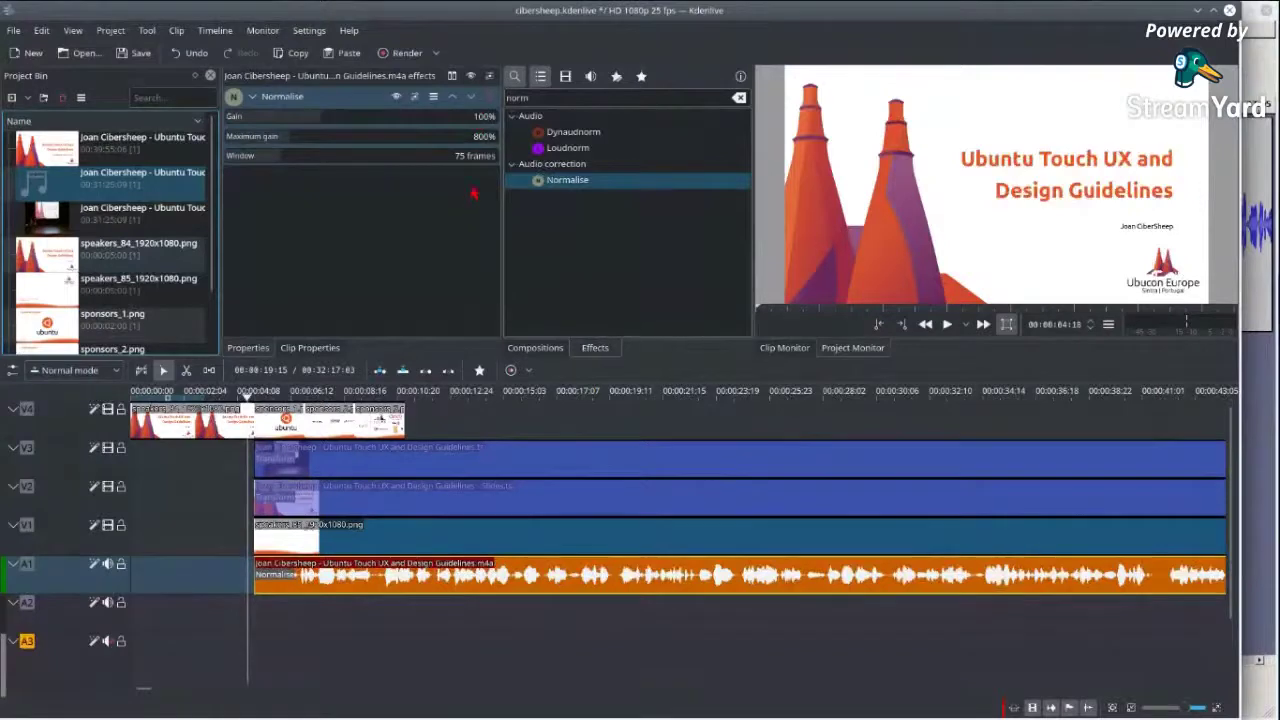
{"action": "double_click", "coordinate": [481, 140]}
{"action": "type", "text": "25"}
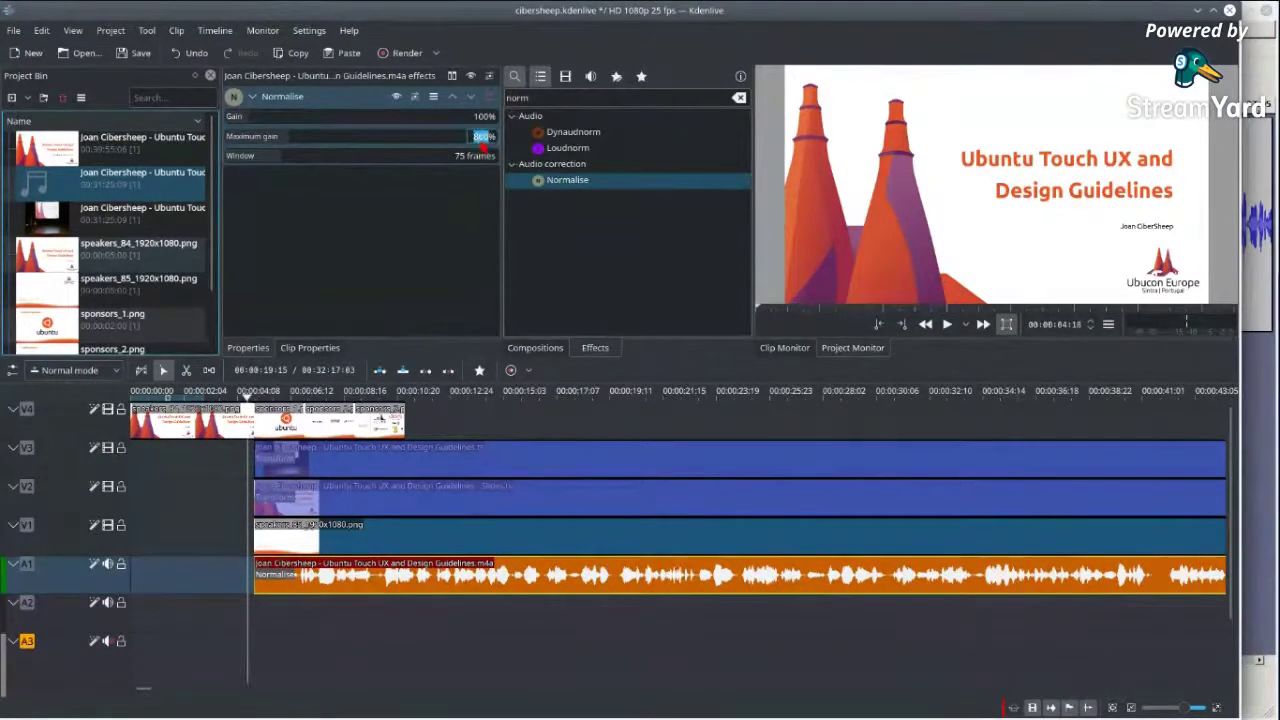
{"action": "key", "text": "Return"}
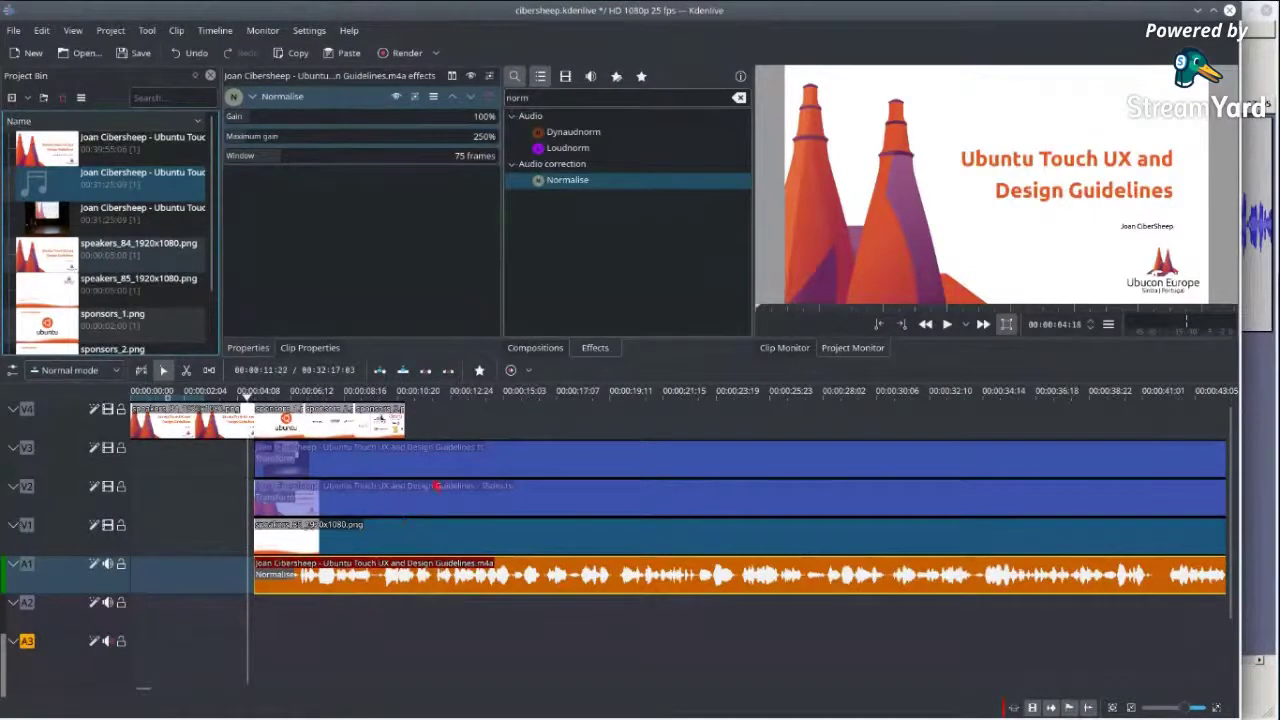
- Add the Fade in audio effect to the .m4a clip and play the opening with it
{"action": "left_click", "coordinate": [586, 142]}
{"action": "double_click", "coordinate": [591, 103]}
{"action": "type", "text": "fade"}
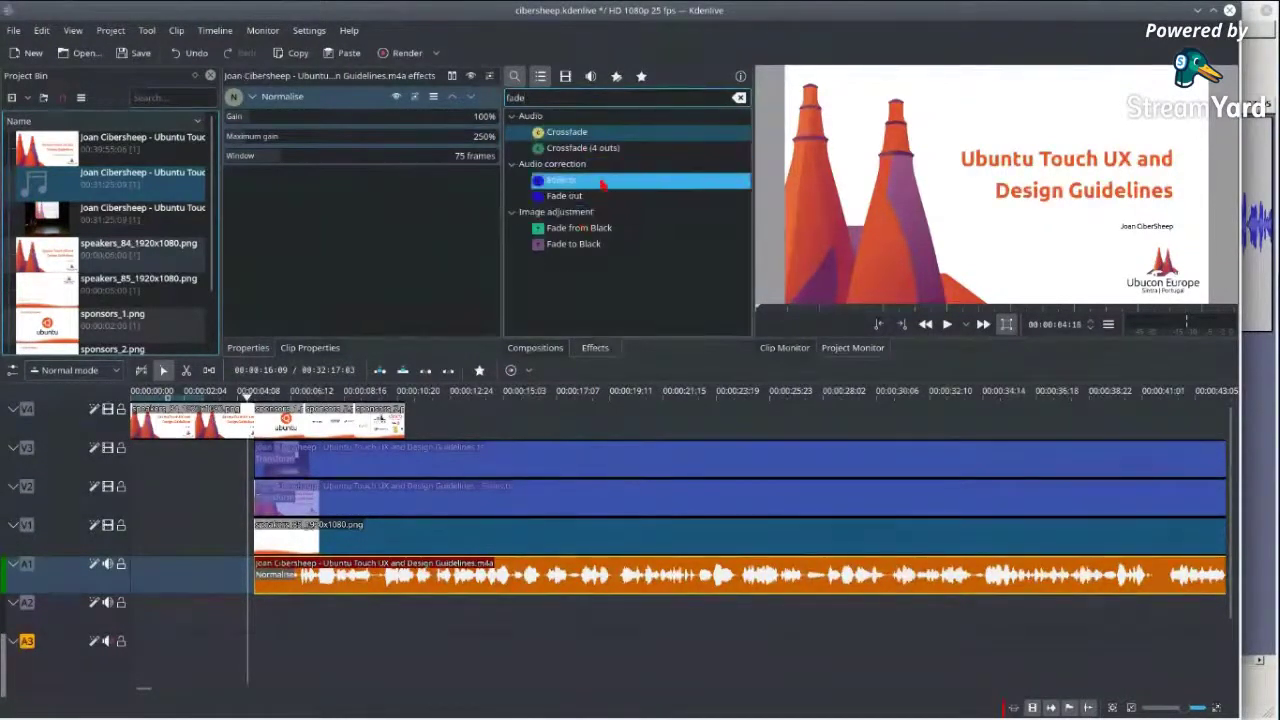
{"action": "double_click", "coordinate": [601, 181]}
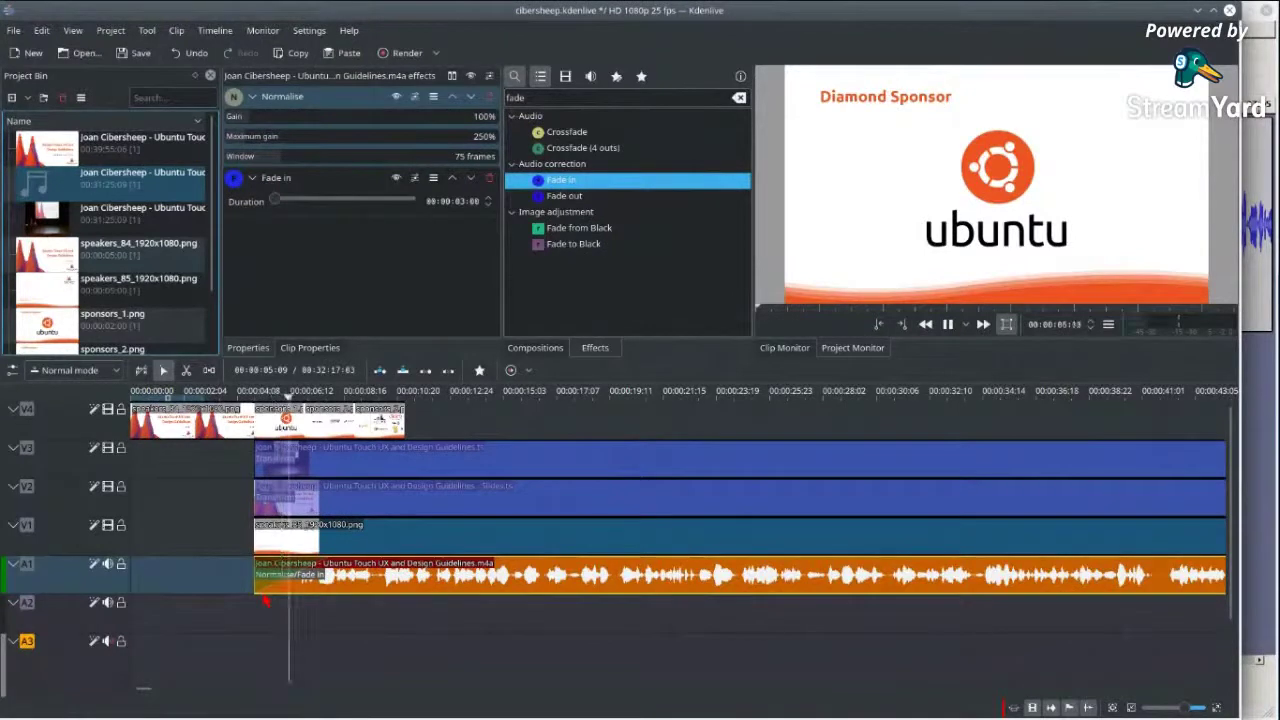
{"action": "key", "text": "space"}
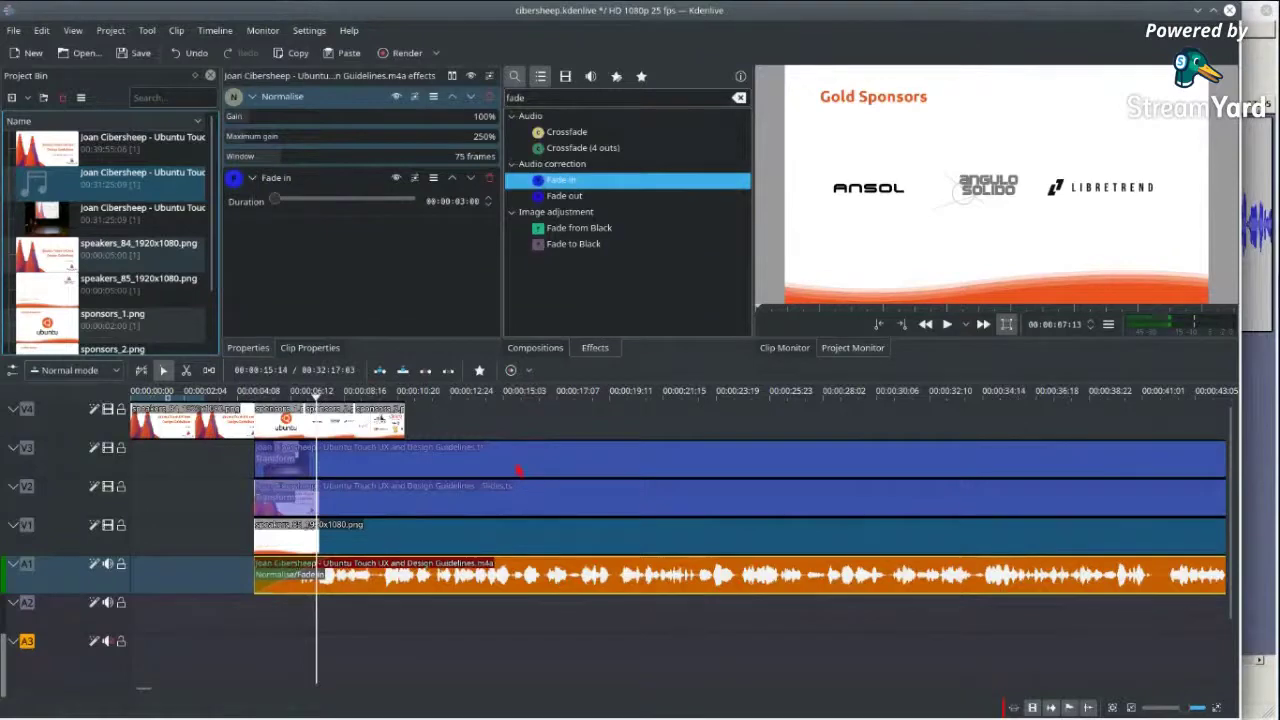
- Extend the speakers_85_1920x1080.png background on V1 to about 00:31:13, level with the end of the camera clip
{"action": "scroll", "coordinate": [518, 470], "scroll_direction": "down", "scroll_amount": 4}
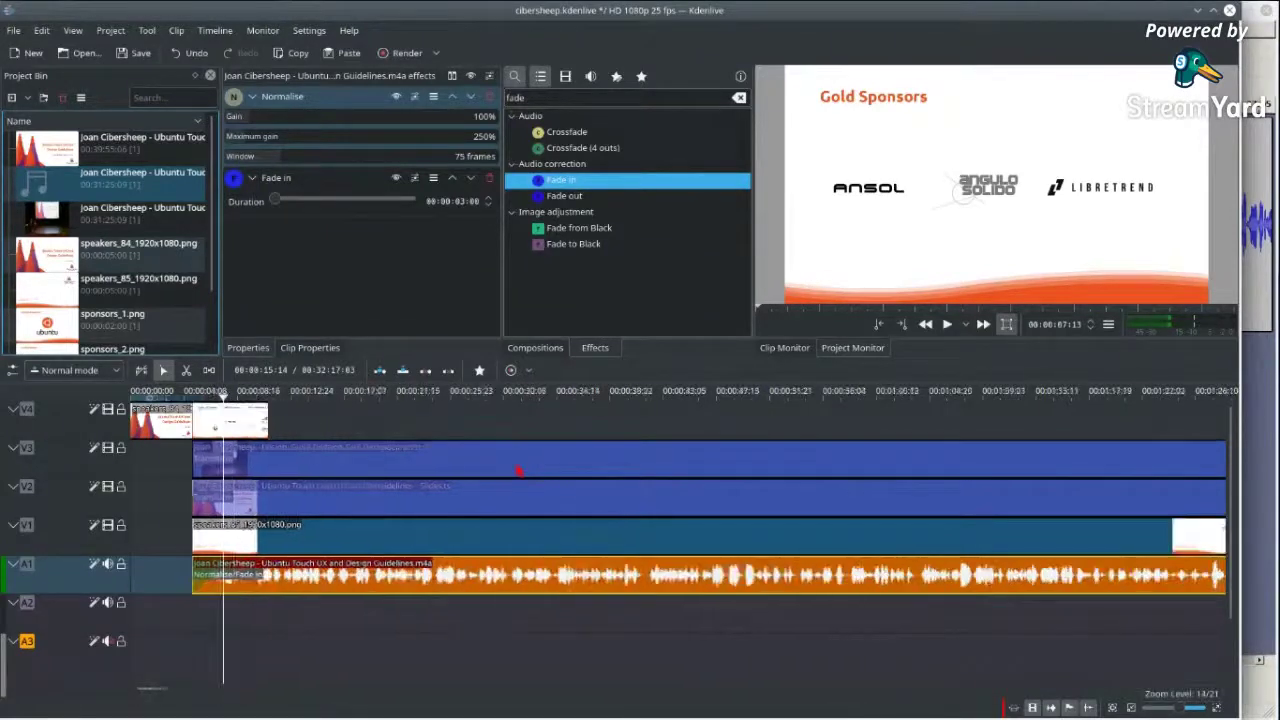
{"action": "scroll", "coordinate": [518, 470], "scroll_direction": "down", "scroll_amount": 2}
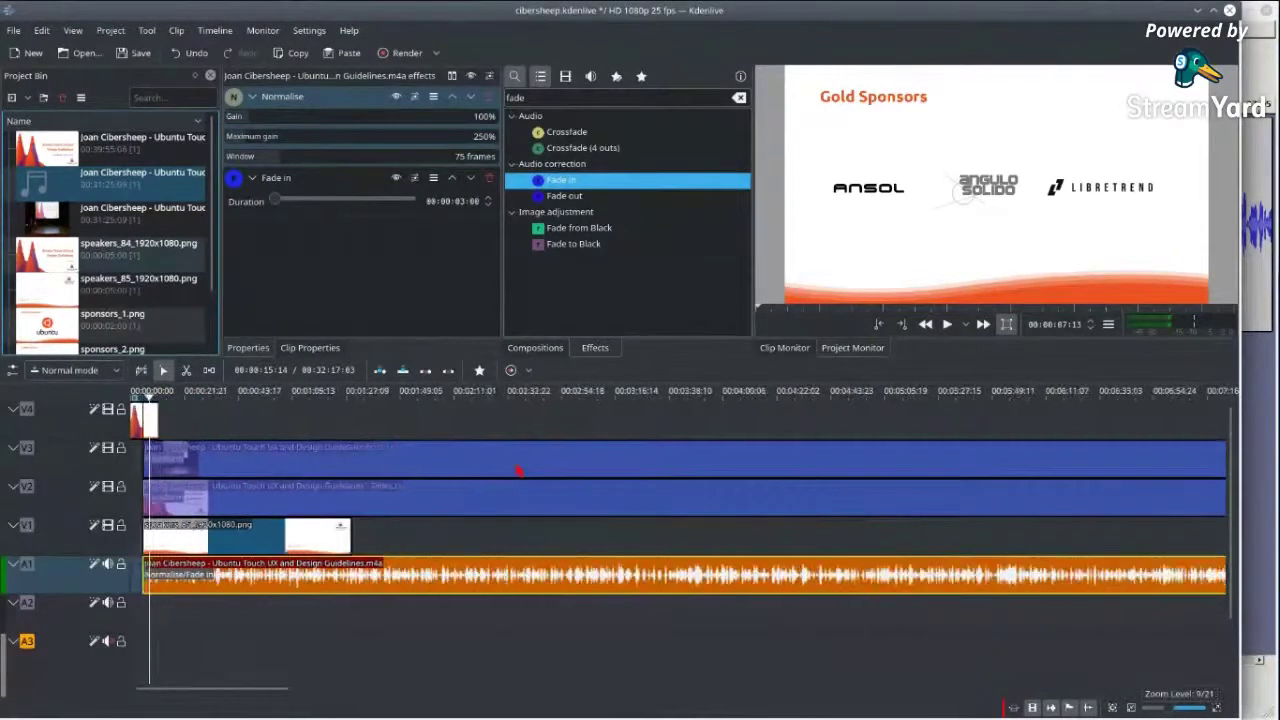
{"action": "scroll", "coordinate": [518, 470], "scroll_direction": "down", "scroll_amount": 2}
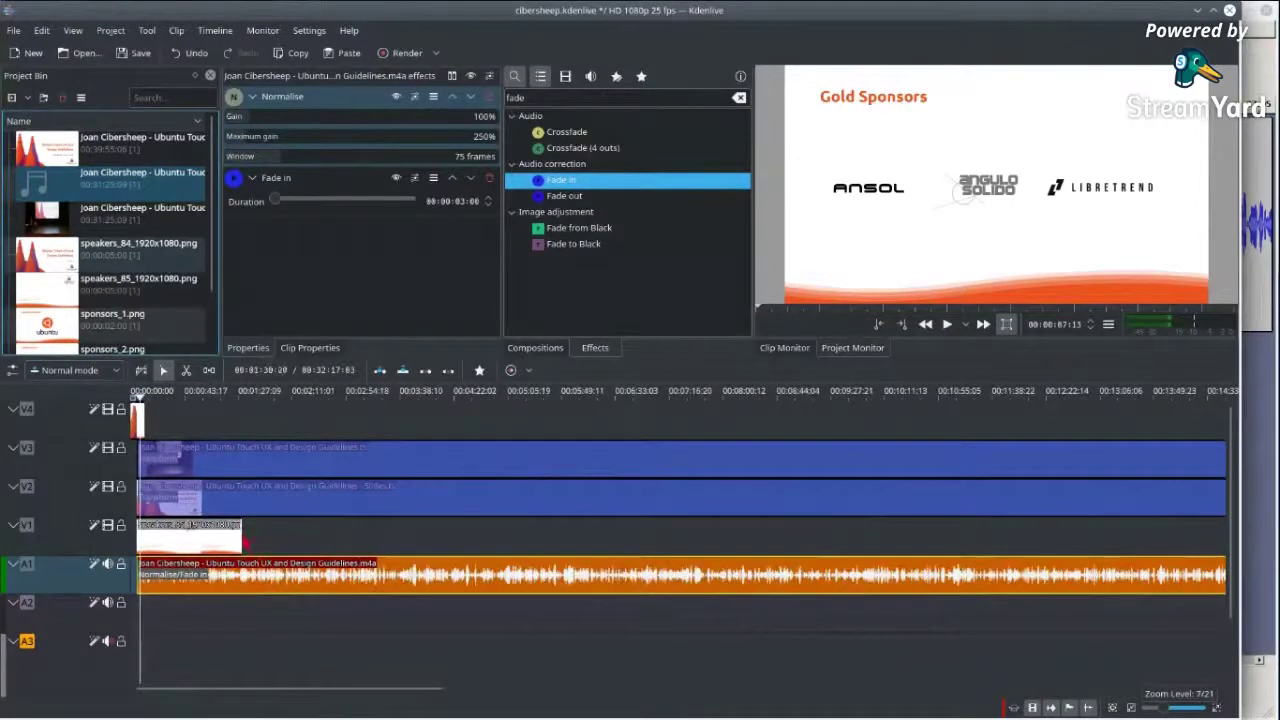
{"action": "left_click", "coordinate": [360, 393]}
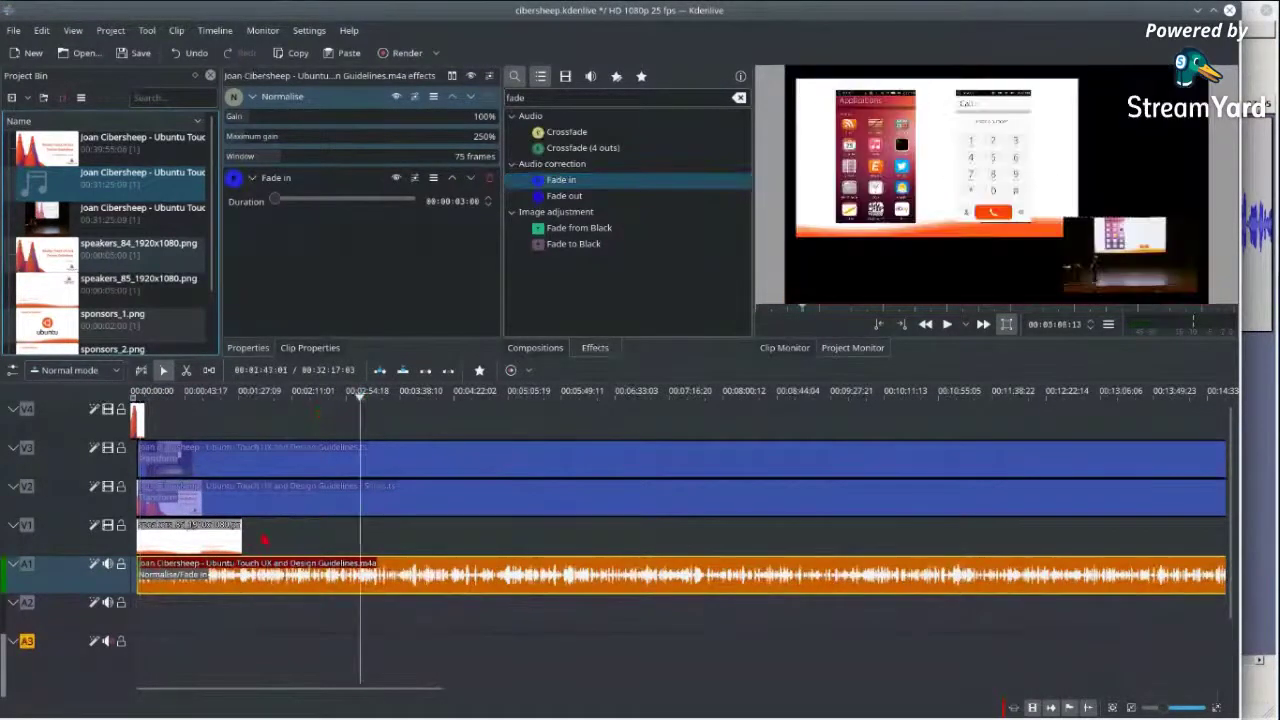
{"action": "left_click_drag", "start_coordinate": [242, 545], "coordinate": [1225, 530]}
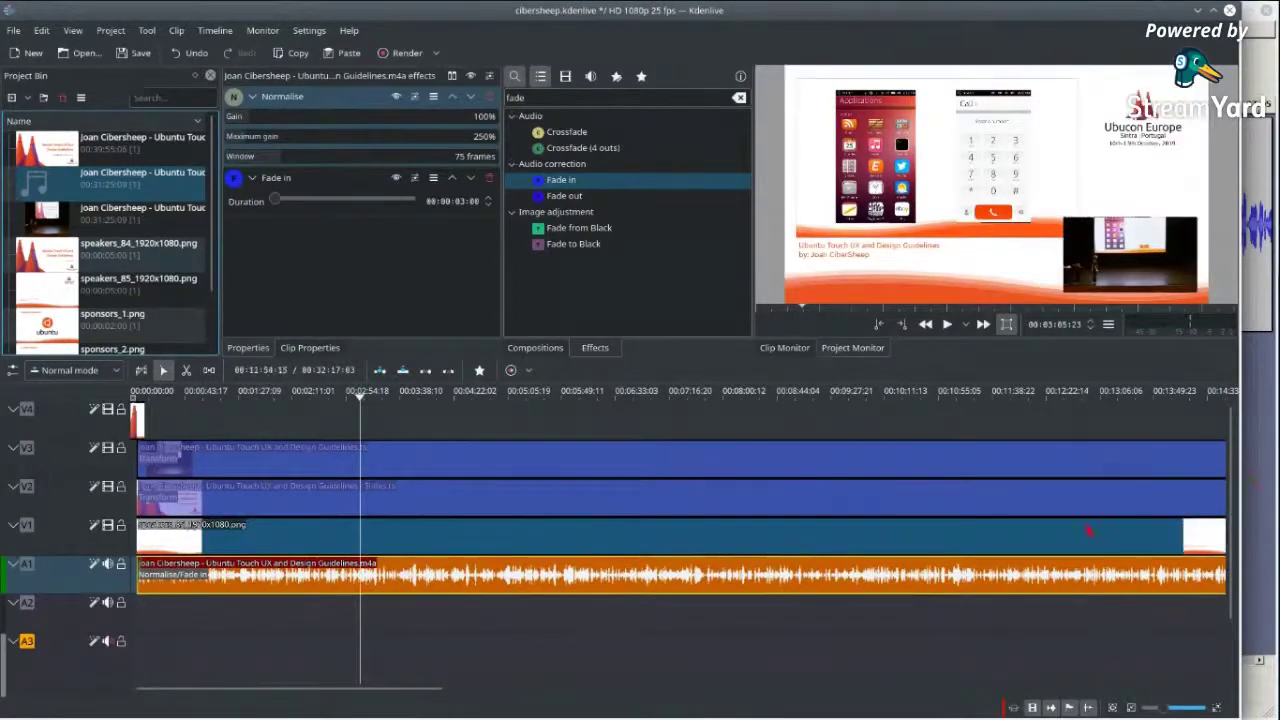
{"action": "key", "text": "End"}
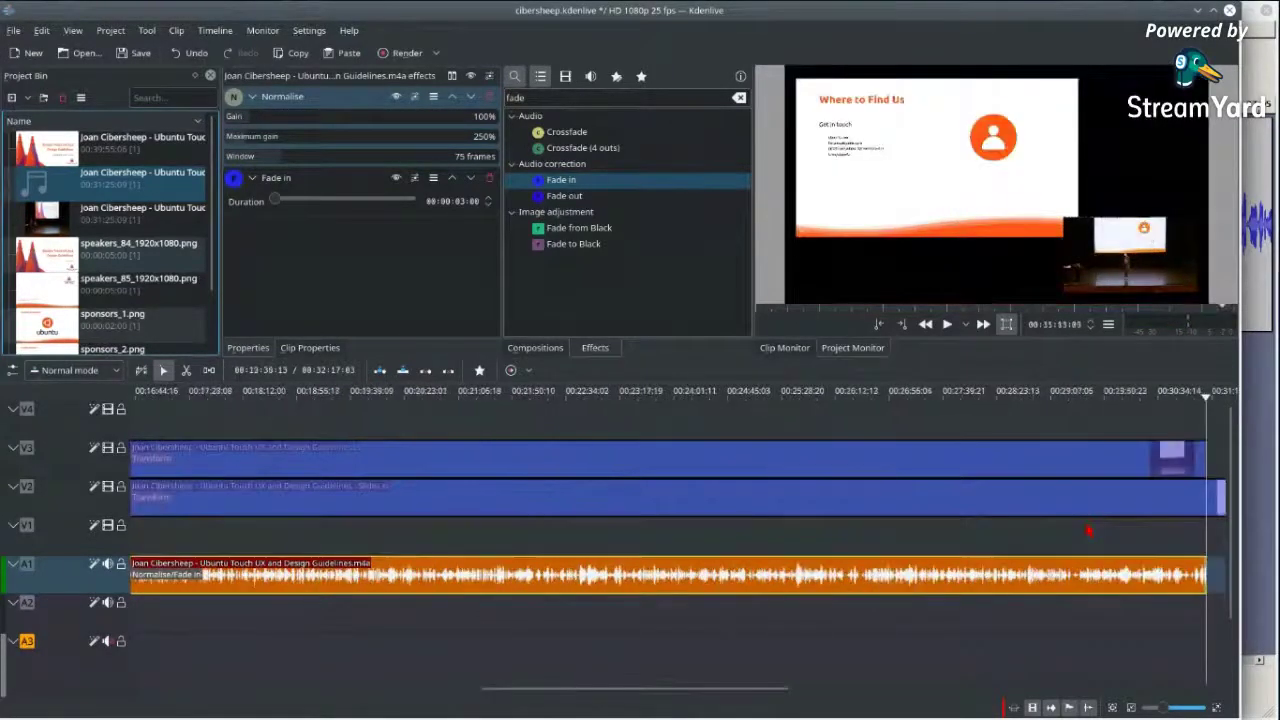
{"action": "scroll", "coordinate": [1089, 531], "scroll_direction": "down", "scroll_amount": 4}
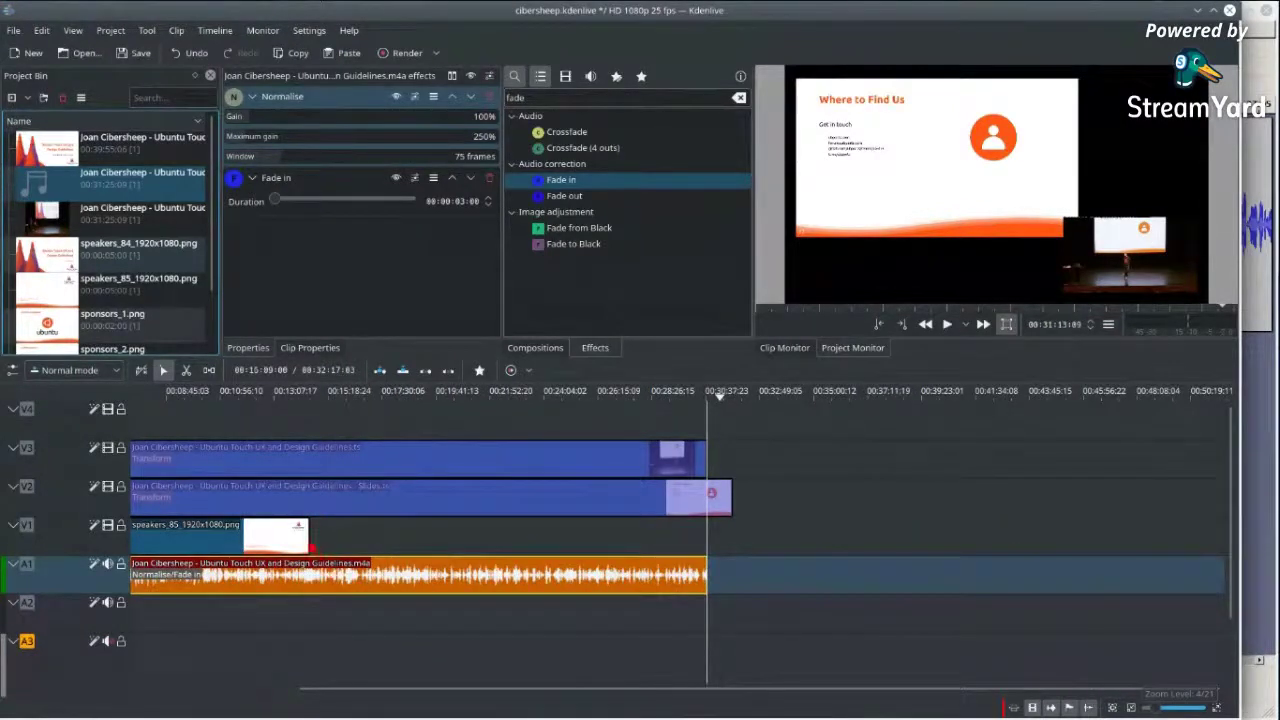
{"action": "left_click_drag", "start_coordinate": [311, 547], "coordinate": [707, 545]}
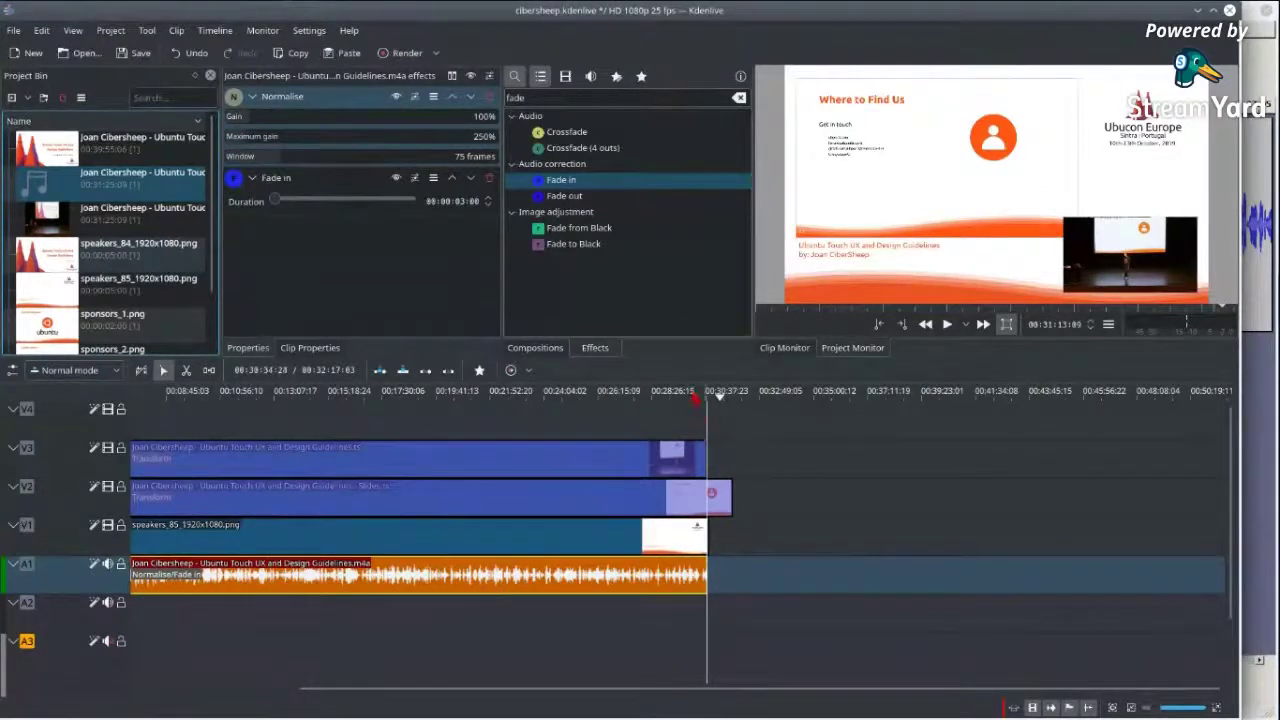
- Play the end of the talk from about 00:31:00, and again from about 00:30:47, to find where the speech ends
{"action": "left_click", "coordinate": [694, 398]}
{"action": "scroll", "coordinate": [700, 398], "scroll_direction": "up", "scroll_amount": 5}
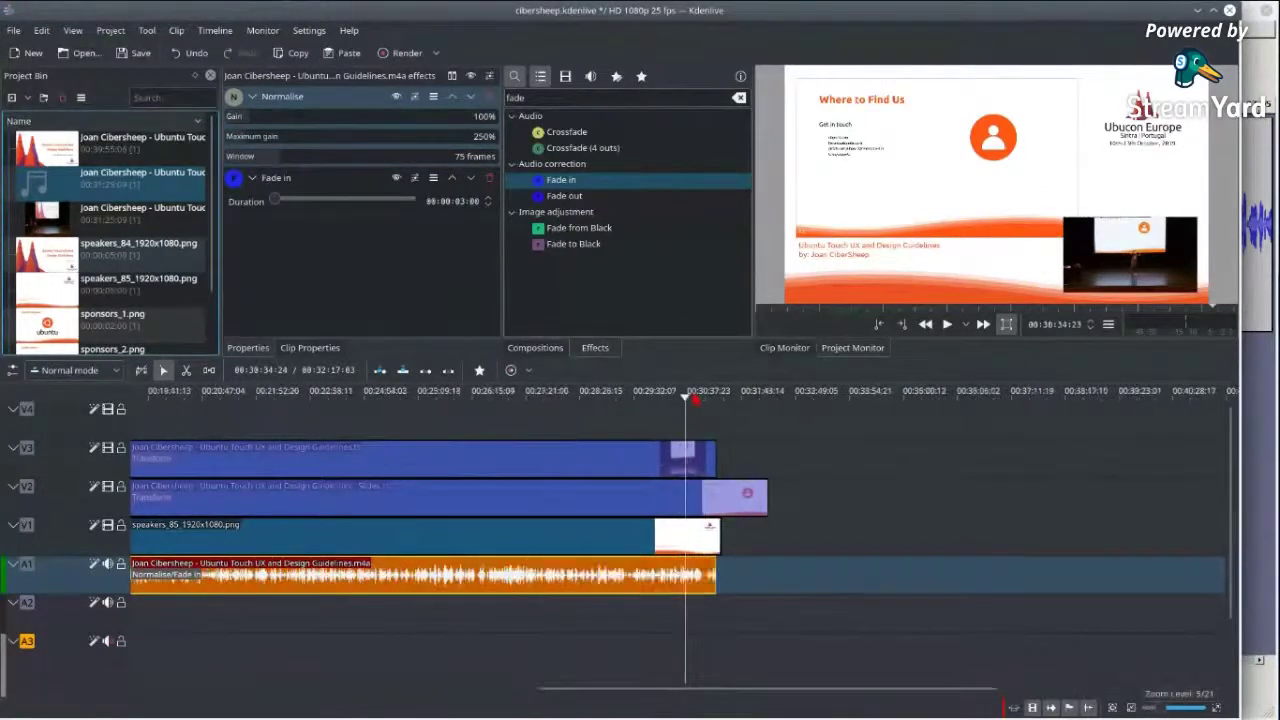
{"action": "scroll", "coordinate": [696, 399], "scroll_direction": "up", "scroll_amount": 1}
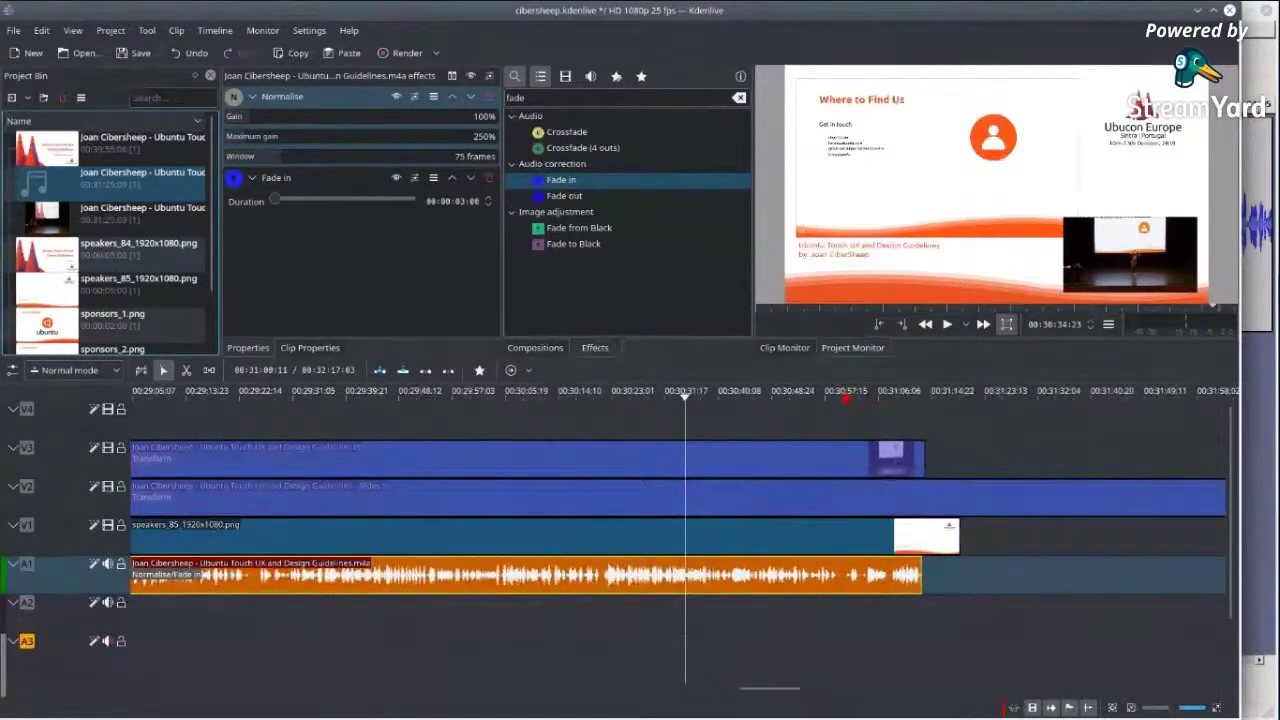
{"action": "left_click", "coordinate": [843, 397]}
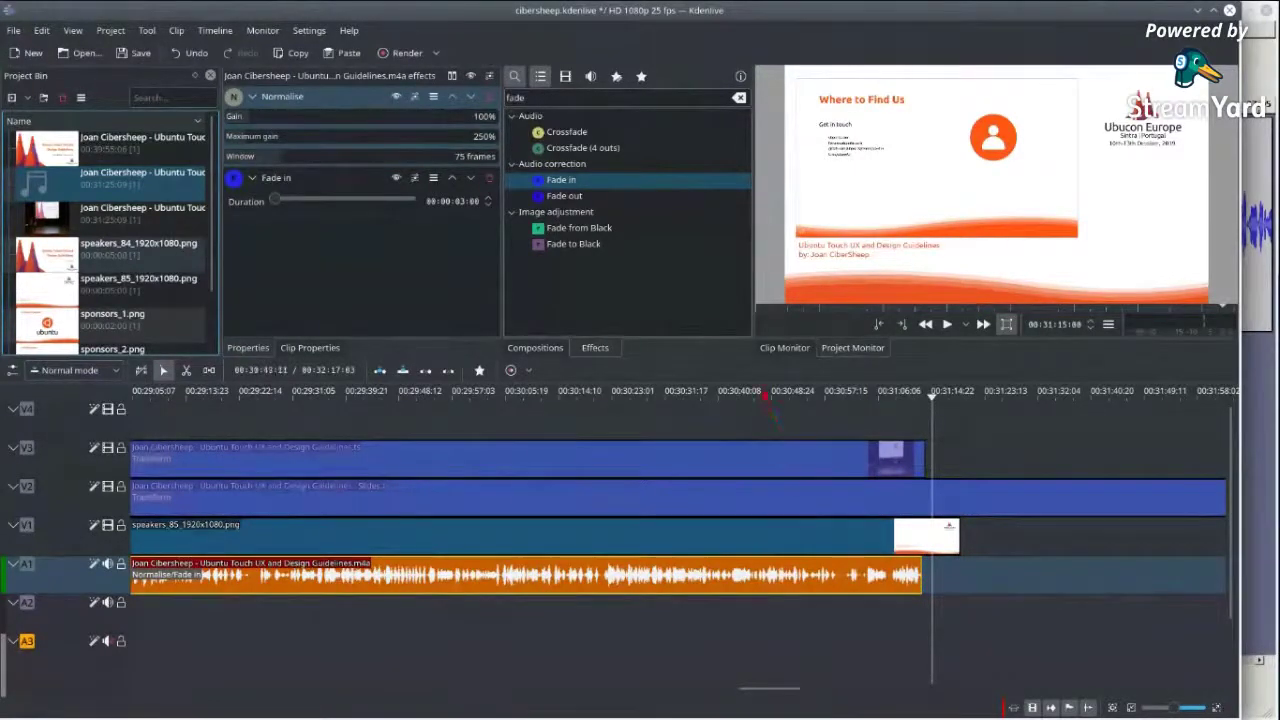
{"action": "left_click", "coordinate": [765, 397]}
{"action": "key", "text": "space"}
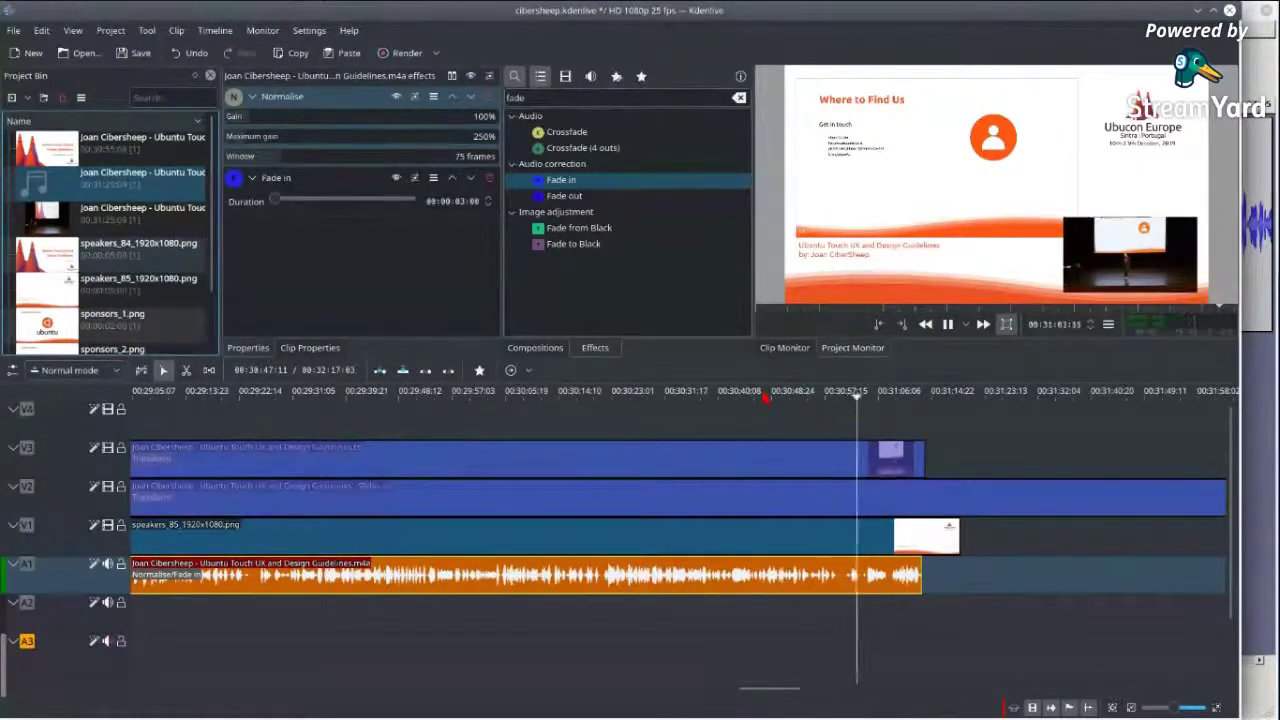
{"action": "key", "text": "space"}
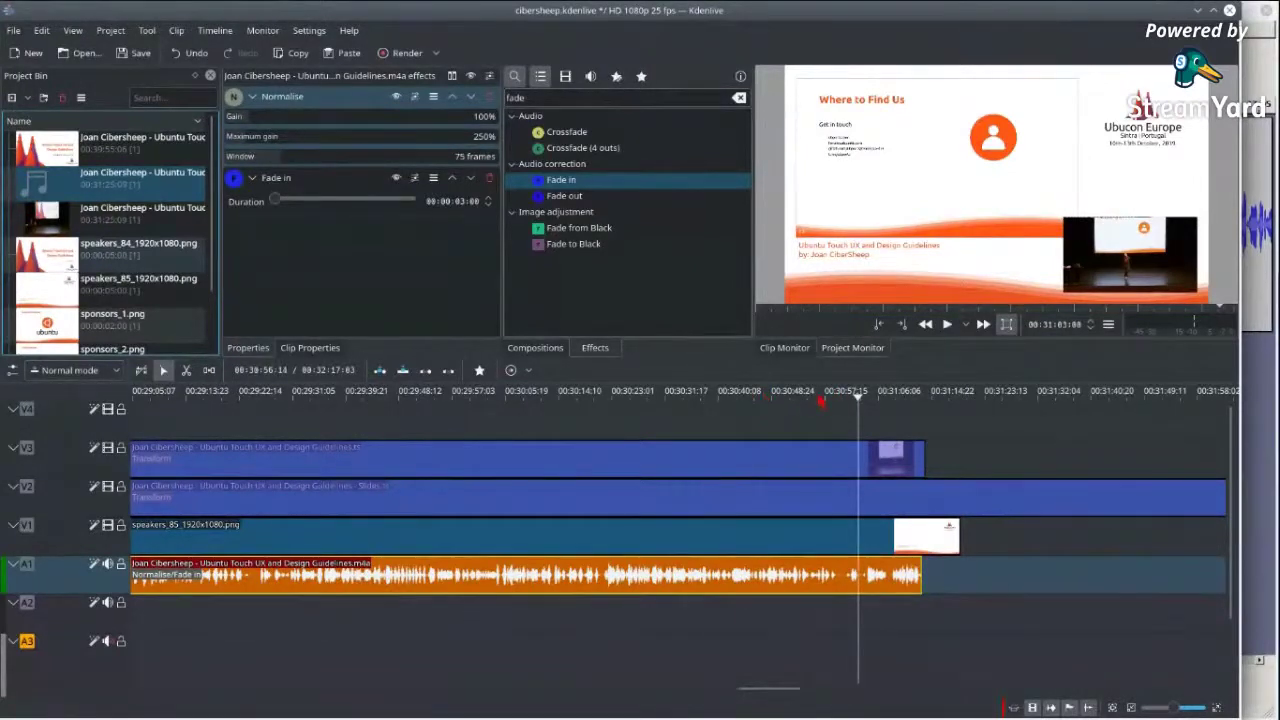
- Replay the closing words from about 00:30:54 to pinpoint the cut point
{"action": "left_click", "coordinate": [820, 399]}
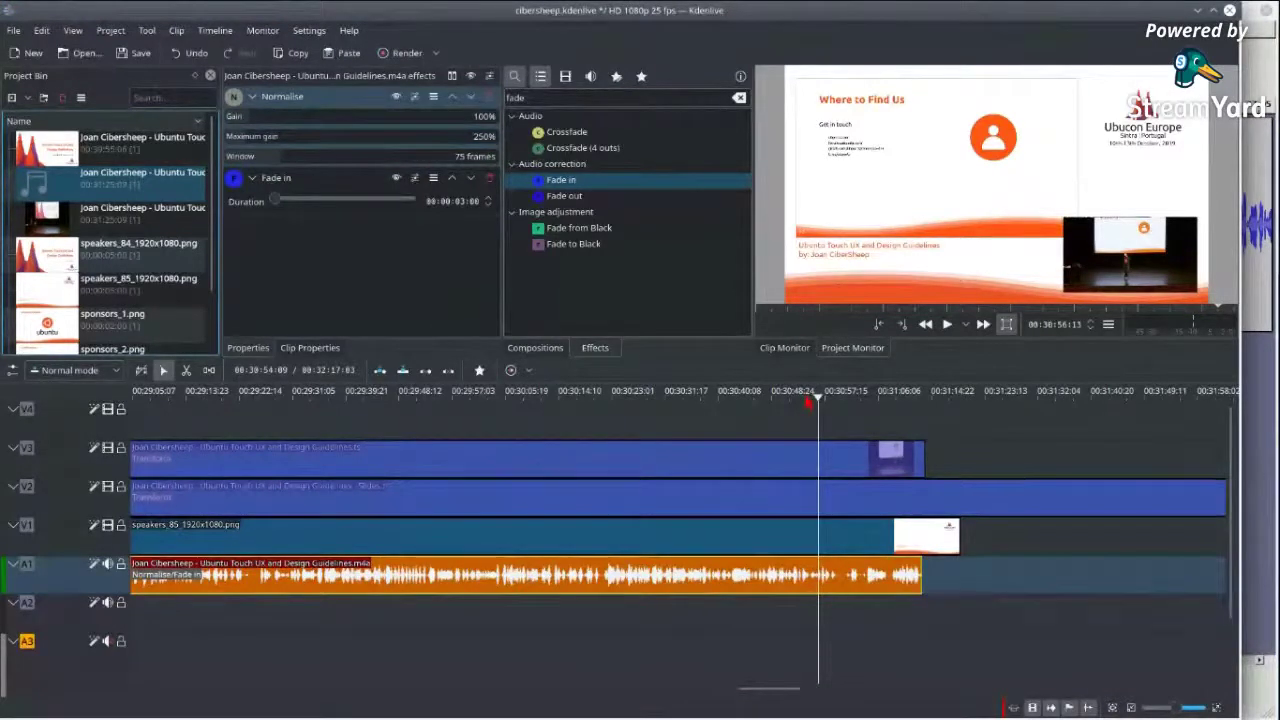
{"action": "scroll", "coordinate": [808, 403], "scroll_direction": "up", "scroll_amount": 2}
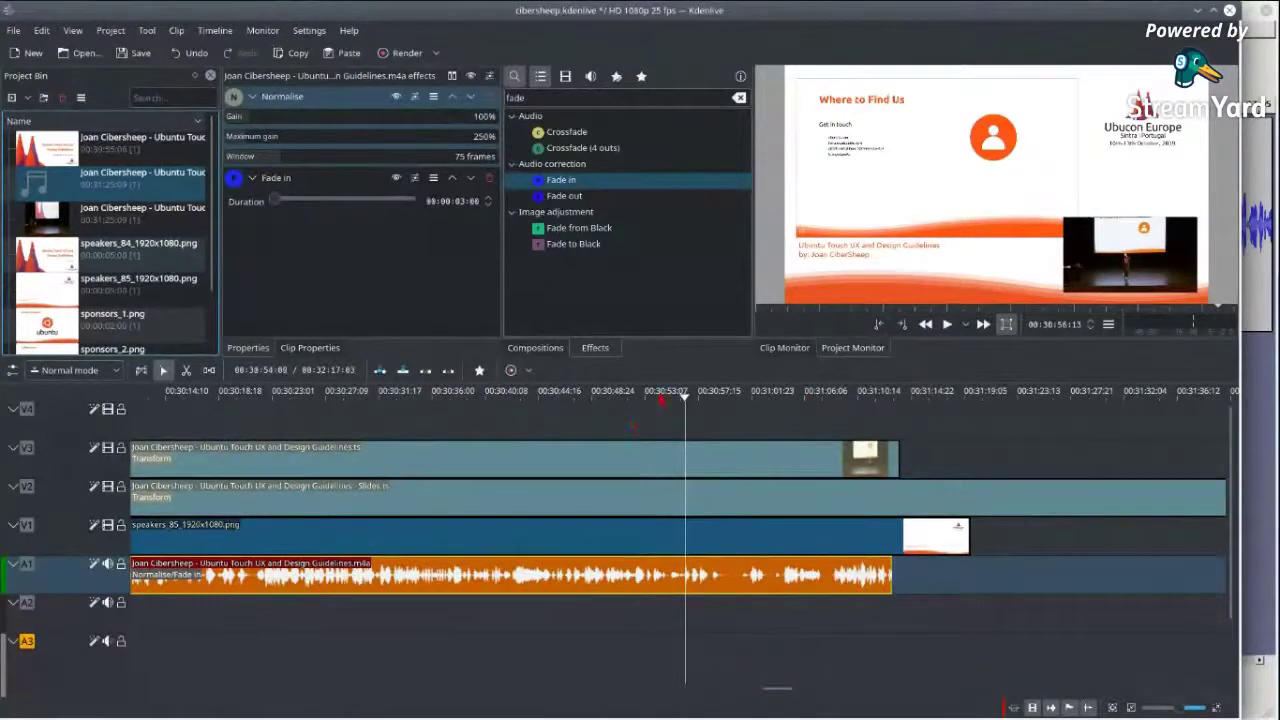
{"action": "left_click", "coordinate": [660, 400]}
{"action": "key", "text": "space"}
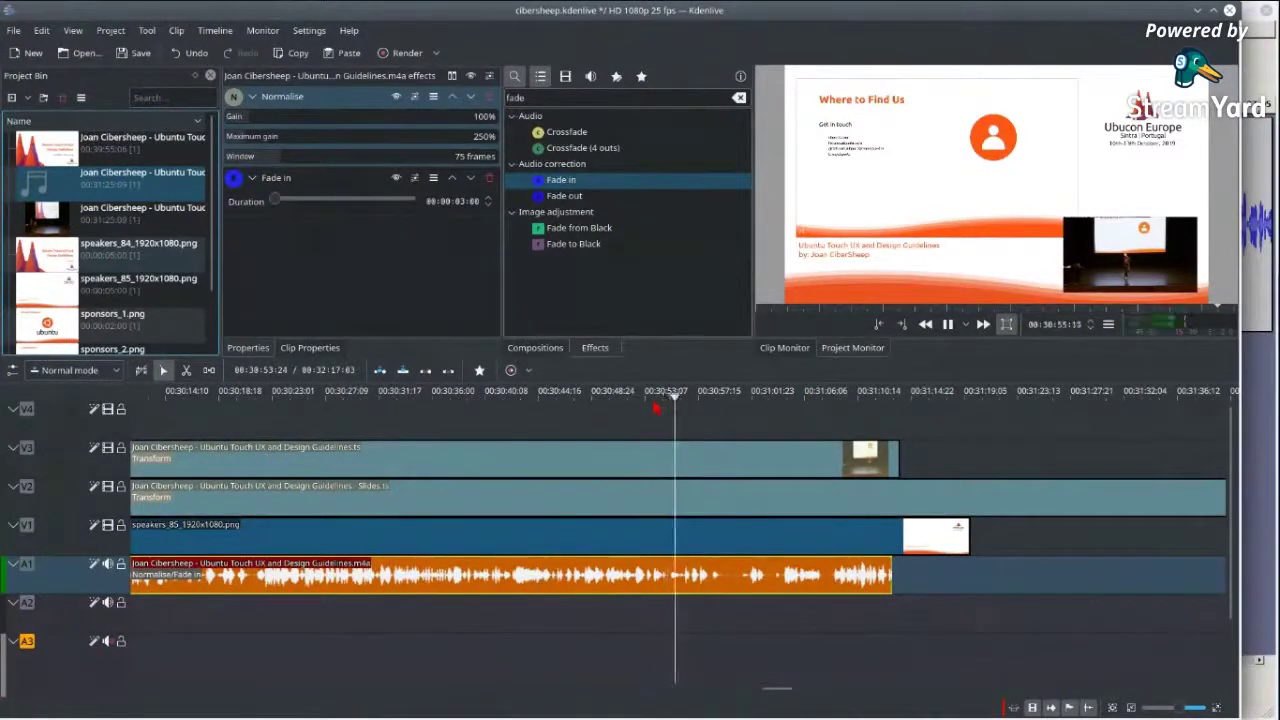
{"action": "key", "text": "space"}
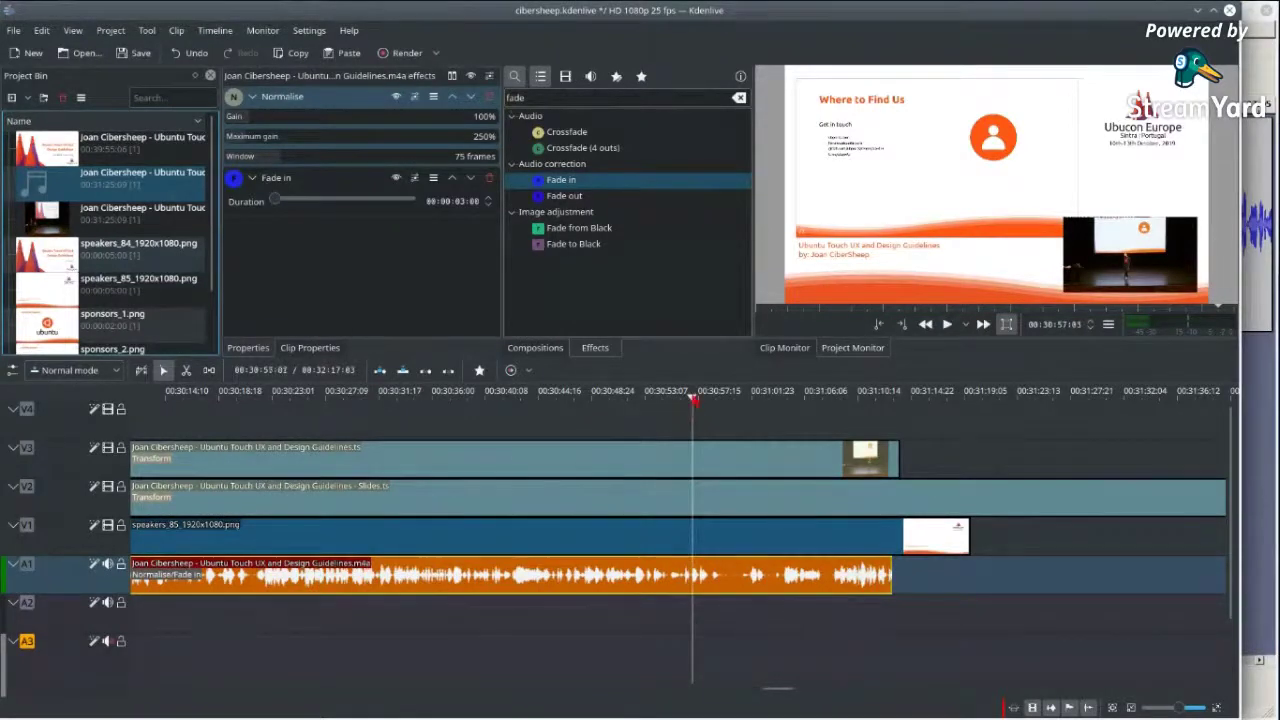
- Trim the end of the .m4a clip on A1 to 00:30:59:03 and play across the new ending
{"action": "left_click", "coordinate": [717, 403]}
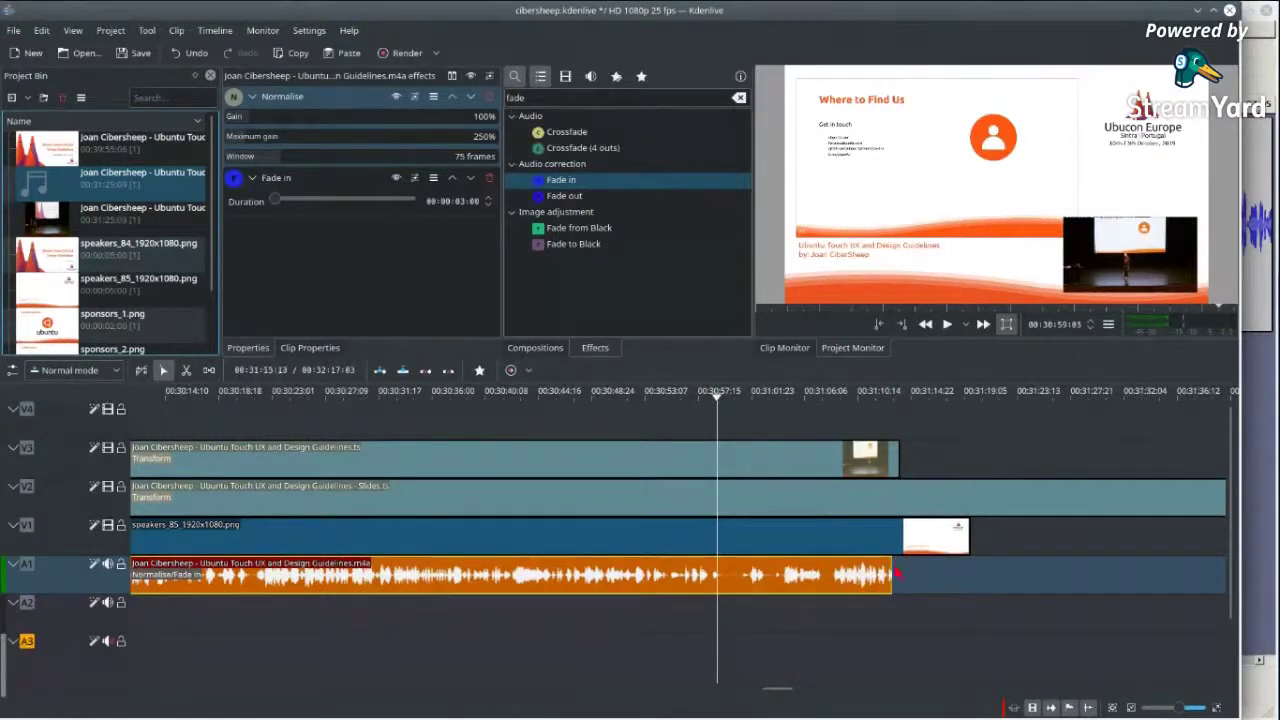
{"action": "left_click_drag", "start_coordinate": [896, 572], "coordinate": [717, 574]}
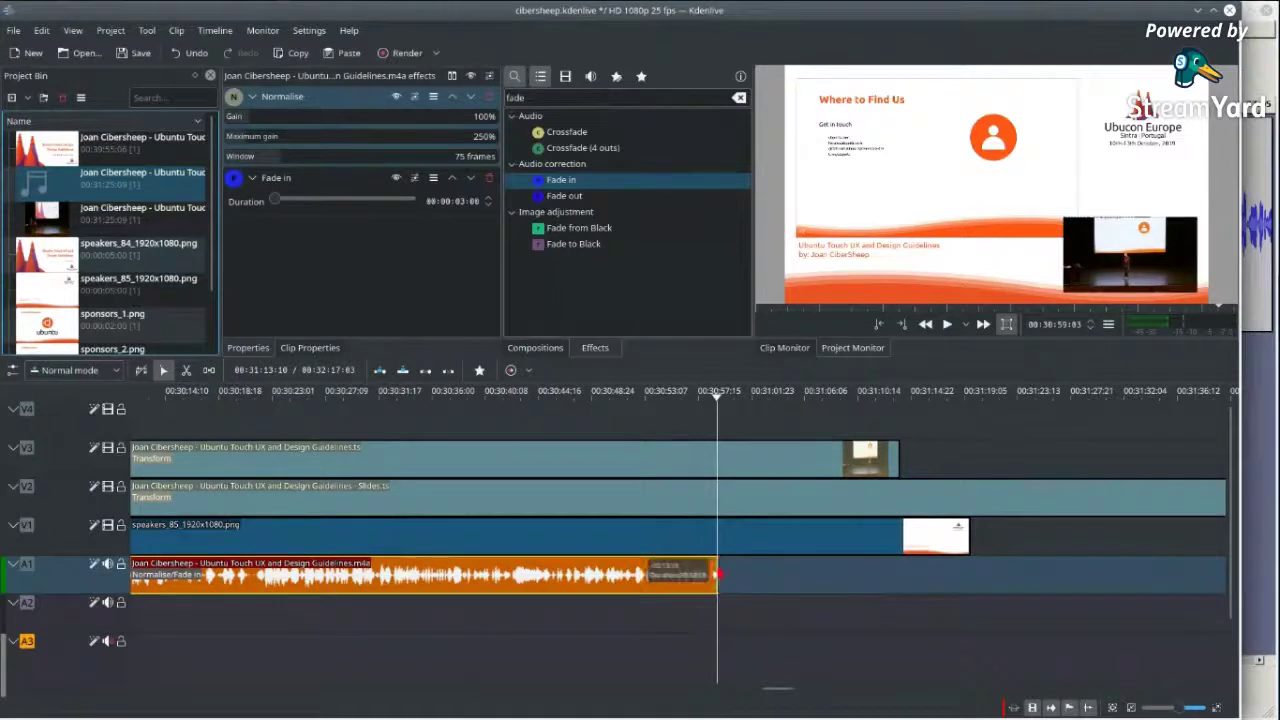
{"action": "left_click", "coordinate": [665, 403]}
{"action": "key", "text": "space"}
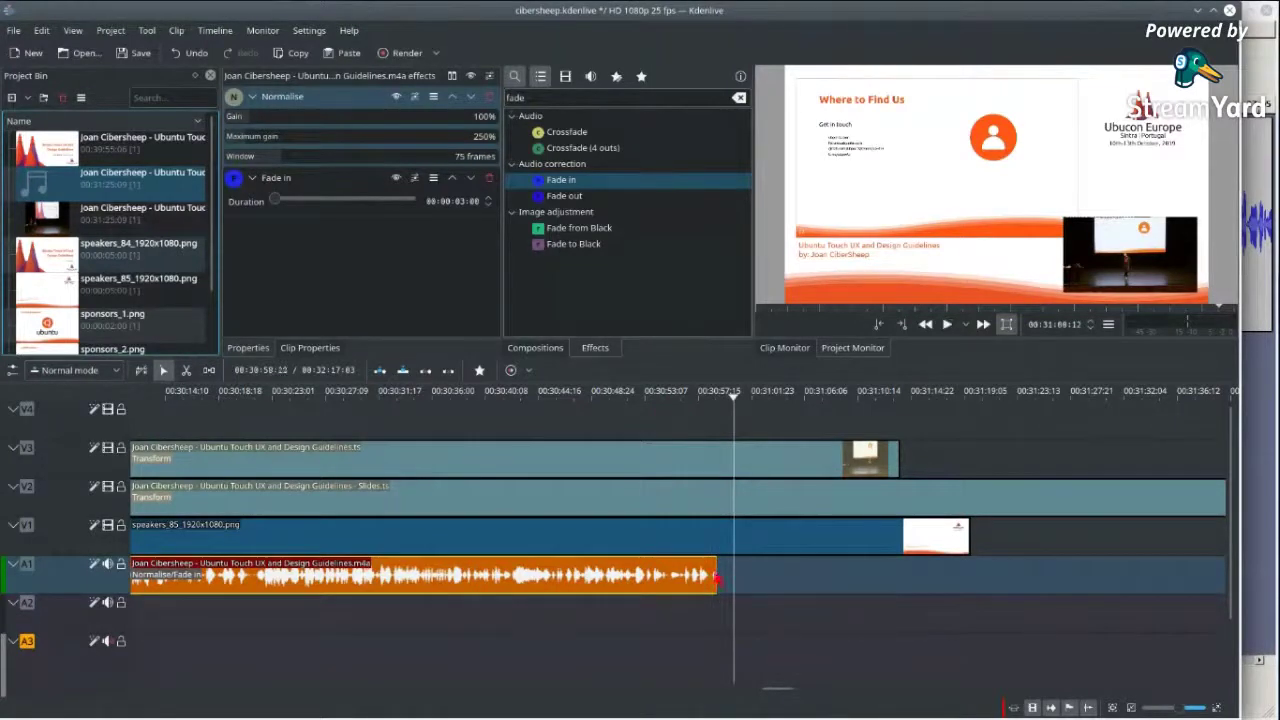
- Extend the end of the .m4a clip on A1 to the playhead at 00:31:00:12 and play across the new ending
{"action": "mouse_move", "coordinate": [717, 578]}
{"action": "left_mouse_down"}
{"action": "mouse_move", "coordinate": [747, 579]}
{"action": "mouse_move", "coordinate": [734, 578]}
{"action": "left_mouse_up"}
{"action": "left_click", "coordinate": [697, 398]}
{"action": "key", "text": "space"}
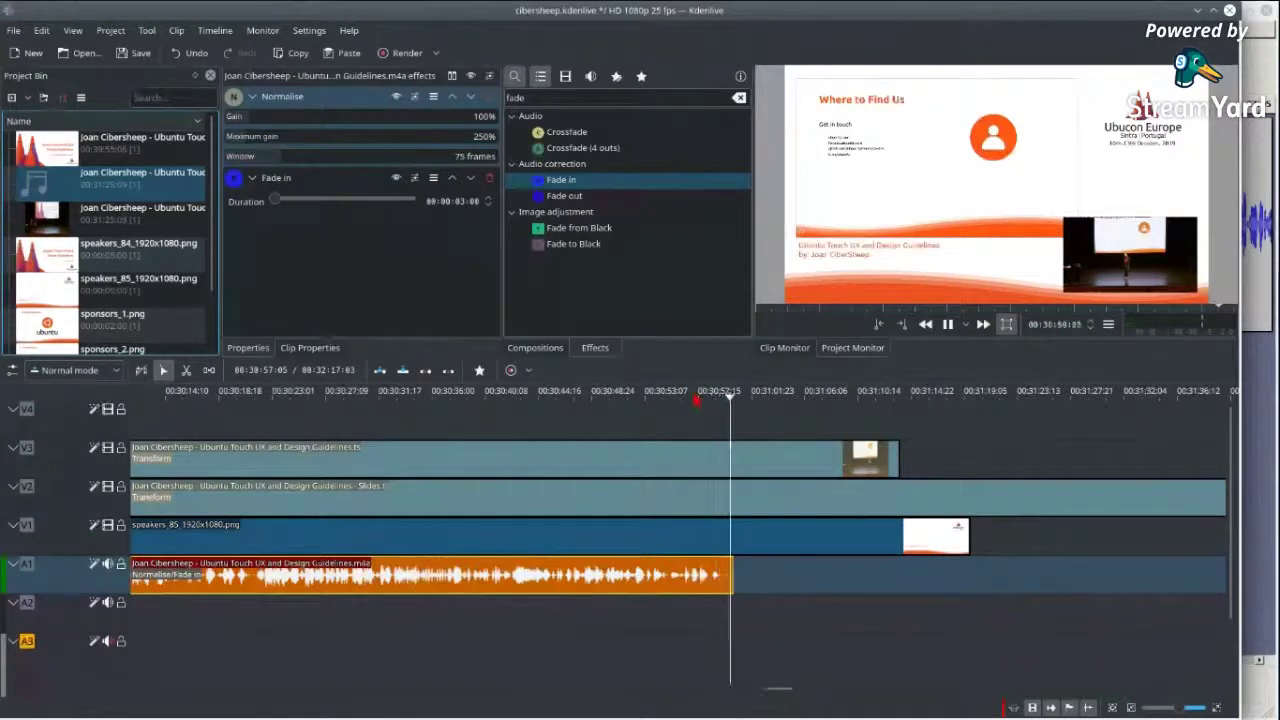
{"action": "key", "text": "space"}
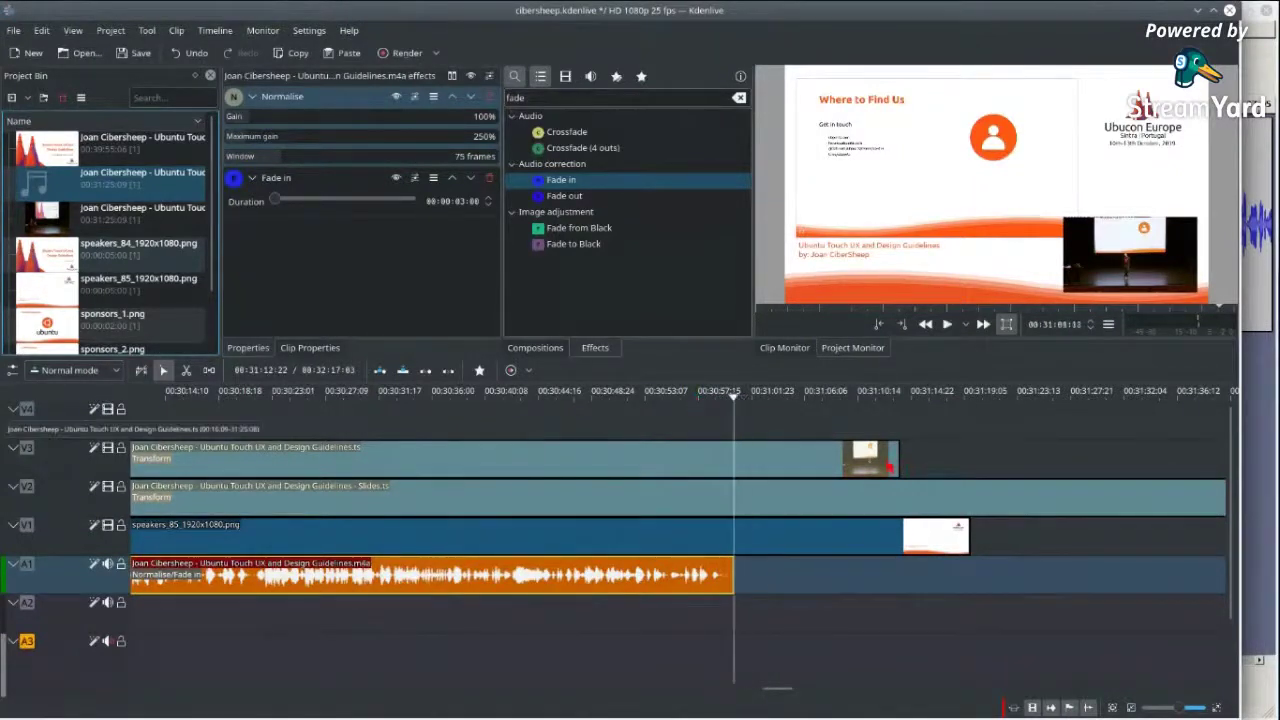
- Trim the ends of the V3 camera clip, V1 background and V2 slides clip level with the end of the A1 audio
{"action": "left_click_drag", "start_coordinate": [899, 465], "coordinate": [710, 466]}
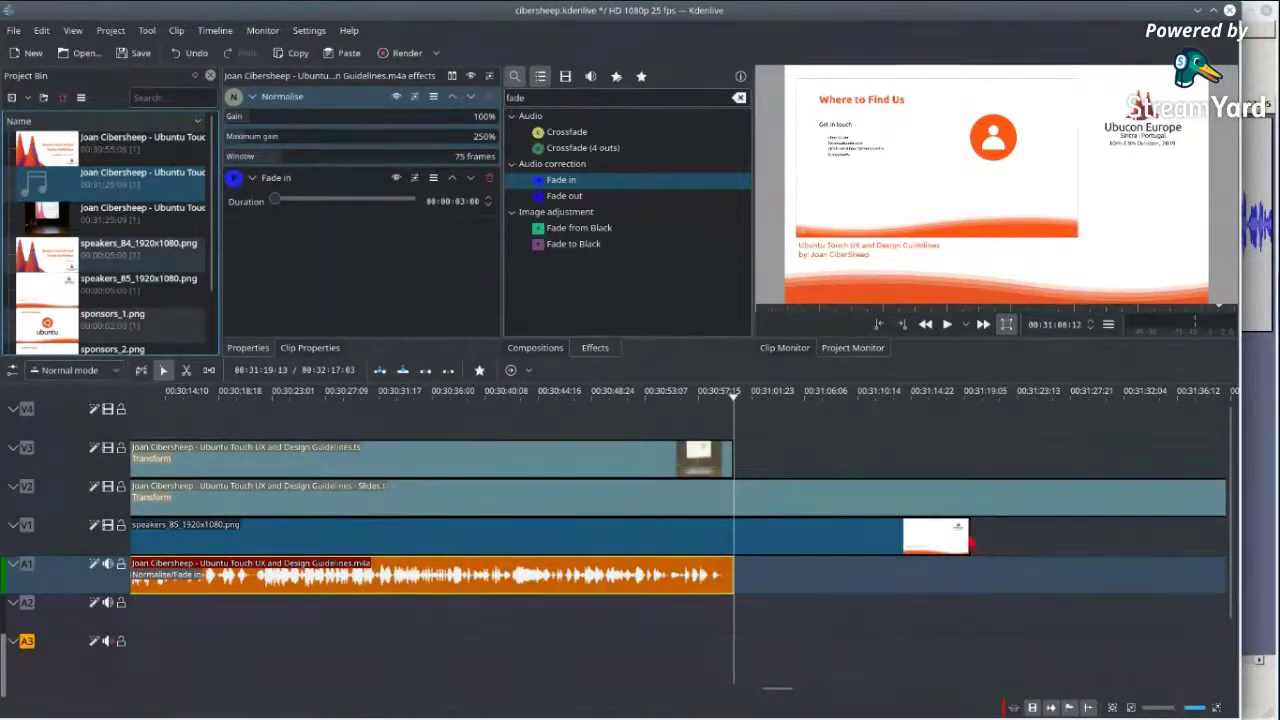
{"action": "left_click_drag", "start_coordinate": [969, 541], "coordinate": [736, 543]}
{"action": "scroll", "coordinate": [736, 543], "scroll_direction": "down", "scroll_amount": 1}
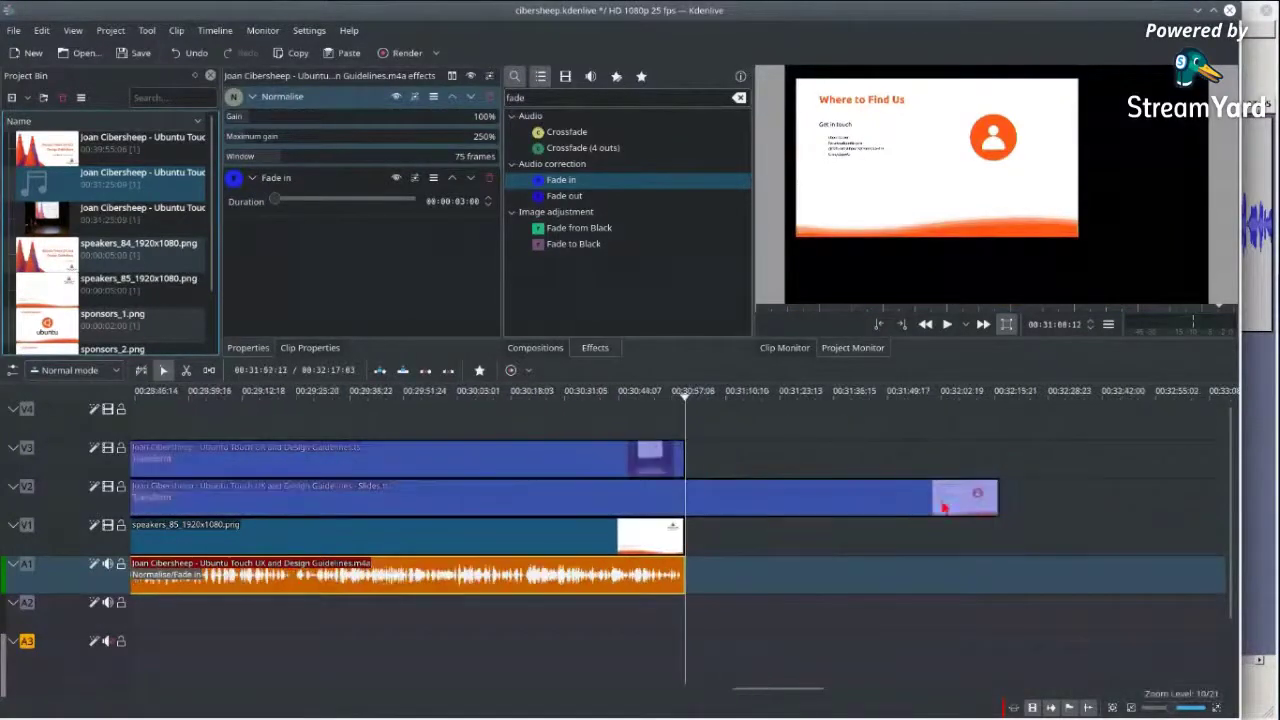
{"action": "left_click", "coordinate": [1050, 505]}
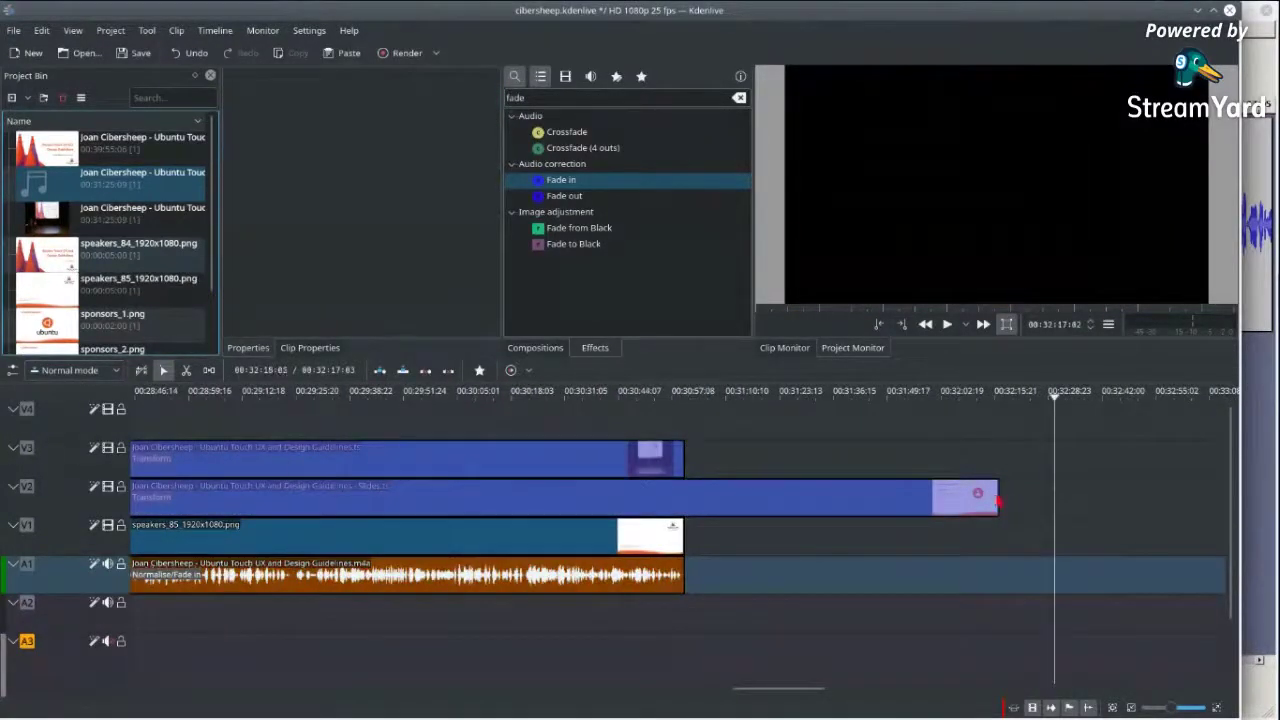
{"action": "left_click_drag", "start_coordinate": [922, 497], "coordinate": [689, 503]}
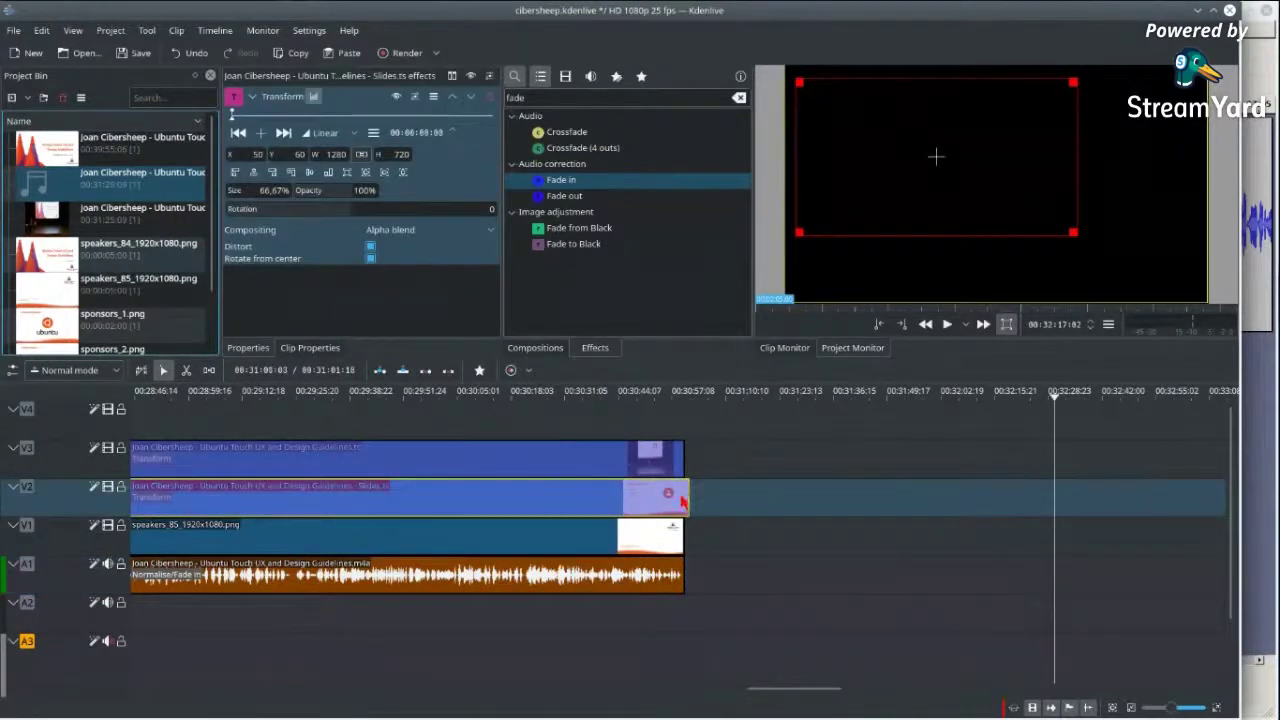
- Add a Fade out effect to the .m4a clip on A1 and play its ending from about 00:30:54
{"action": "left_click", "coordinate": [655, 578]}
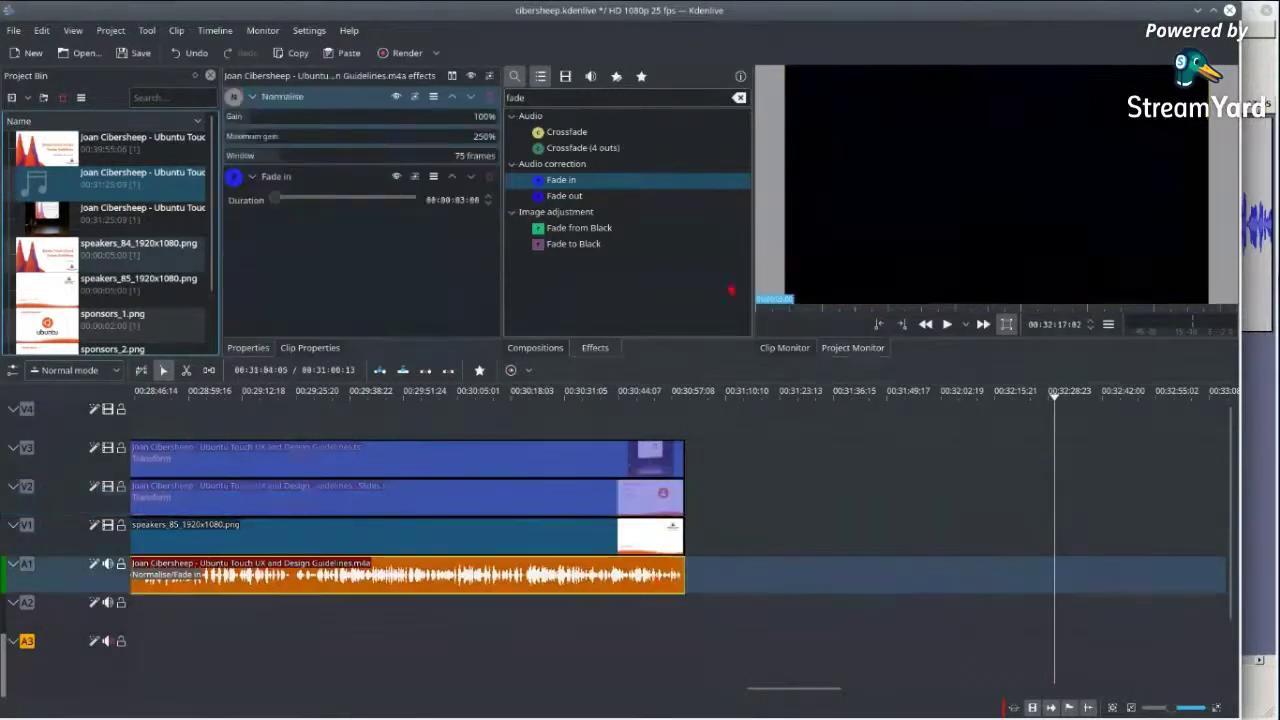
{"action": "double_click", "coordinate": [564, 195]}
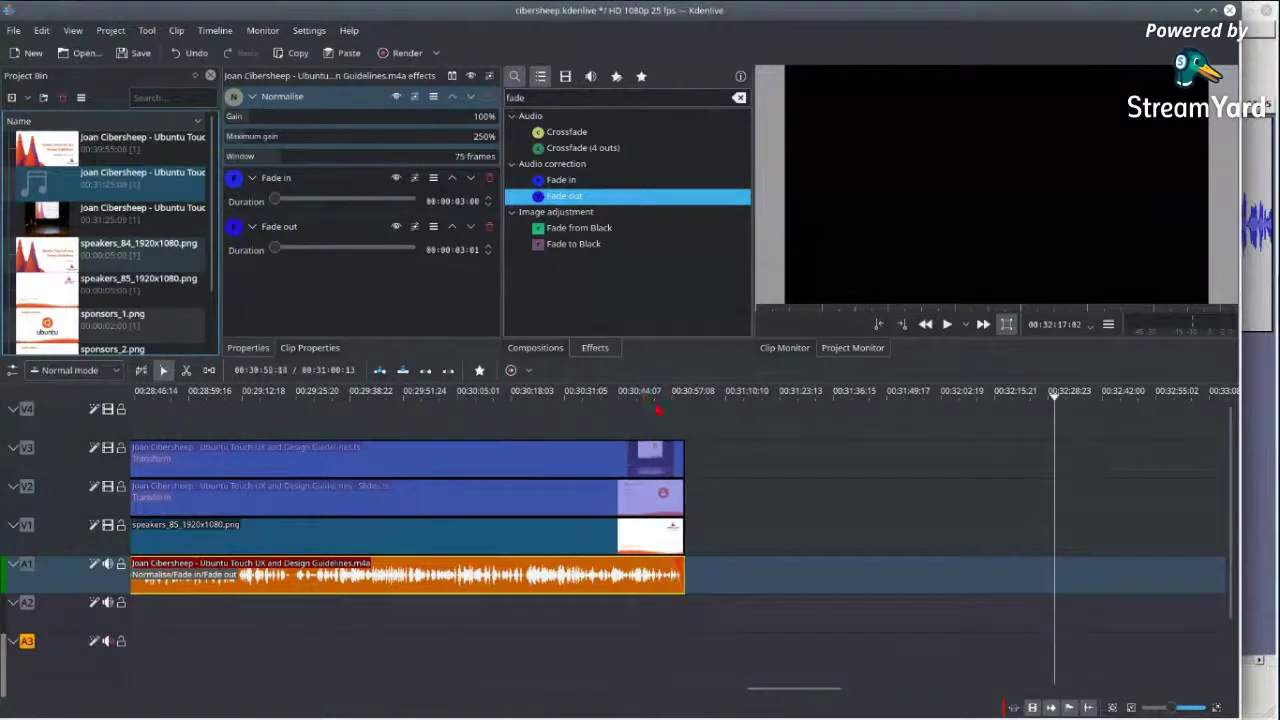
{"action": "left_click", "coordinate": [661, 405]}
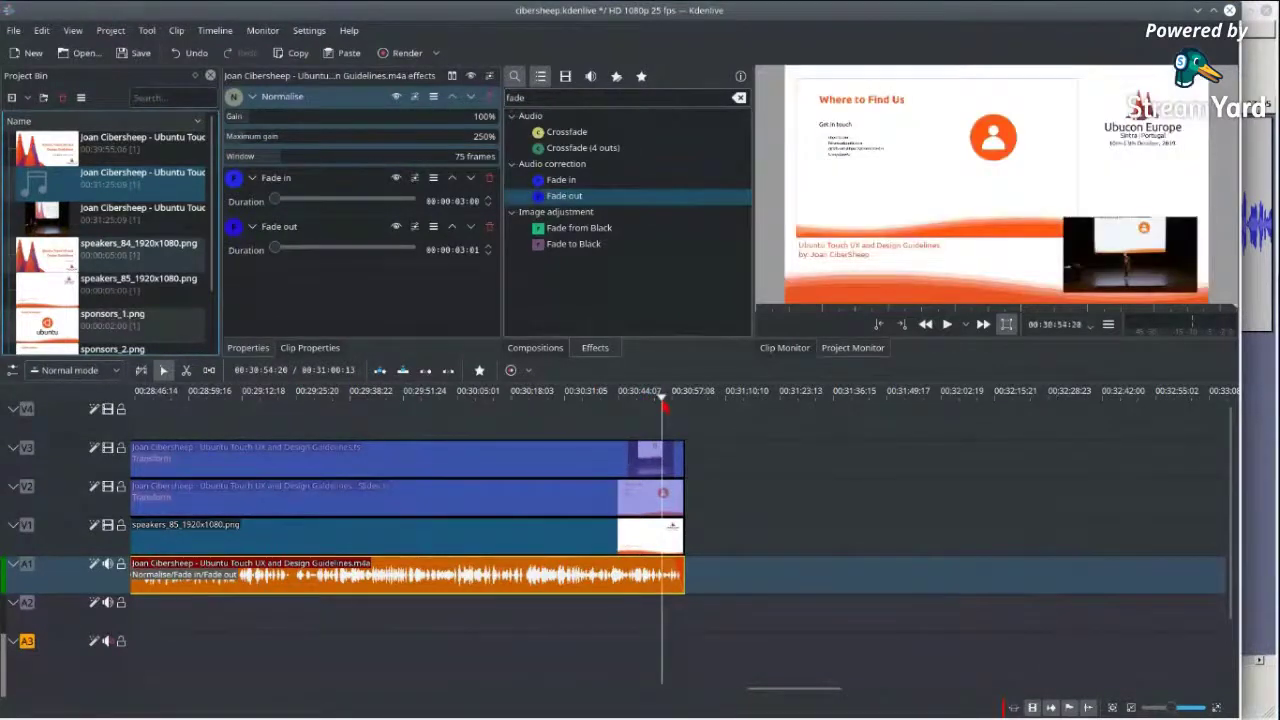
{"action": "key", "text": "space"}
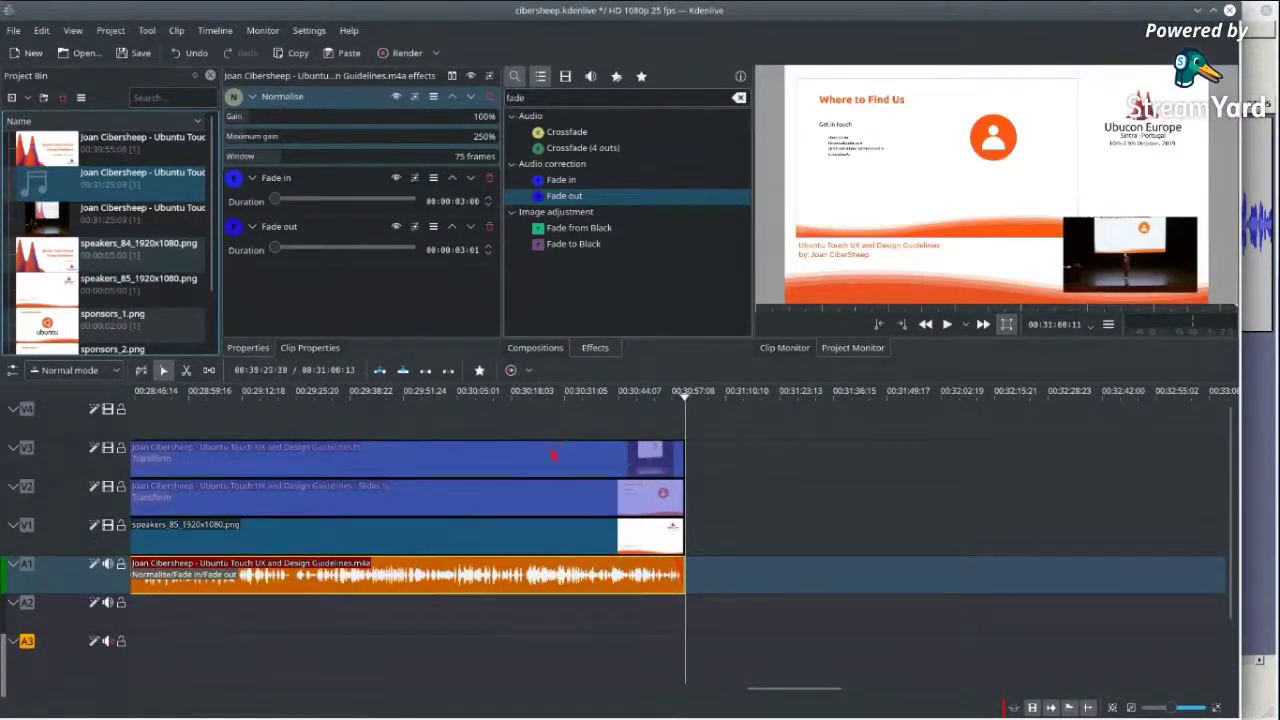
- Place two copies of speakers_84_1920x1080.png back to back on V4, with the first overlapping the end of the talk
{"action": "scroll", "coordinate": [553, 455], "scroll_direction": "up", "scroll_amount": 3}
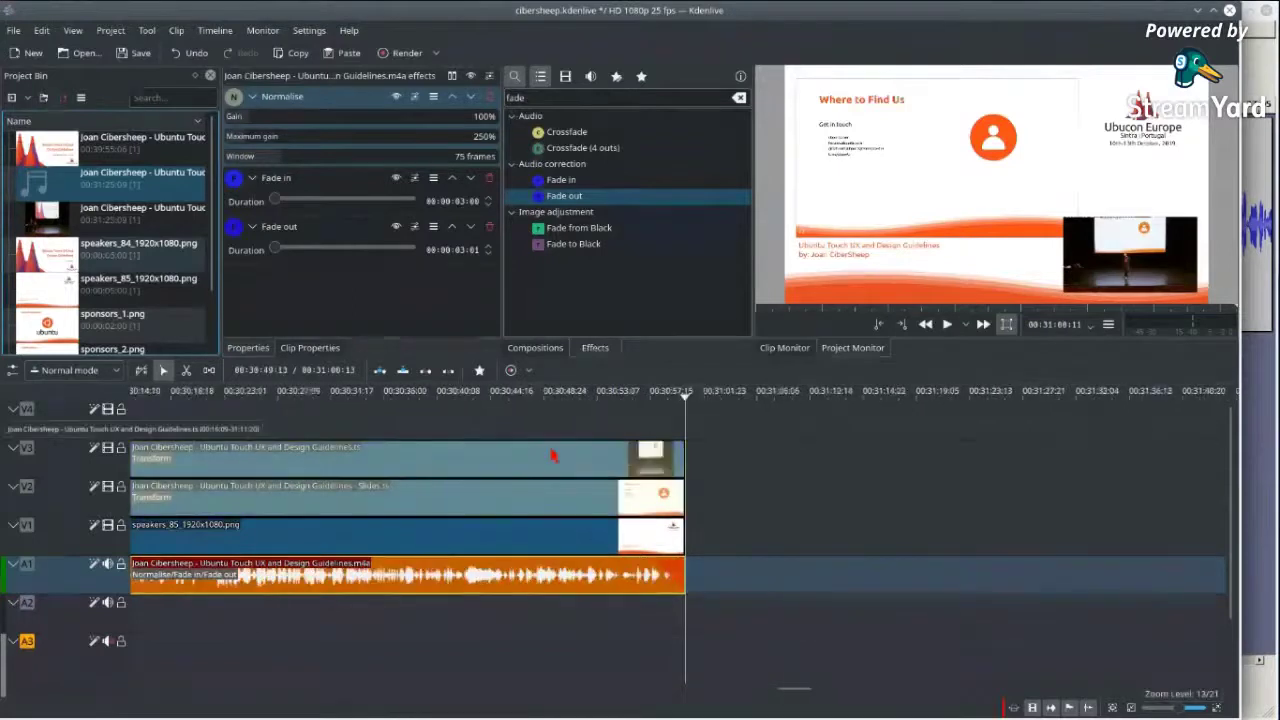
{"action": "left_click", "coordinate": [715, 490]}
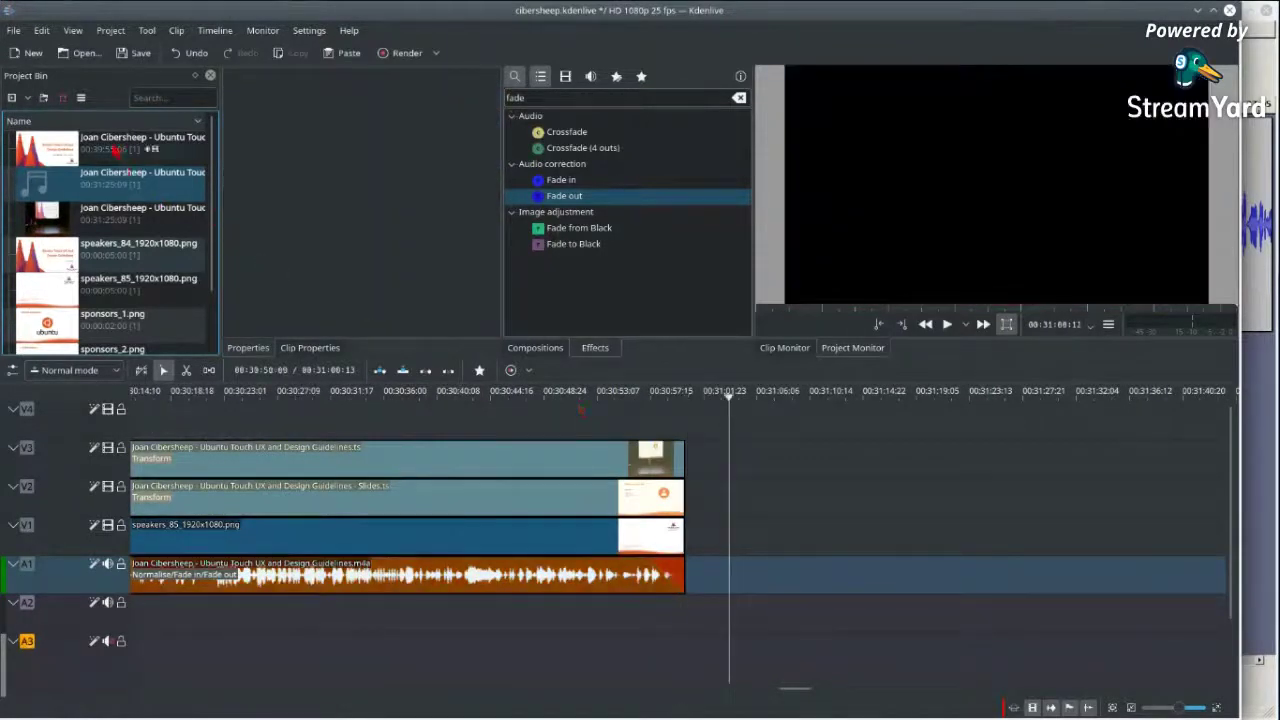
{"action": "left_click_drag", "start_coordinate": [47, 256], "coordinate": [641, 408]}
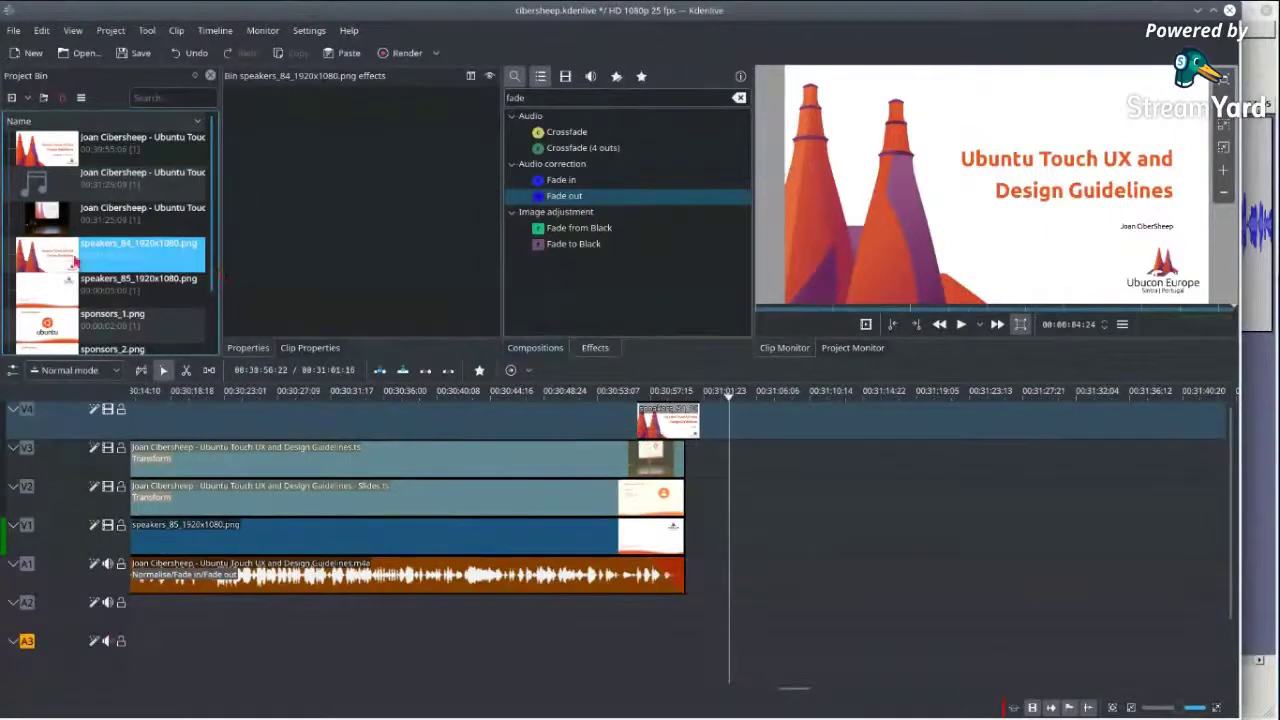
{"action": "left_click_drag", "start_coordinate": [57, 260], "coordinate": [704, 412]}
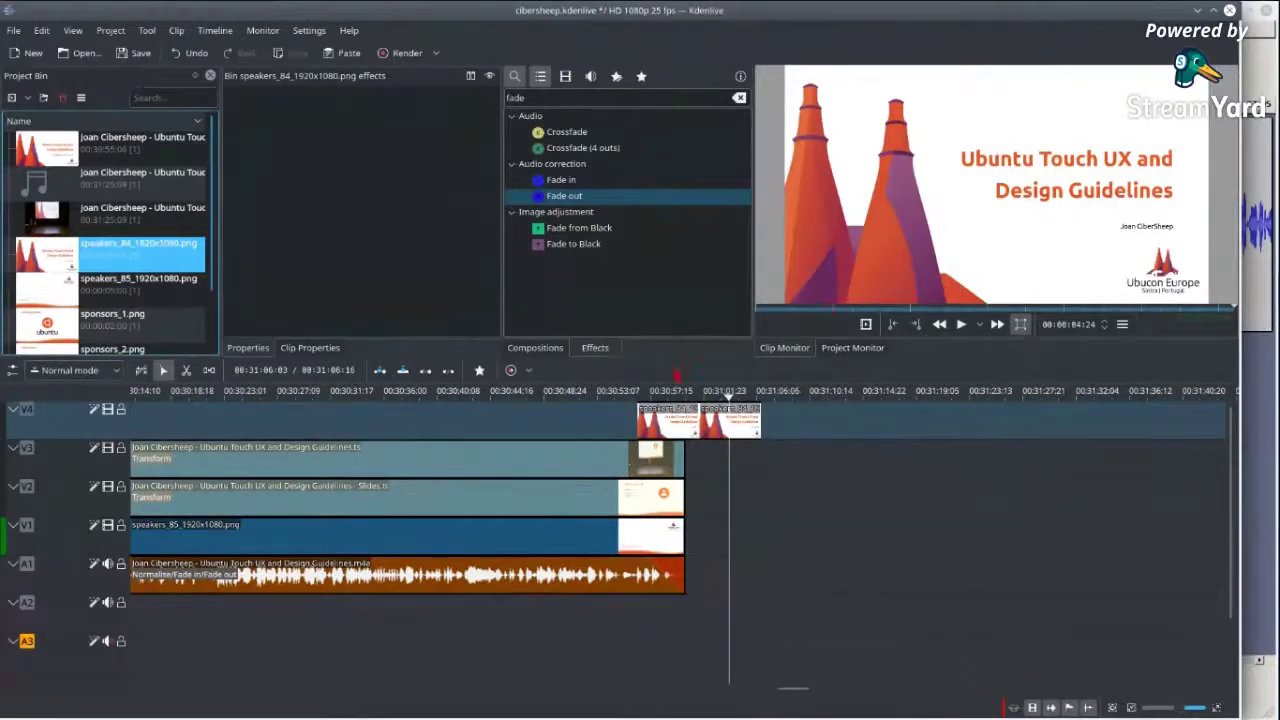
{"action": "left_click_drag", "start_coordinate": [668, 418], "coordinate": [708, 427]}
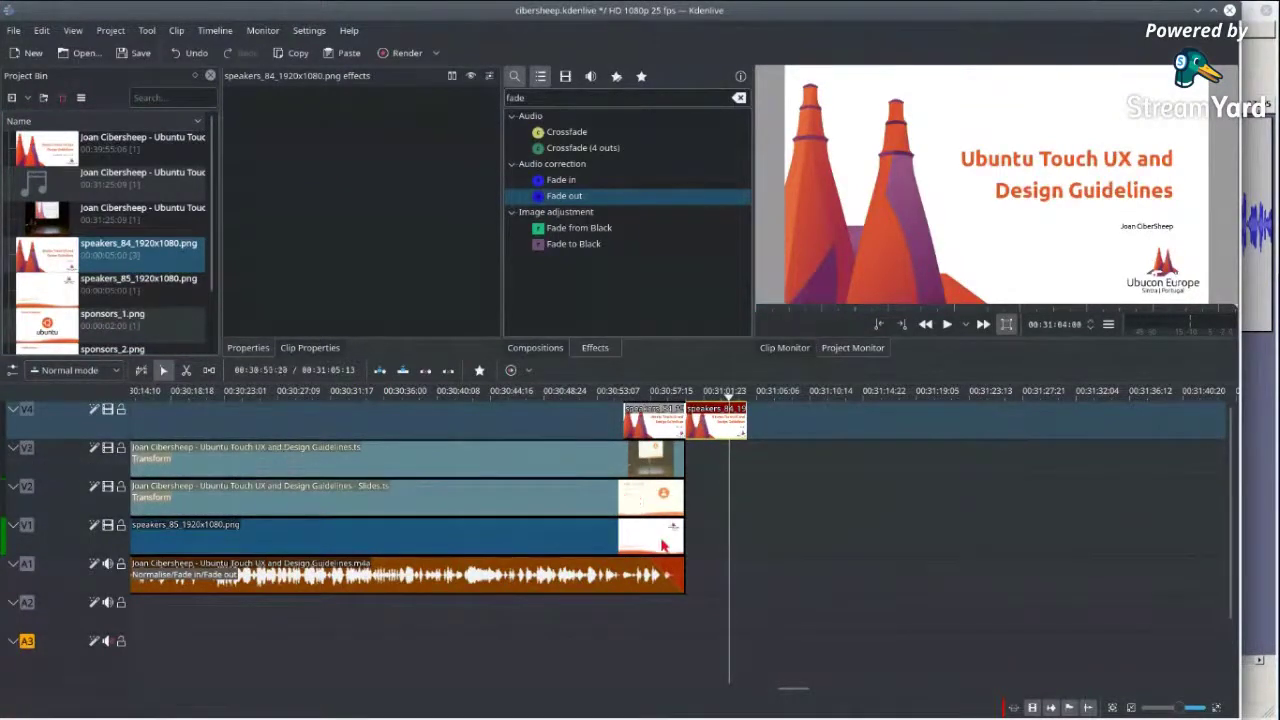
- Preview the ending and shift both title images on V4 slightly right, back to back, with the first starting at about 00:30:56
{"action": "left_click", "coordinate": [598, 397]}
{"action": "key", "text": "space"}
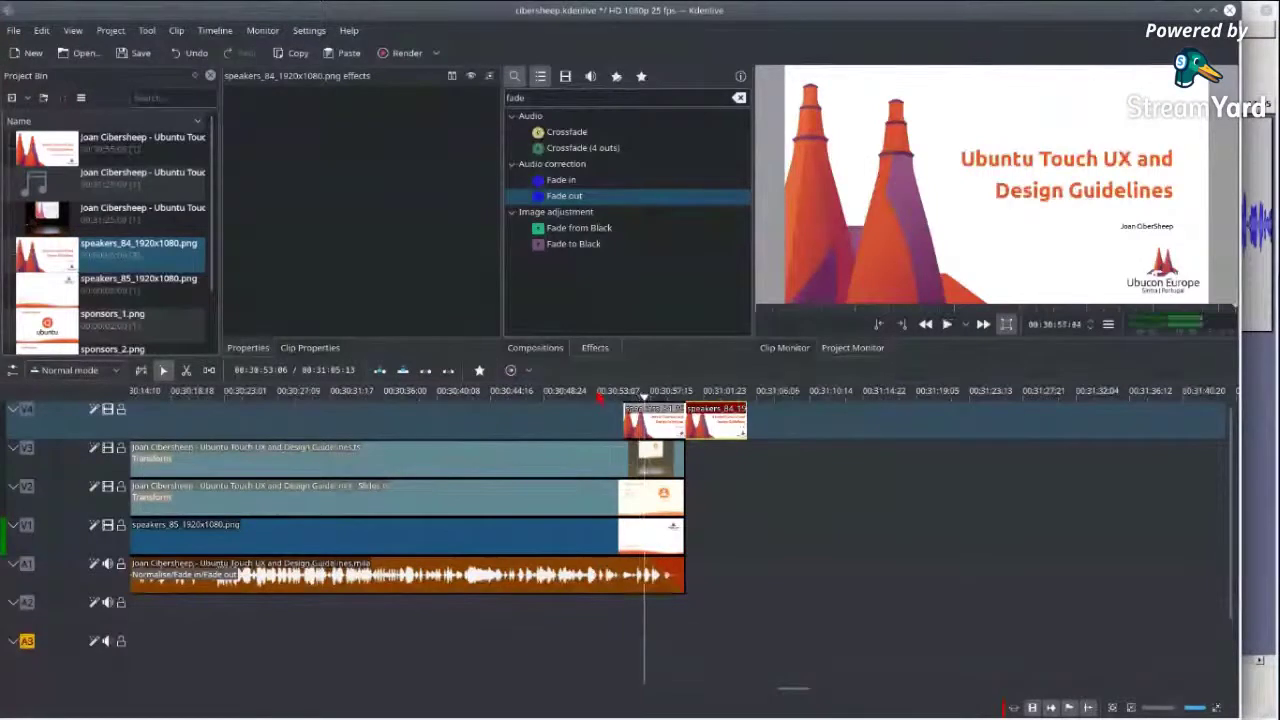
{"action": "left_click_drag", "start_coordinate": [726, 430], "coordinate": [780, 430]}
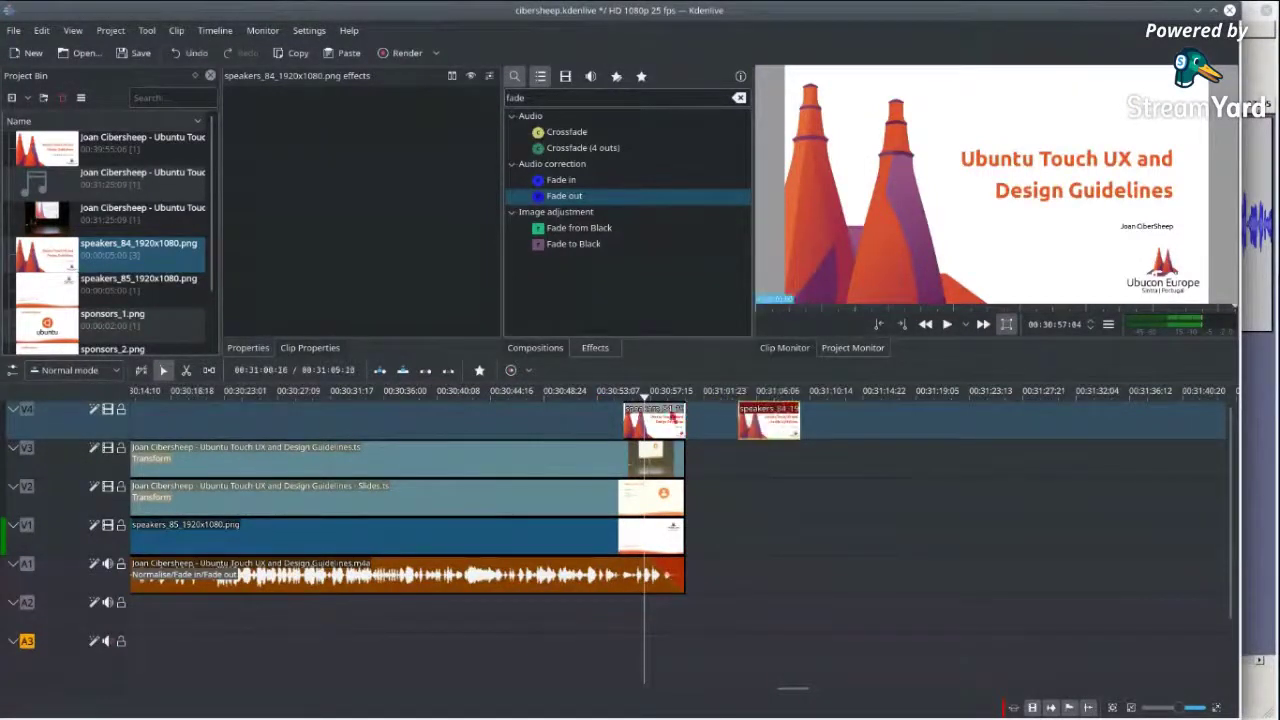
{"action": "left_click", "coordinate": [640, 392]}
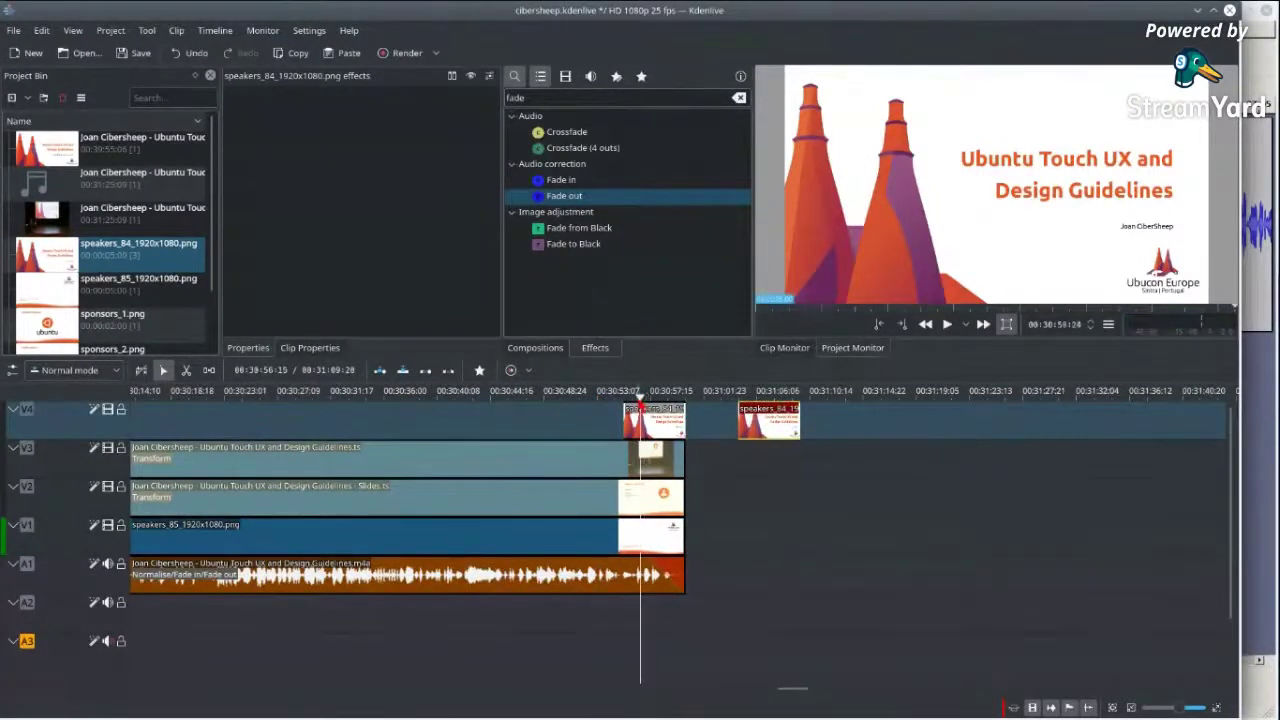
{"action": "left_click_drag", "start_coordinate": [652, 422], "coordinate": [668, 422]}
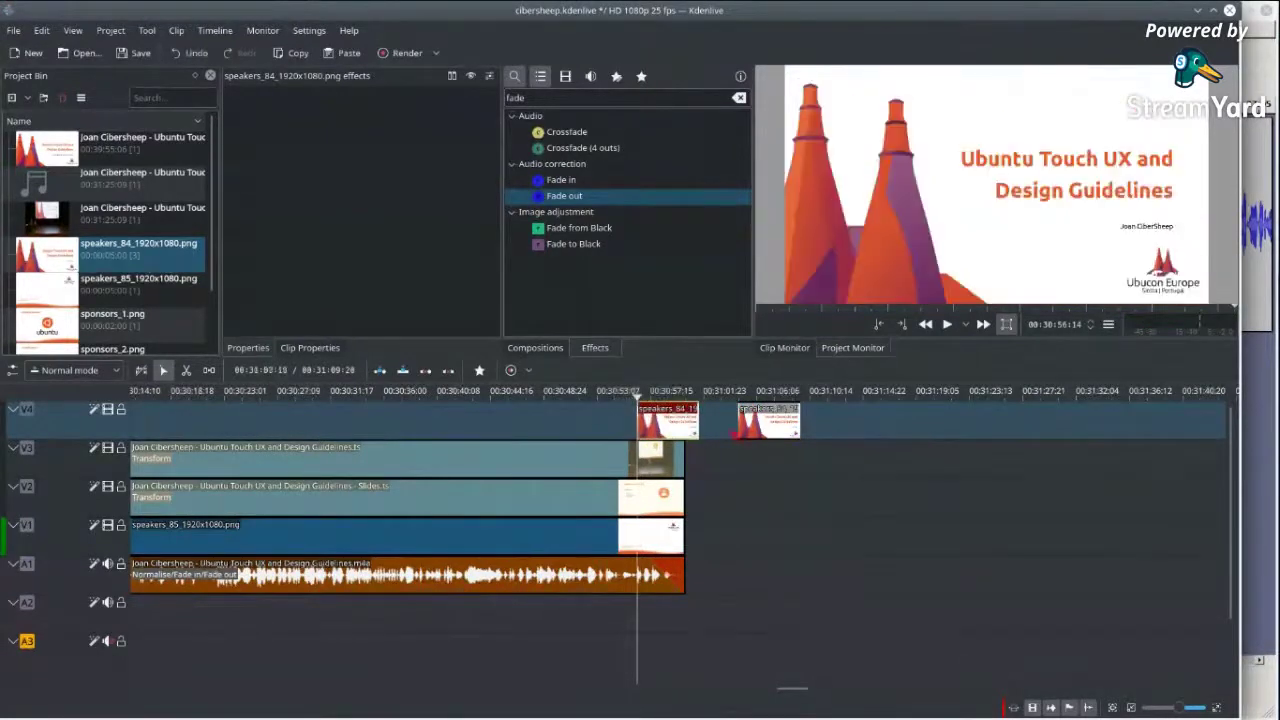
{"action": "left_click_drag", "start_coordinate": [772, 424], "coordinate": [733, 424]}
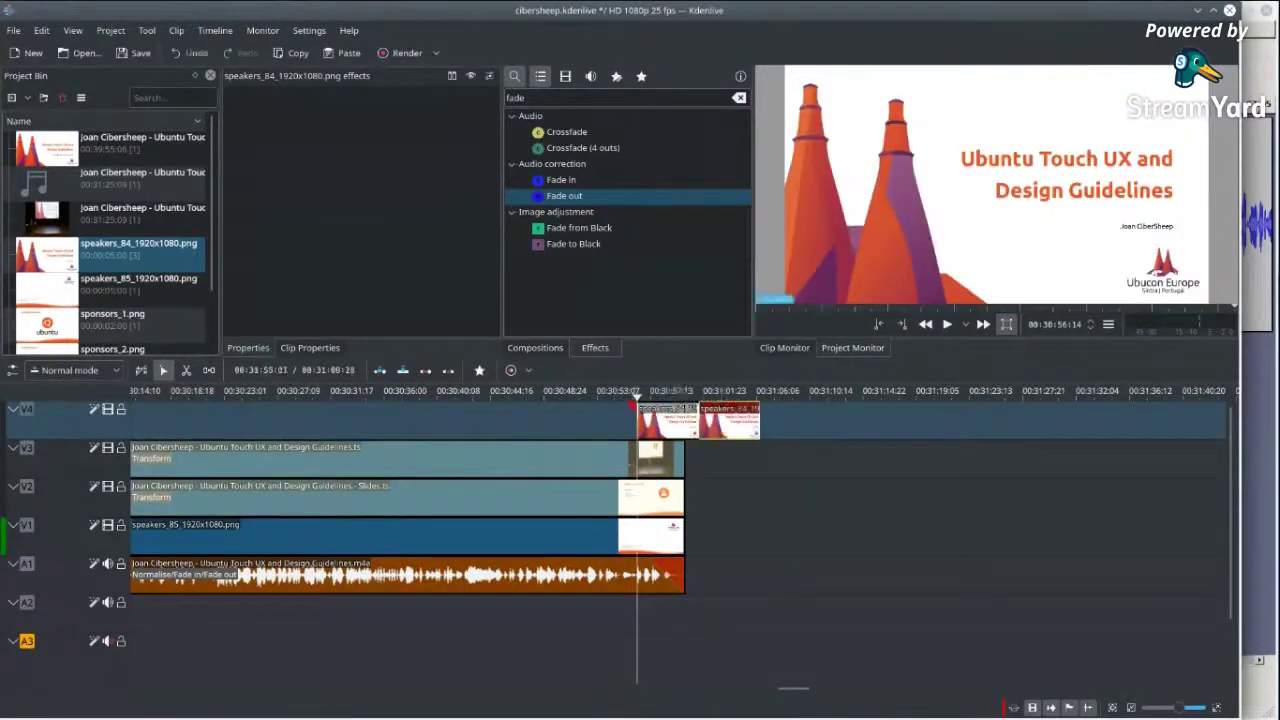
- Play from about 00:30:55 into the first title image on V4 and add a dissolve composition at its start
{"action": "left_click", "coordinate": [628, 392]}
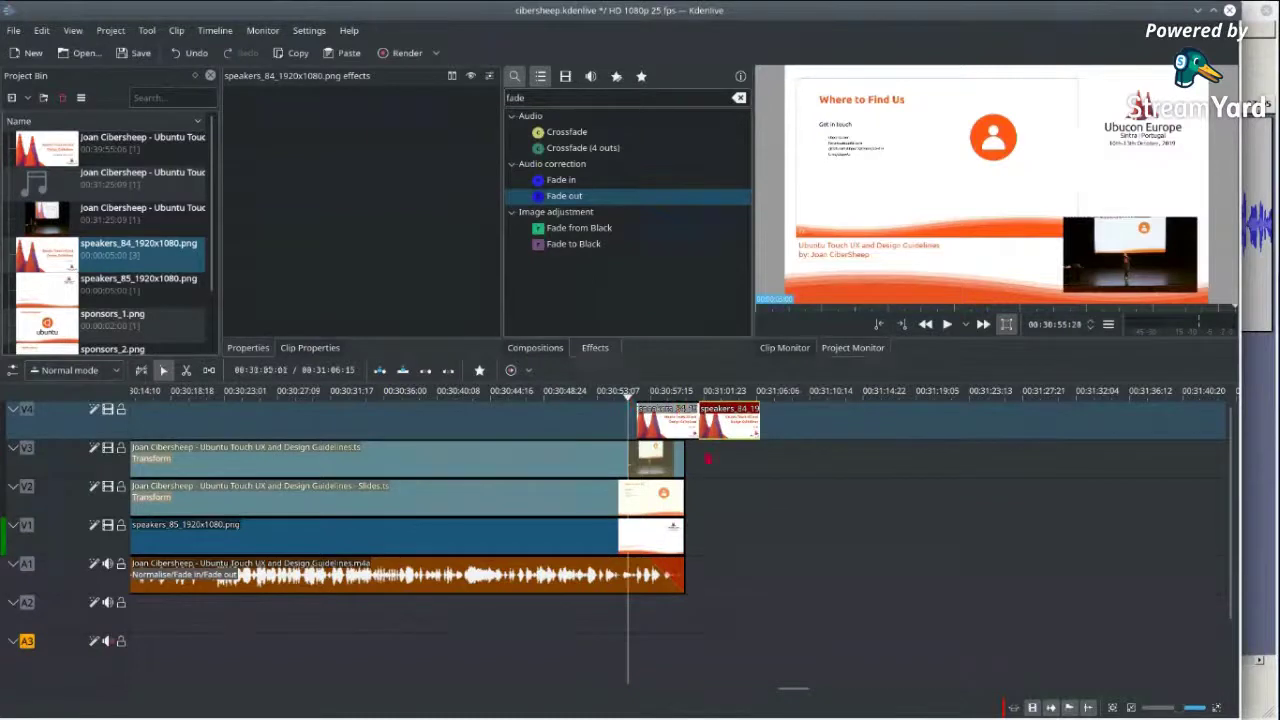
{"action": "key", "text": "space"}
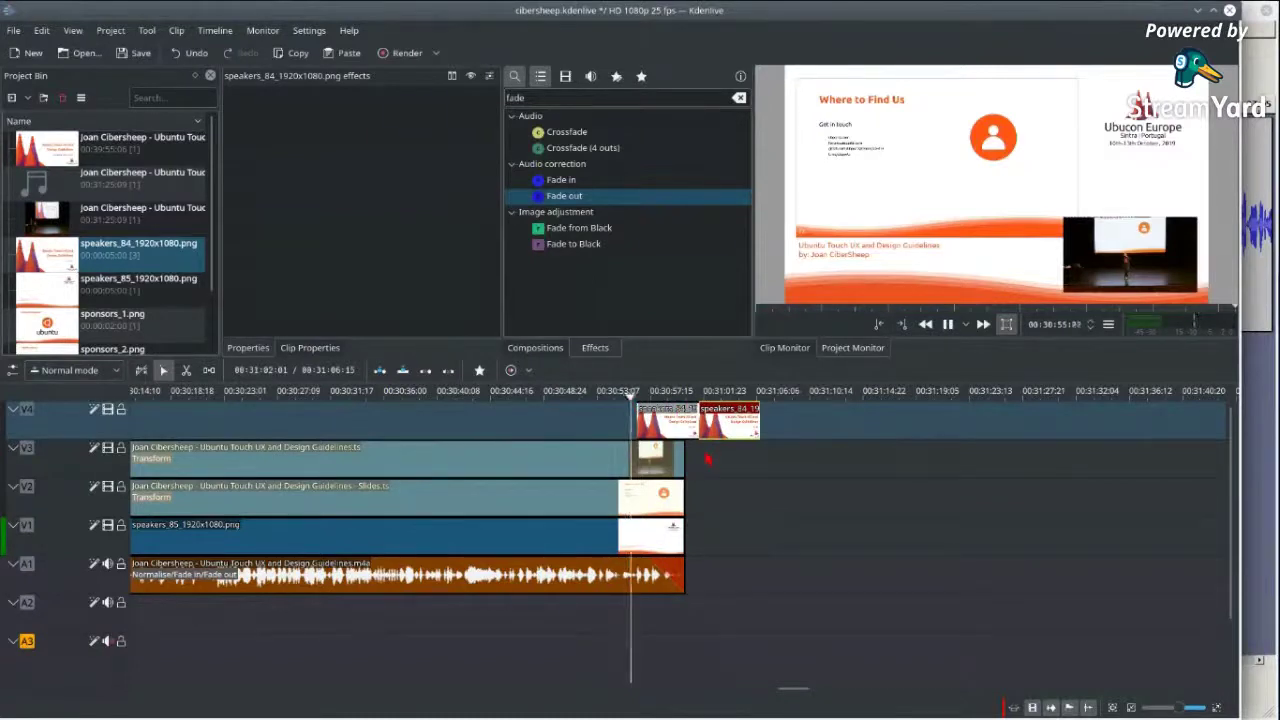
{"action": "key", "text": "space"}
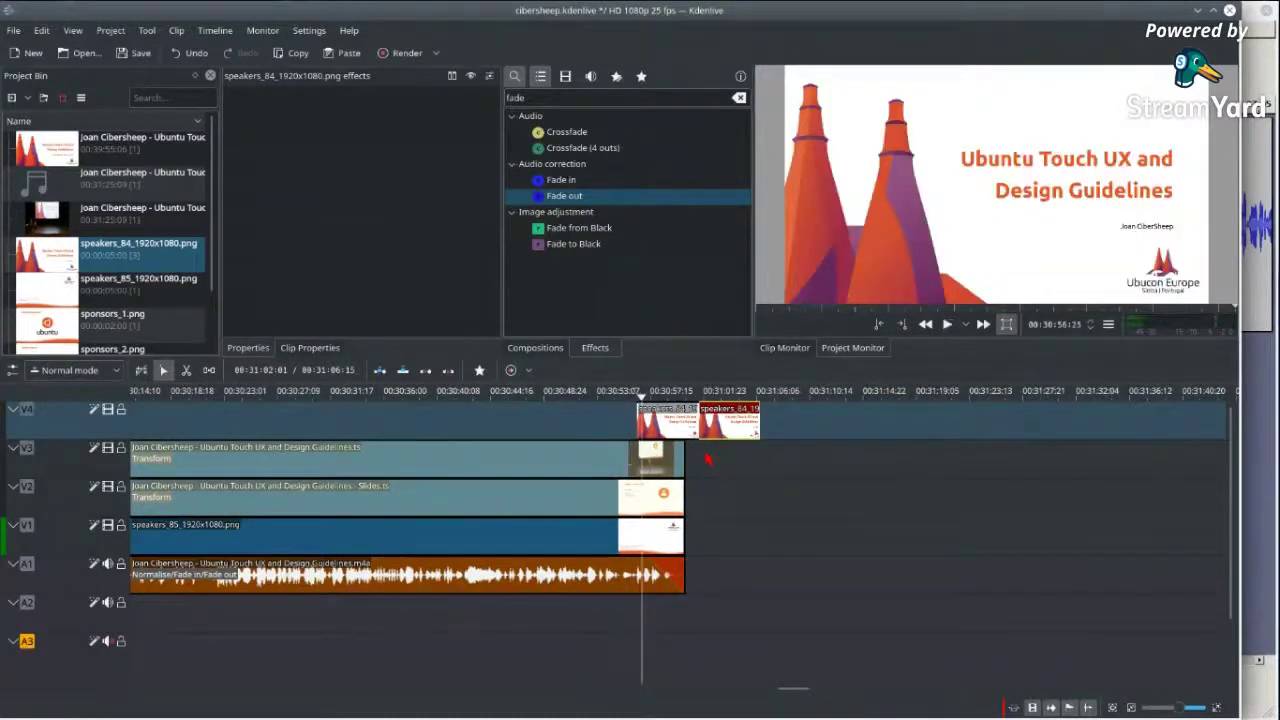
{"action": "left_click", "coordinate": [648, 426]}
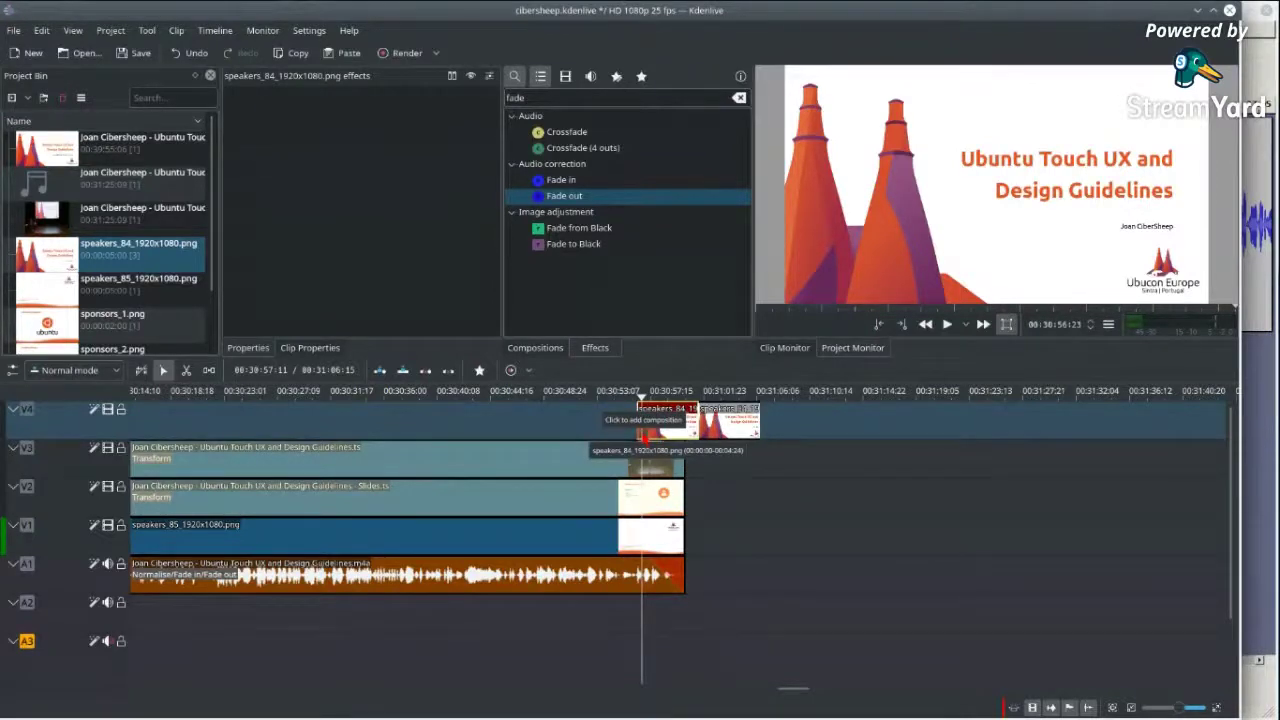
{"action": "left_click", "coordinate": [642, 427]}
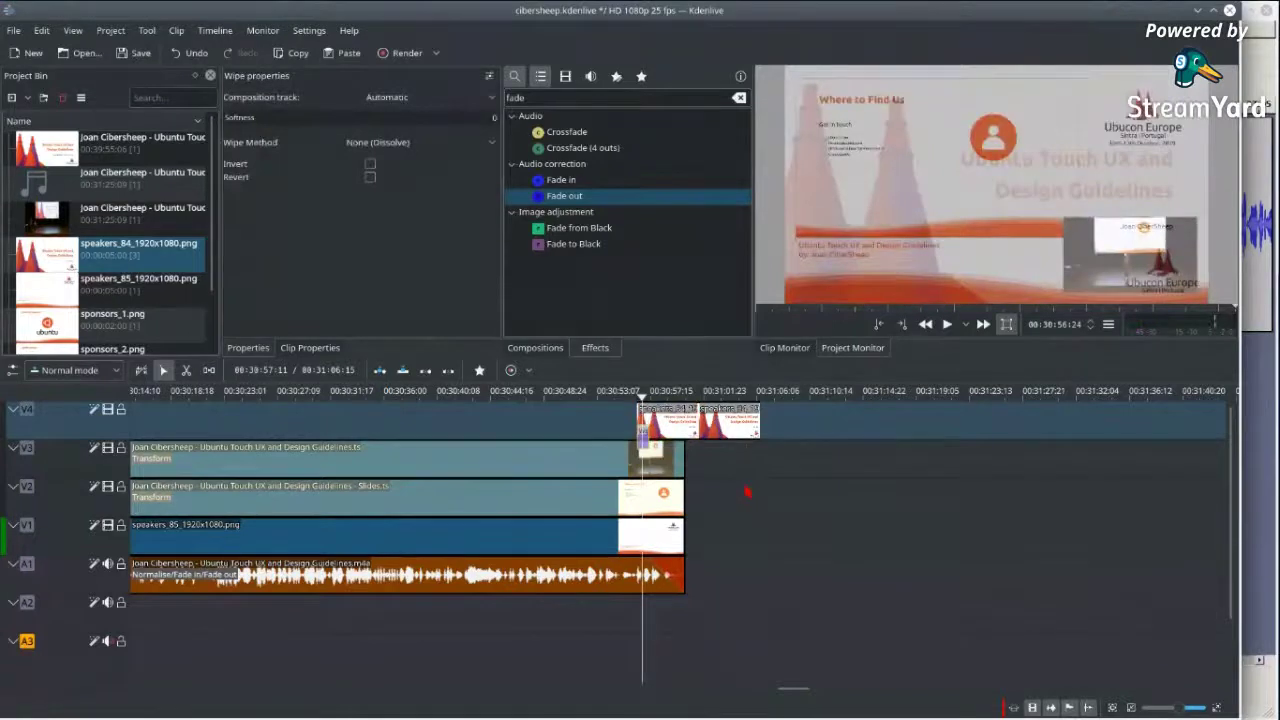
- Play the ending from about 00:30:54 through the dissolve into the title images, and save the project
{"action": "left_click", "coordinate": [608, 397]}
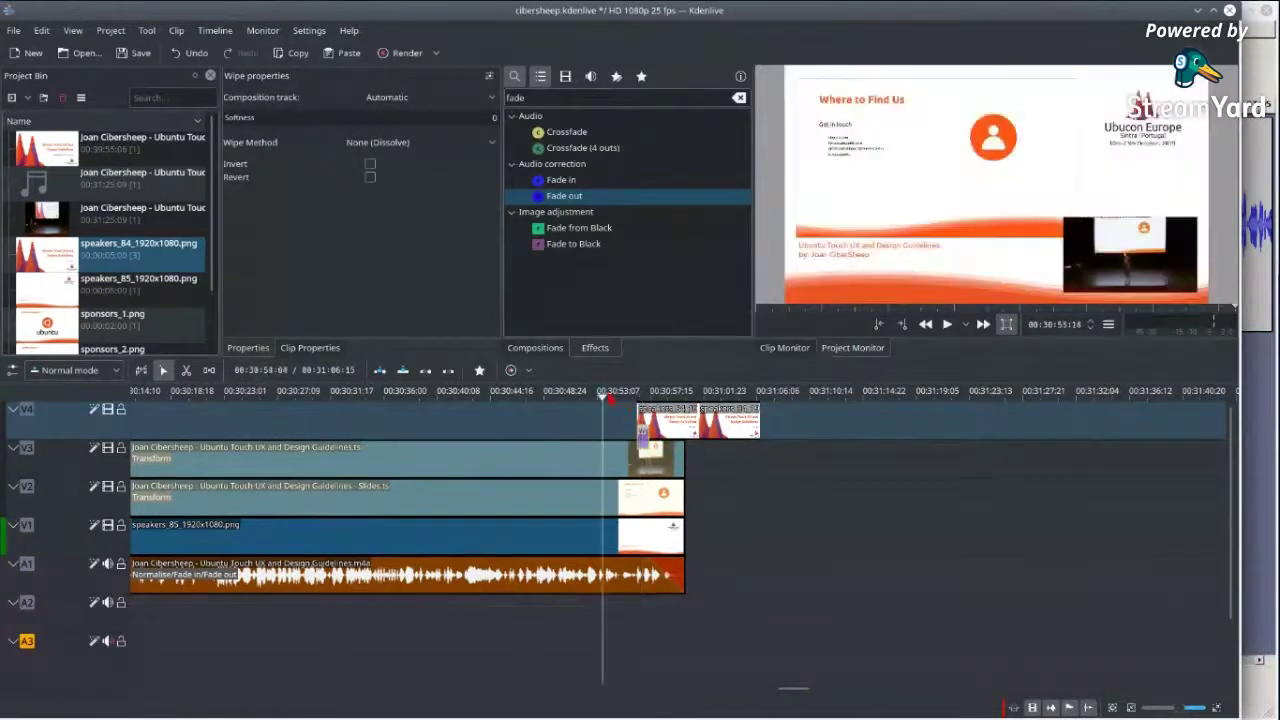
{"action": "key", "text": "space"}
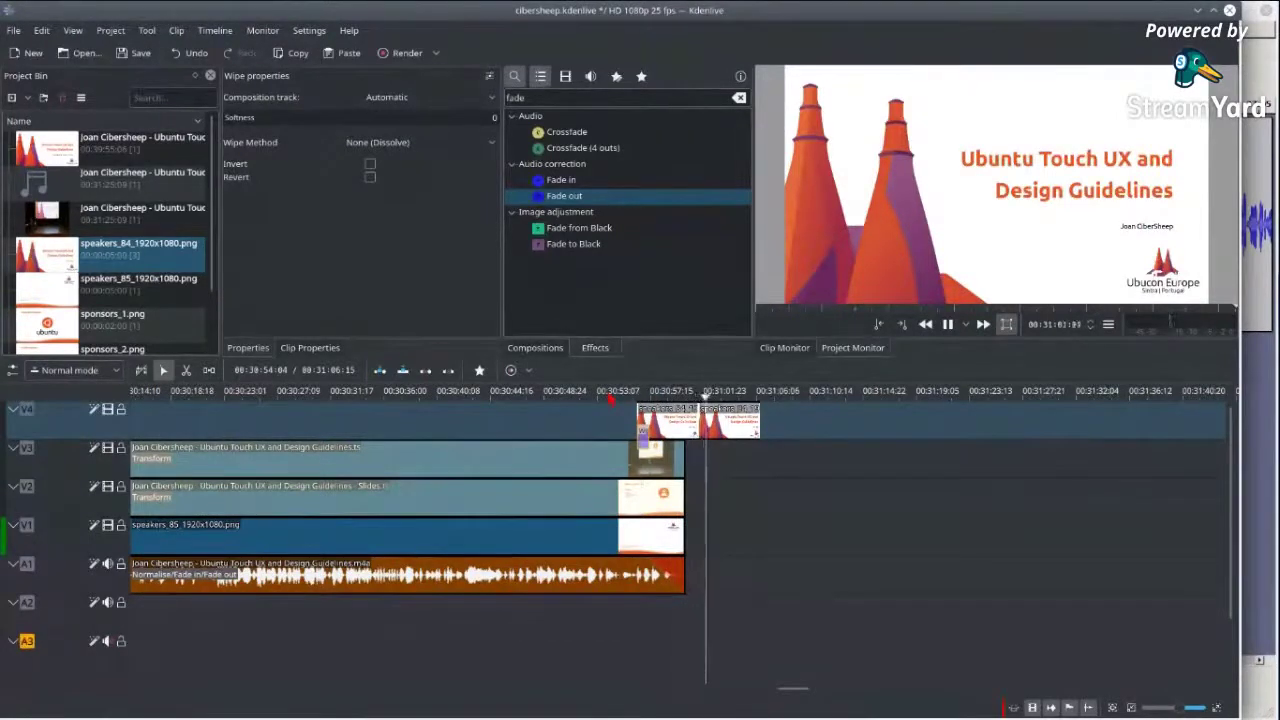
{"action": "key", "text": "space"}
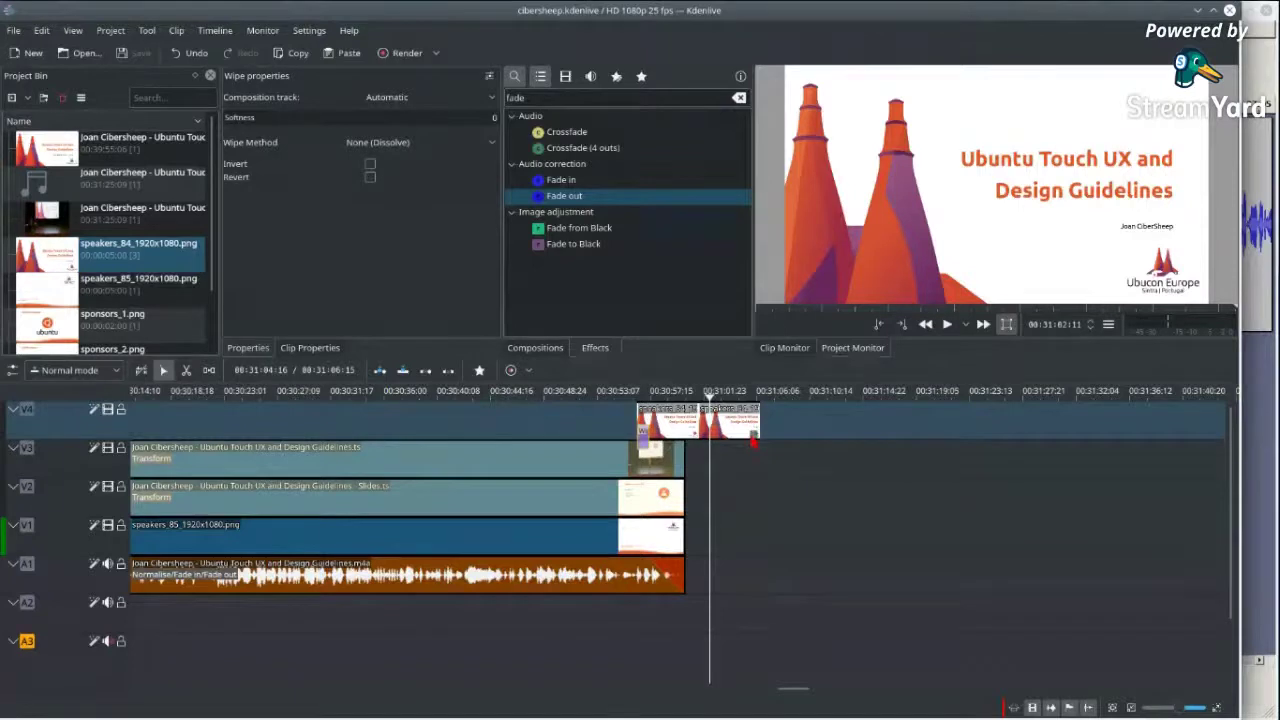
- Open the project's render settings, choose the MP4 (H264/AAC) format and show more options
{"action": "left_click", "coordinate": [13, 30]}
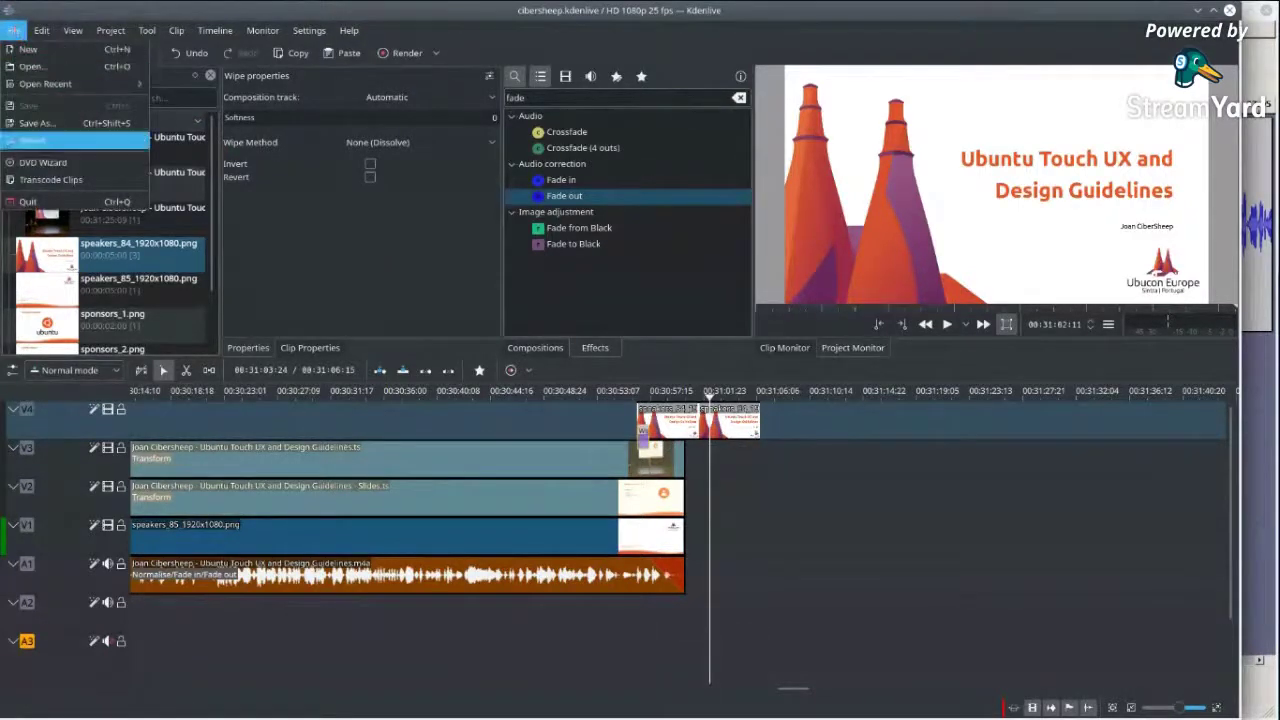
{"action": "mouse_move", "coordinate": [110, 31]}
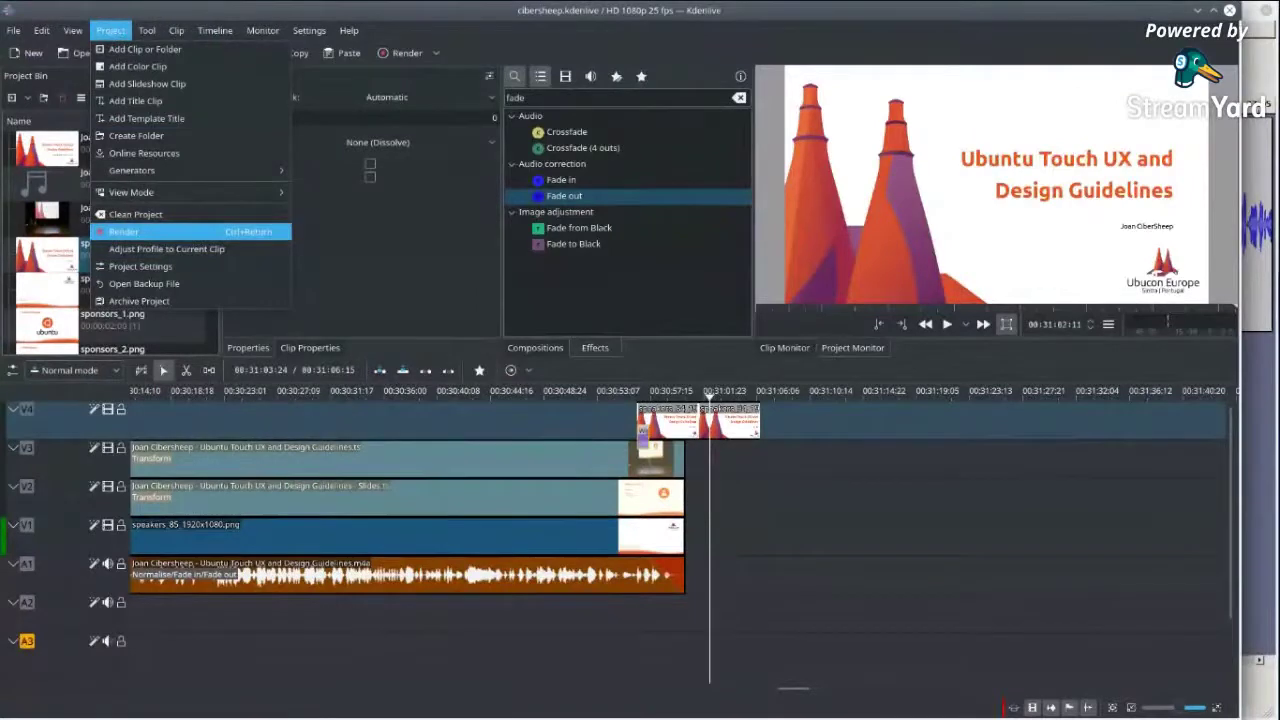
{"action": "left_click", "coordinate": [128, 232]}
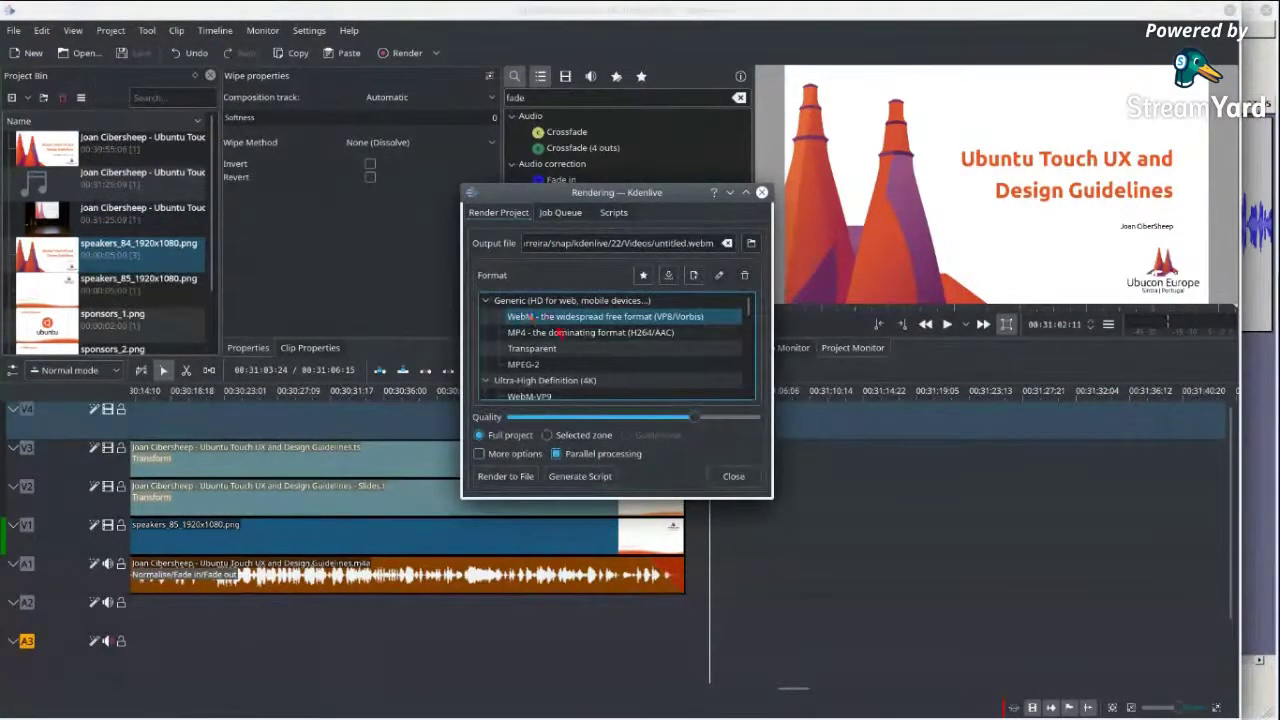
{"action": "left_click", "coordinate": [556, 334]}
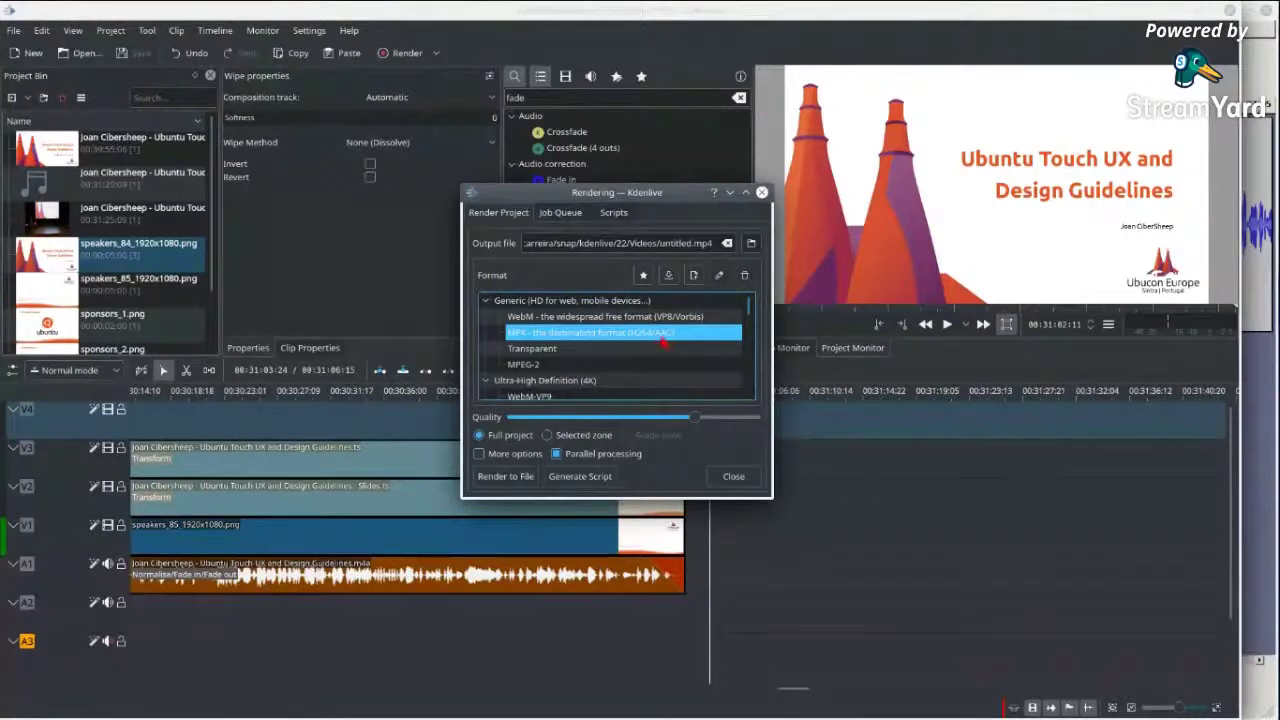
{"action": "left_click", "coordinate": [492, 457]}
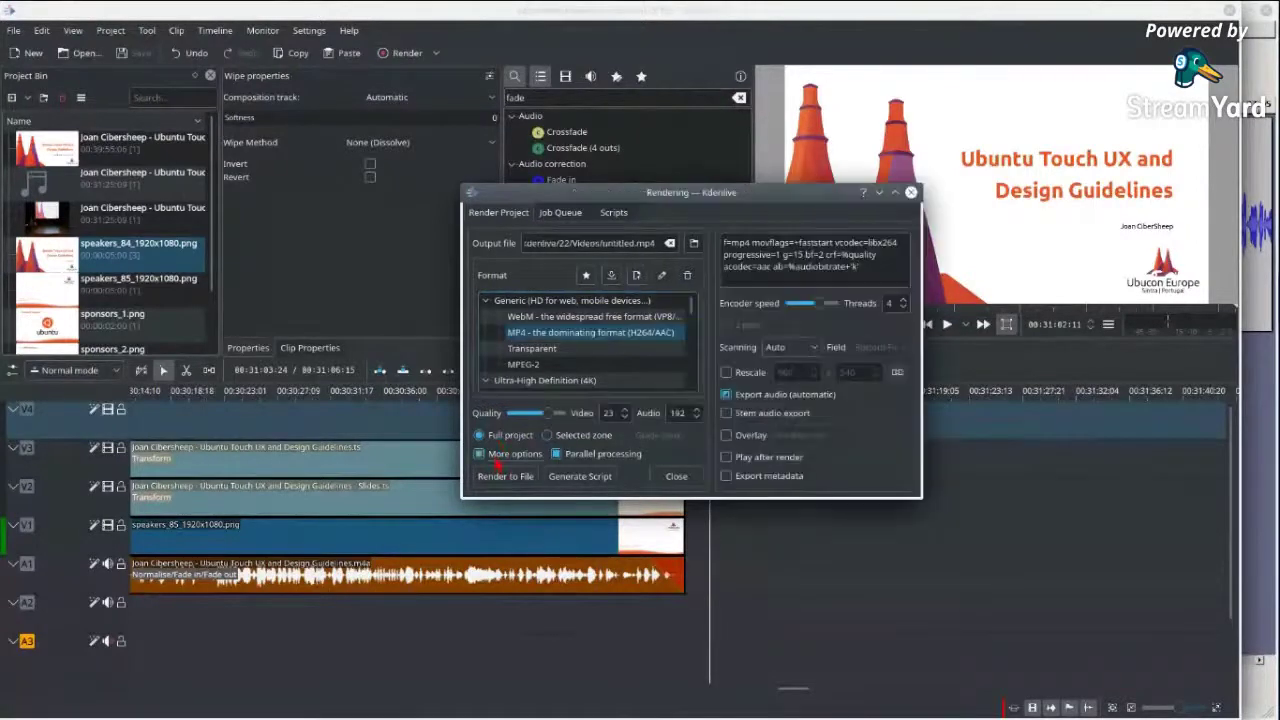
- Enable rescaling for the render and set the output size to 1920 x 1080
{"action": "left_click", "coordinate": [726, 372]}
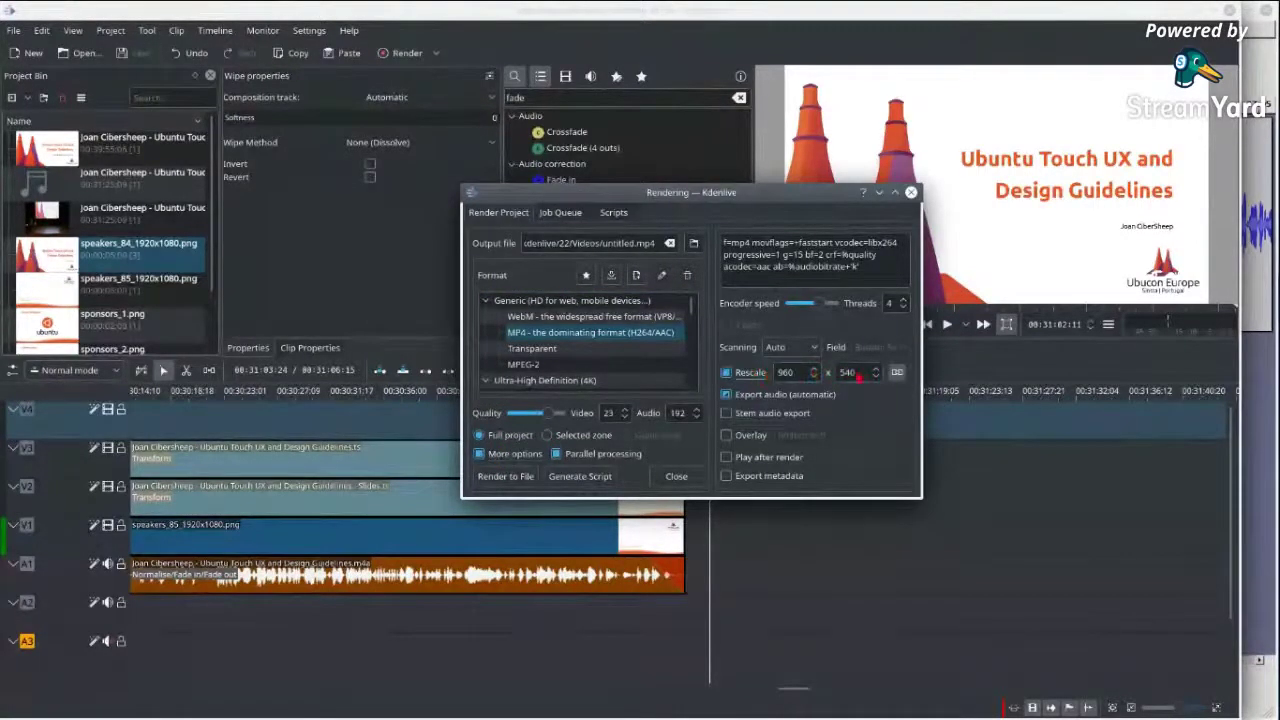
{"action": "double_click", "coordinate": [850, 374]}
{"action": "type", "text": "1080"}
- Browse for the output file location and open the Nextcloud folder Videos para editar Ubucon EU/Finais
{"action": "left_click", "coordinate": [693, 244]}
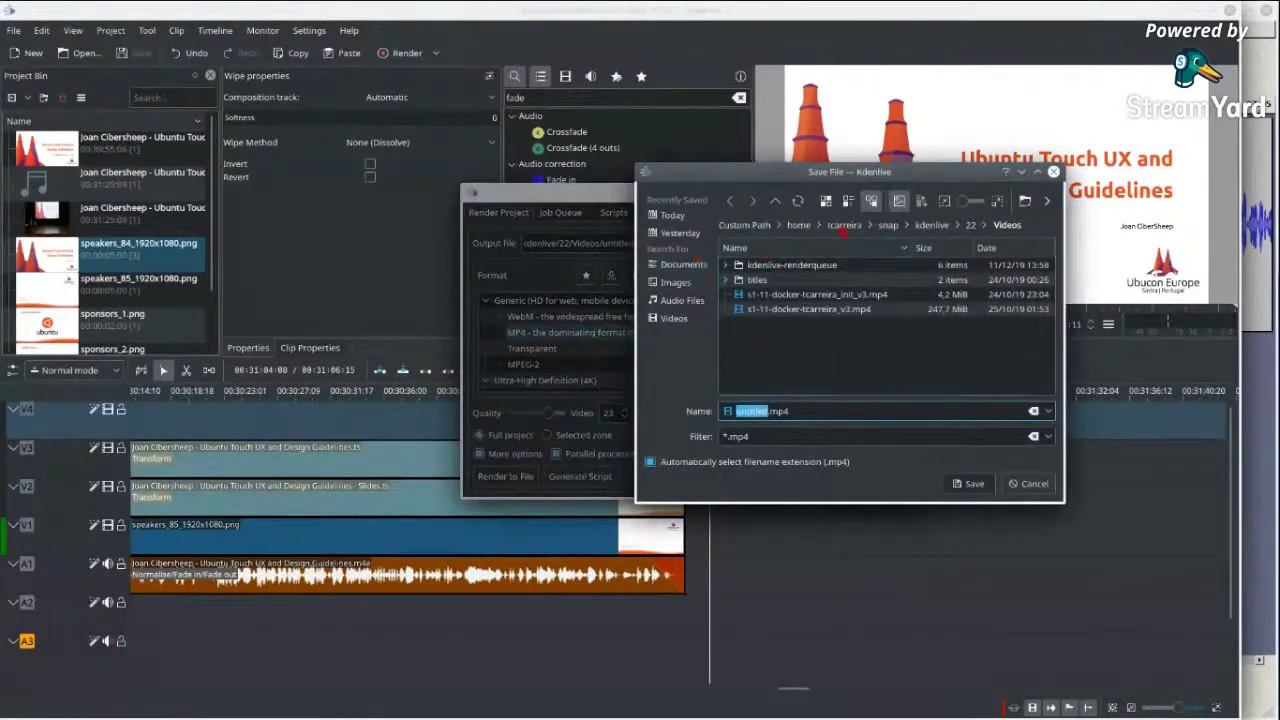
{"action": "left_click", "coordinate": [840, 225]}
{"action": "double_click", "coordinate": [774, 328]}
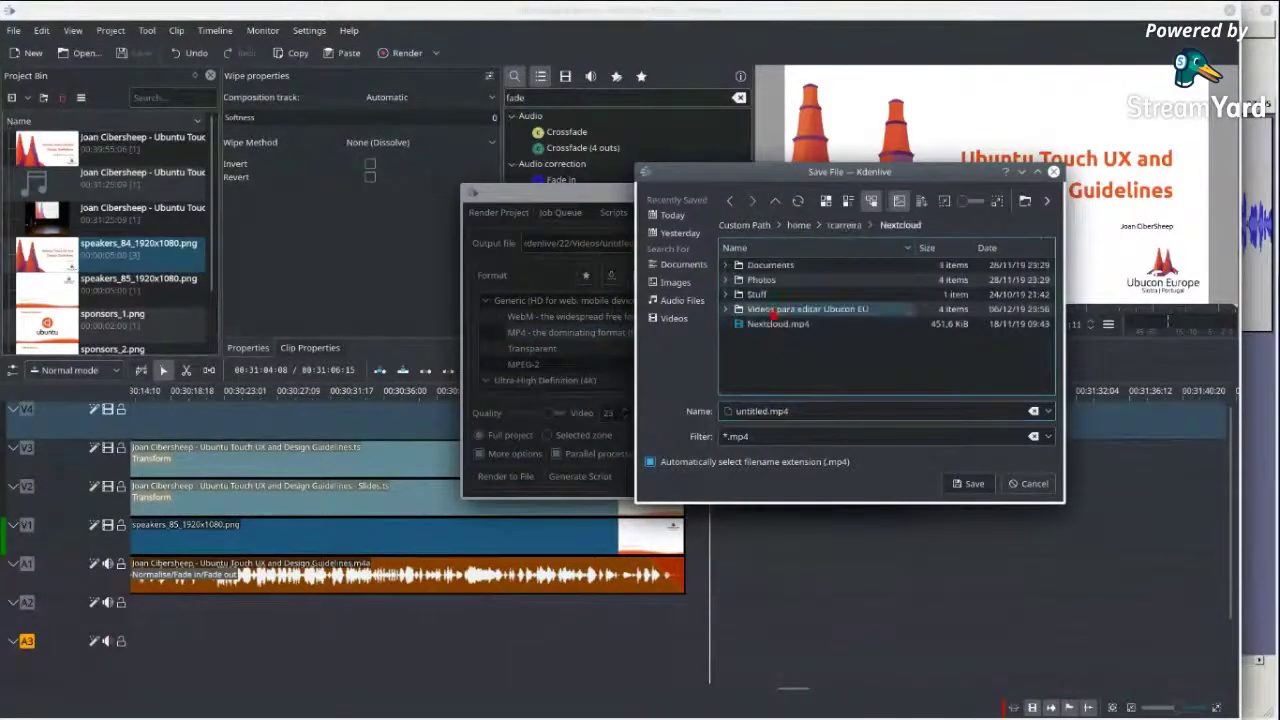
{"action": "double_click", "coordinate": [790, 309]}
{"action": "double_click", "coordinate": [770, 282]}
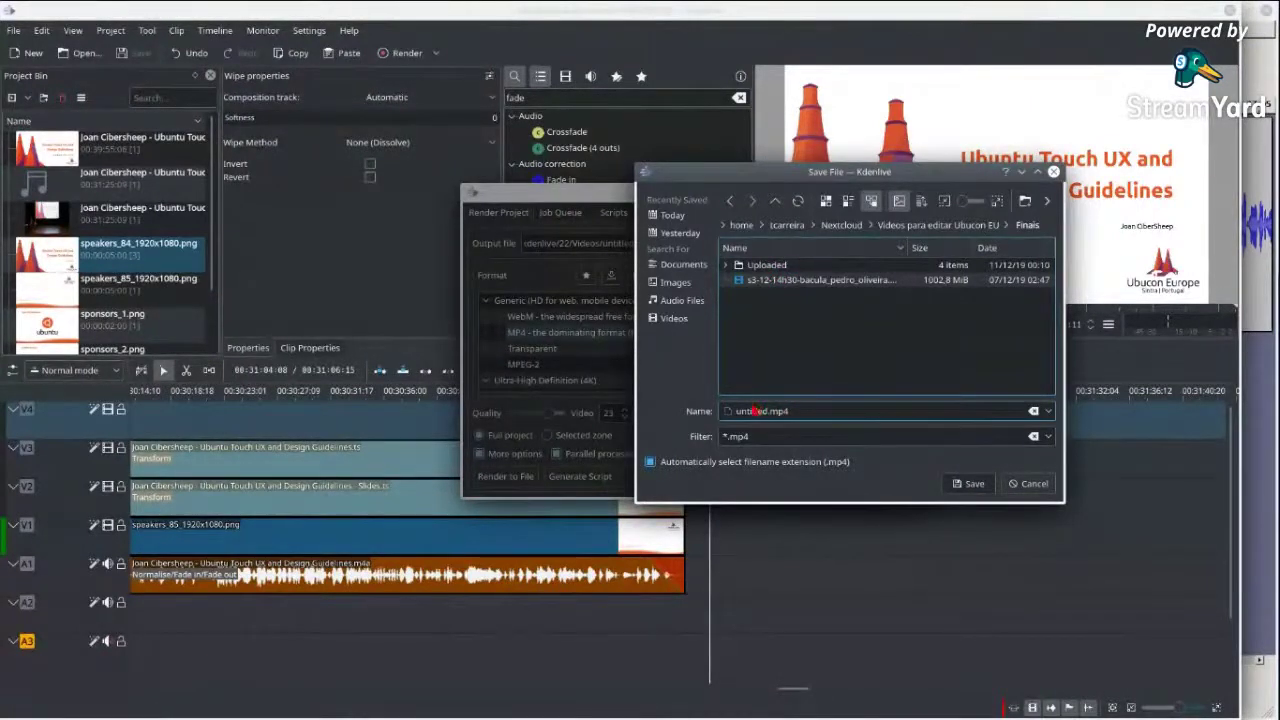
- Name the output file a1-12-99h-cibersheep.mp4 and save it as the render target
{"action": "left_click_drag", "start_coordinate": [737, 411], "coordinate": [762, 412]}
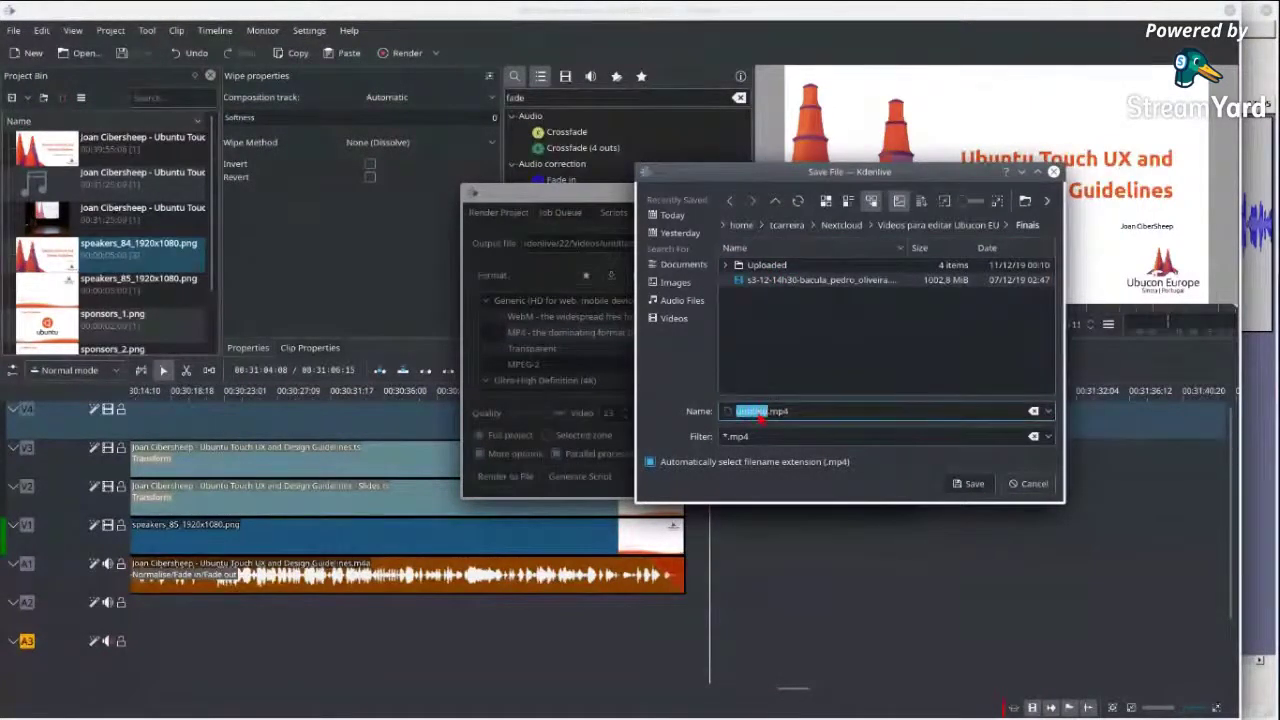
{"action": "type", "text": "a1"}
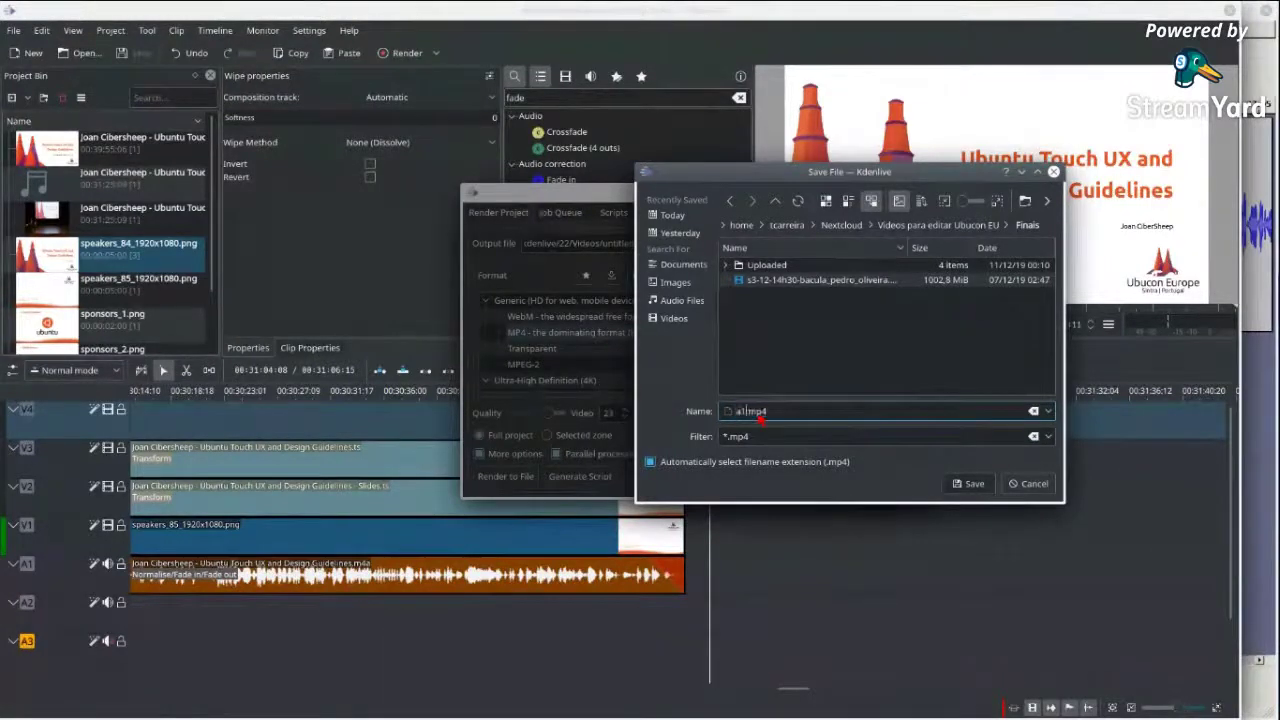
{"action": "type", "text": "-"}
{"action": "type", "text": "12"}
{"action": "type", "text": "-v"}
{"action": "type", "text": "id"}
{"action": "type", "text": "-cibersheep"}
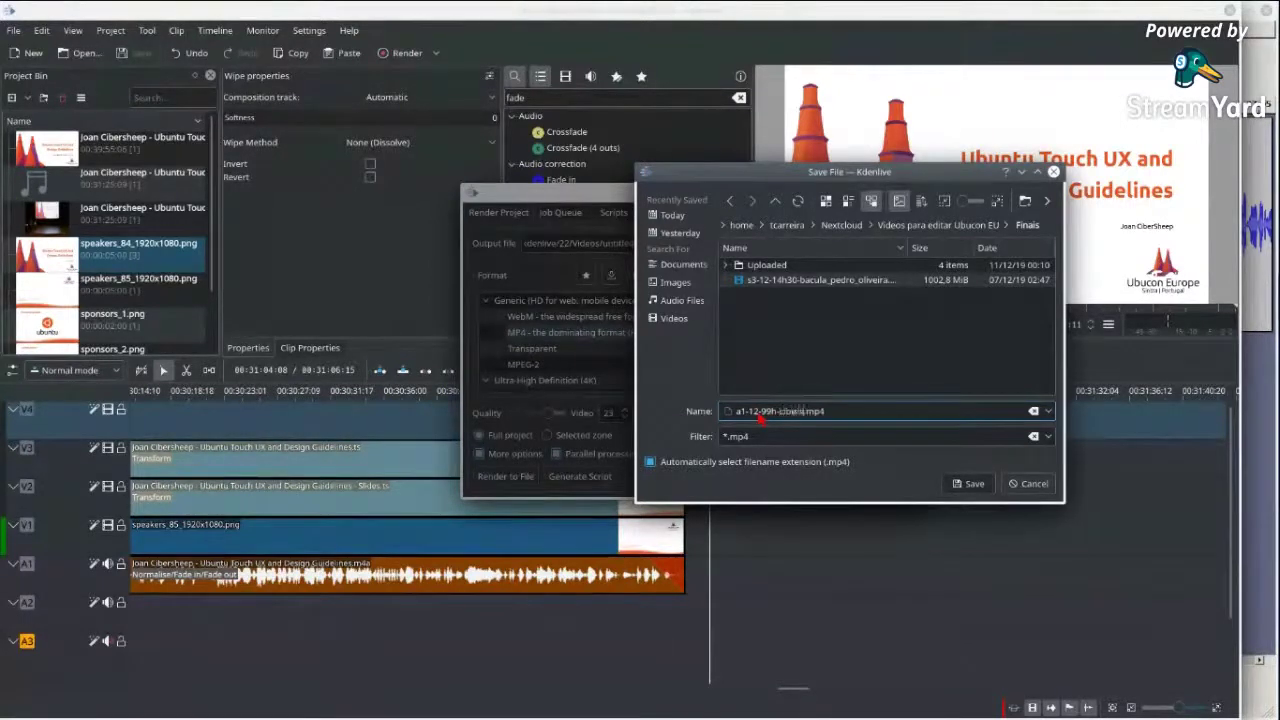
{"action": "type", "text": "p"}
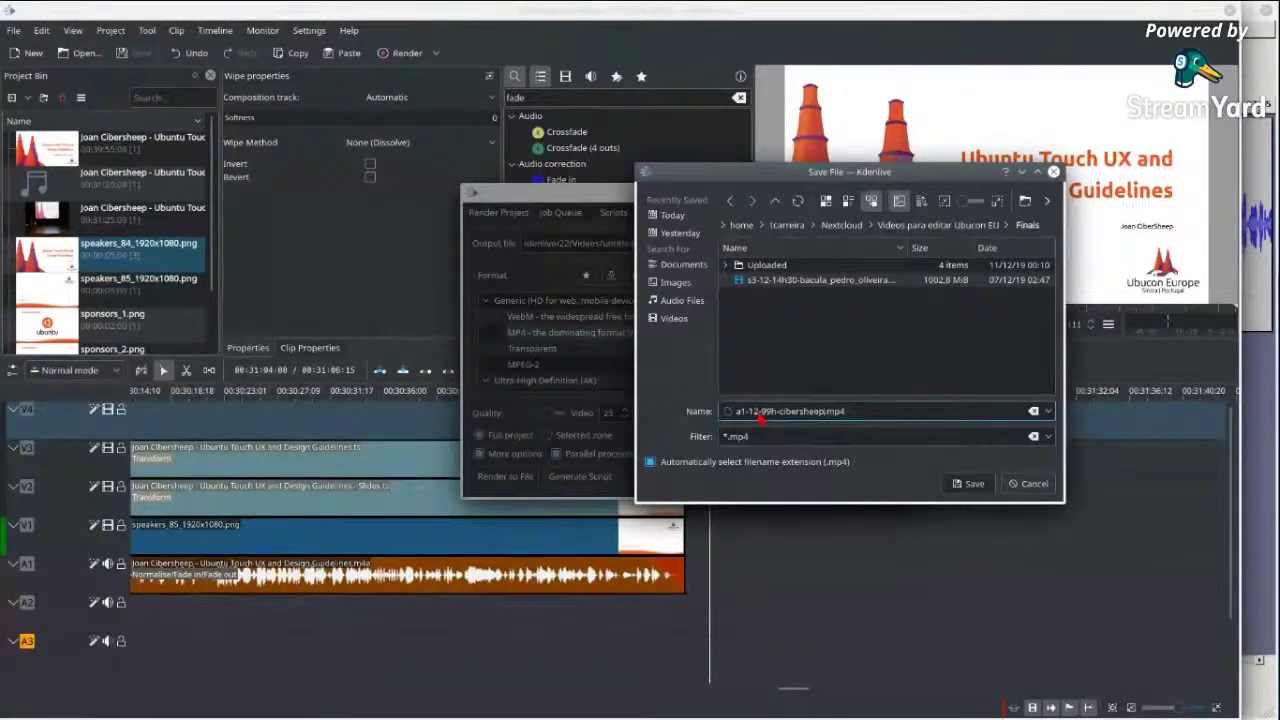
{"action": "left_click", "coordinate": [971, 484]}
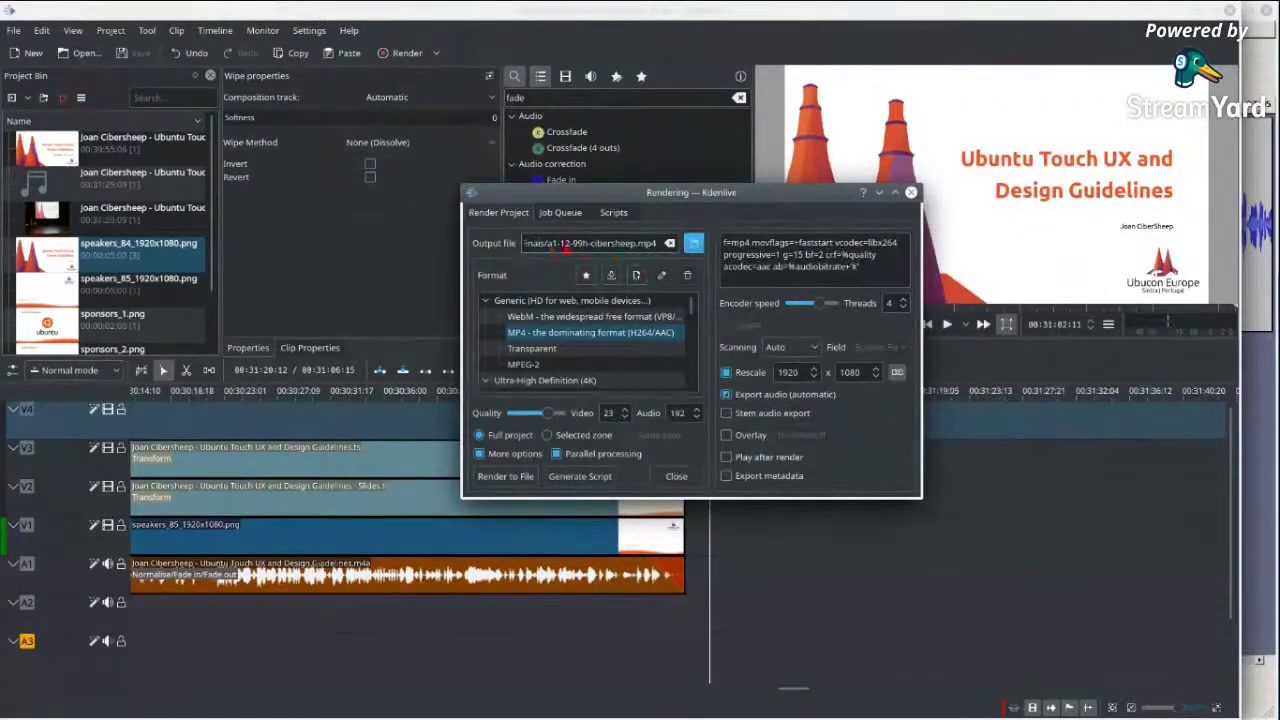
- Generate a render script named cibersheep and select it among the stored playlists
{"action": "left_click", "coordinate": [578, 476]}
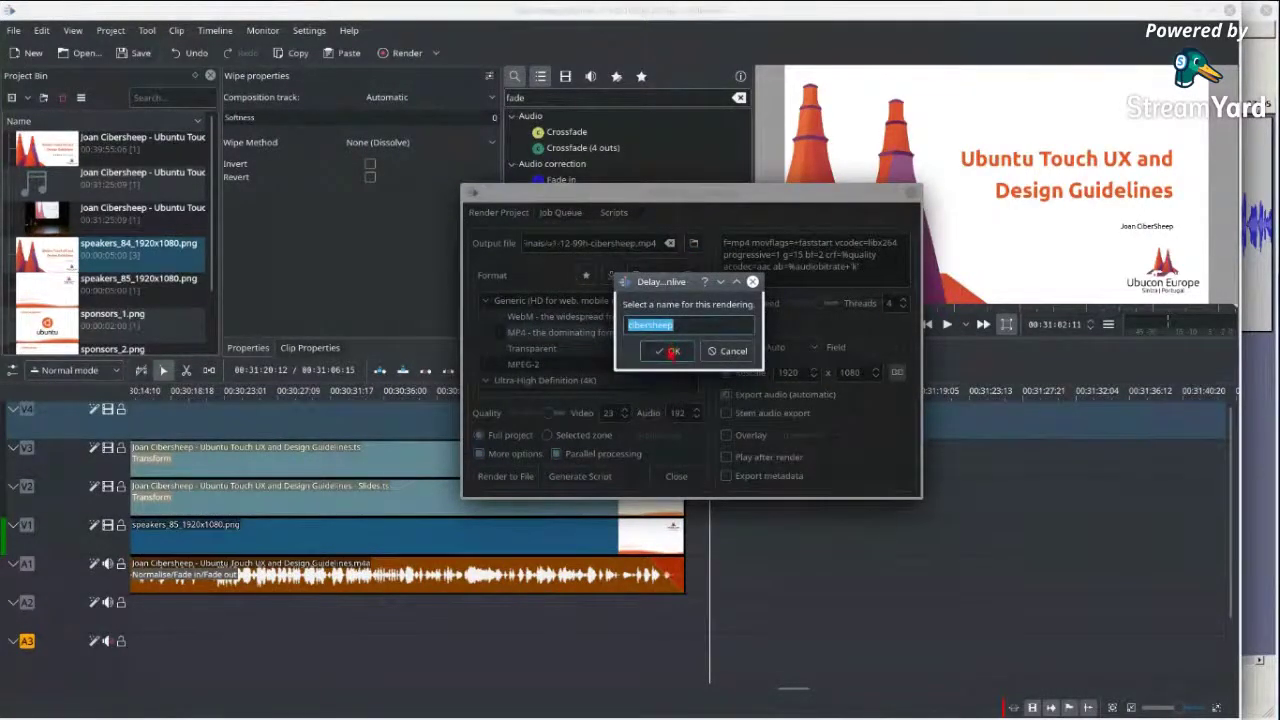
{"action": "left_click", "coordinate": [671, 350]}
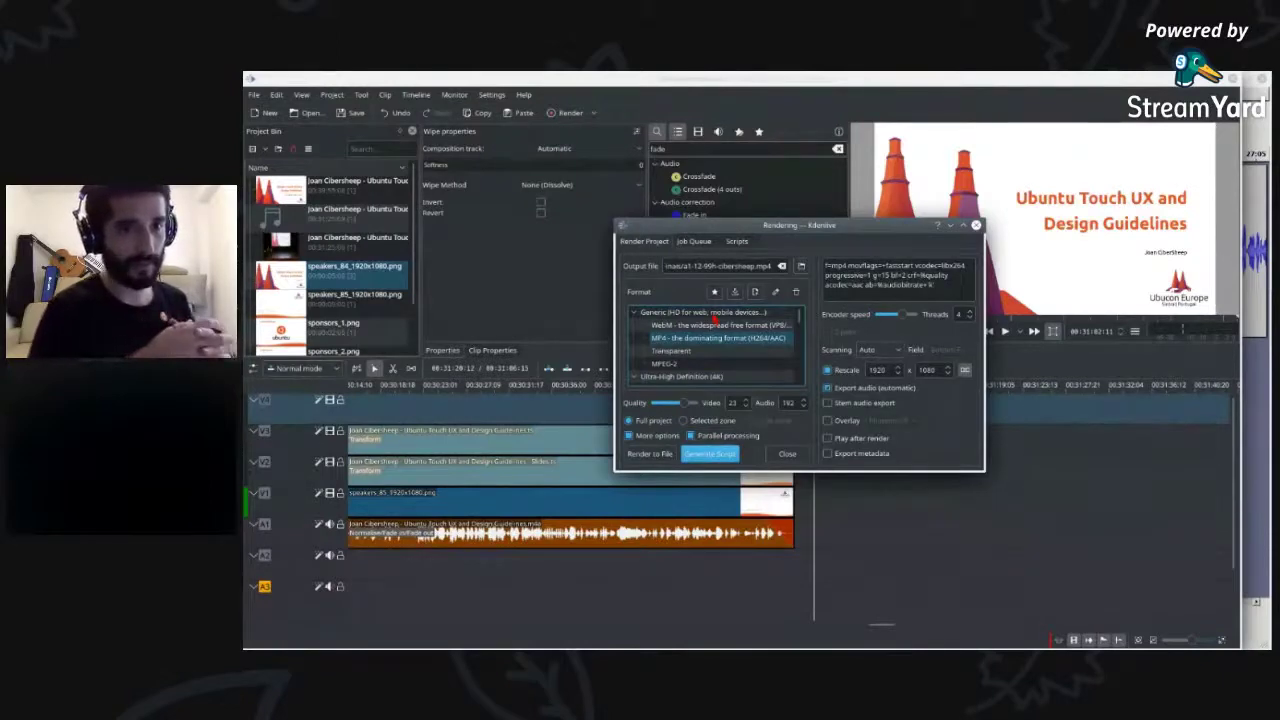
{"action": "left_click", "coordinate": [736, 242]}
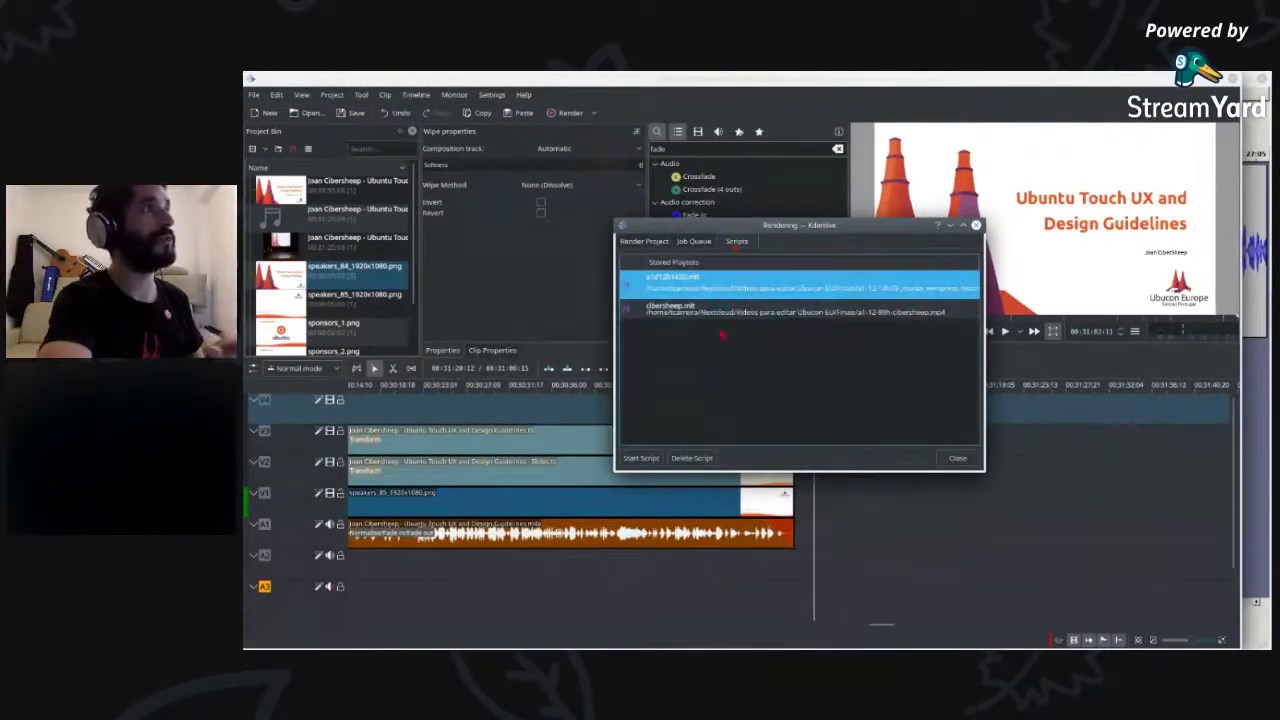
{"action": "left_click", "coordinate": [688, 312]}
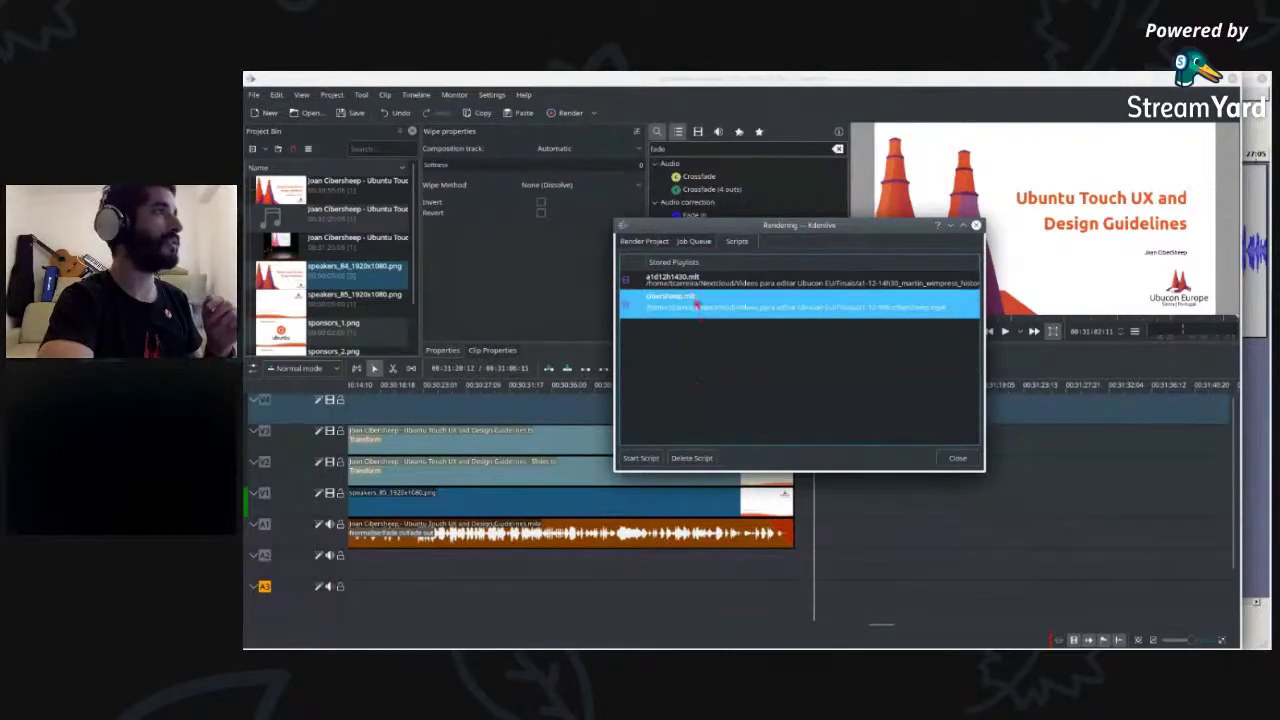
- Start the stored render scripts a1d12h1430.mlt and cibersheep.mlt so that both go into the job queue, and return to the main project window
{"action": "left_click", "coordinate": [693, 285]}
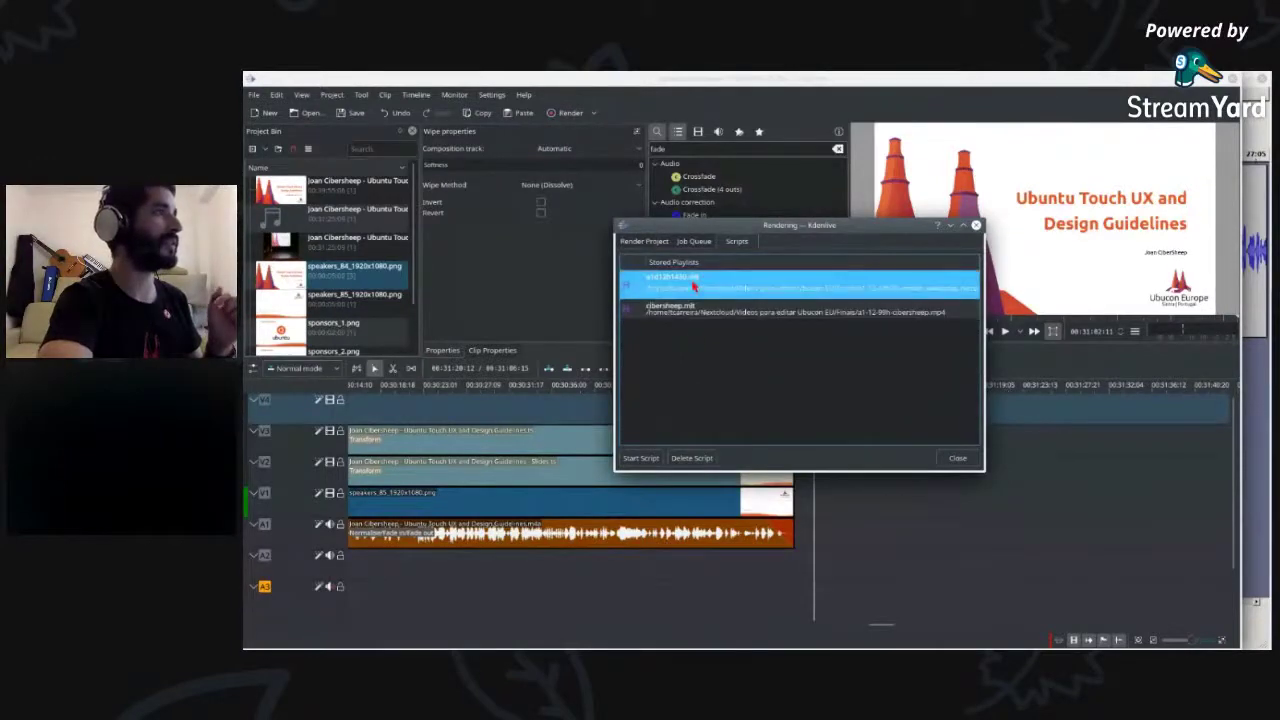
{"action": "left_click", "coordinate": [632, 462]}
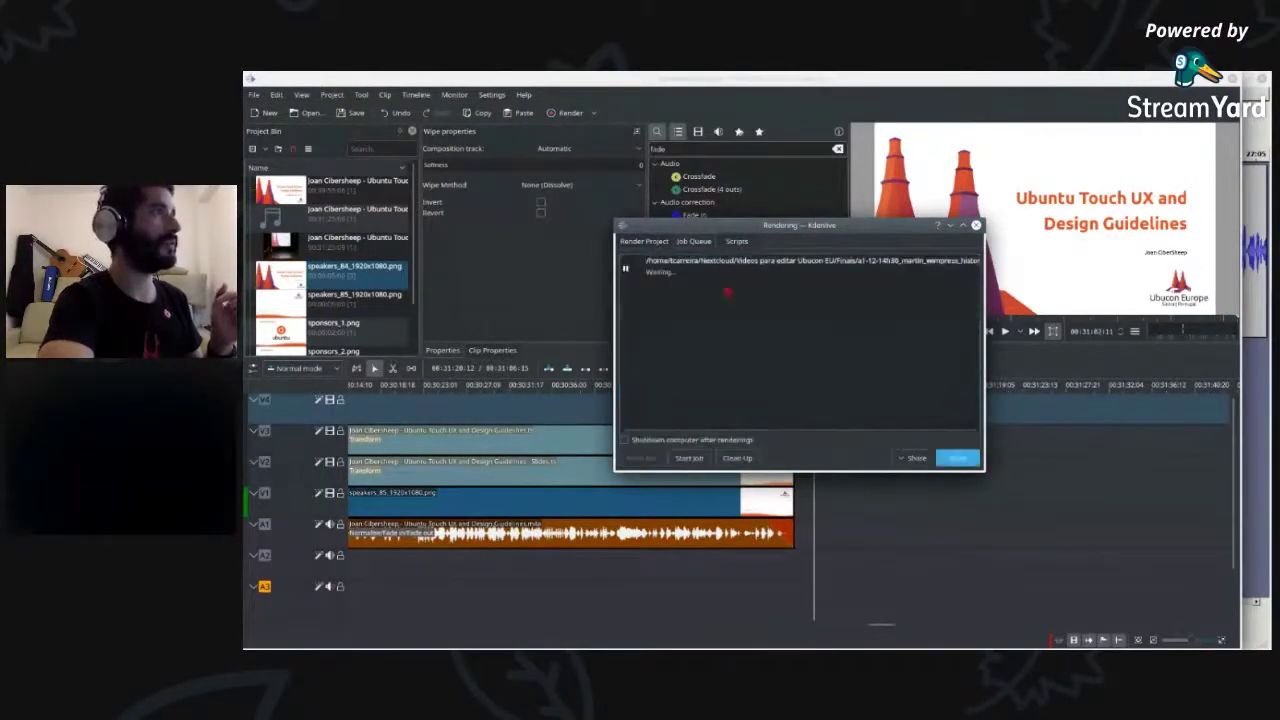
{"action": "left_click", "coordinate": [737, 242]}
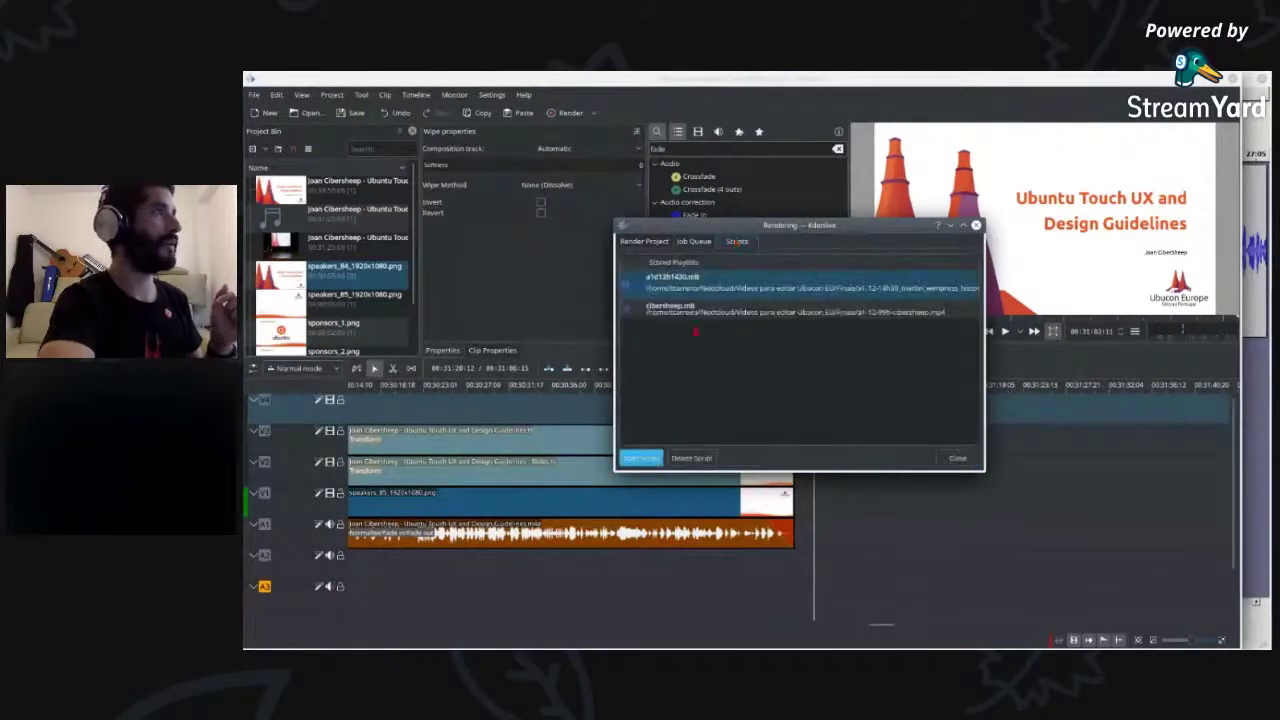
{"action": "left_click", "coordinate": [690, 308]}
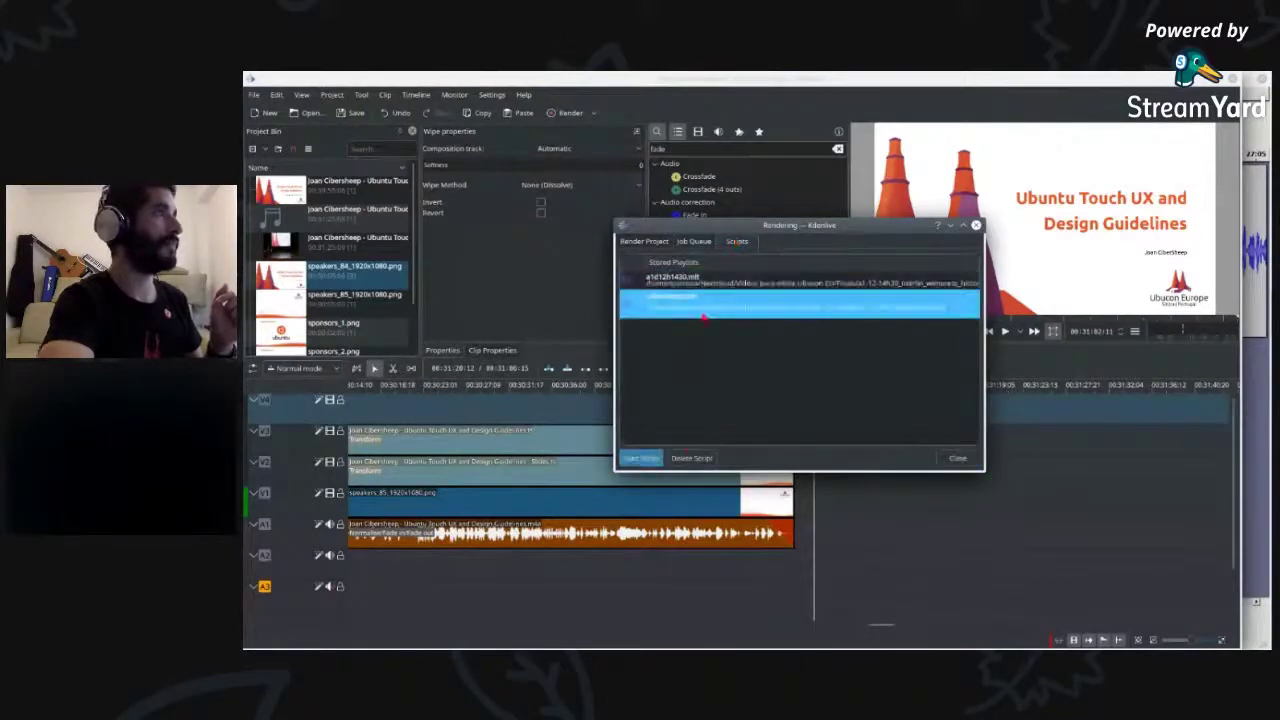
{"action": "left_click", "coordinate": [642, 462]}
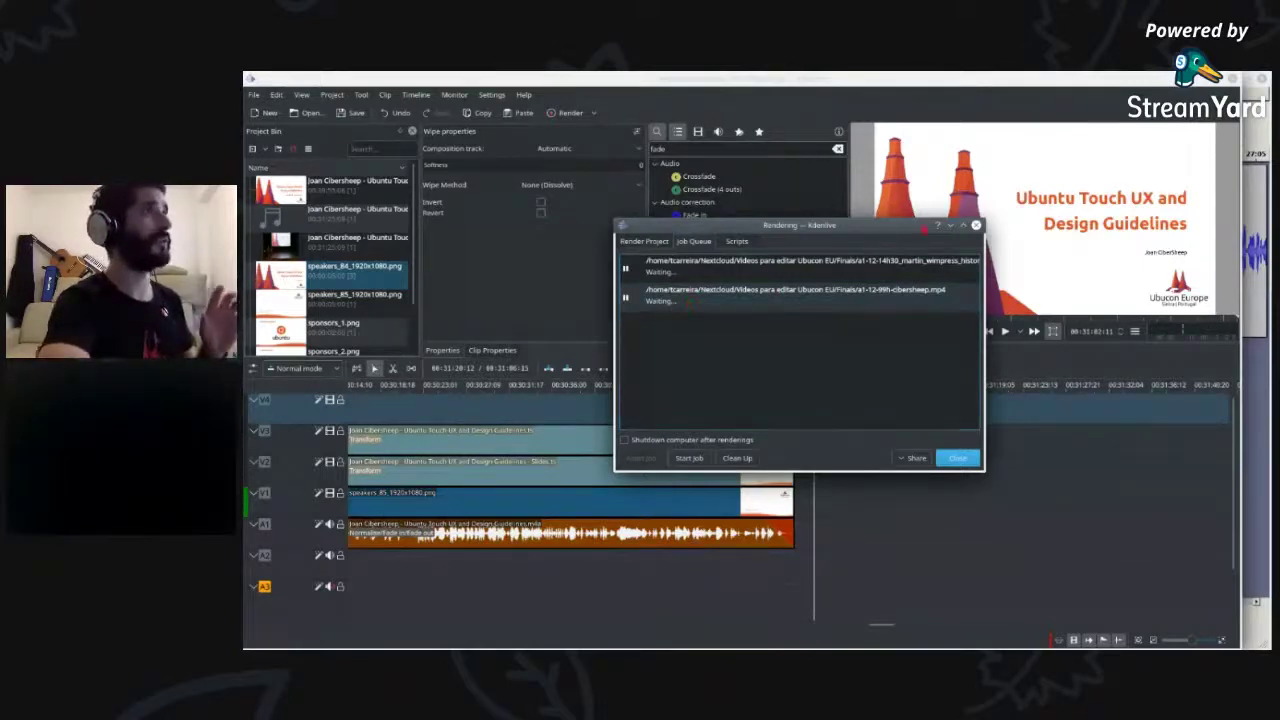
{"action": "key", "text": "alt+Tab"}
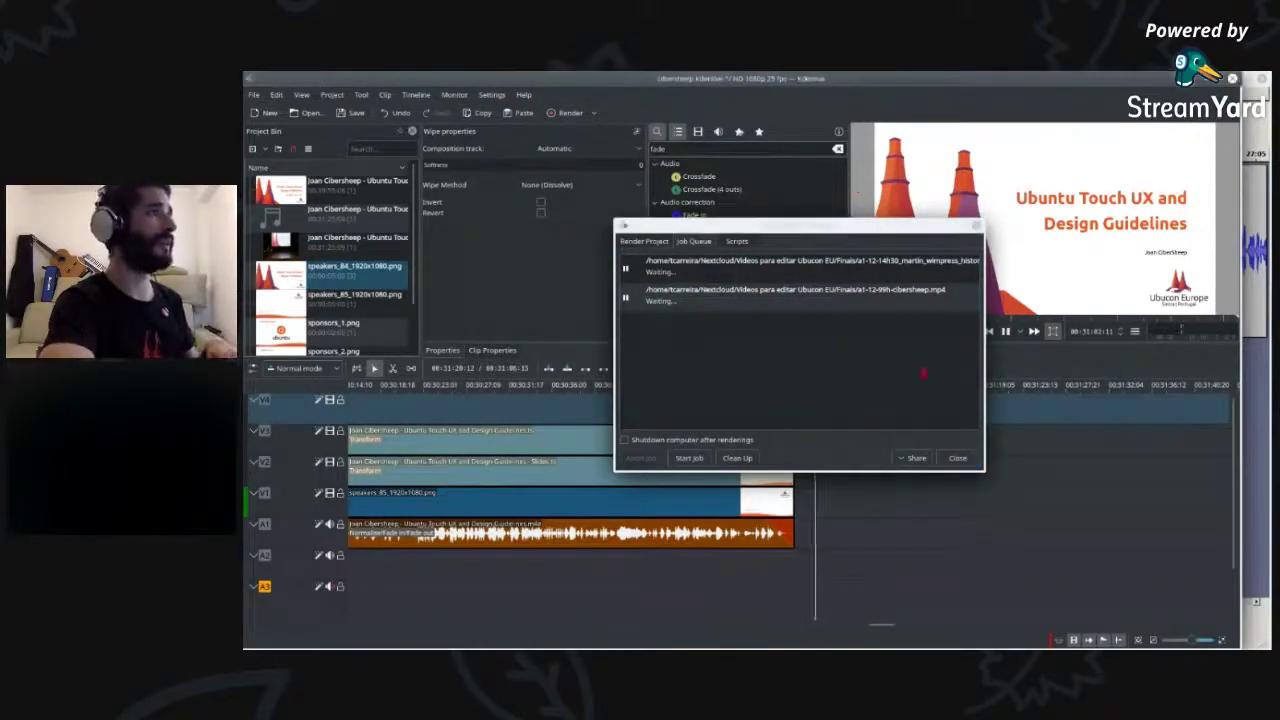